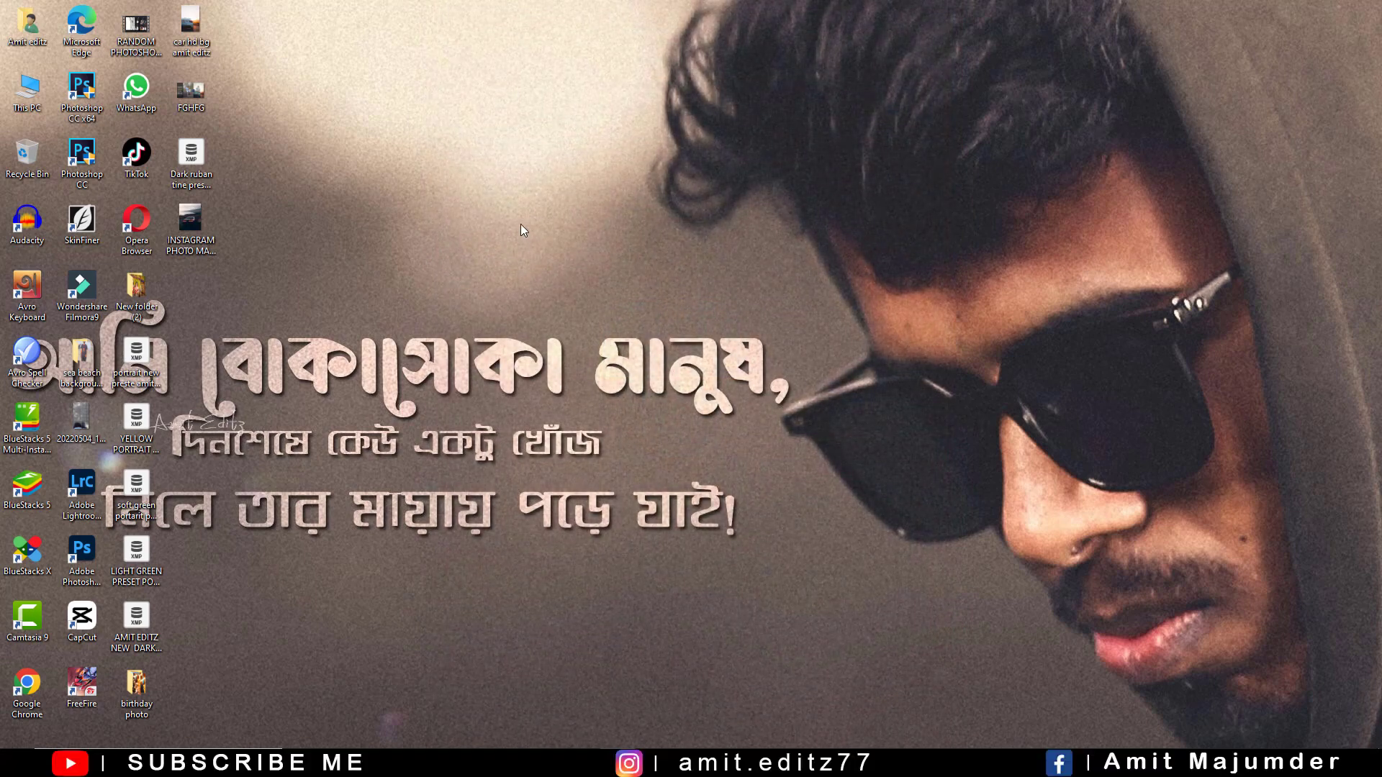
# - Refresh the desktop, then return to the IMG_4333 cut-out document in Photoshop
pyautogui.rightClick(521, 225)
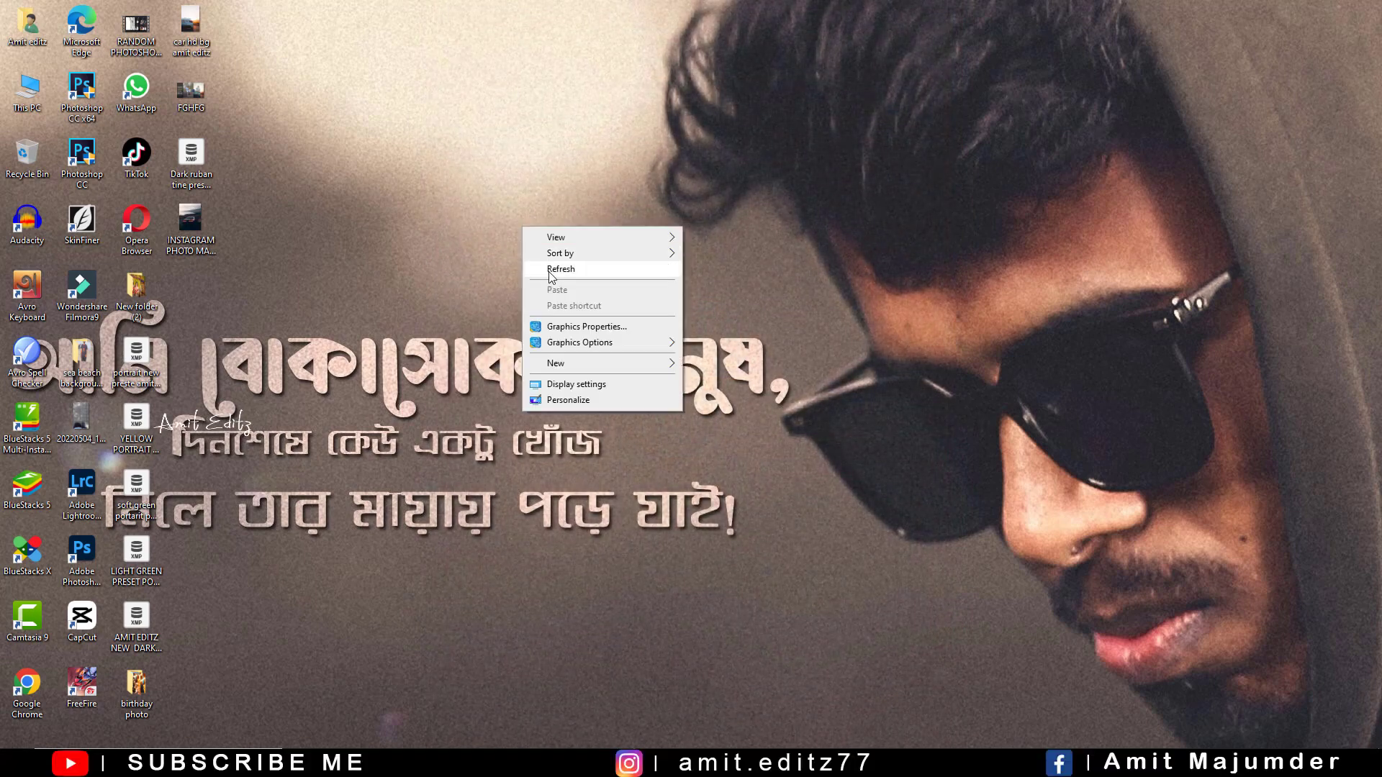
pyautogui.click(551, 270)
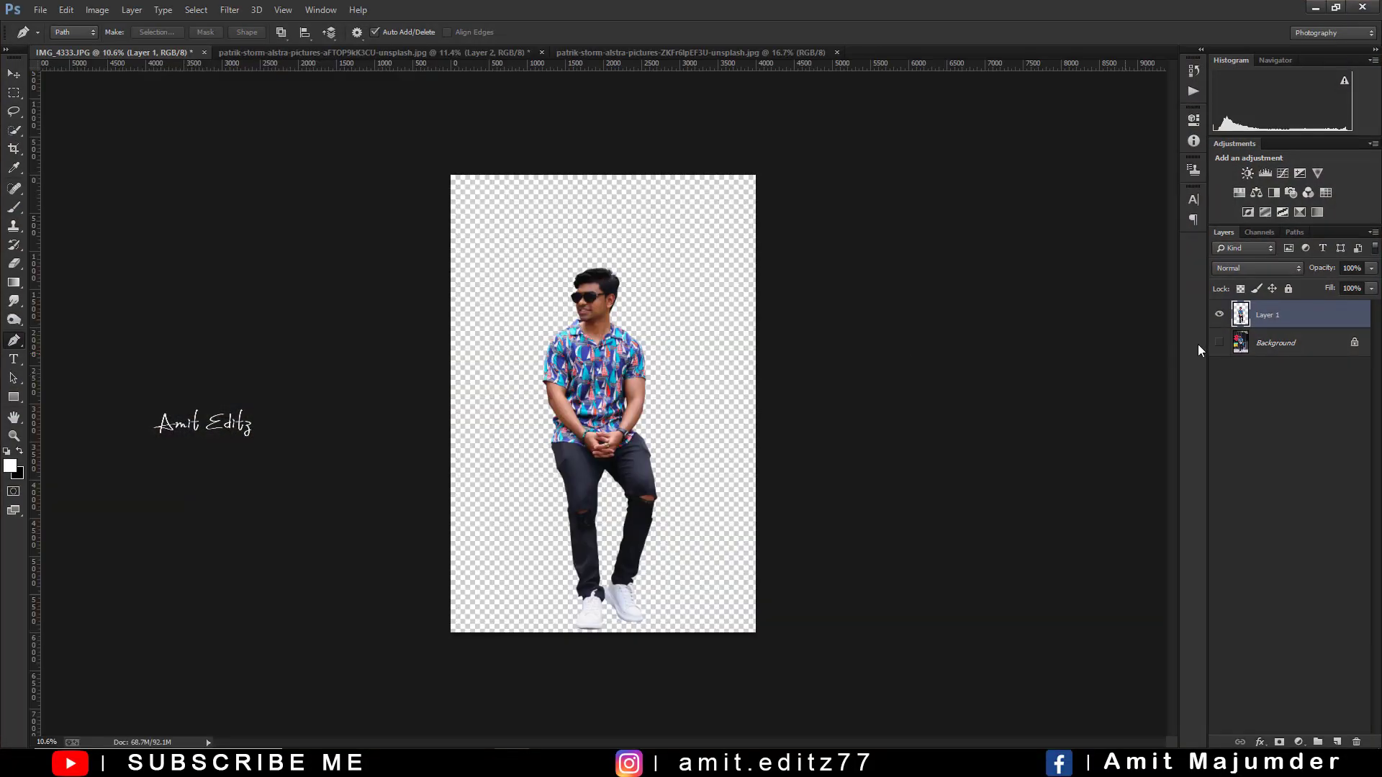
# - Compare the cut-out with its background, then hide the Background layer
pyautogui.click(1212, 343)
pyautogui.click(1213, 343)
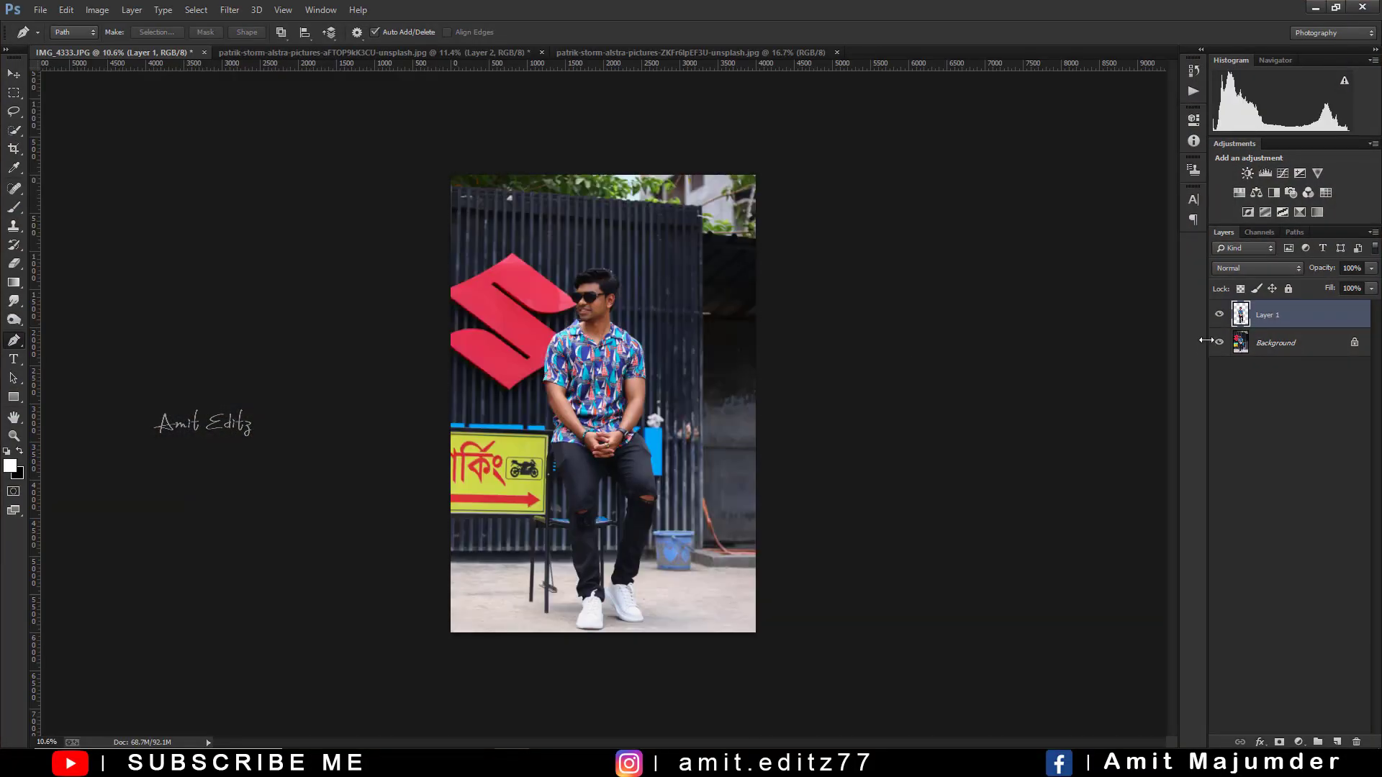
pyautogui.scroll(2, 559, 365)
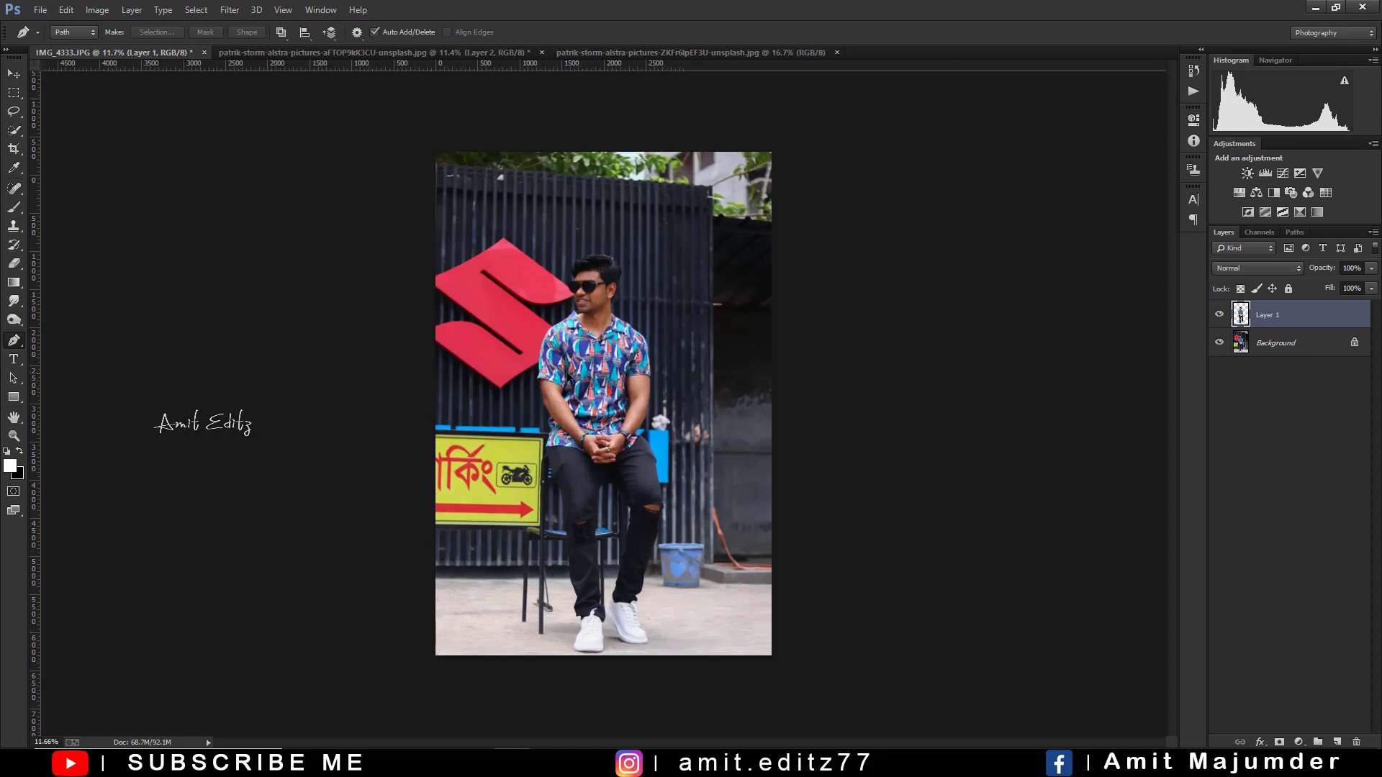
pyautogui.click(1220, 343)
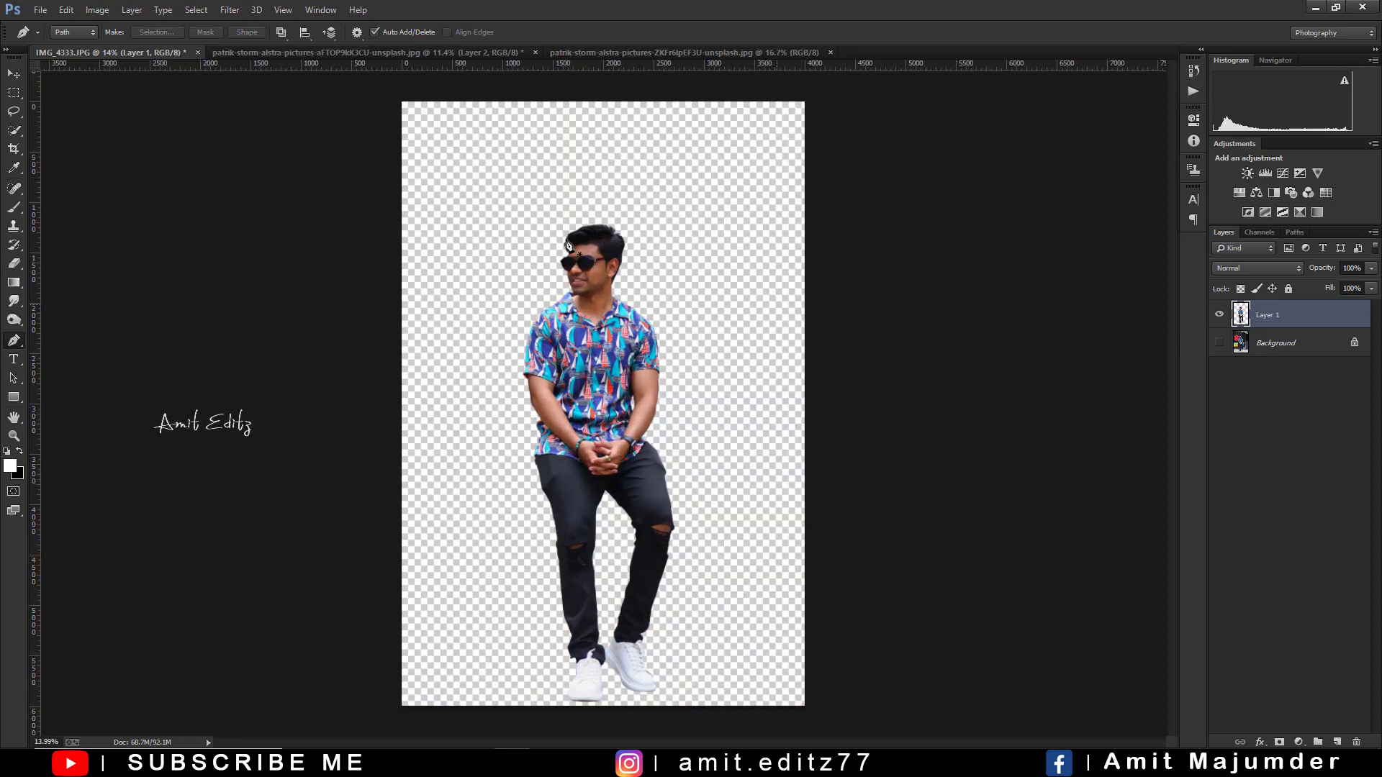
pyautogui.click(14, 72)
# - Drag the cut-out man into the pink-sunset car document and scale him to about 83%
pyautogui.click(365, 54)
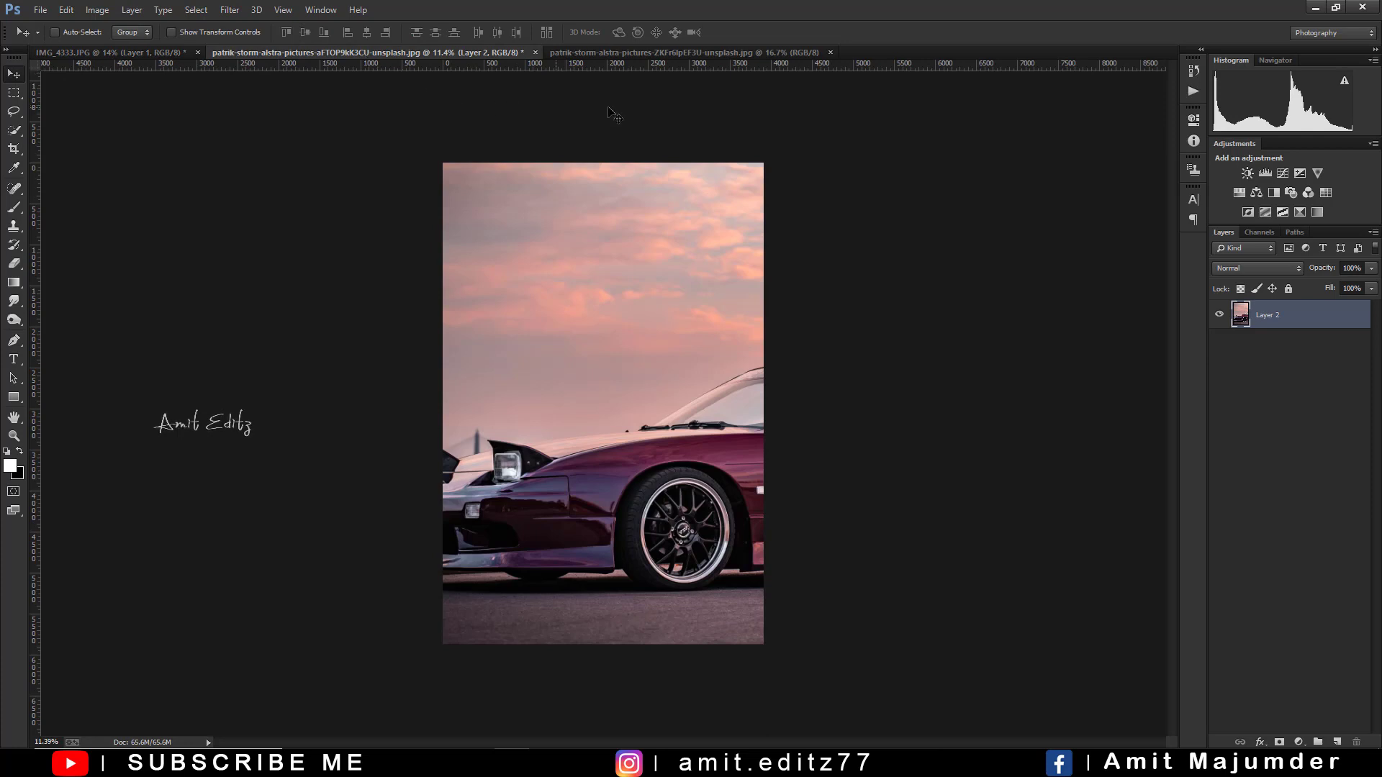
pyautogui.click(593, 52)
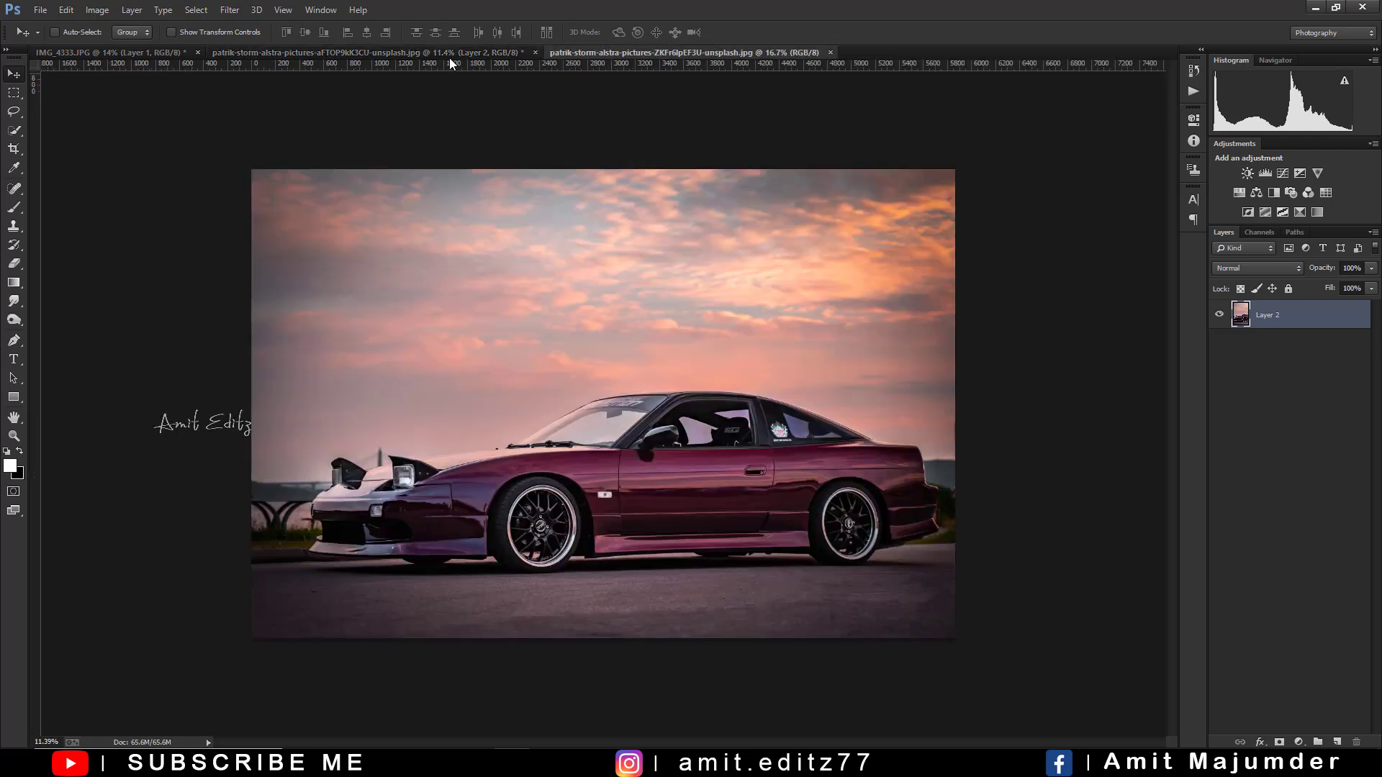
pyautogui.moveTo(449, 57)
pyautogui.mouseDown()
pyautogui.moveTo(568, 439)
pyautogui.moveTo(629, 450)
pyautogui.mouseUp()
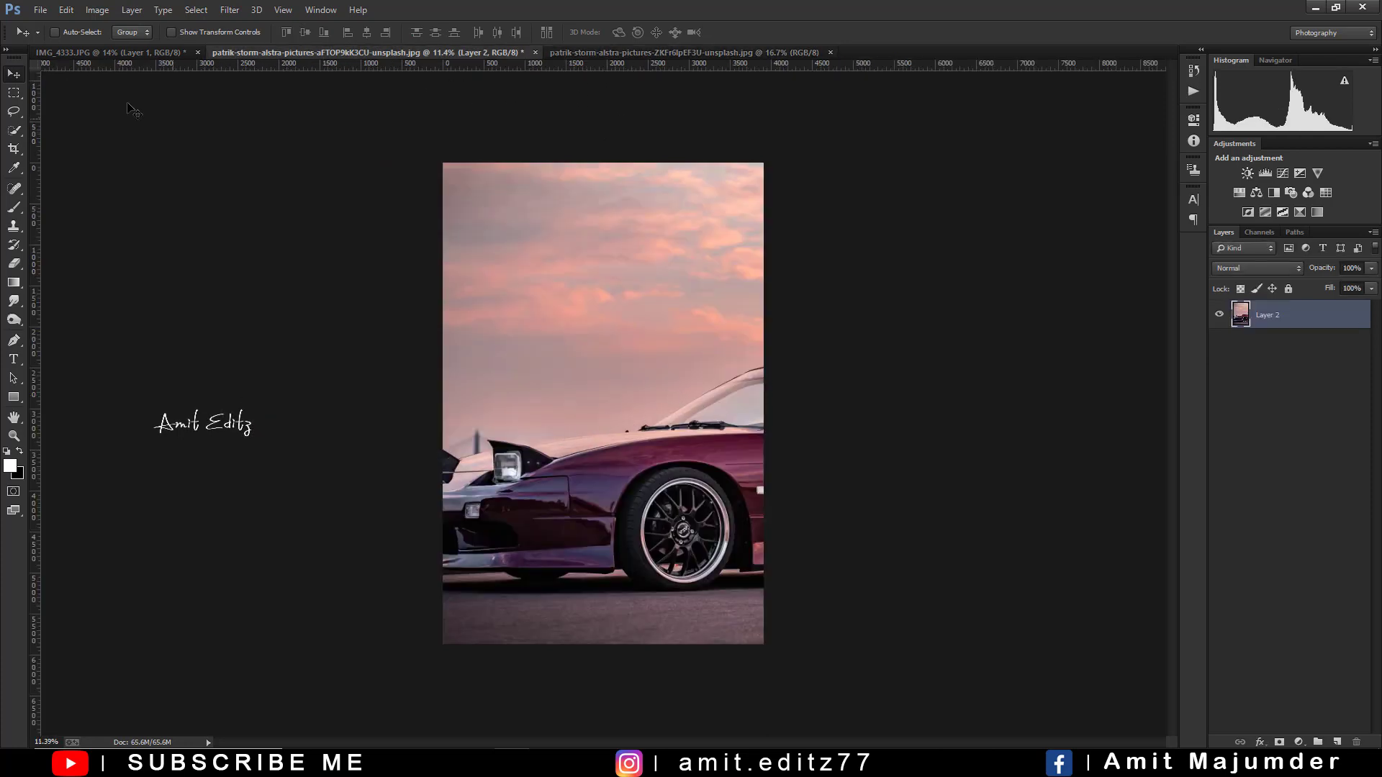
pyautogui.click(75, 53)
pyautogui.moveTo(615, 306)
pyautogui.mouseDown()
pyautogui.moveTo(410, 38)
pyautogui.moveTo(612, 360)
pyautogui.mouseUp()
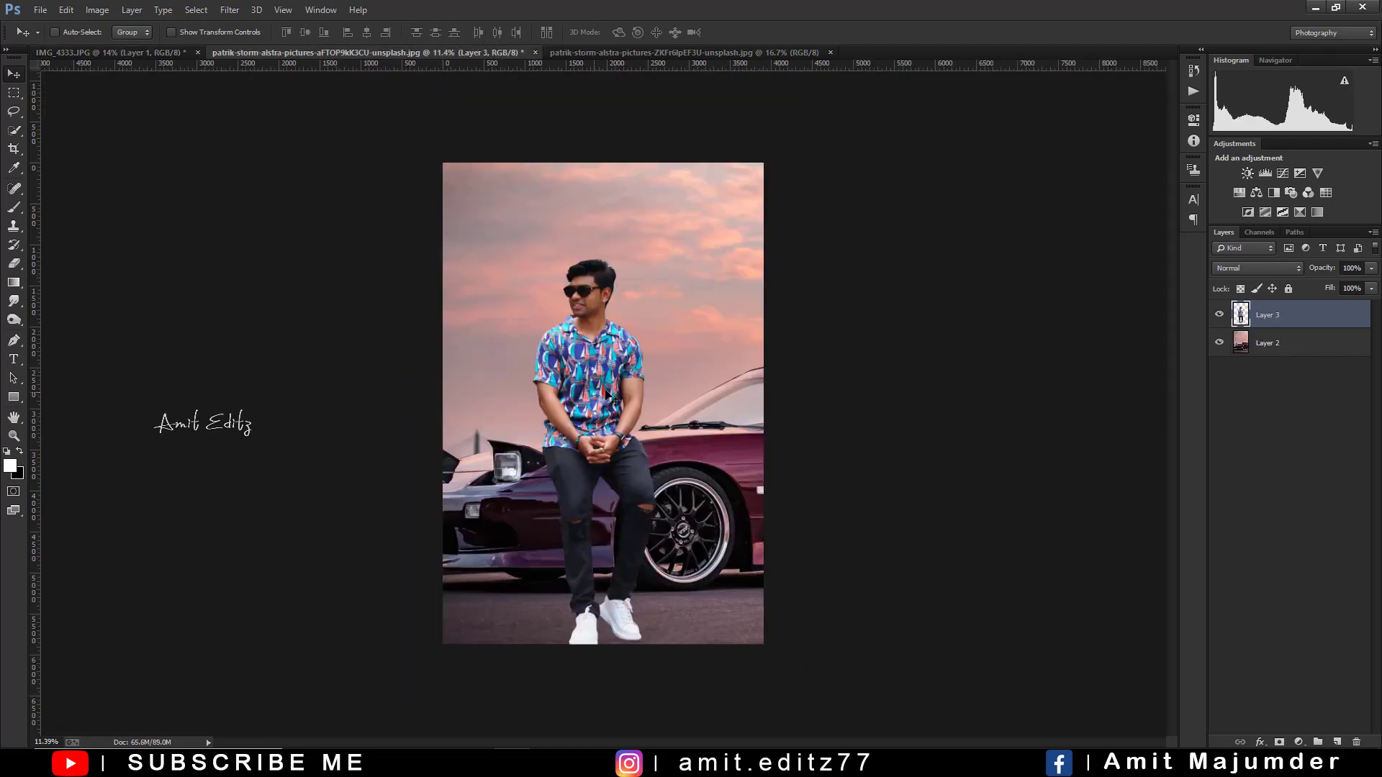
pyautogui.hotkey('ctrl', 't')
pyautogui.moveTo(656, 259); pyautogui.dragTo(643, 292)
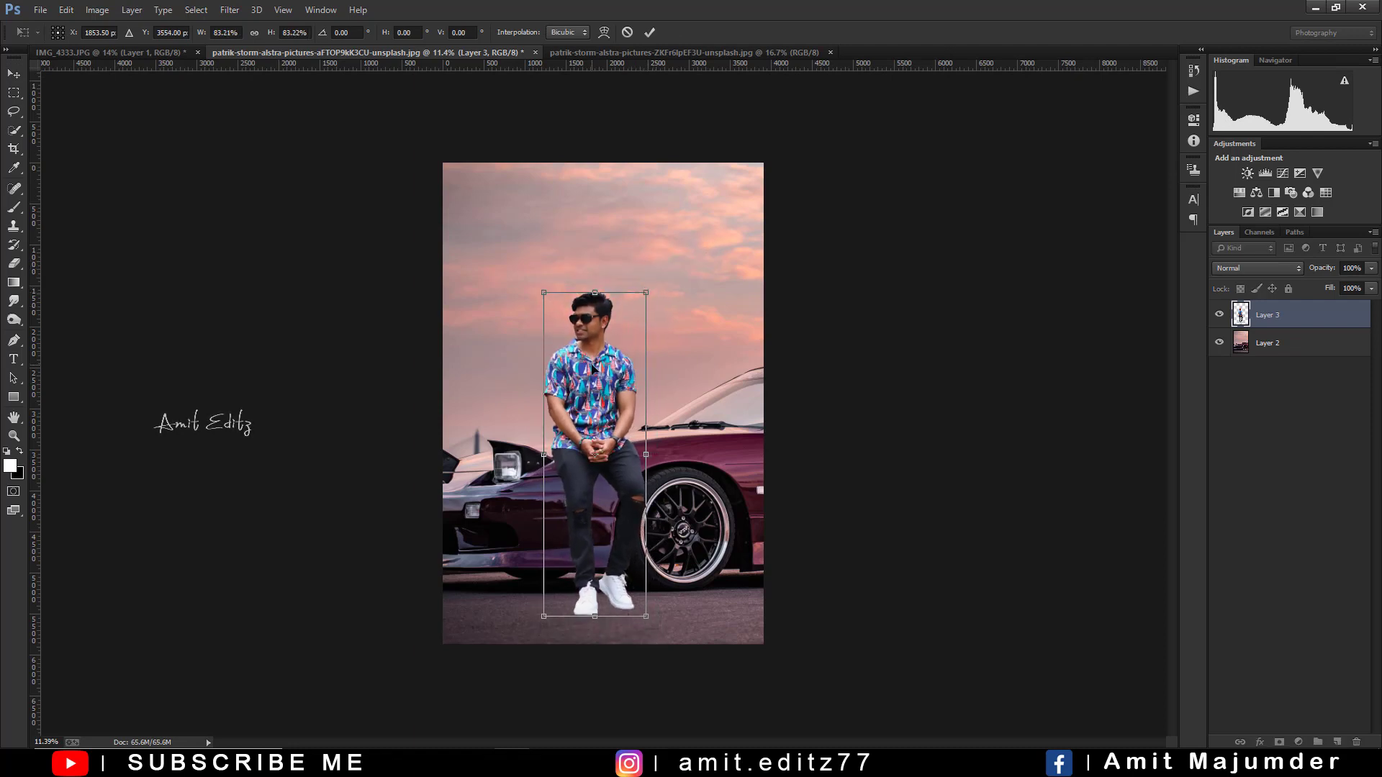
# - Move the man down onto the car and rescale him to about 92%
pyautogui.press('Return')
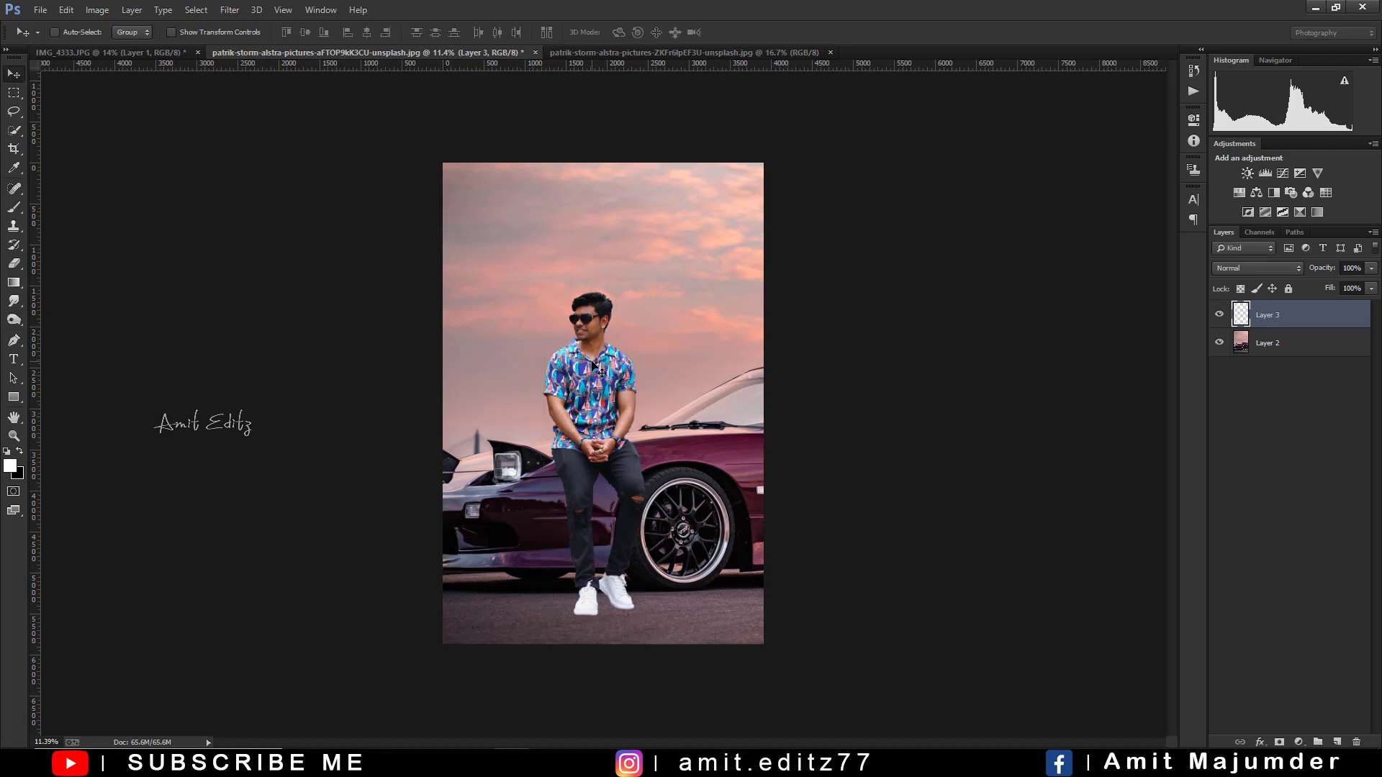
pyautogui.scroll(3, 591, 371)
pyautogui.moveTo(605, 383); pyautogui.dragTo(607, 406)
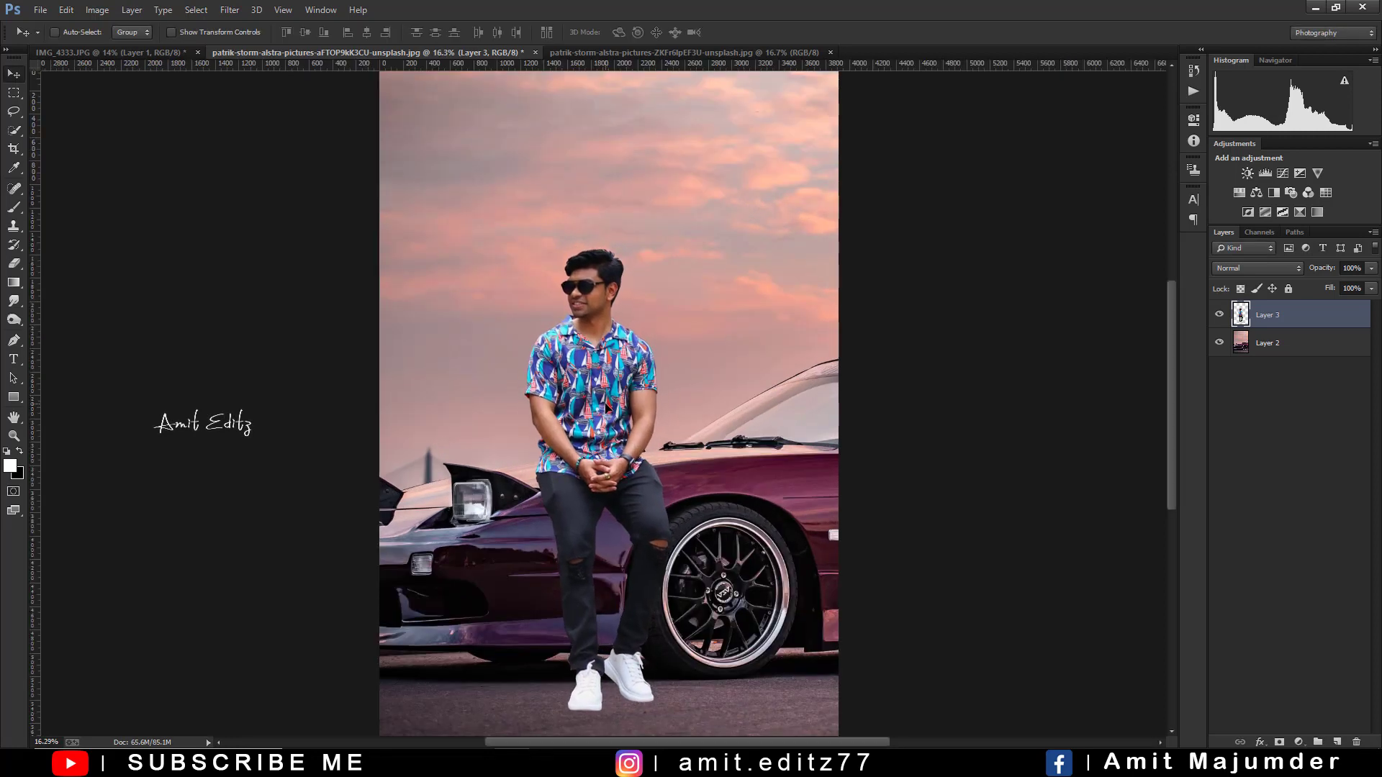
pyautogui.hotkey('ctrl', 't')
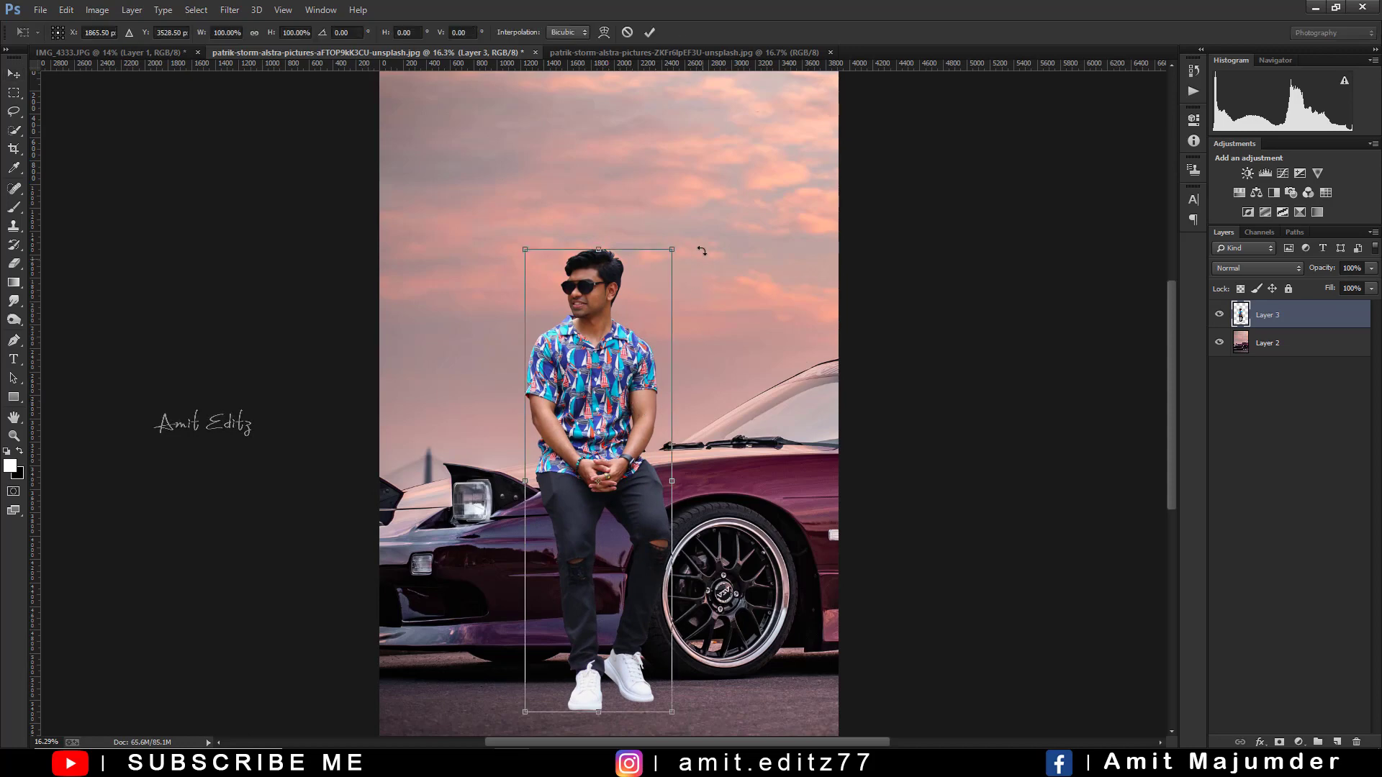
pyautogui.moveTo(673, 247); pyautogui.dragTo(666, 269)
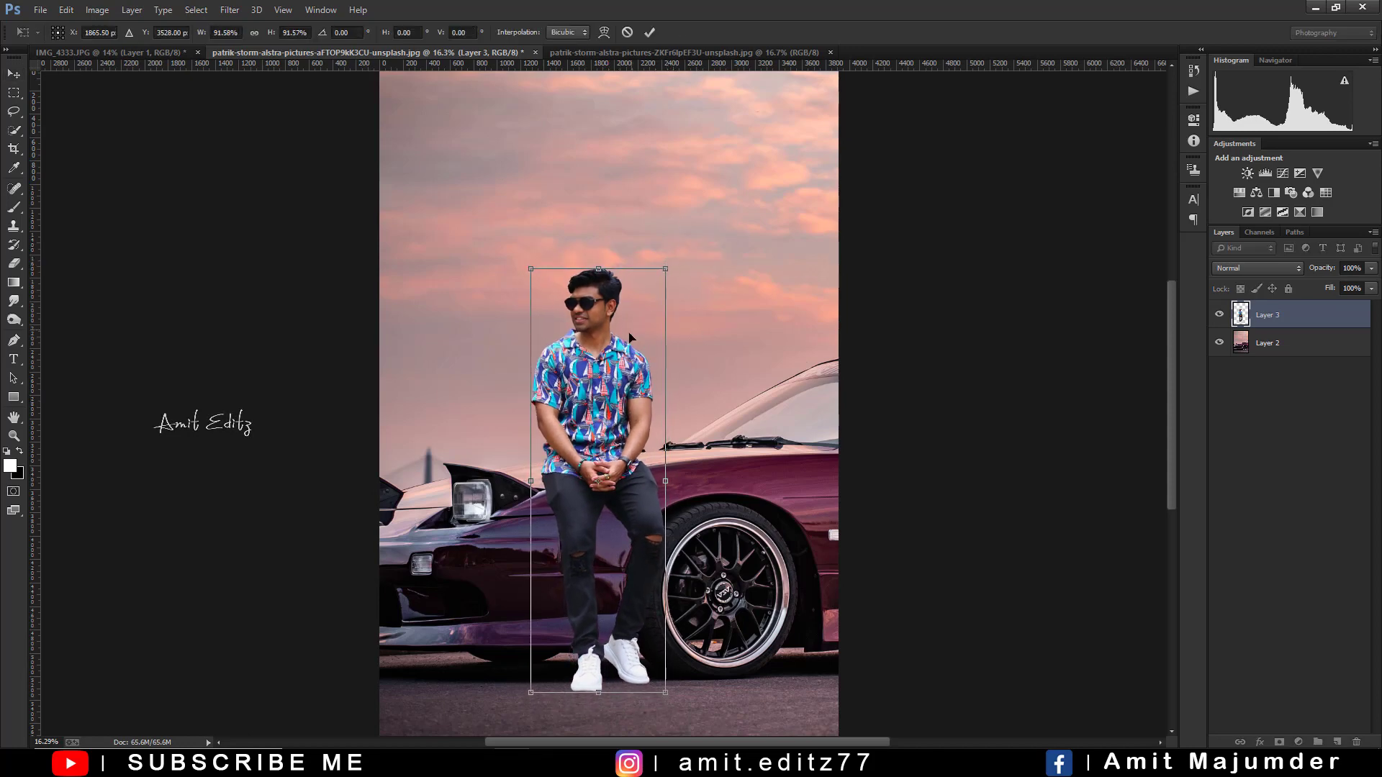
pyautogui.moveTo(632, 339); pyautogui.dragTo(627, 343)
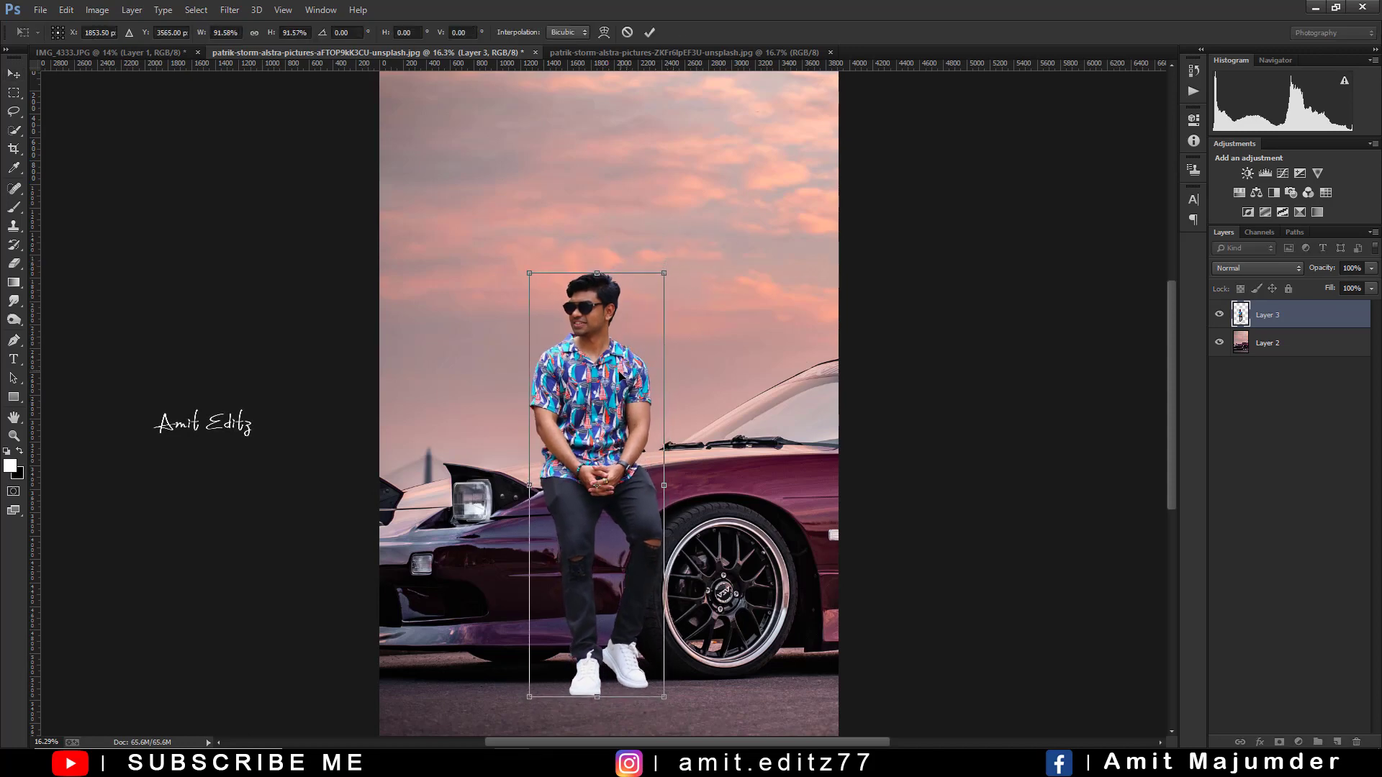
pyautogui.press('Return')
pyautogui.moveTo(606, 402); pyautogui.dragTo(610, 405)
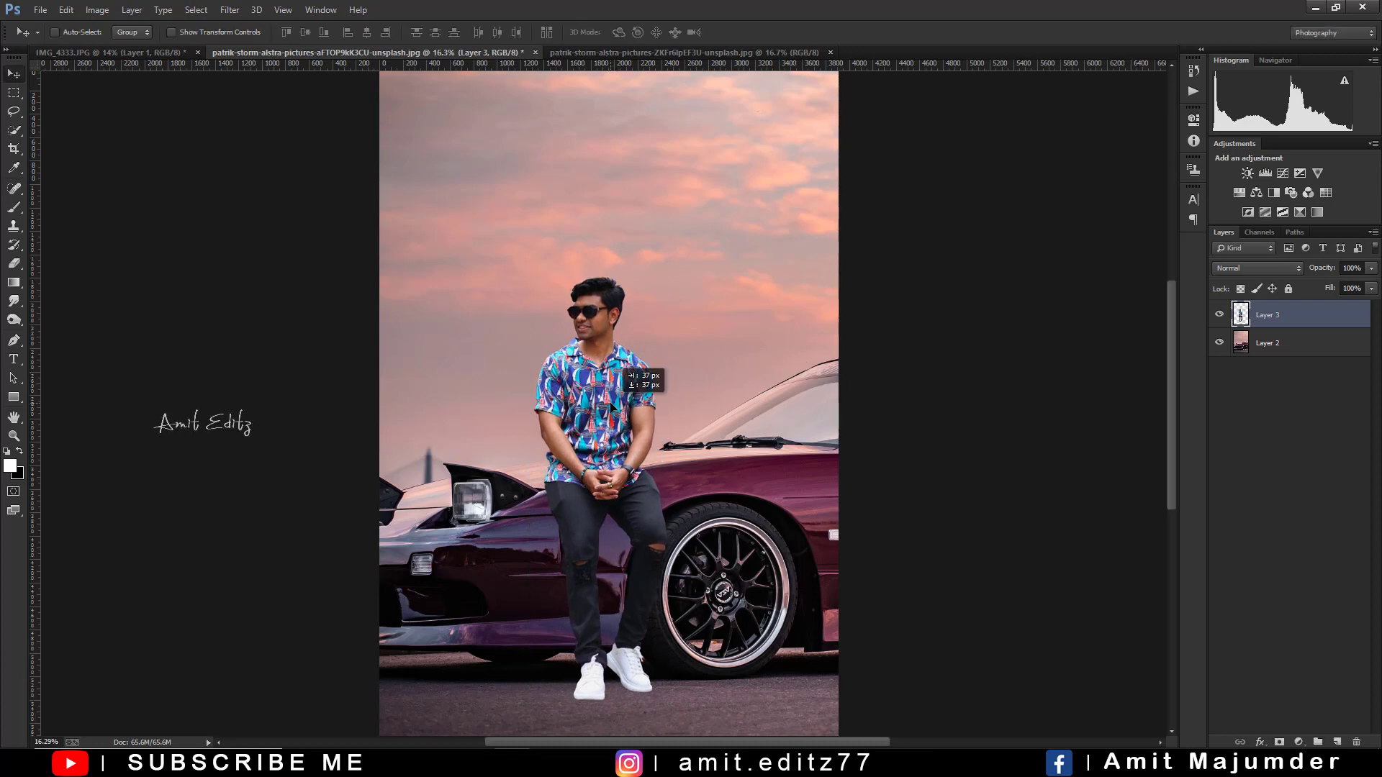
pyautogui.keyDown('alt'); pyautogui.scroll(-2, 613, 401); pyautogui.keyUp('alt')
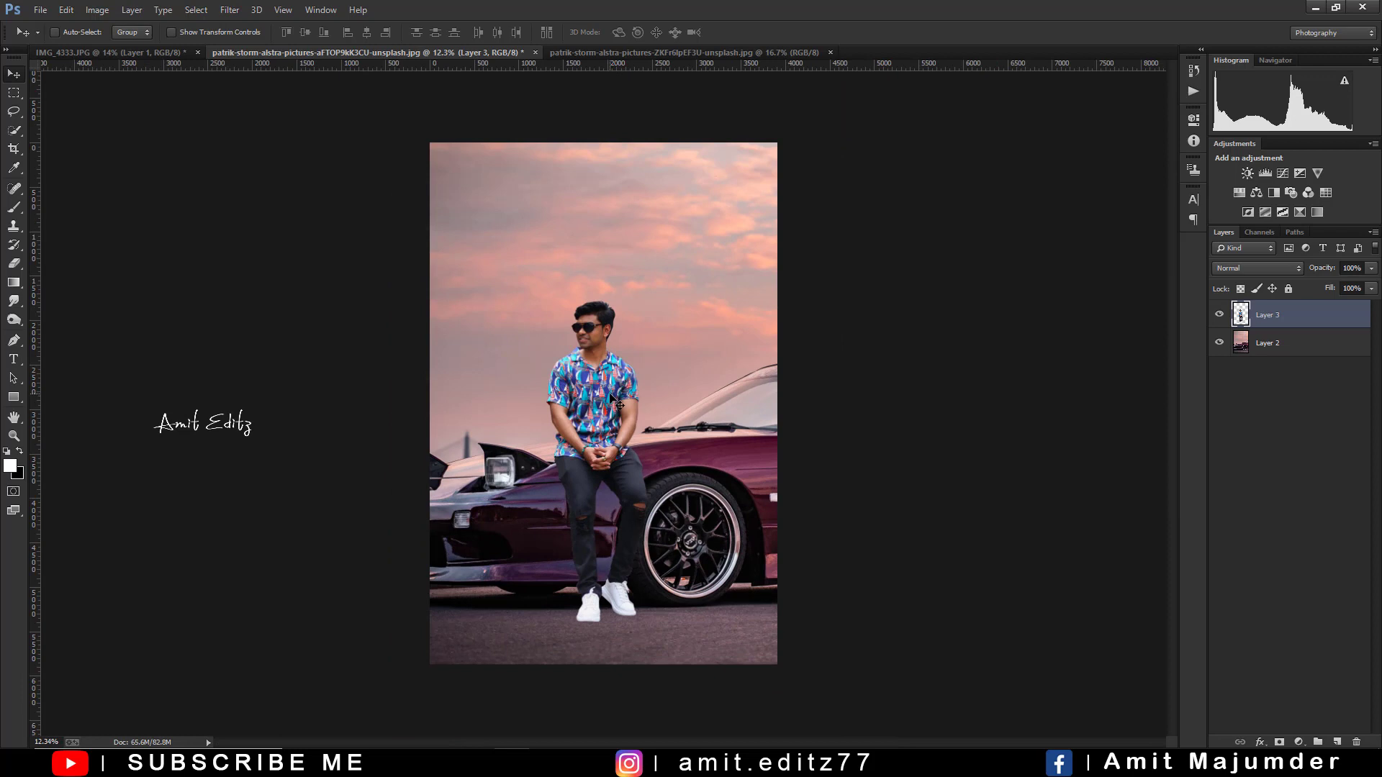
# - Enlarge the man to about 106% and shift him slightly up
pyautogui.hotkey('ctrl', 't')
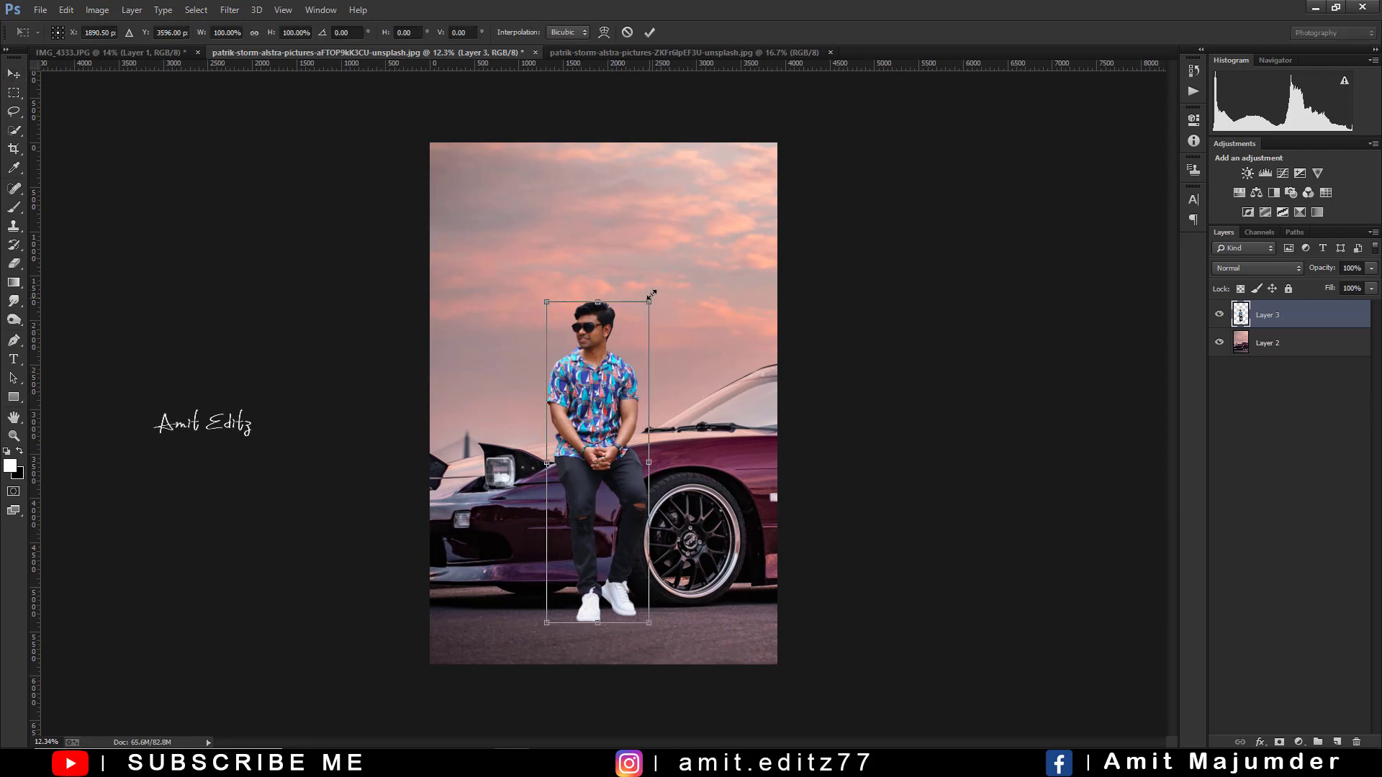
pyautogui.moveTo(649, 301); pyautogui.dragTo(651, 289)
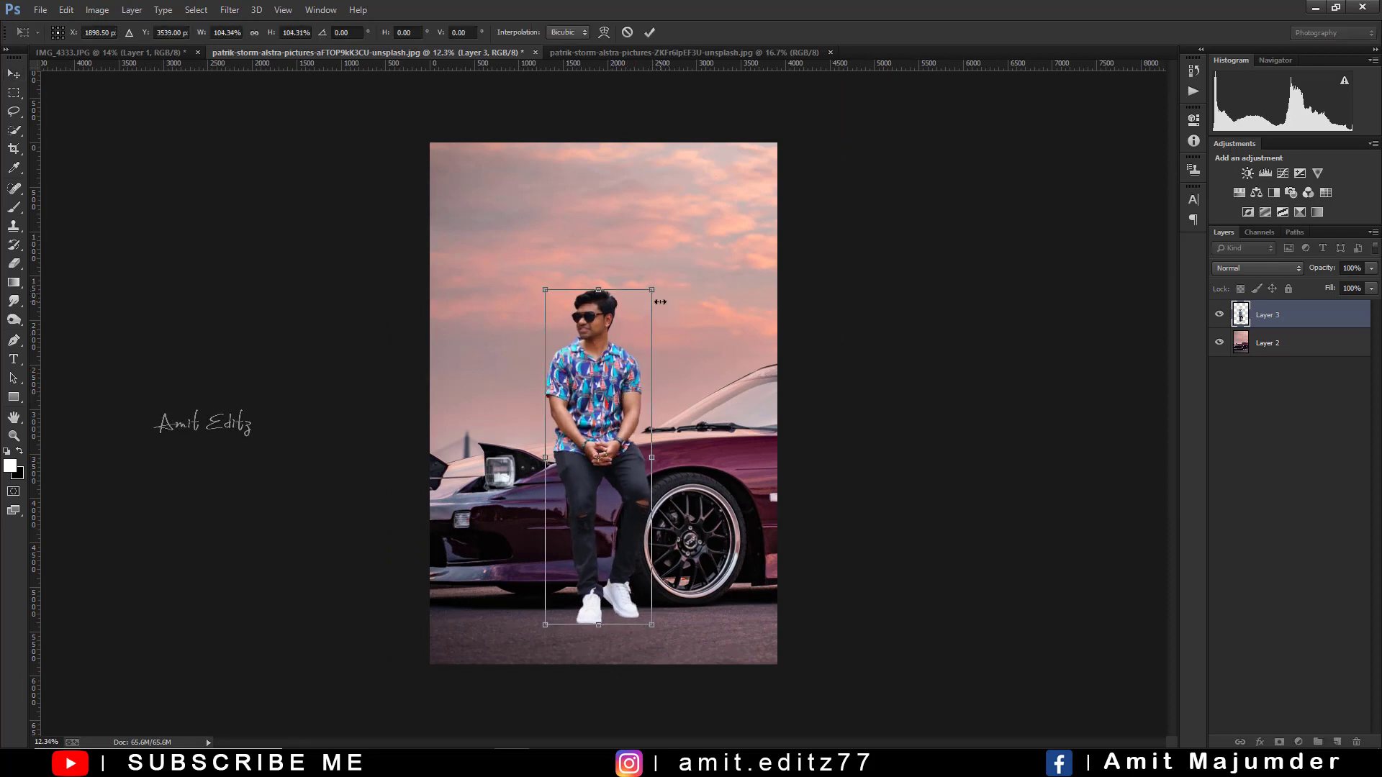
pyautogui.moveTo(653, 288); pyautogui.dragTo(657, 284)
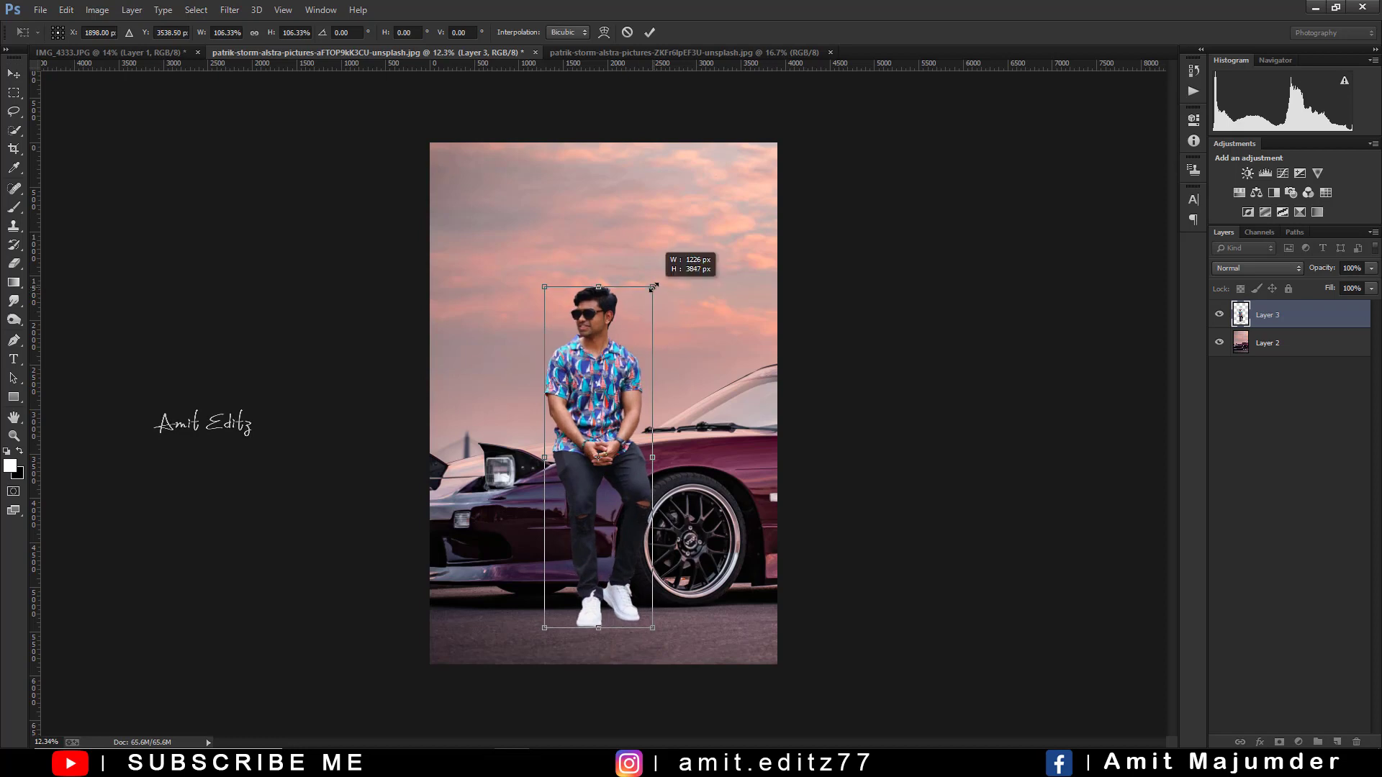
pyautogui.press('Return')
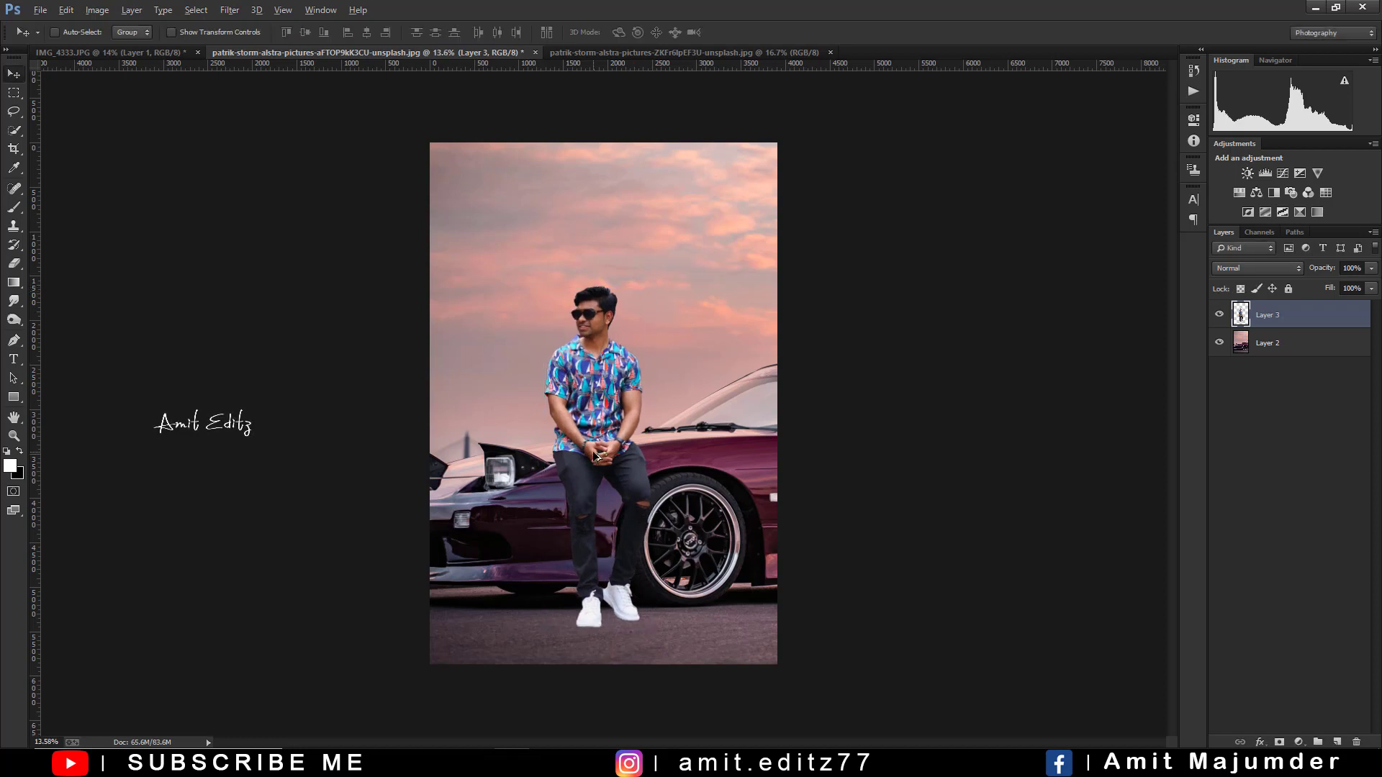
pyautogui.scroll(1, 595, 455)
pyautogui.moveTo(594, 464); pyautogui.dragTo(596, 470)
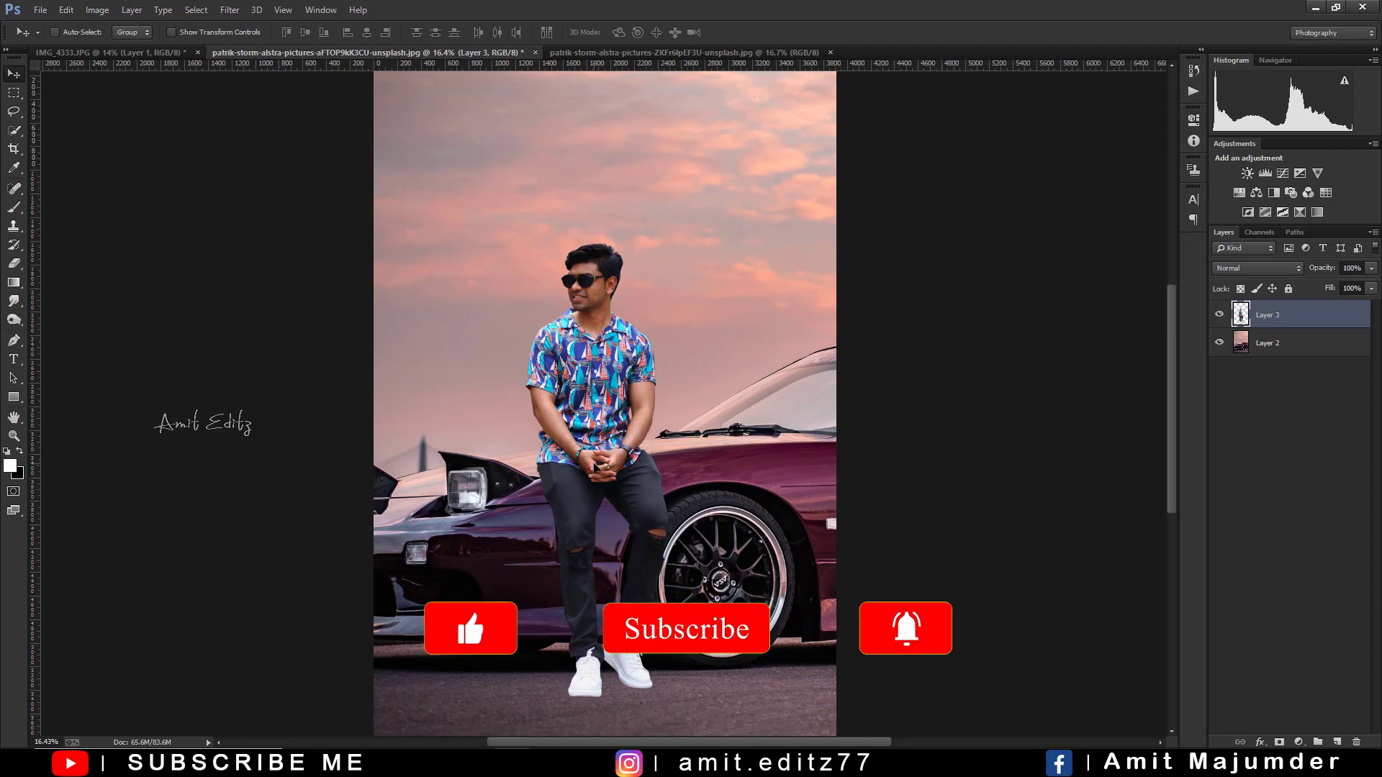
# - Nudge the man slightly left and up on the car, zooming to check the fit
pyautogui.scroll(-2, 596, 471)
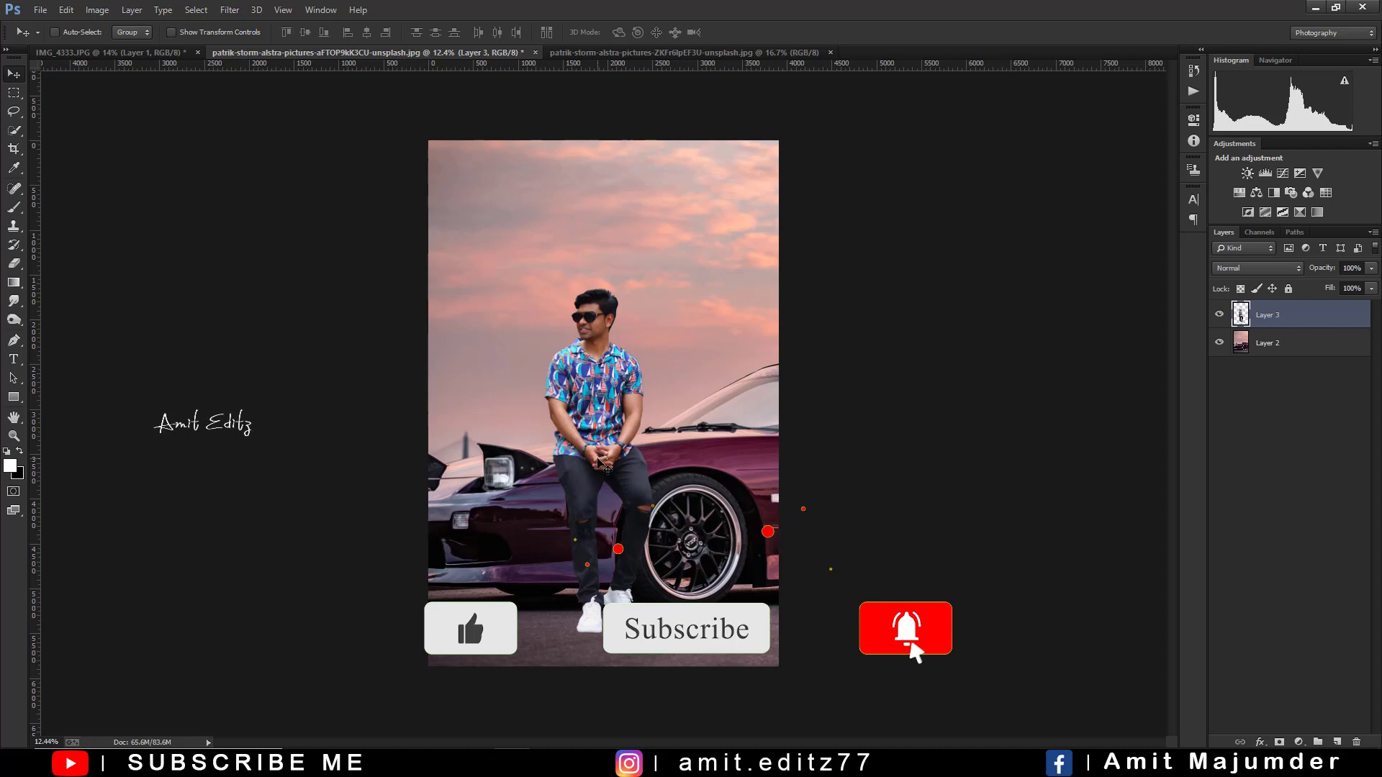
pyautogui.scroll(2, 603, 464)
pyautogui.moveTo(603, 464); pyautogui.dragTo(600, 461)
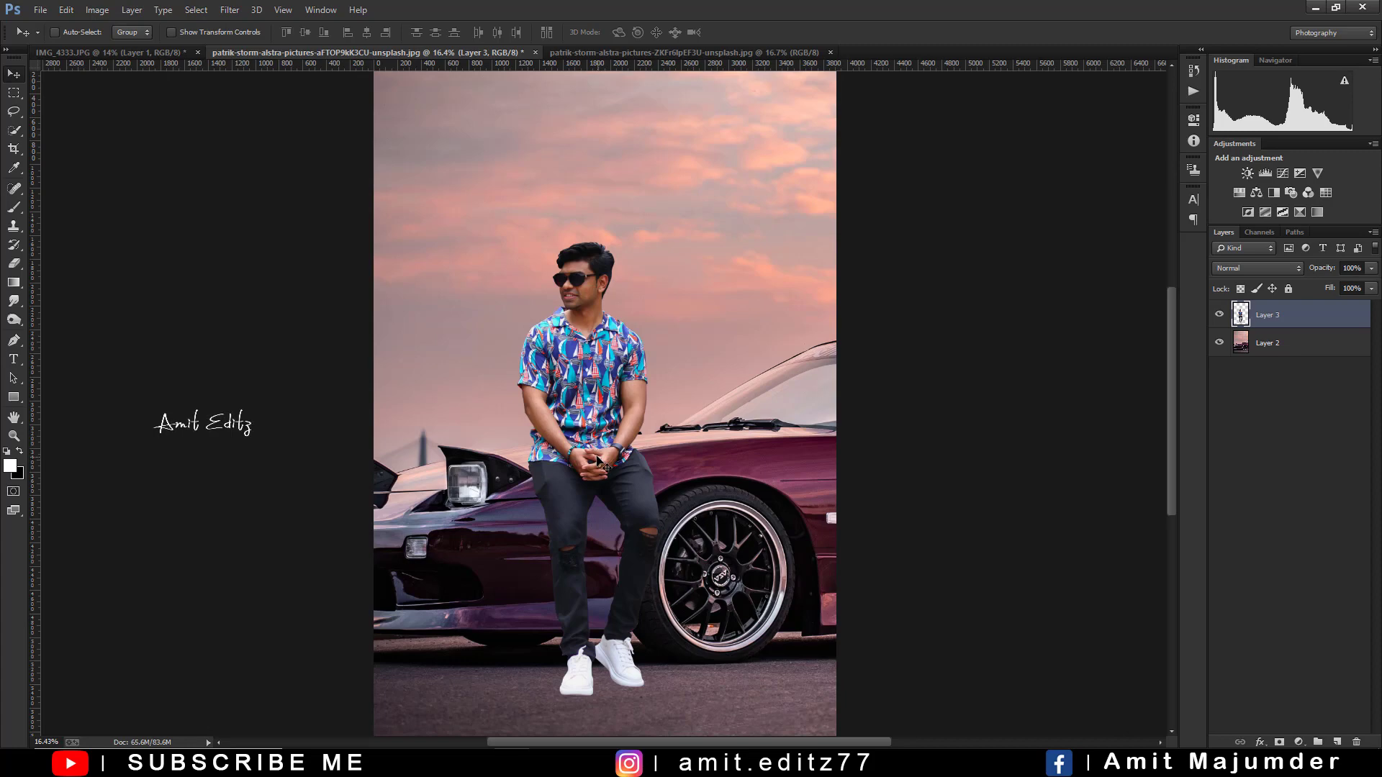
pyautogui.moveTo(596, 461); pyautogui.dragTo(606, 451)
pyautogui.scroll(-1, 601, 458)
pyautogui.scroll(-2, 601, 458)
pyautogui.scroll(1, 601, 457)
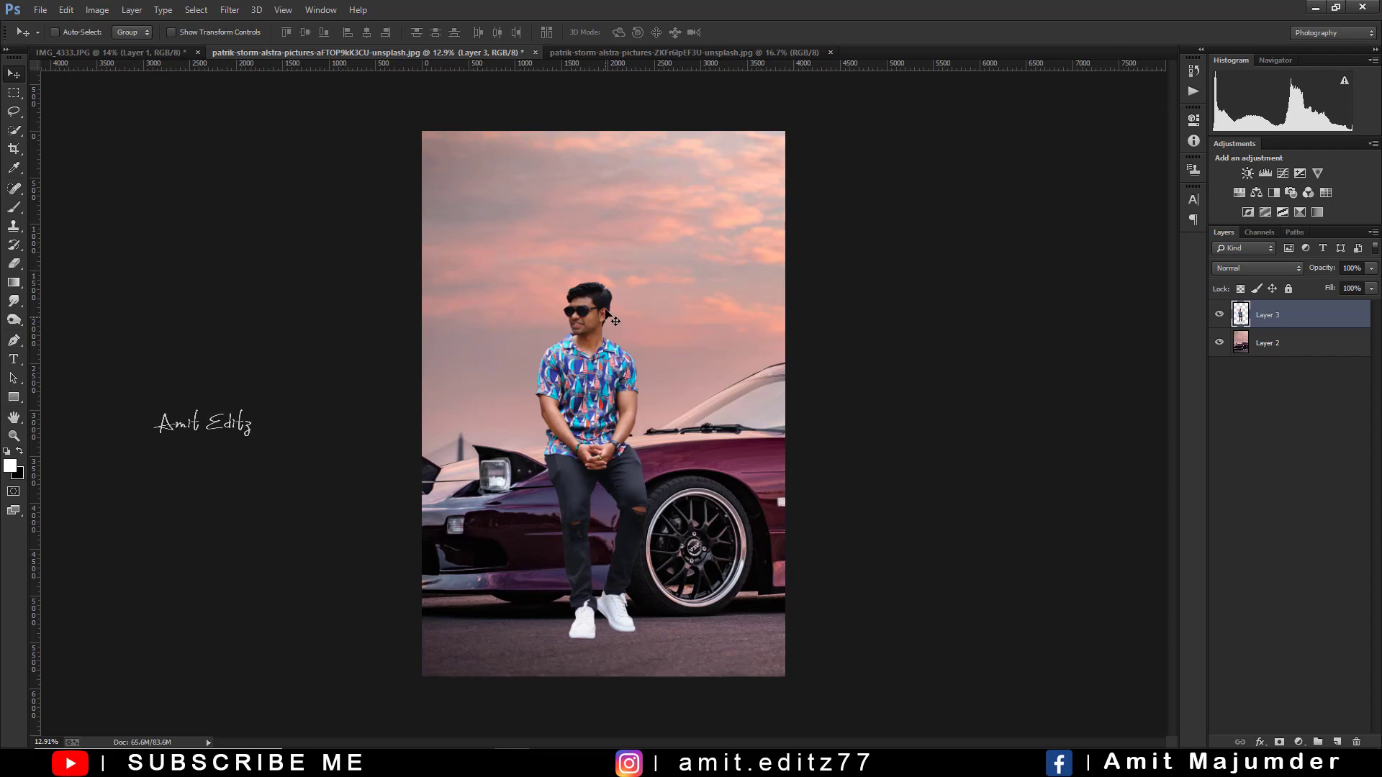
pyautogui.scroll(5, 611, 316)
pyautogui.scroll(3, 651, 263)
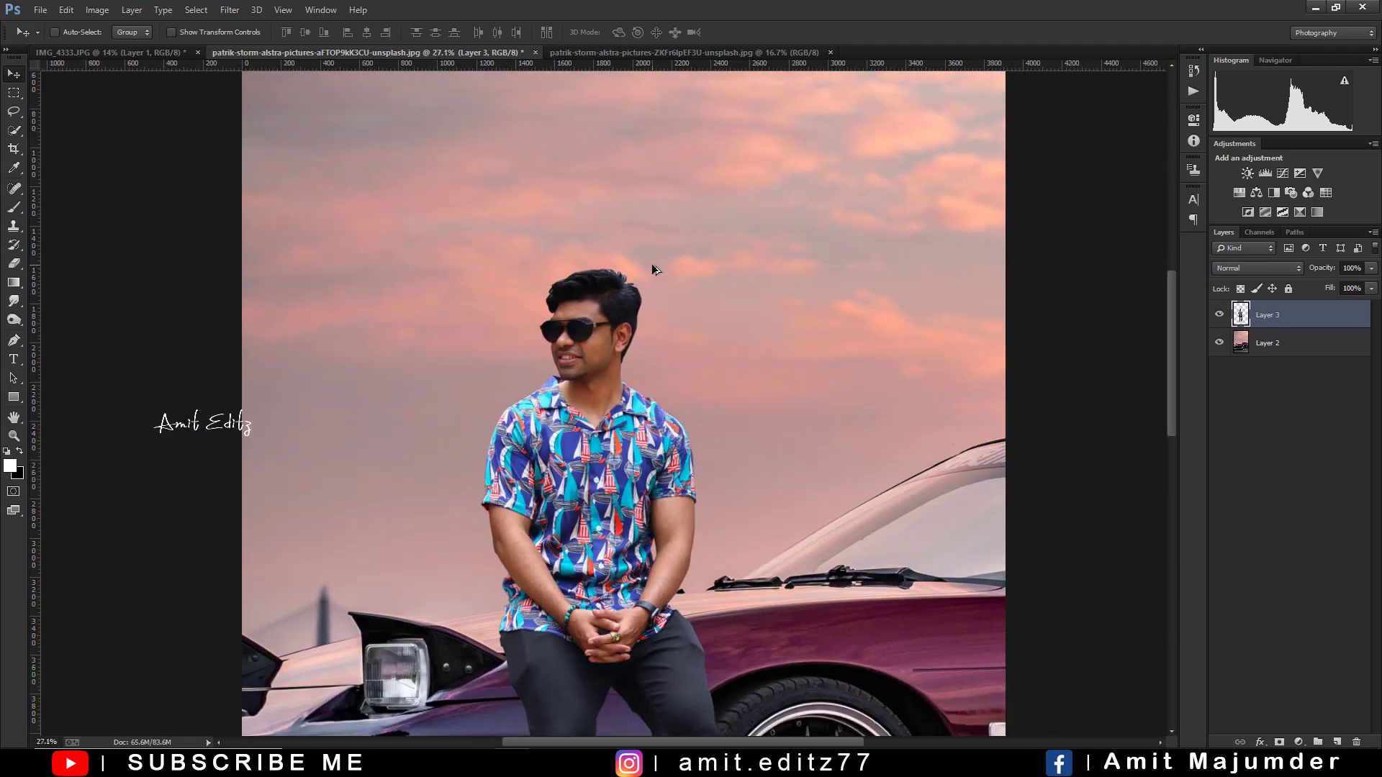
pyautogui.scroll(-2, 650, 263)
pyautogui.scroll(-1, 651, 263)
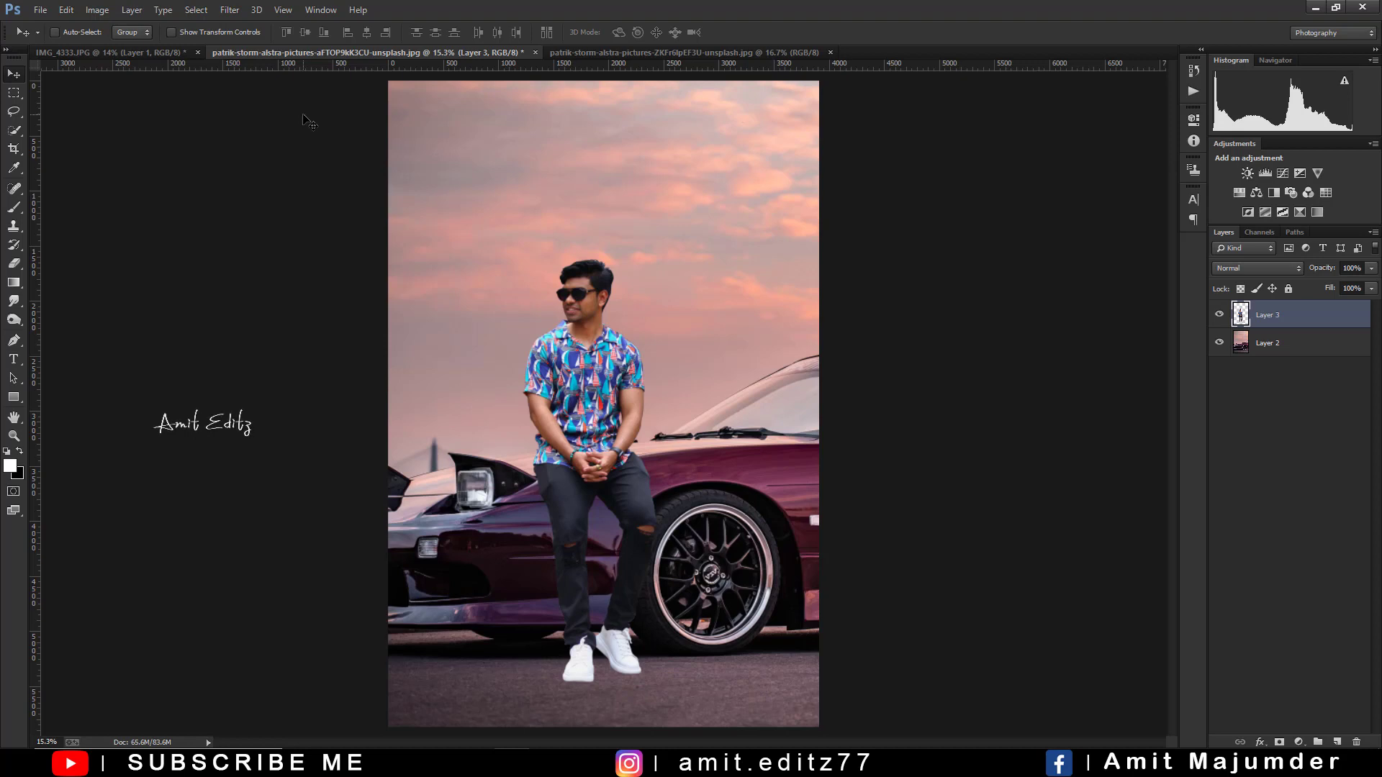
pyautogui.scroll(-1, 743, 371)
pyautogui.scroll(-1, 743, 371)
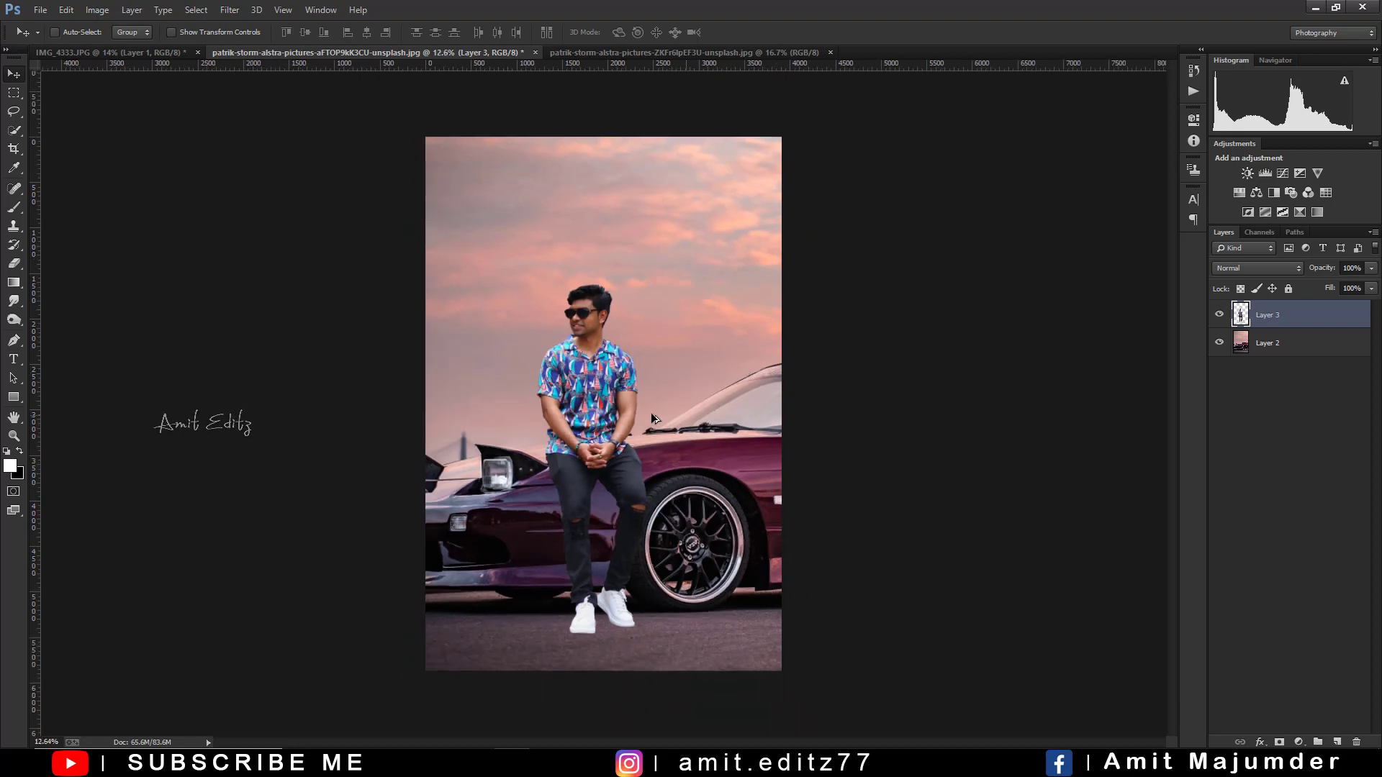
pyautogui.scroll(1, 652, 419)
# - Settle the man lower onto the maroon car's front with small nudges
pyautogui.moveTo(584, 445); pyautogui.dragTo(589, 449)
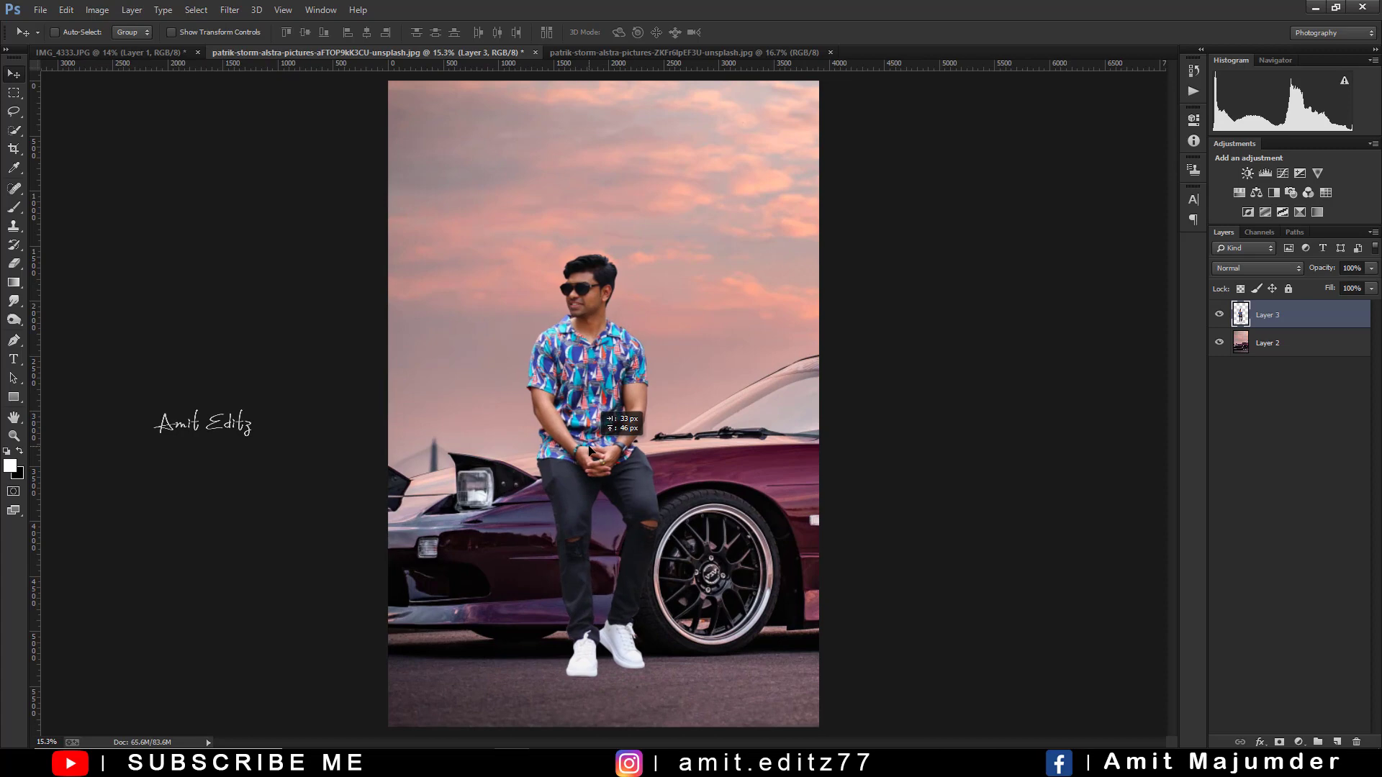
pyautogui.scroll(-2, 612, 443)
pyautogui.scroll(1, 620, 439)
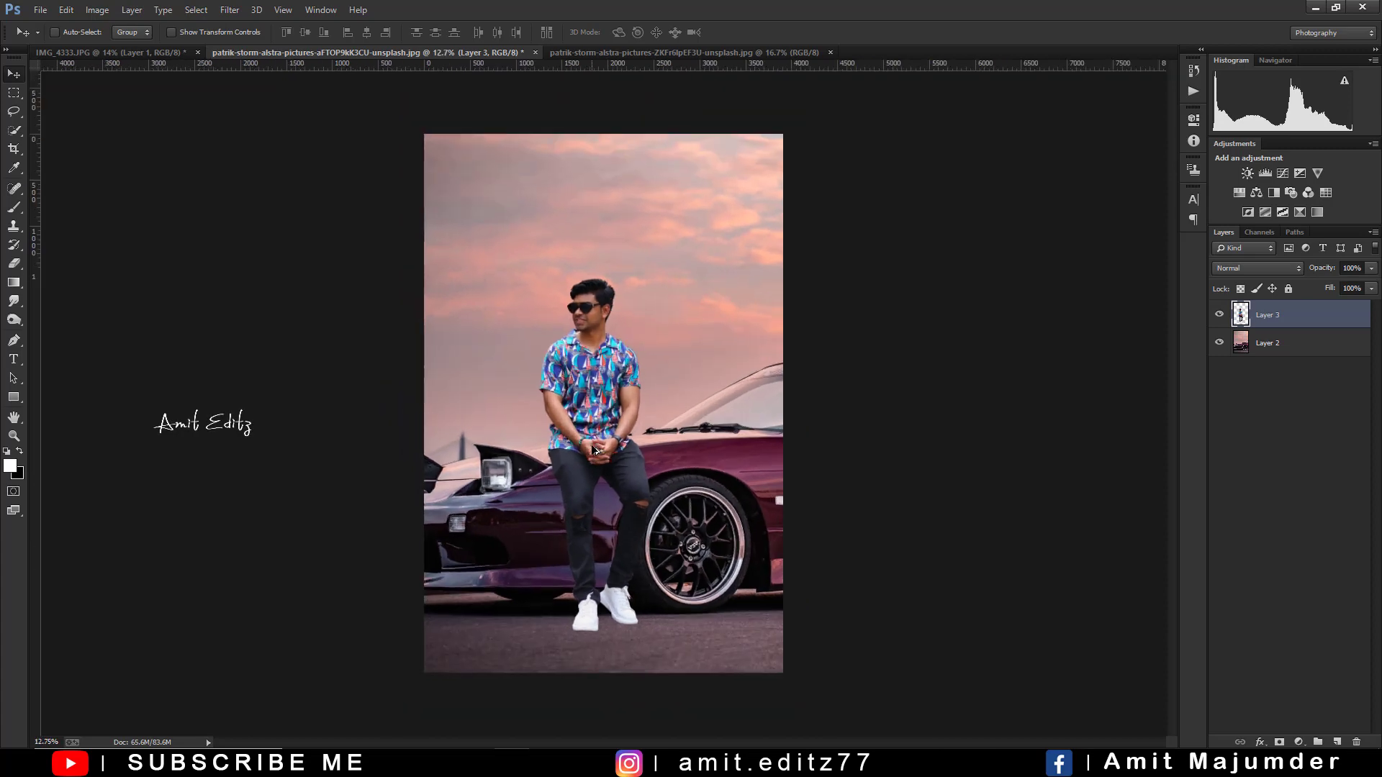
pyautogui.moveTo(616, 439); pyautogui.dragTo(635, 446)
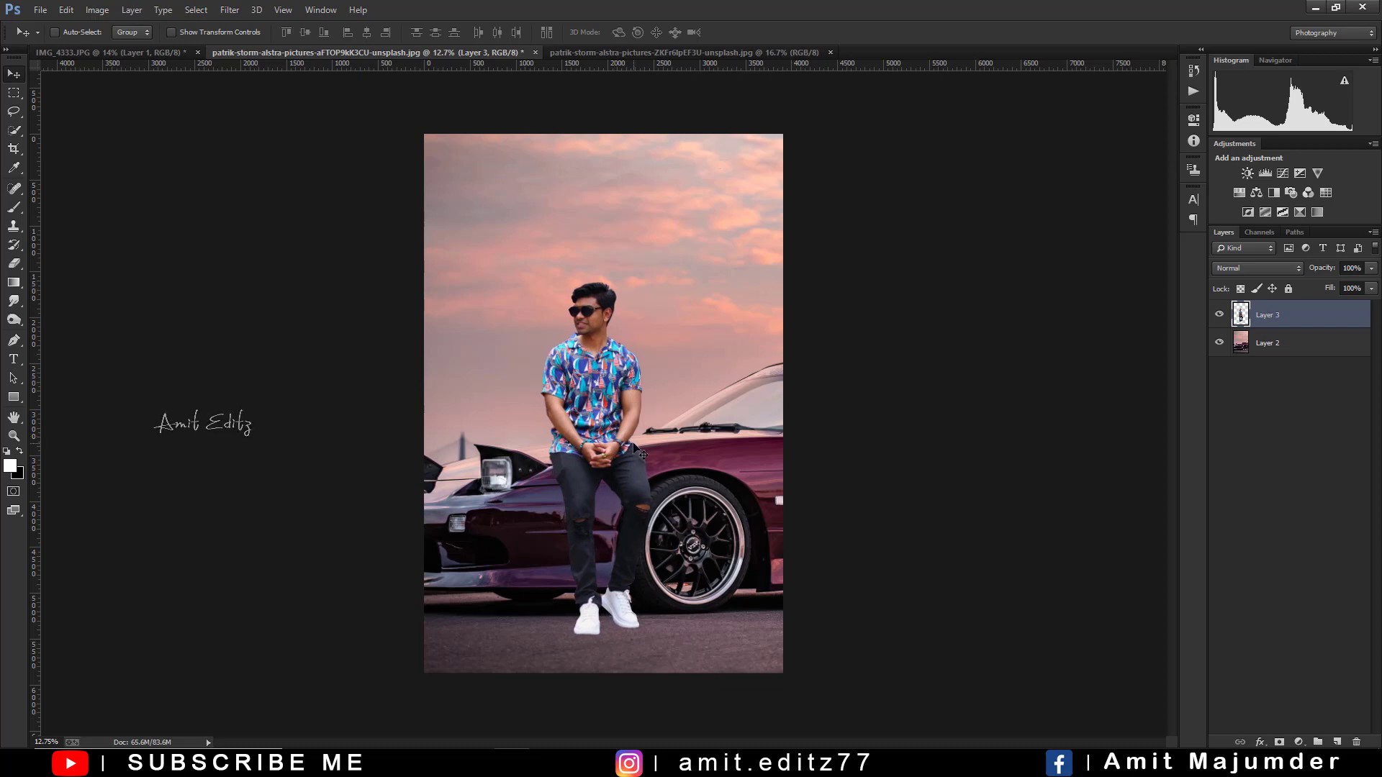
pyautogui.scroll(1, 623, 446)
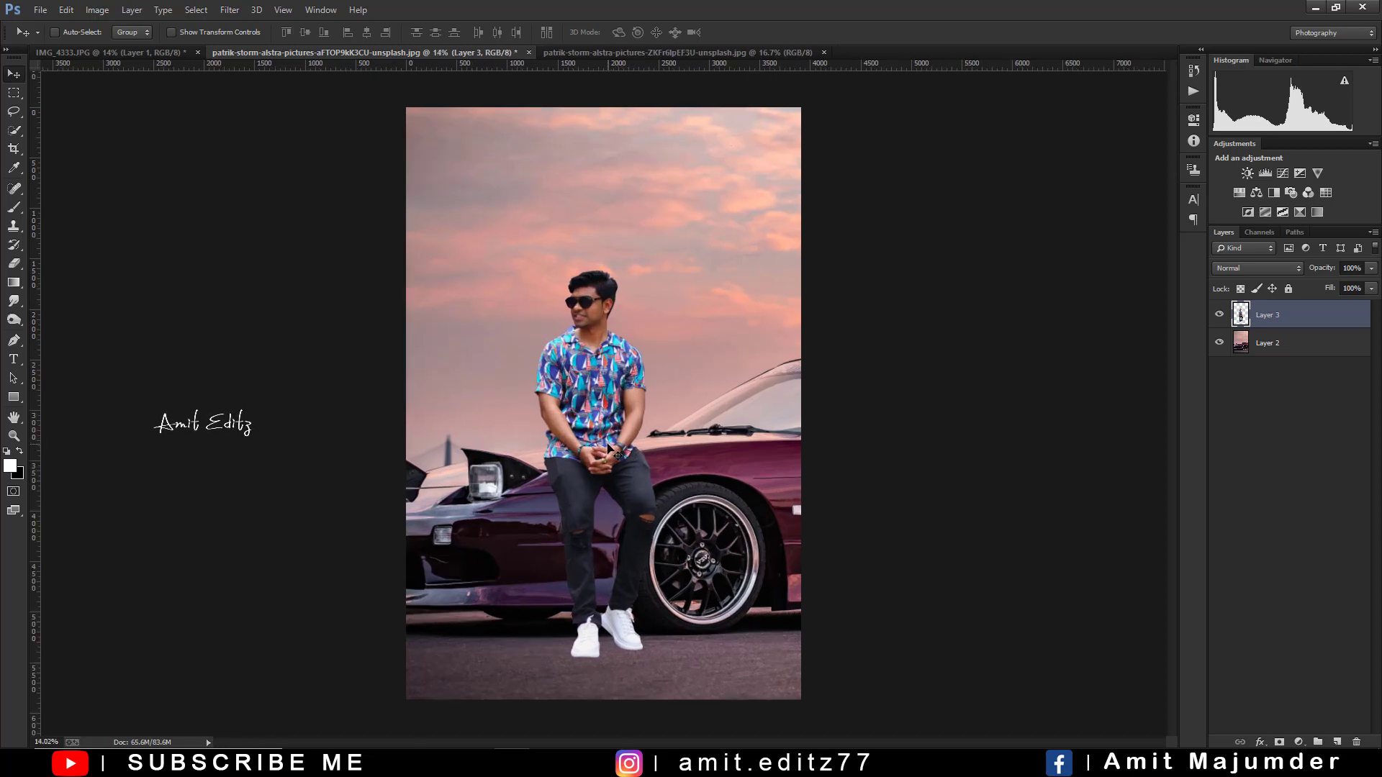
pyautogui.moveTo(608, 447); pyautogui.dragTo(609, 451)
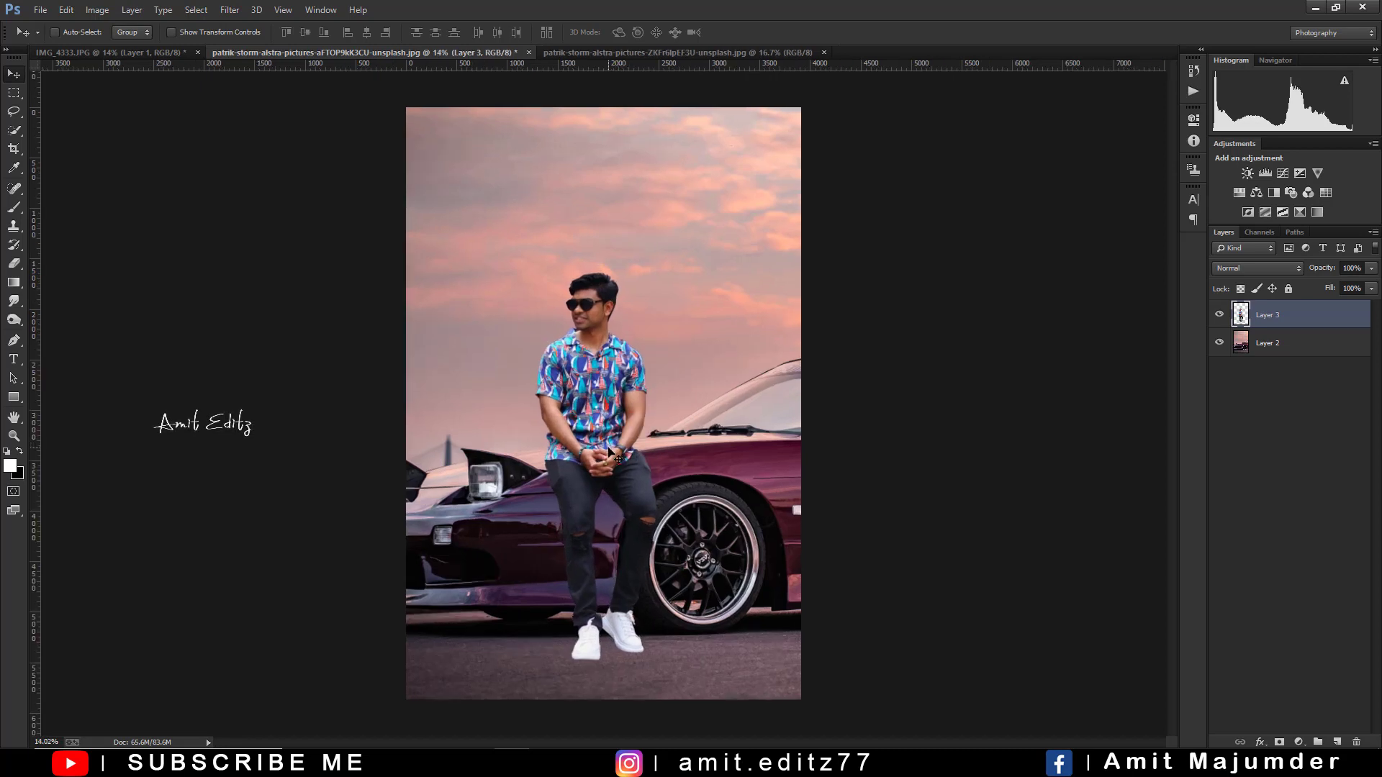
pyautogui.scroll(-1, 244, 349)
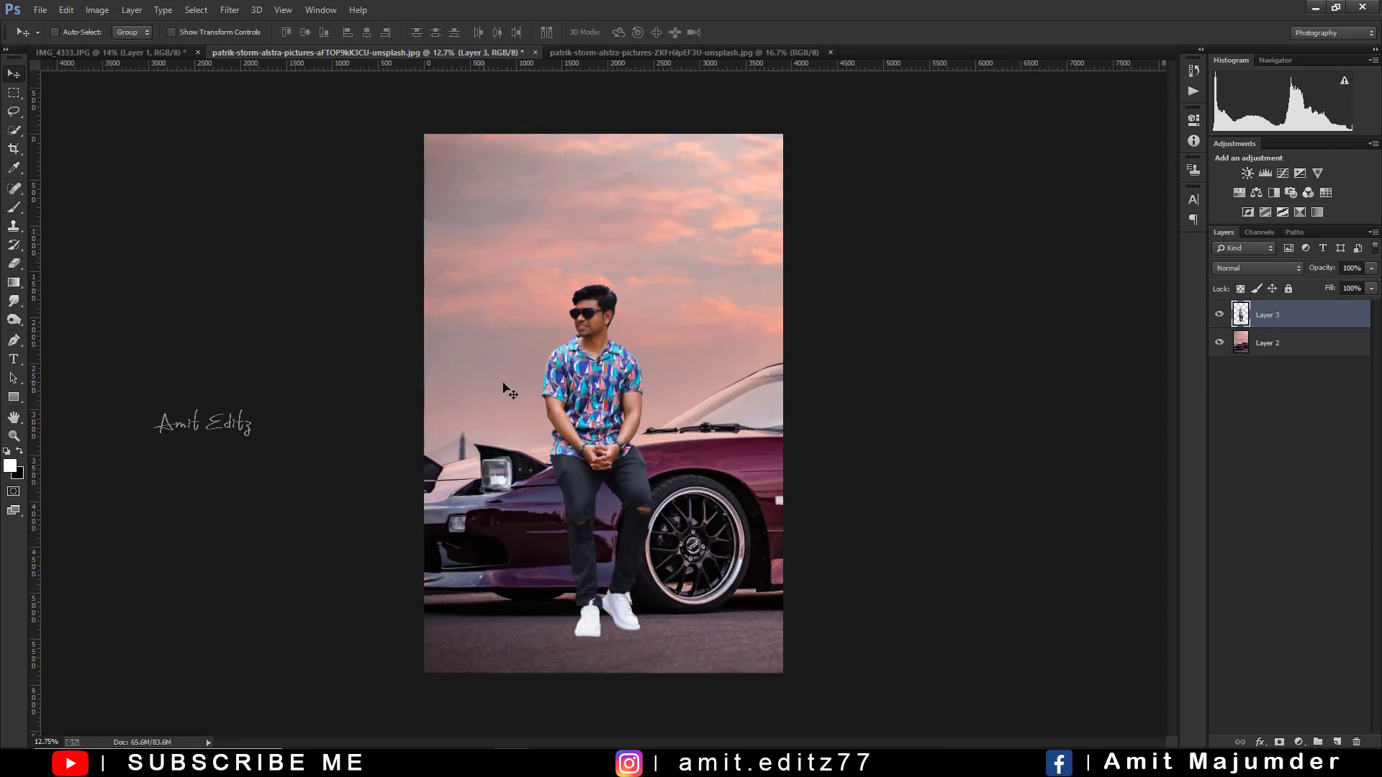
# - Add a black Solid Color fill layer below the man and invert its mask to hide it
pyautogui.click(1299, 742)
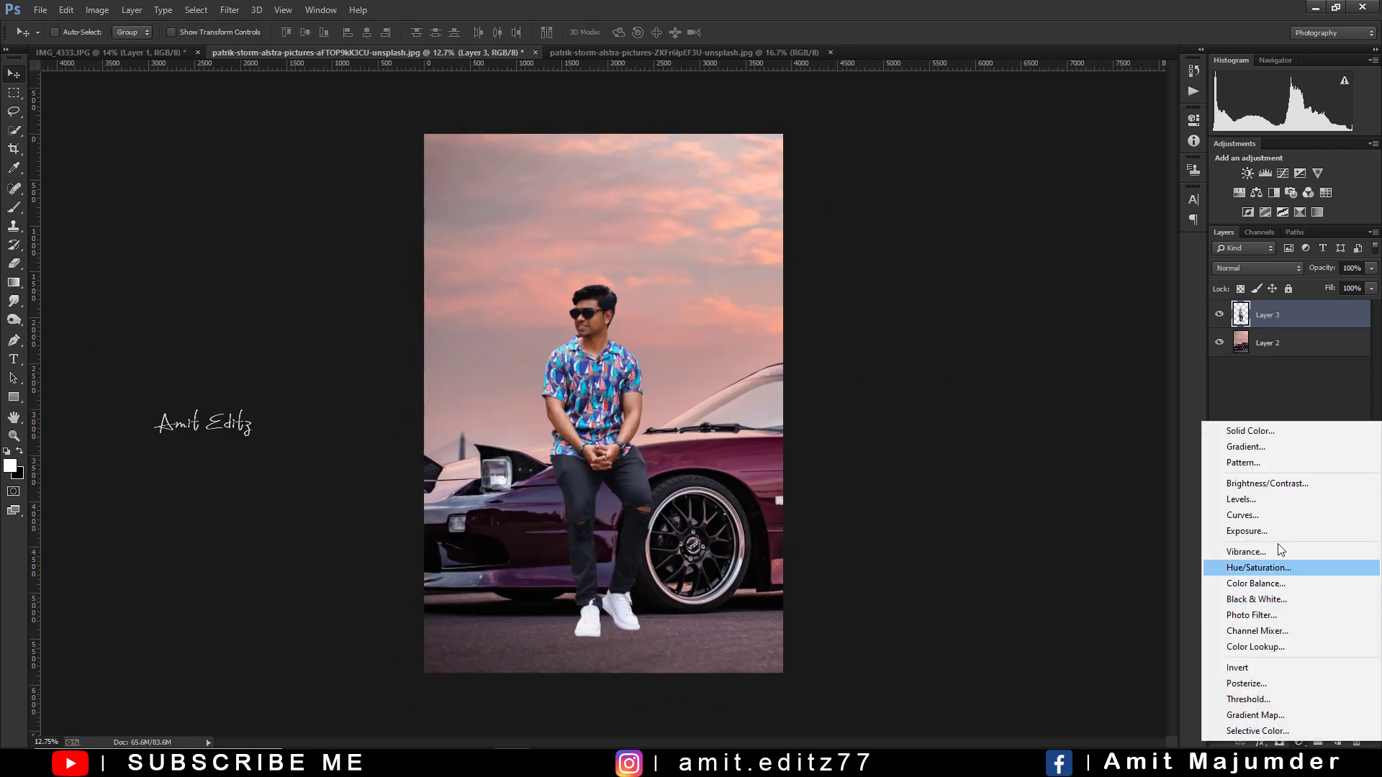
pyautogui.click(1250, 430)
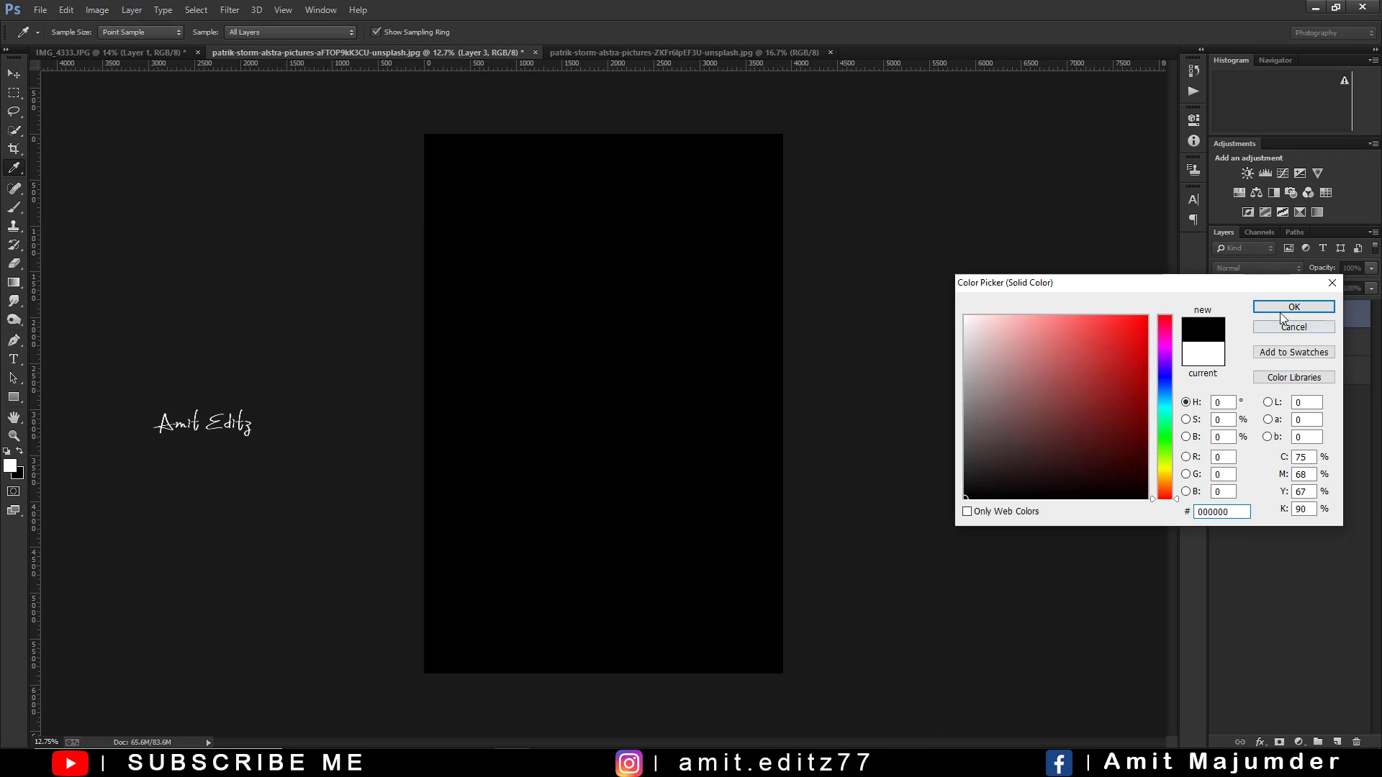
pyautogui.click(1288, 308)
pyautogui.hotkey('ctrl', '[')
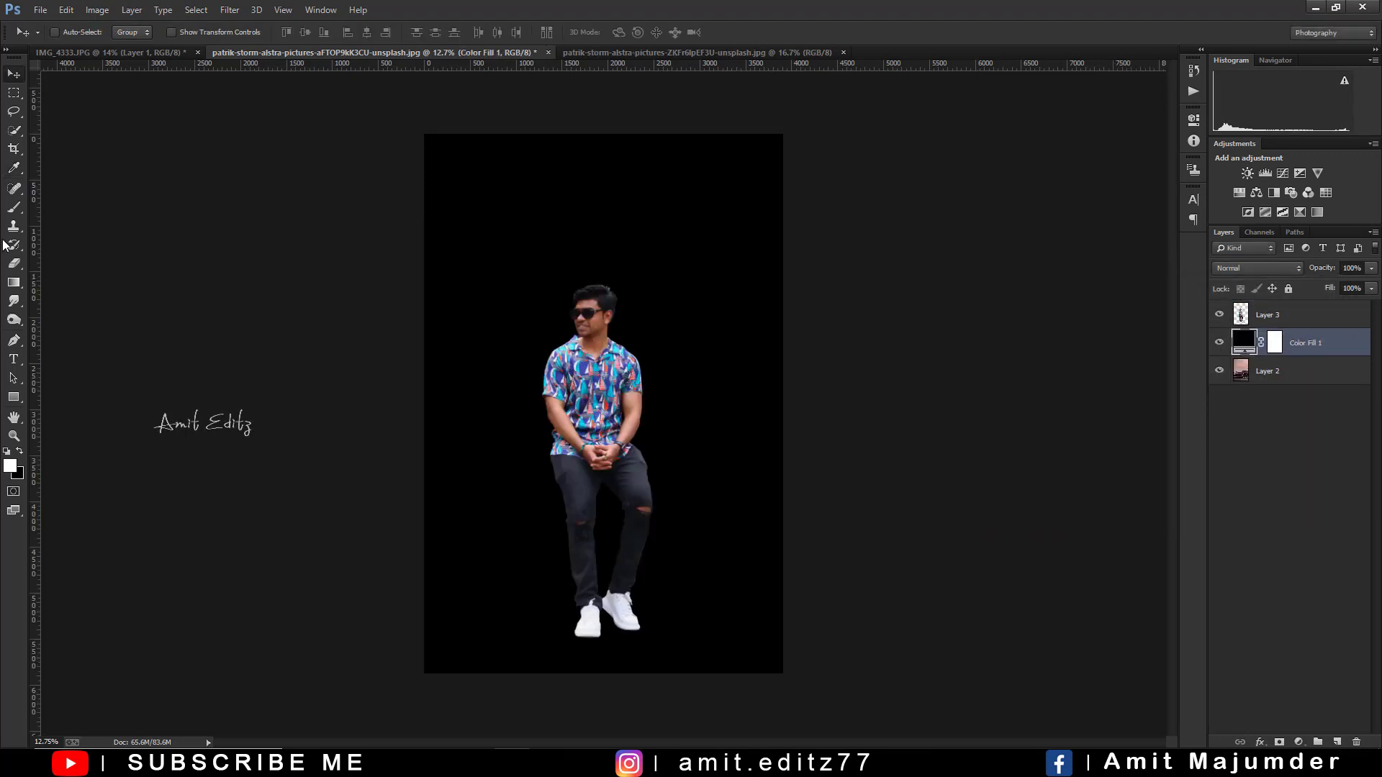
pyautogui.click(1275, 344)
pyautogui.hotkey('ctrl', 'i')
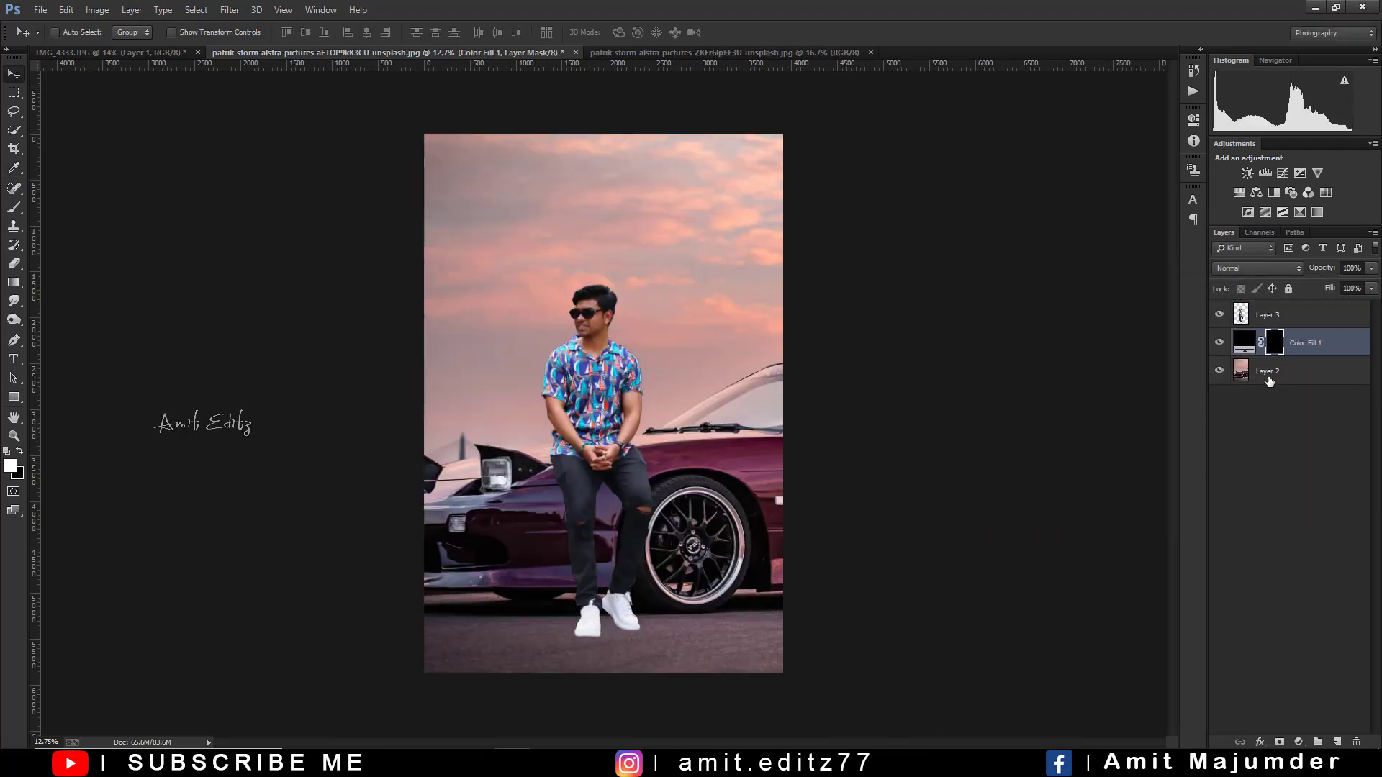
pyautogui.click(12, 208)
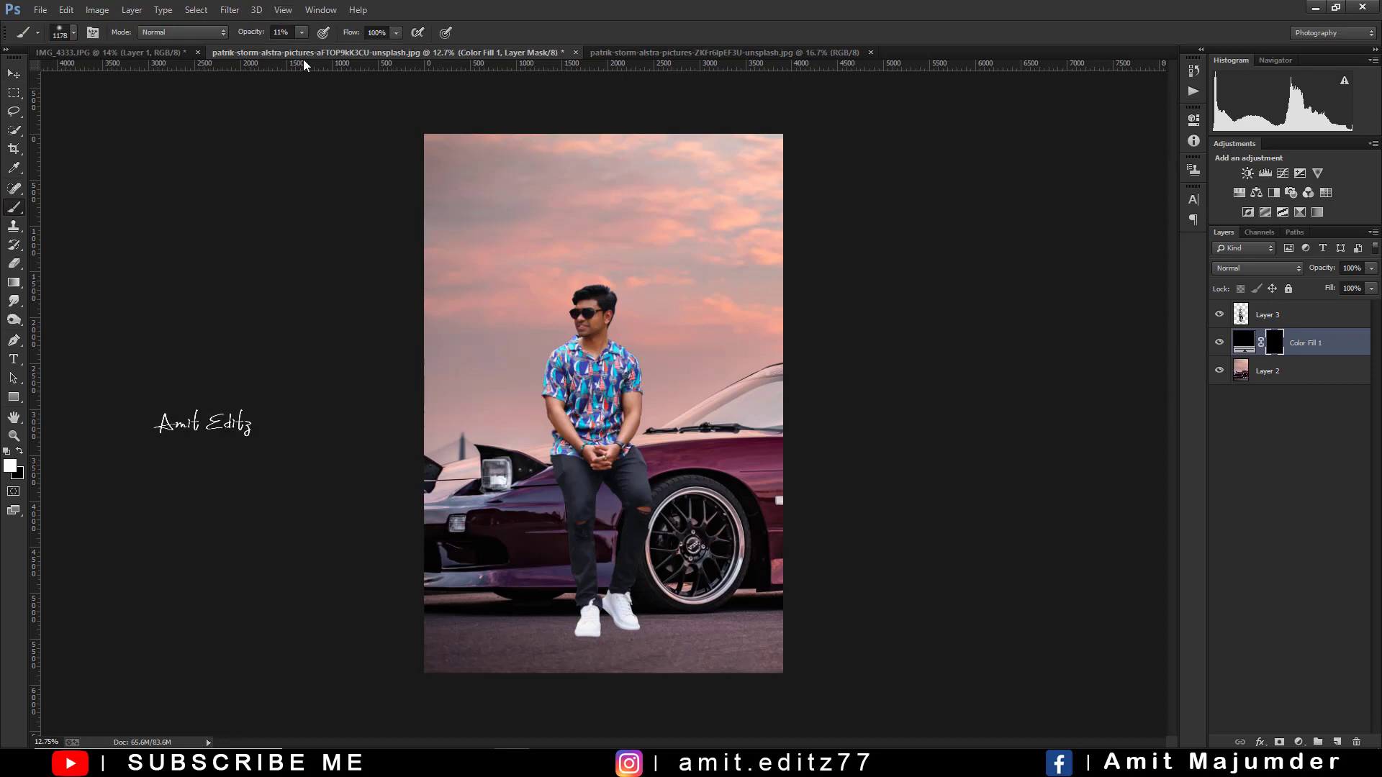
# - Paint soft shadow on the car between the legs and beside the lower left leg
pyautogui.scroll(2, 604, 491)
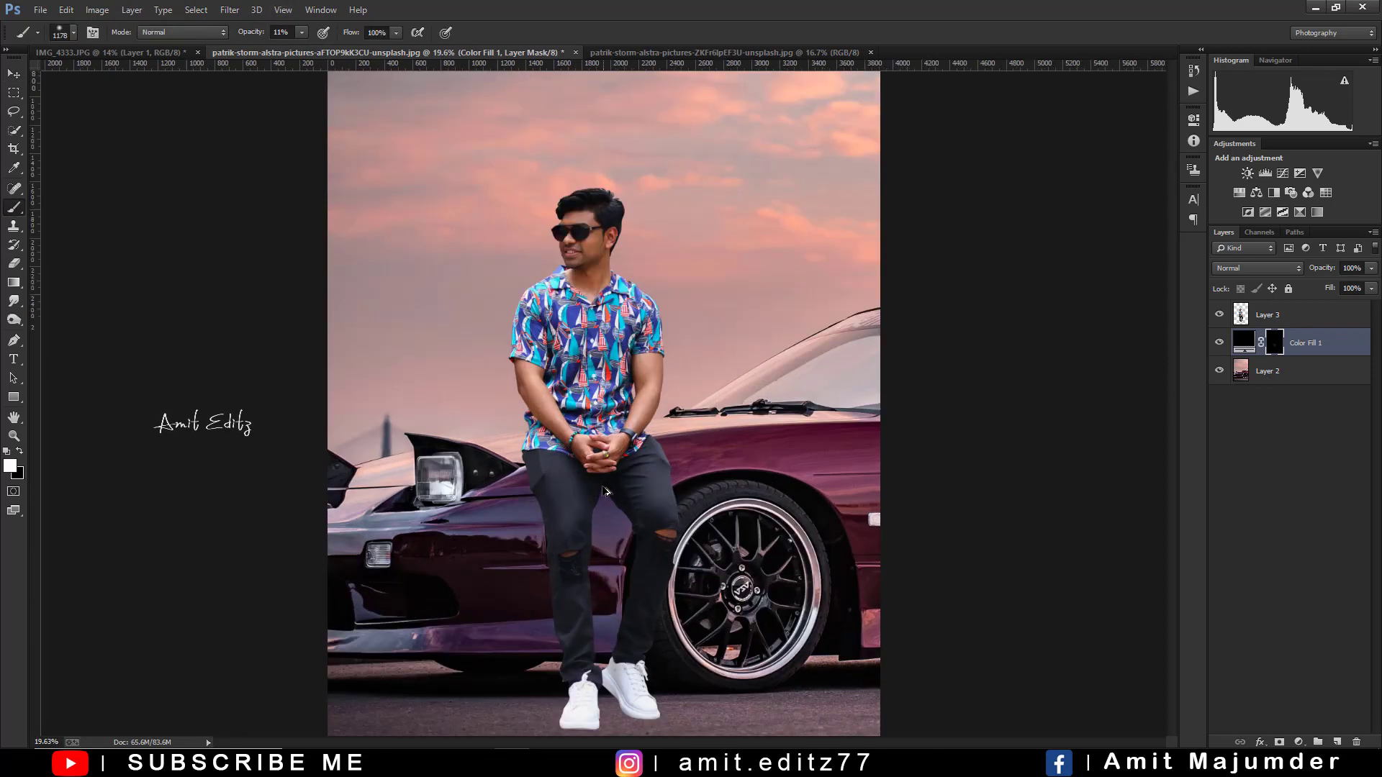
pyautogui.scroll(3, 604, 491)
pyautogui.press('[')
pyautogui.press('[')
pyautogui.press('[')
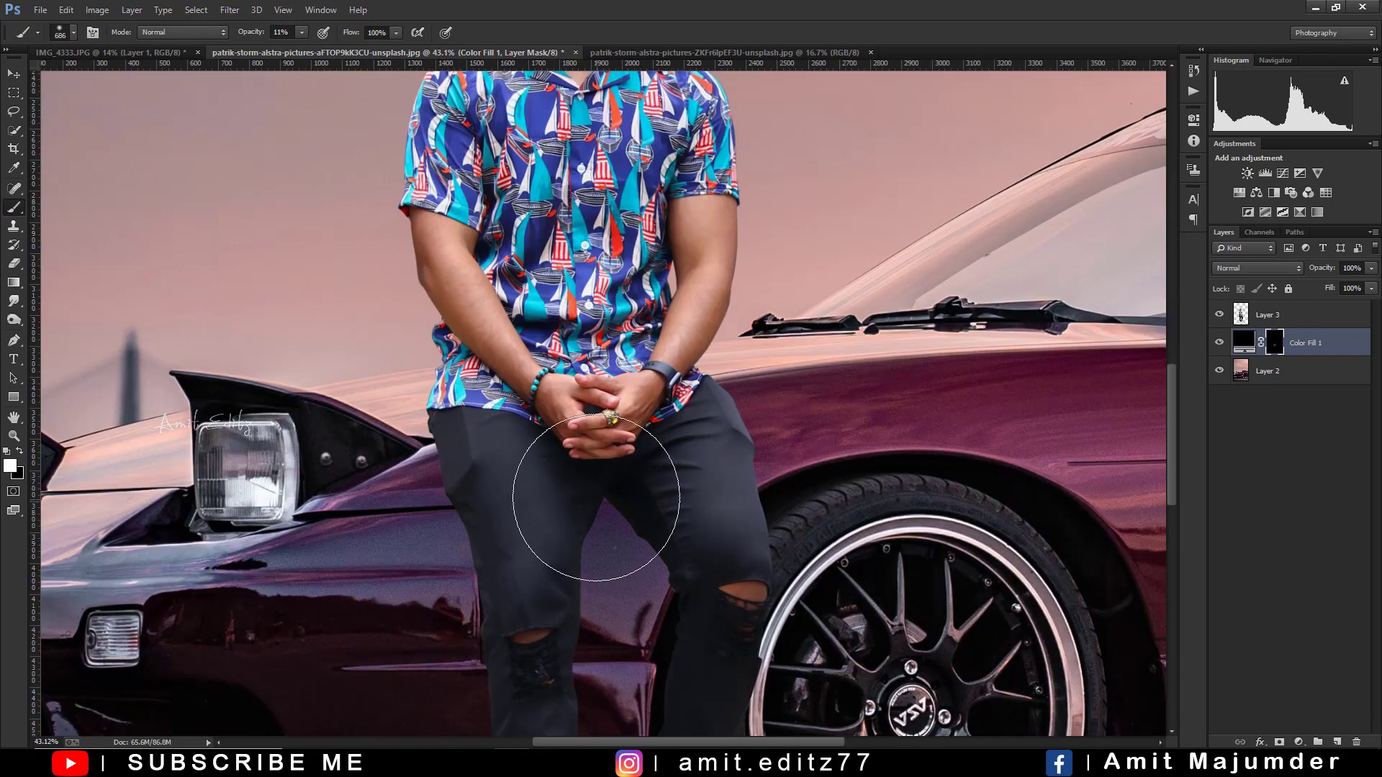
pyautogui.moveTo(596, 498)
pyautogui.mouseDown()
pyautogui.moveTo(572, 534)
pyautogui.moveTo(638, 563)
pyautogui.moveTo(641, 539)
pyautogui.moveTo(602, 494)
pyautogui.moveTo(580, 570)
pyautogui.moveTo(548, 536)
pyautogui.mouseUp()
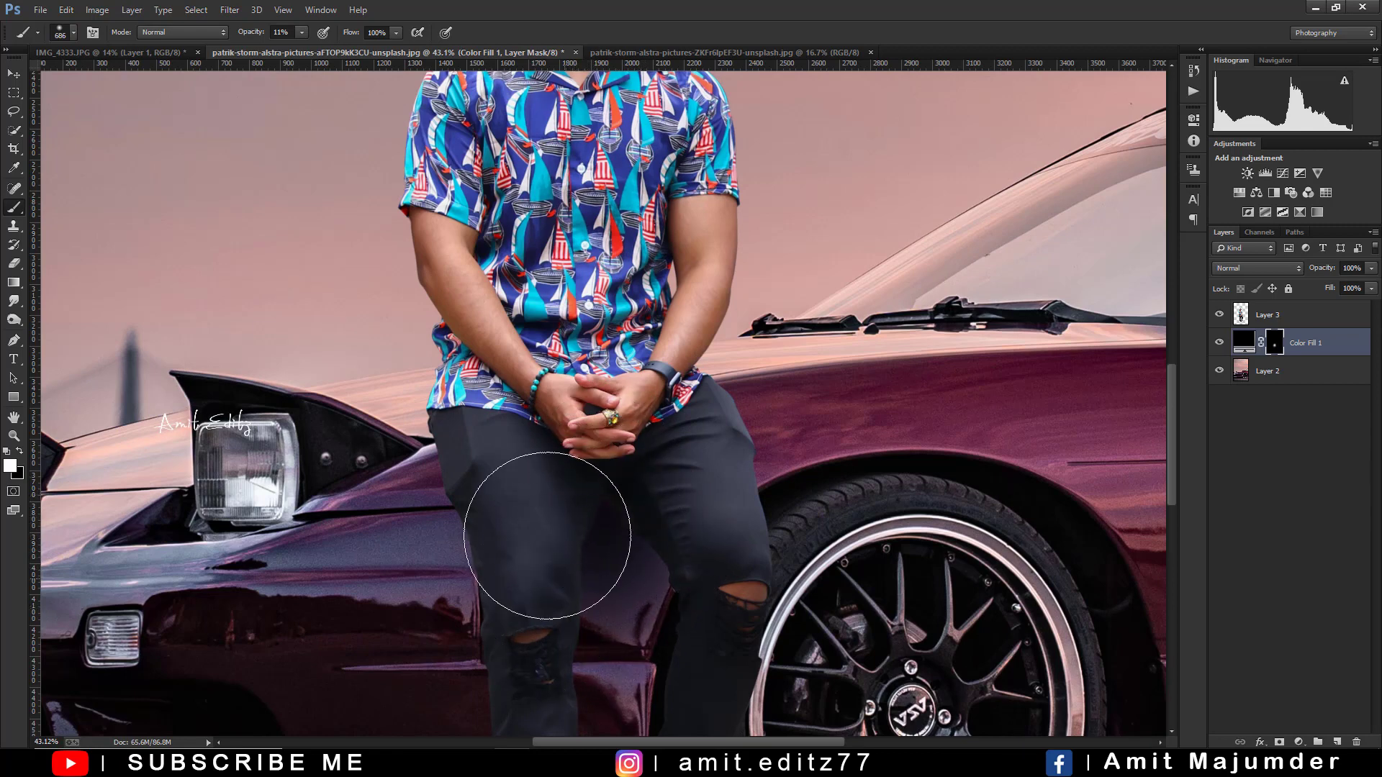
pyautogui.press('[')
pyautogui.press('[')
pyautogui.press('[')
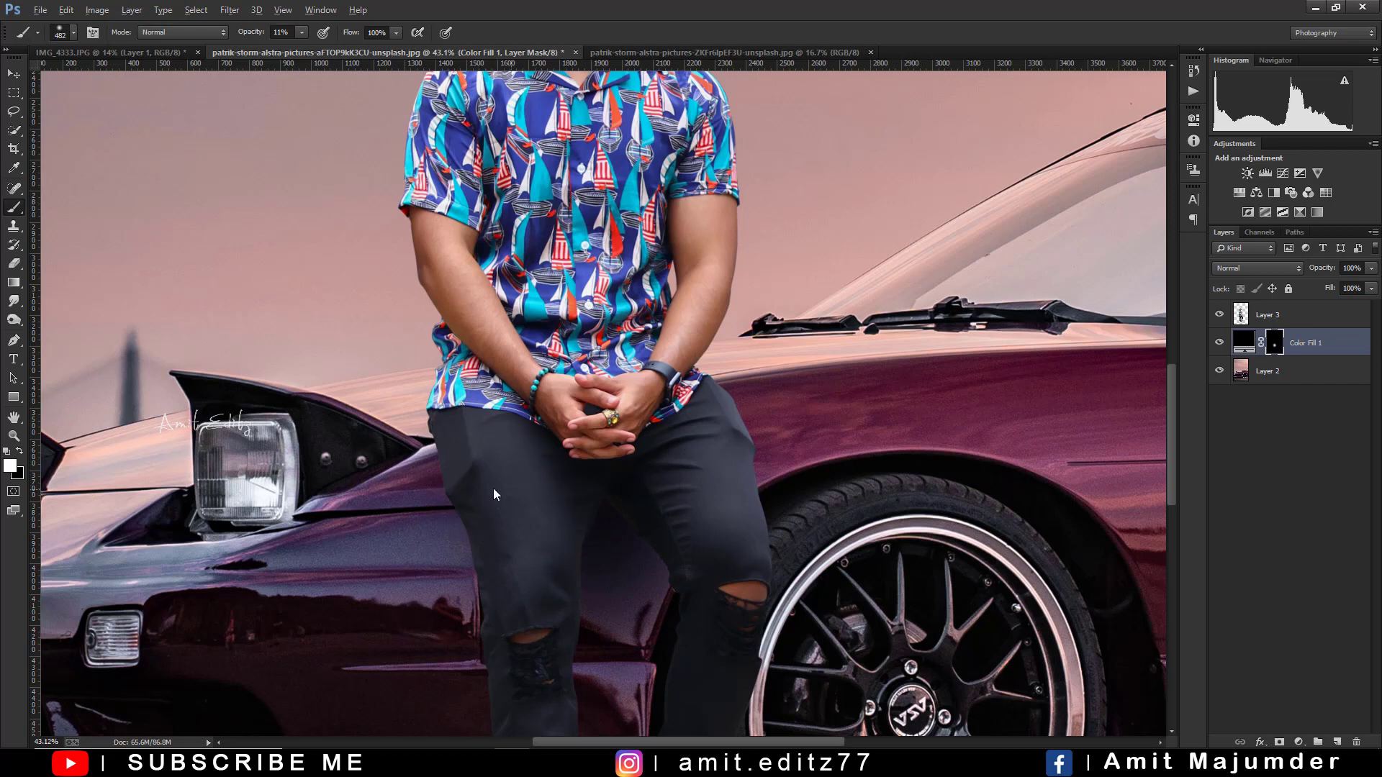
pyautogui.press('[')
pyautogui.press('[')
pyautogui.press('[')
pyautogui.press(']')
pyautogui.press(']')
pyautogui.press(']')
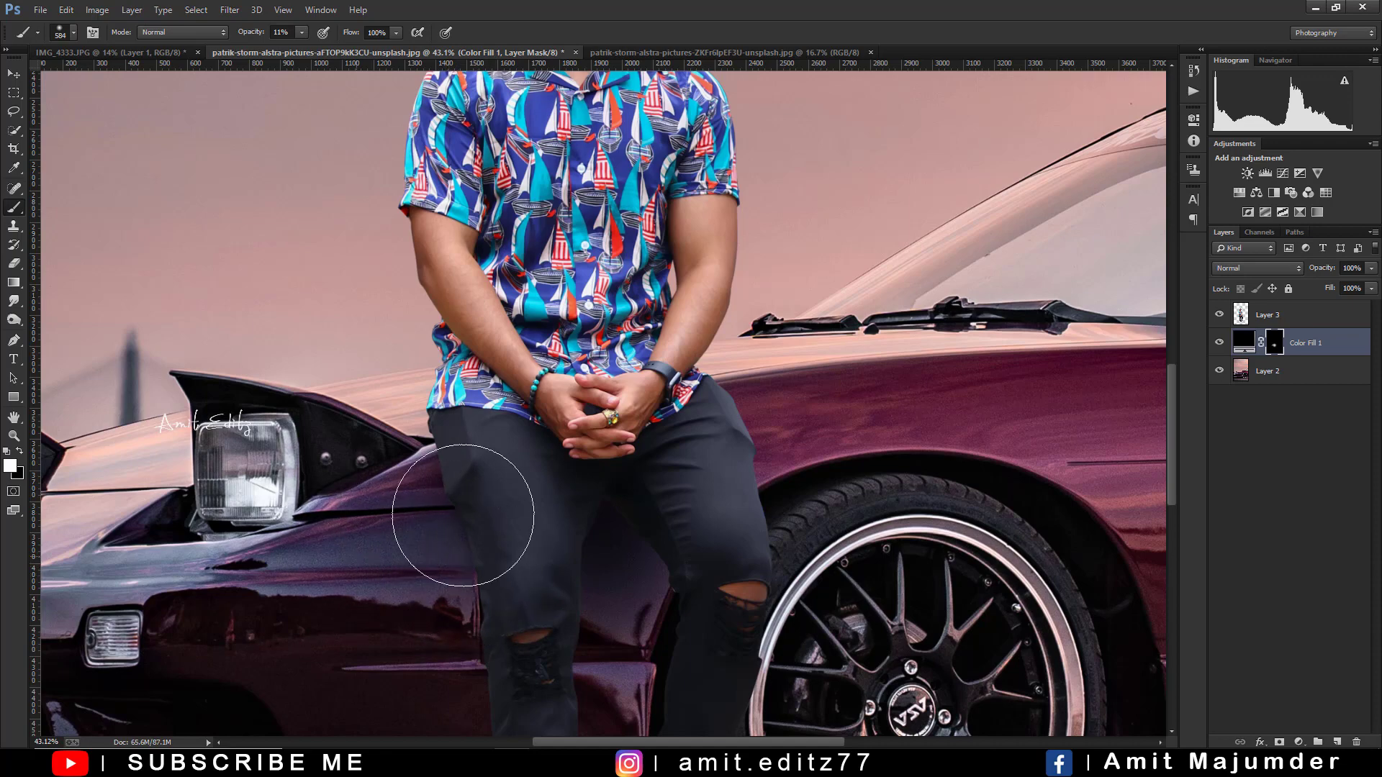
pyautogui.scroll(-2, 504, 507)
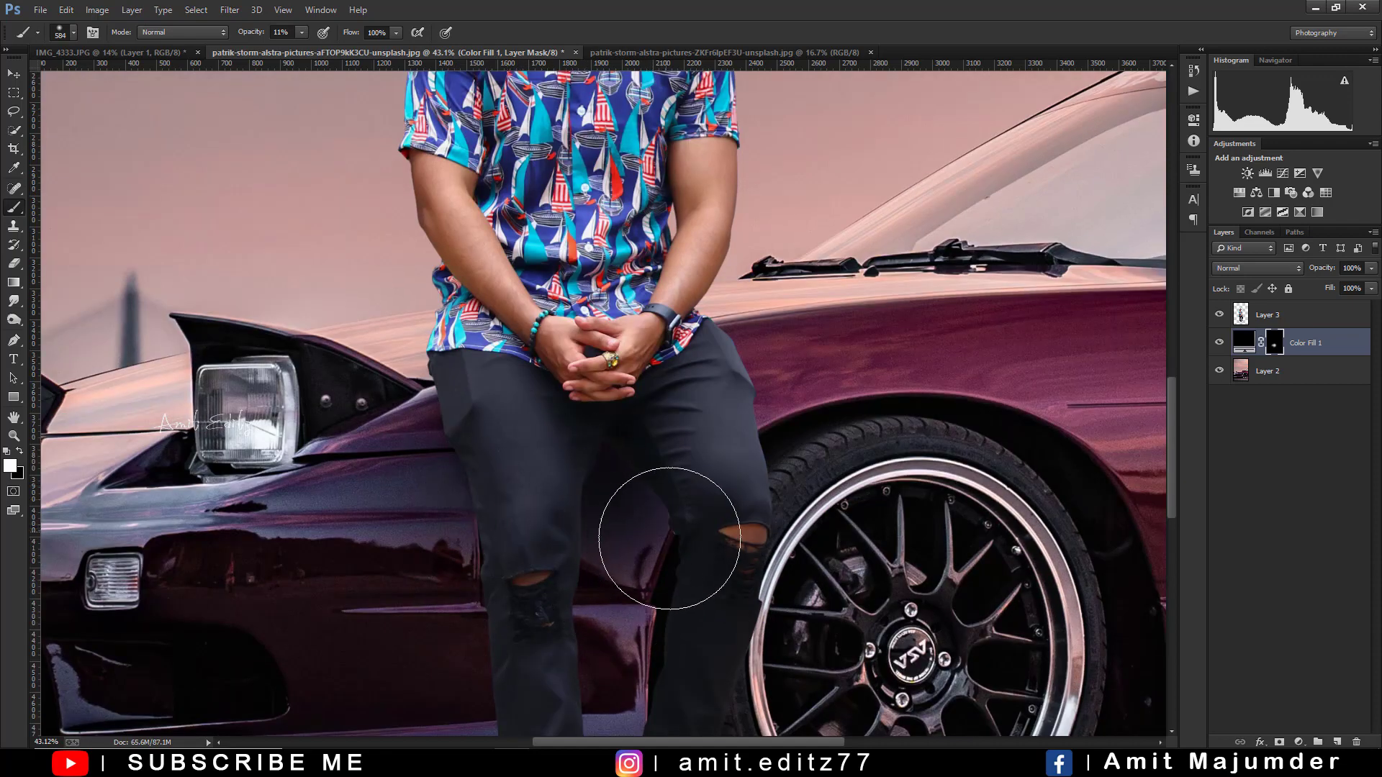
pyautogui.scroll(-2, 633, 554)
pyautogui.scroll(-1, 587, 576)
pyautogui.scroll(-2, 575, 563)
pyautogui.scroll(-2, 580, 555)
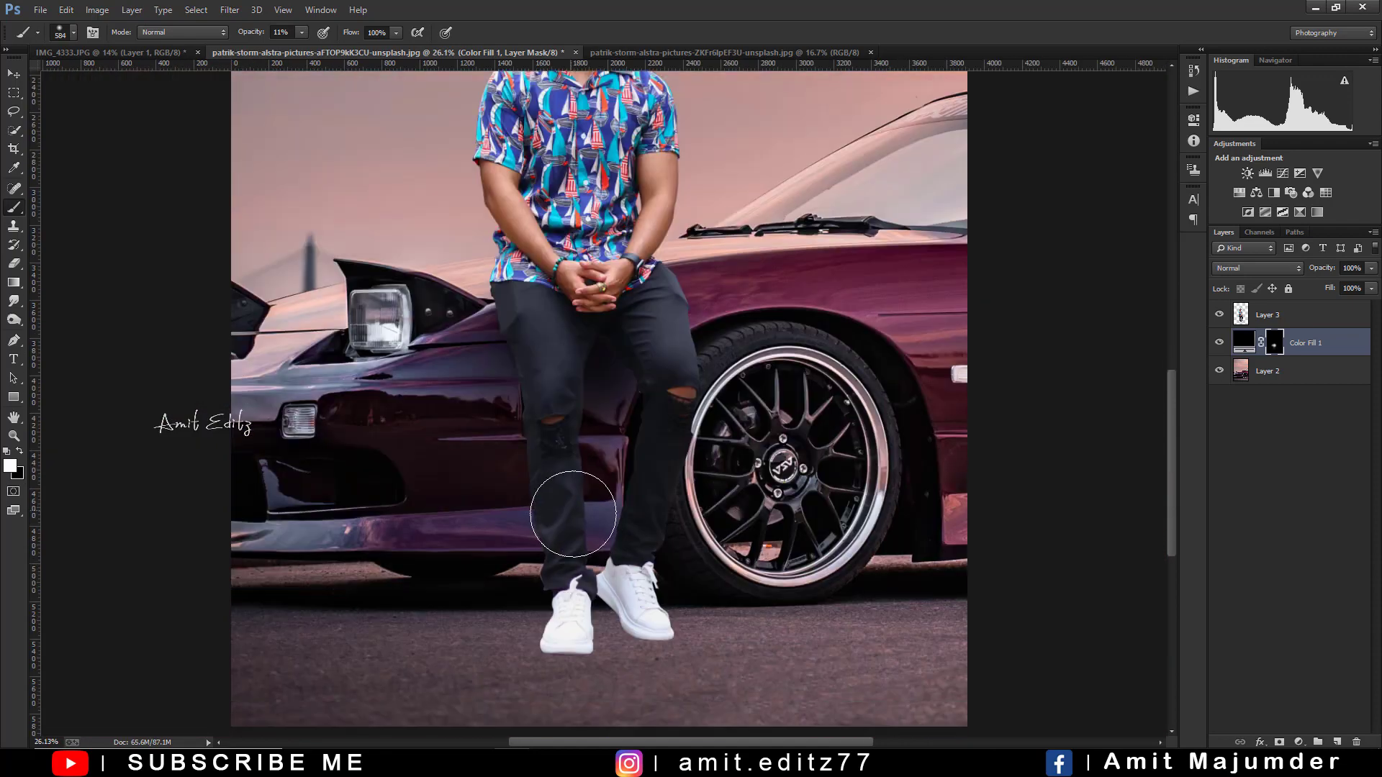
pyautogui.moveTo(619, 624); pyautogui.dragTo(578, 629)
pyautogui.scroll(2, 626, 617)
# - With a flattened elliptical brush, paint thin contact shadows under the shoes
pyautogui.rightClick(674, 551)
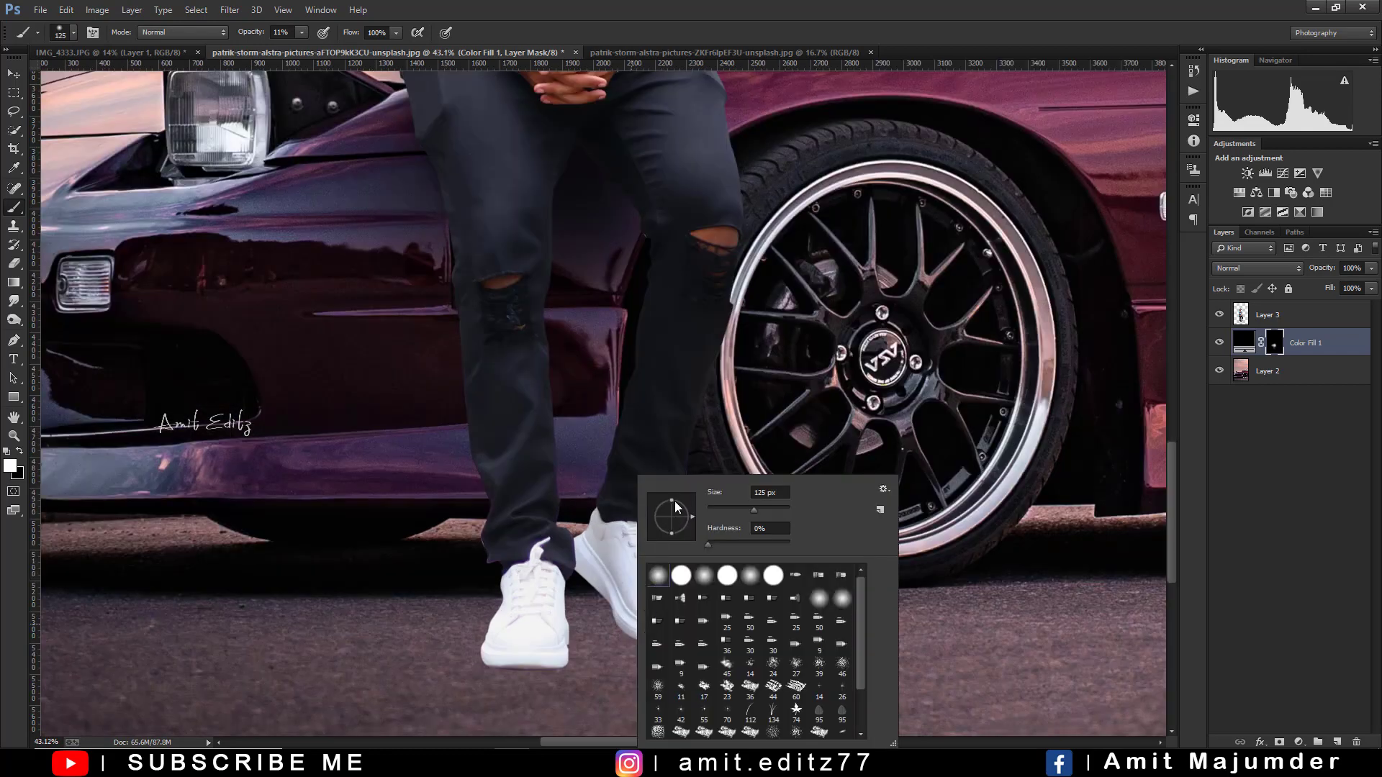
pyautogui.click(592, 604)
pyautogui.scroll(2, 592, 608)
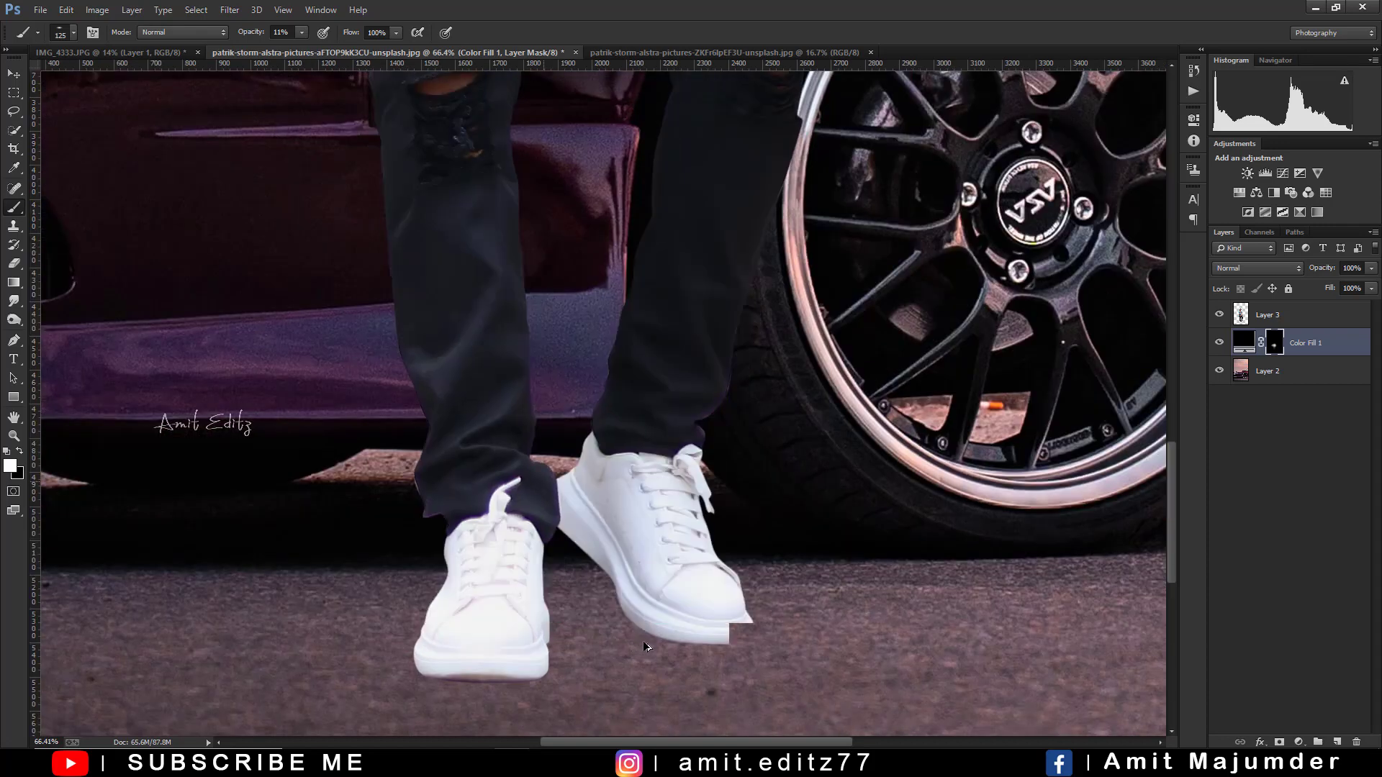
pyautogui.moveTo(633, 633)
pyautogui.mouseDown()
pyautogui.moveTo(684, 637)
pyautogui.moveTo(636, 628)
pyautogui.moveTo(647, 632)
pyautogui.mouseUp()
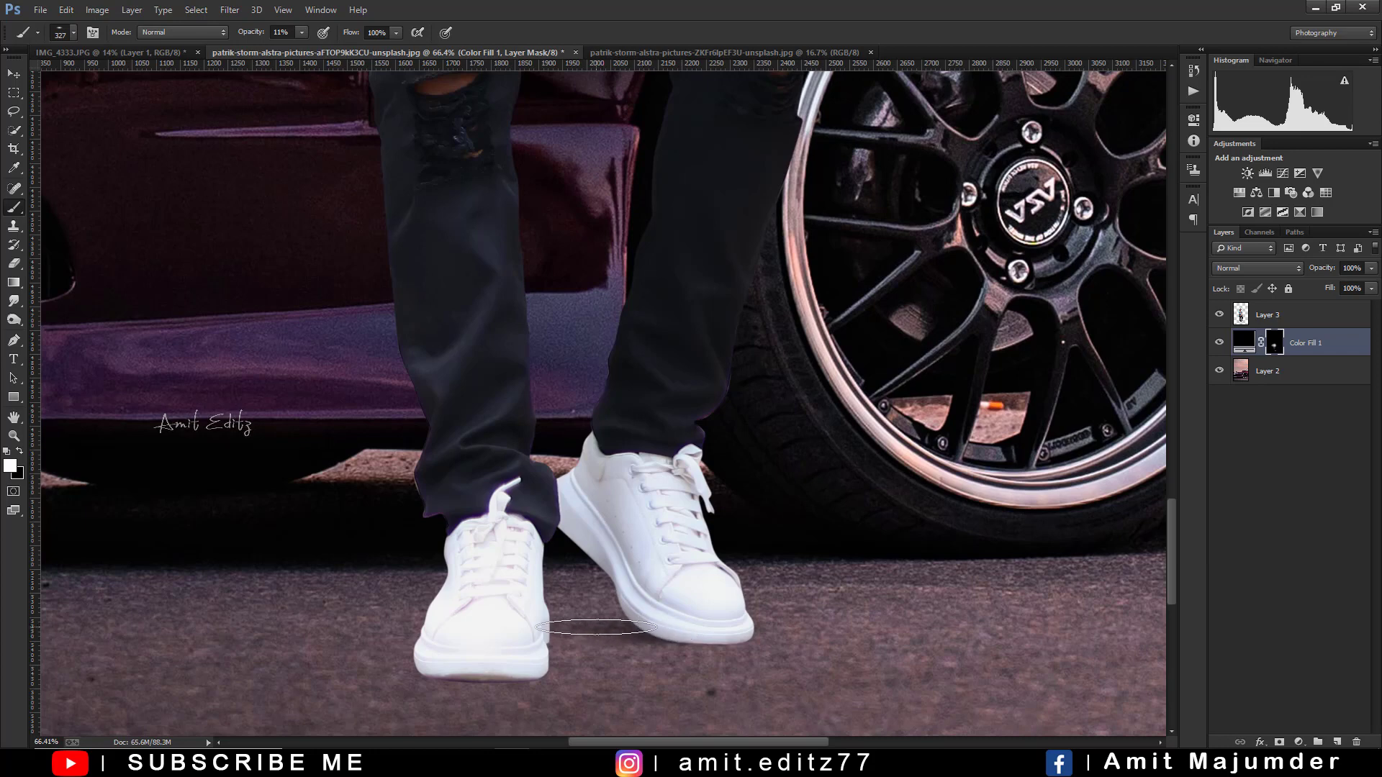
pyautogui.moveTo(491, 686); pyautogui.dragTo(482, 680)
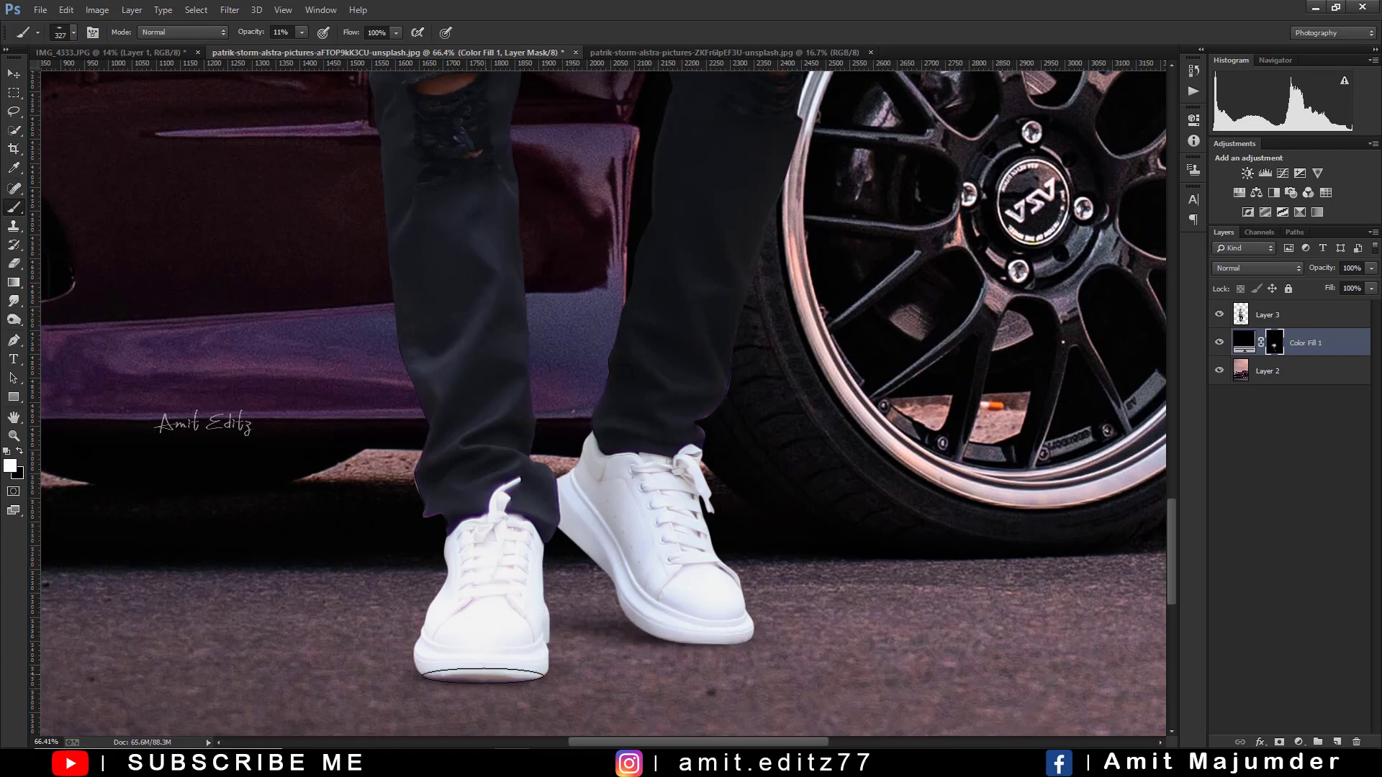
pyautogui.press(']')
pyautogui.press(']')
pyautogui.press(']')
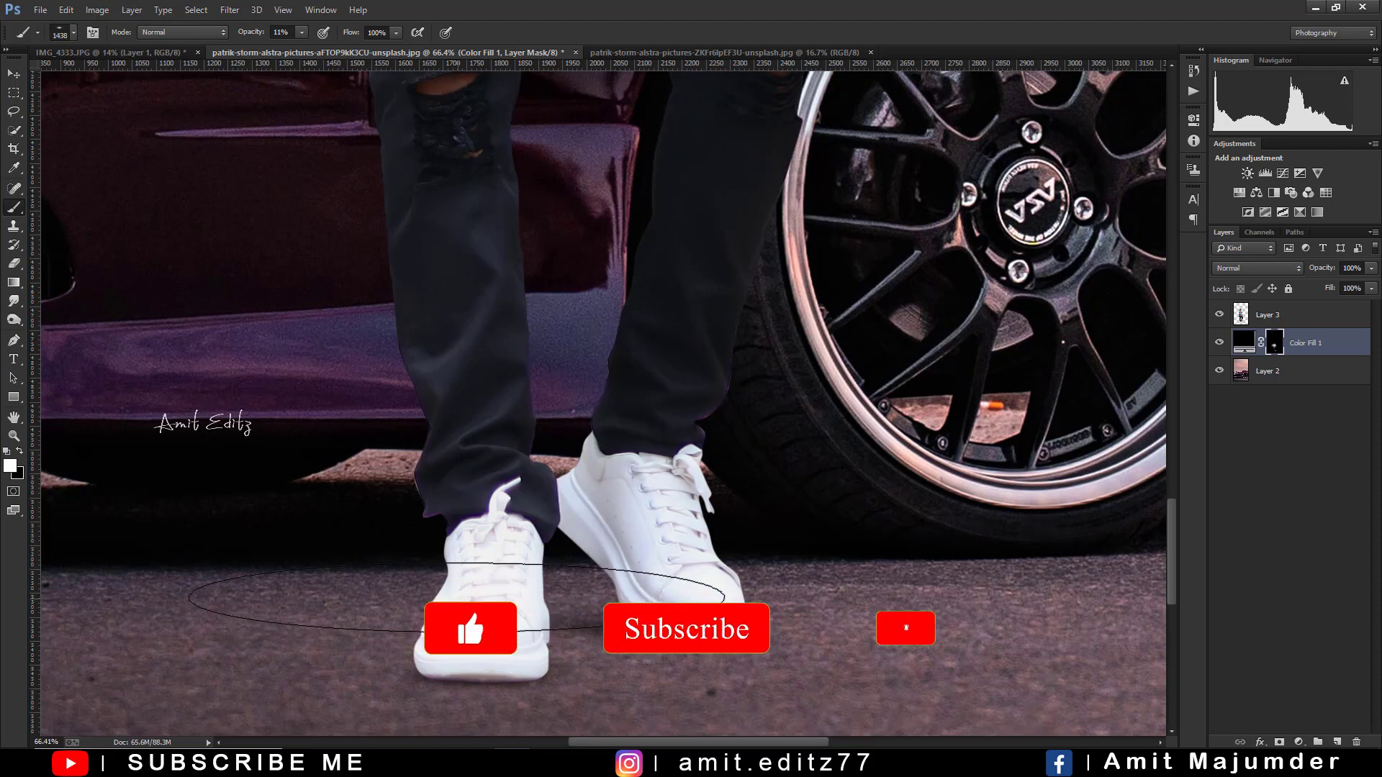
pyautogui.scroll(-1, 478, 598)
pyautogui.scroll(-2, 479, 598)
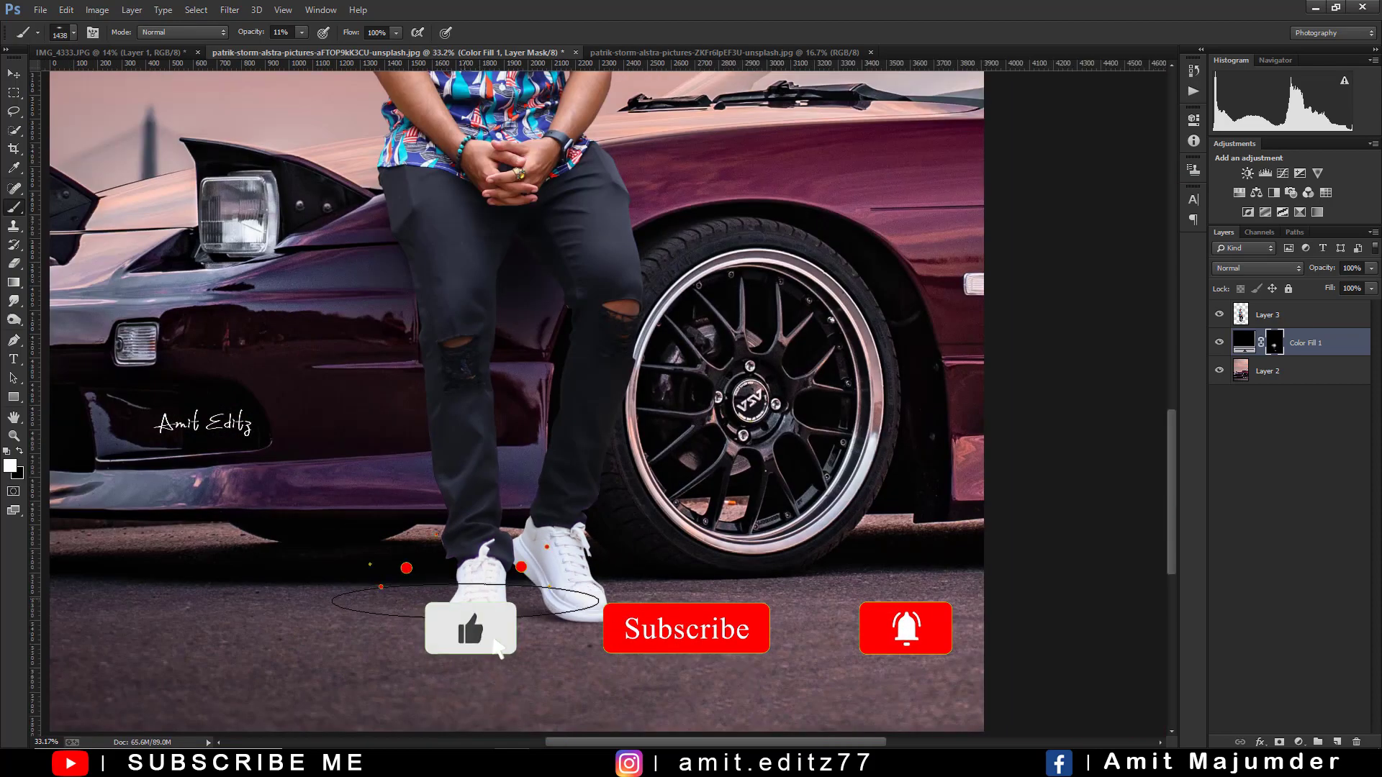
pyautogui.scroll(-2, 470, 650)
pyautogui.scroll(-2, 645, 571)
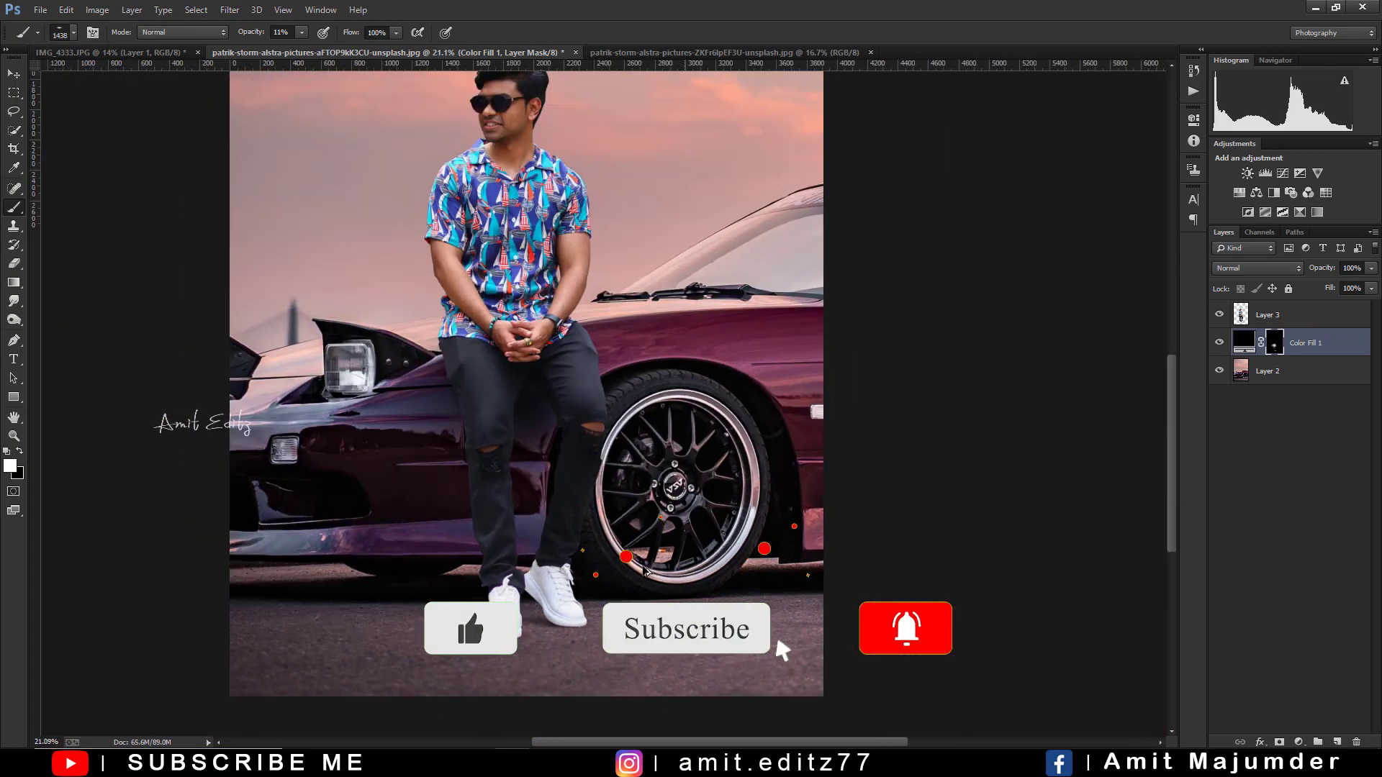
pyautogui.scroll(2, 646, 570)
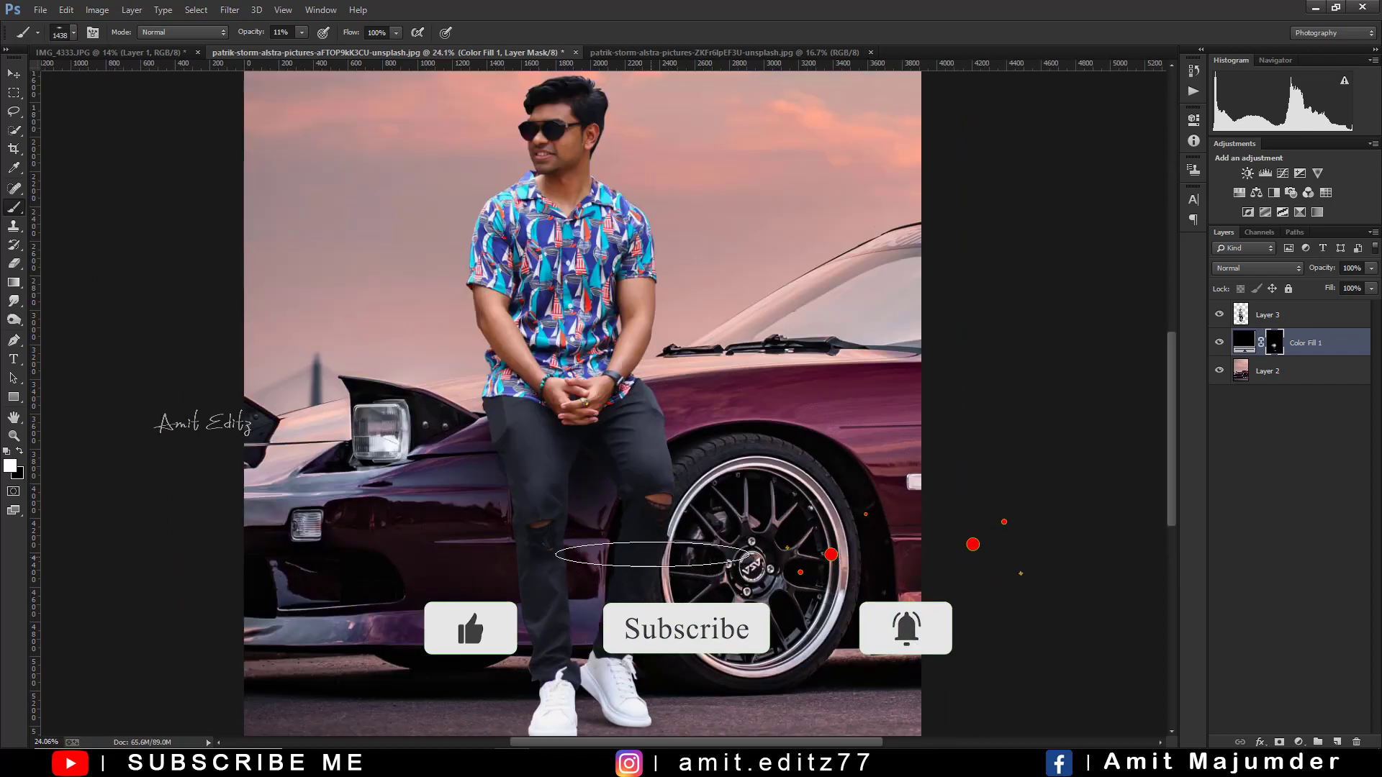
# - With a soft round brush, darken the jeans and car around the legs
pyautogui.rightClick(657, 478)
pyautogui.click(677, 574)
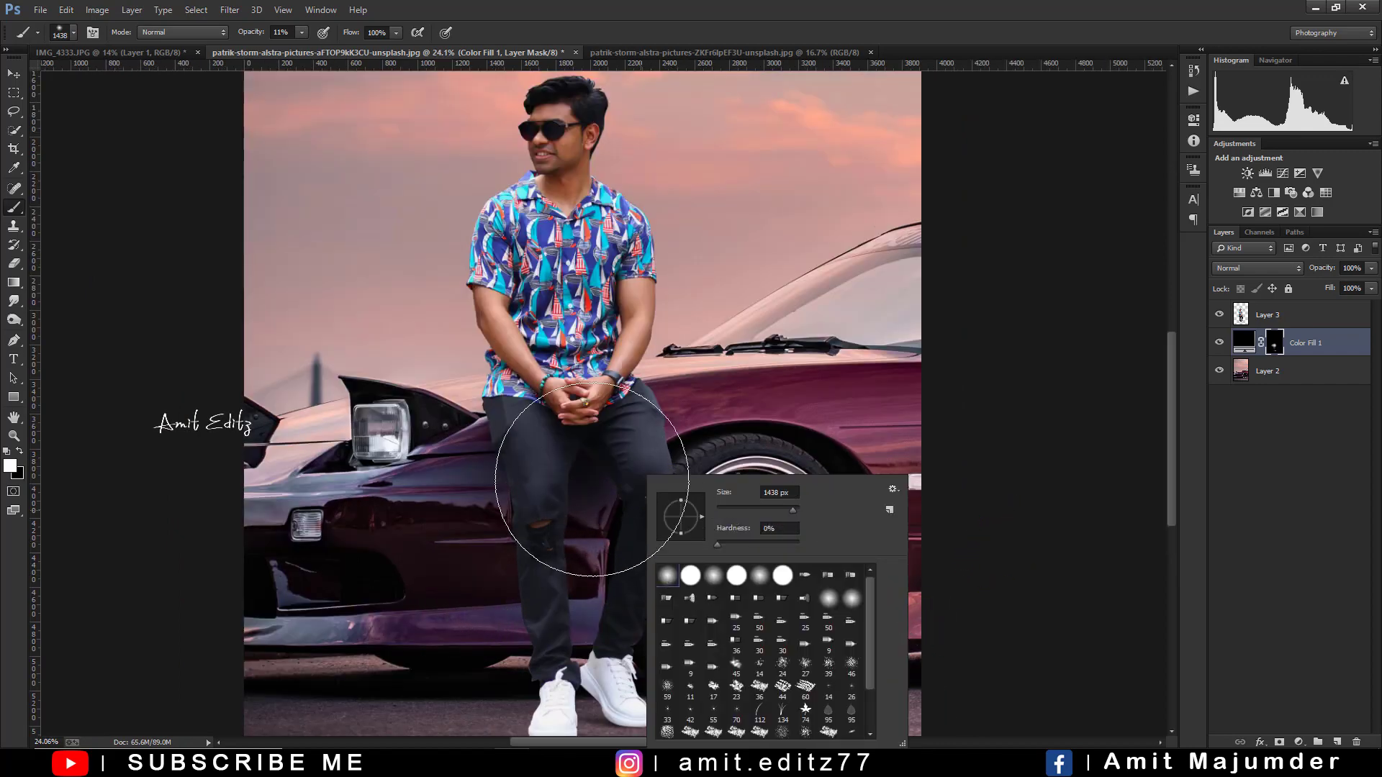
pyautogui.moveTo(591, 475); pyautogui.dragTo(521, 472)
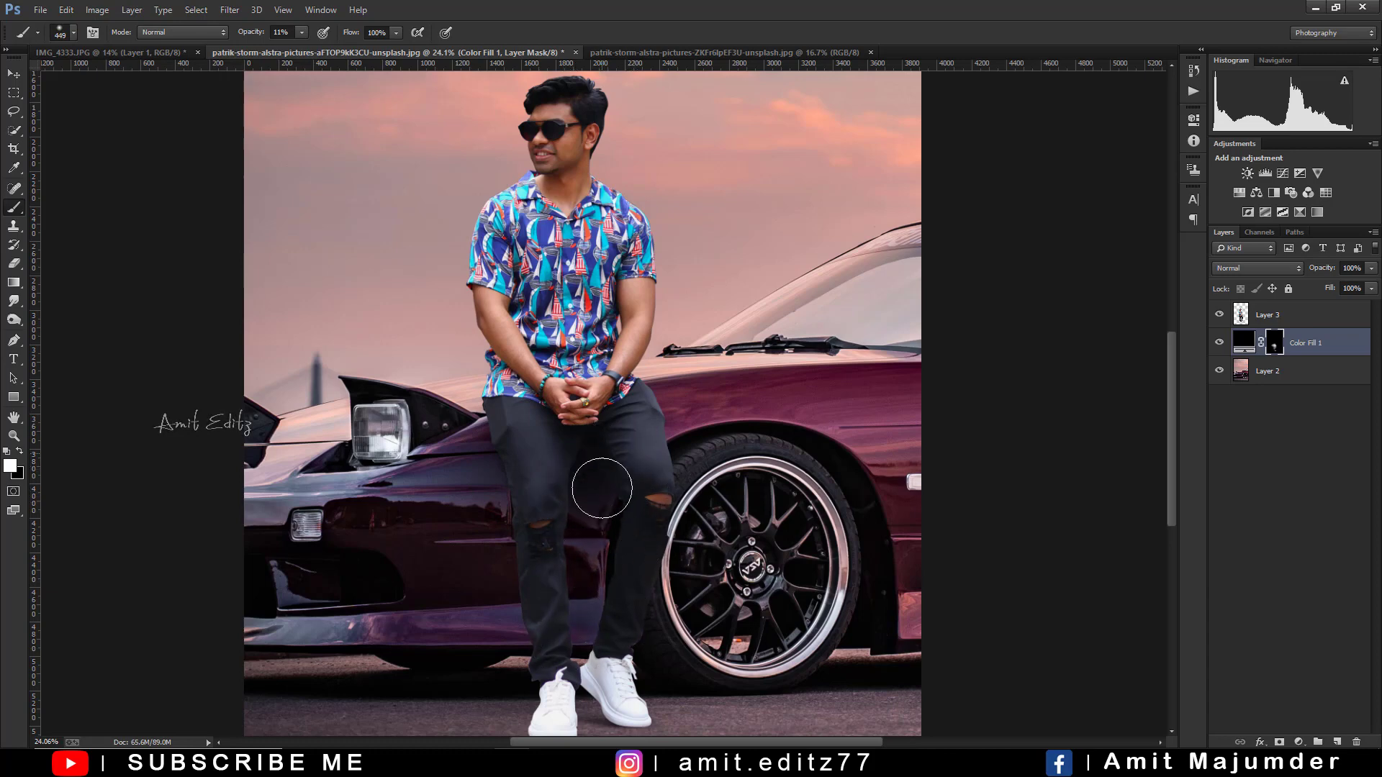
pyautogui.moveTo(638, 488)
pyautogui.mouseDown()
pyautogui.moveTo(561, 599)
pyautogui.moveTo(549, 525)
pyautogui.moveTo(523, 561)
pyautogui.mouseUp()
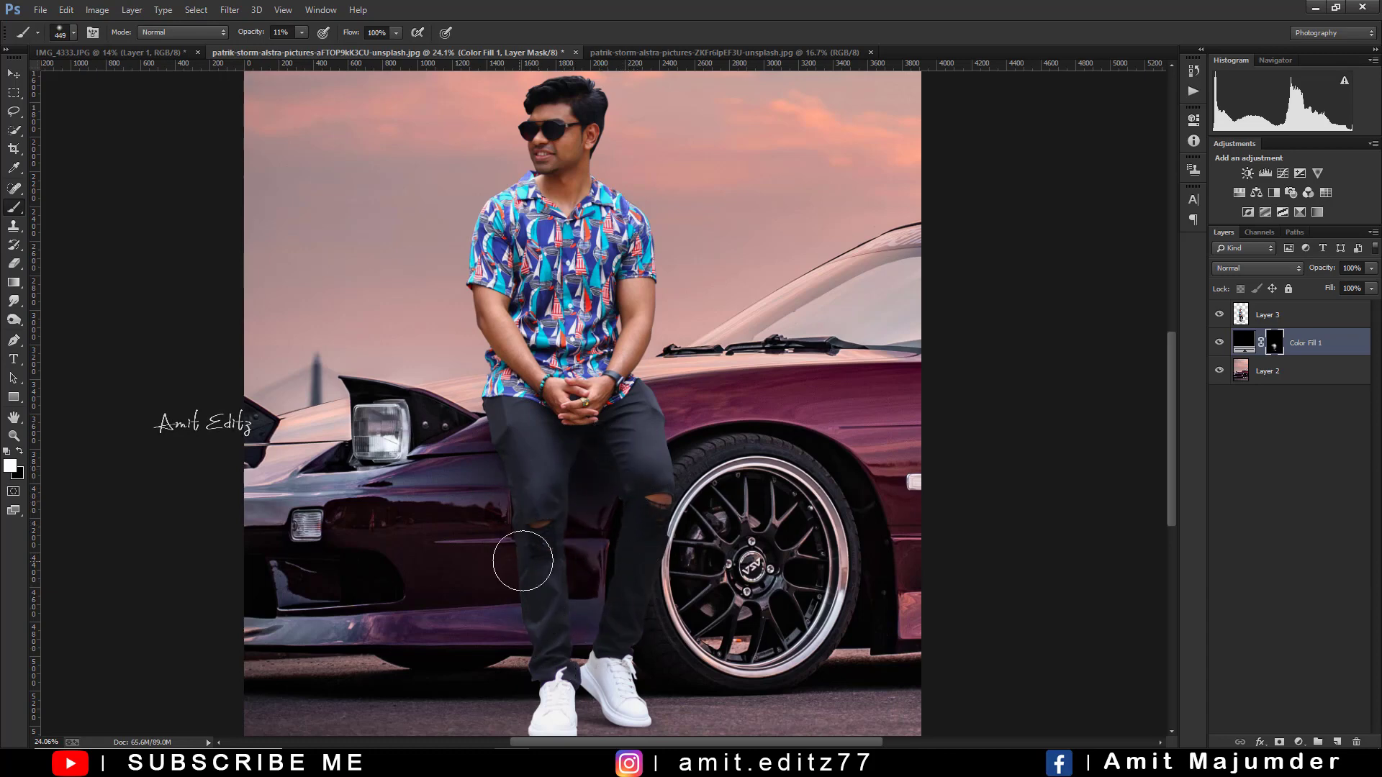
pyautogui.scroll(-1, 540, 459)
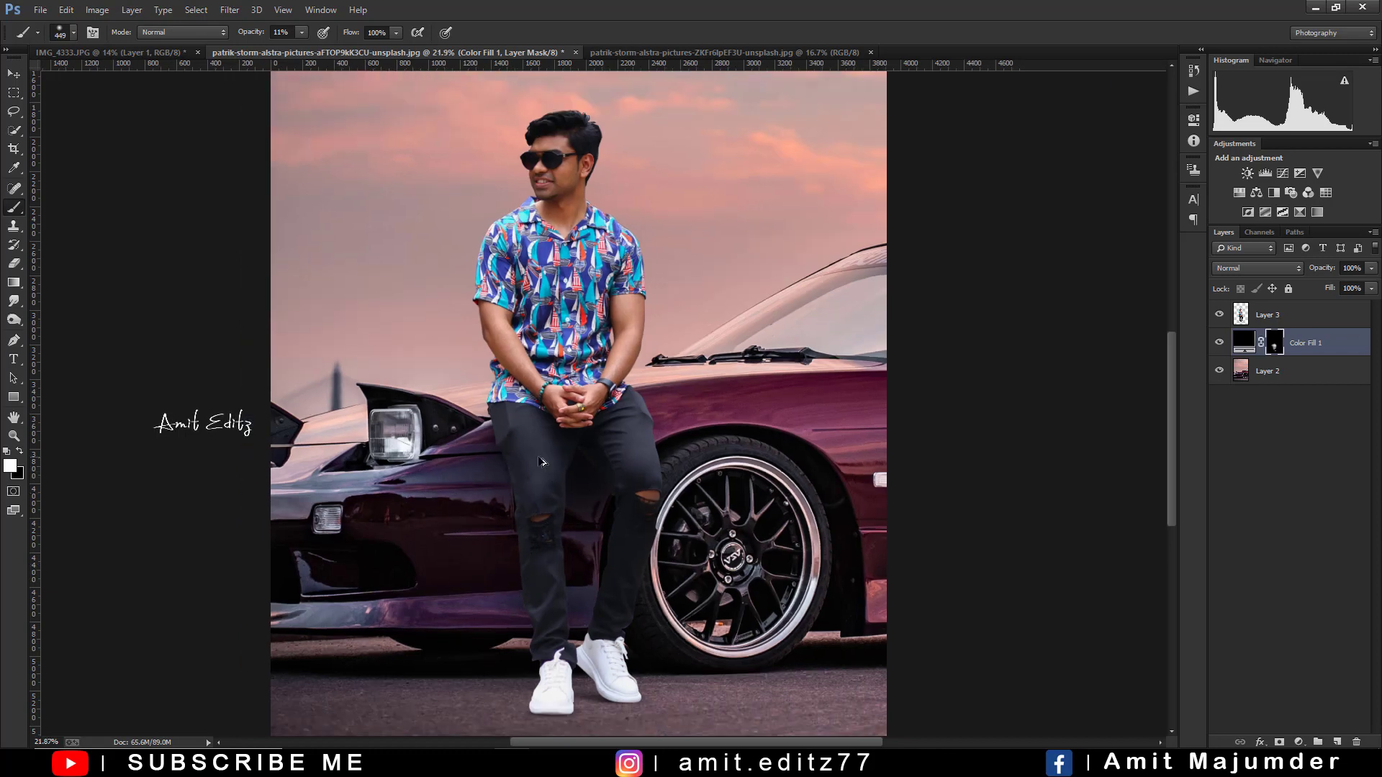
pyautogui.scroll(-2, 543, 461)
pyautogui.scroll(2, 543, 462)
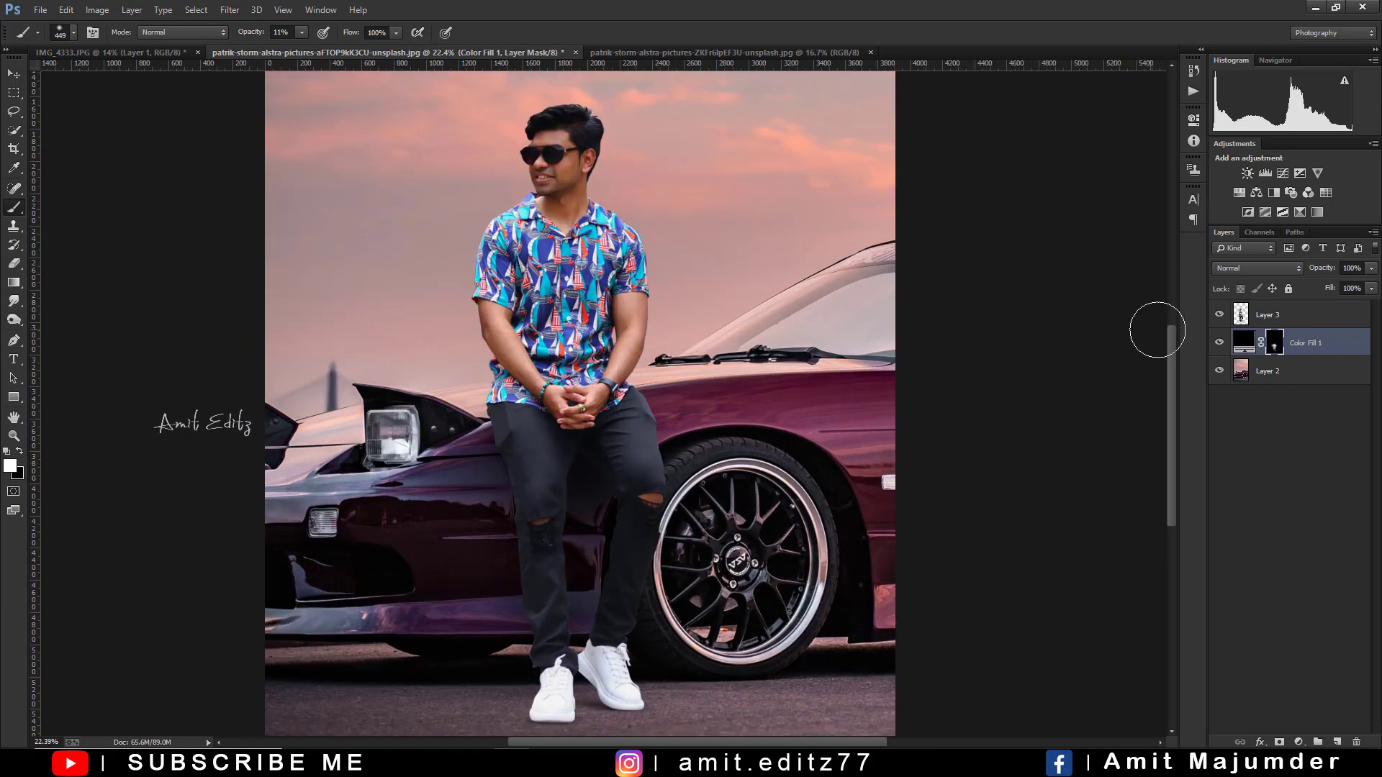
# - Add a strongly lowered Exposure adjustment clipped to Layer 3, with its mask inverted
pyautogui.click(1282, 314)
pyautogui.click(1299, 172)
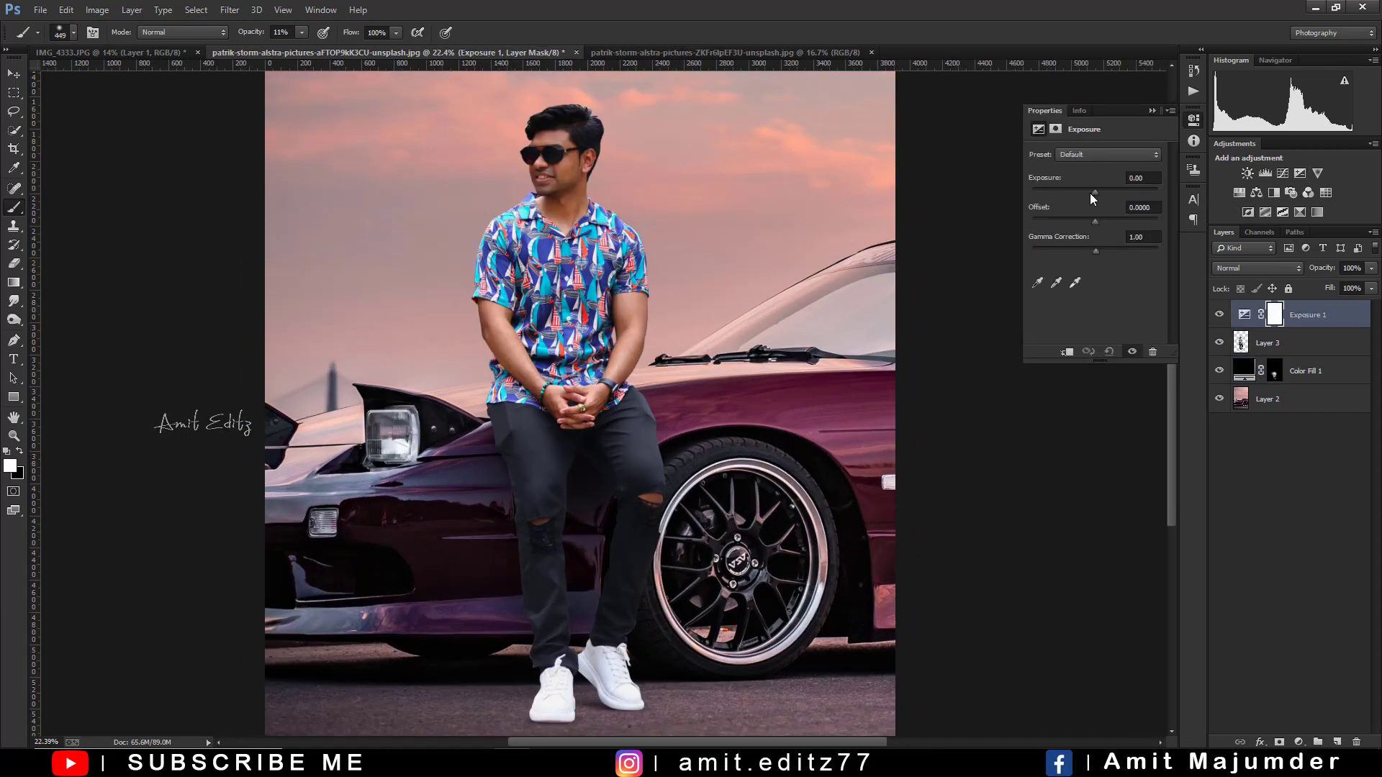
pyautogui.moveTo(1093, 189); pyautogui.dragTo(1042, 189)
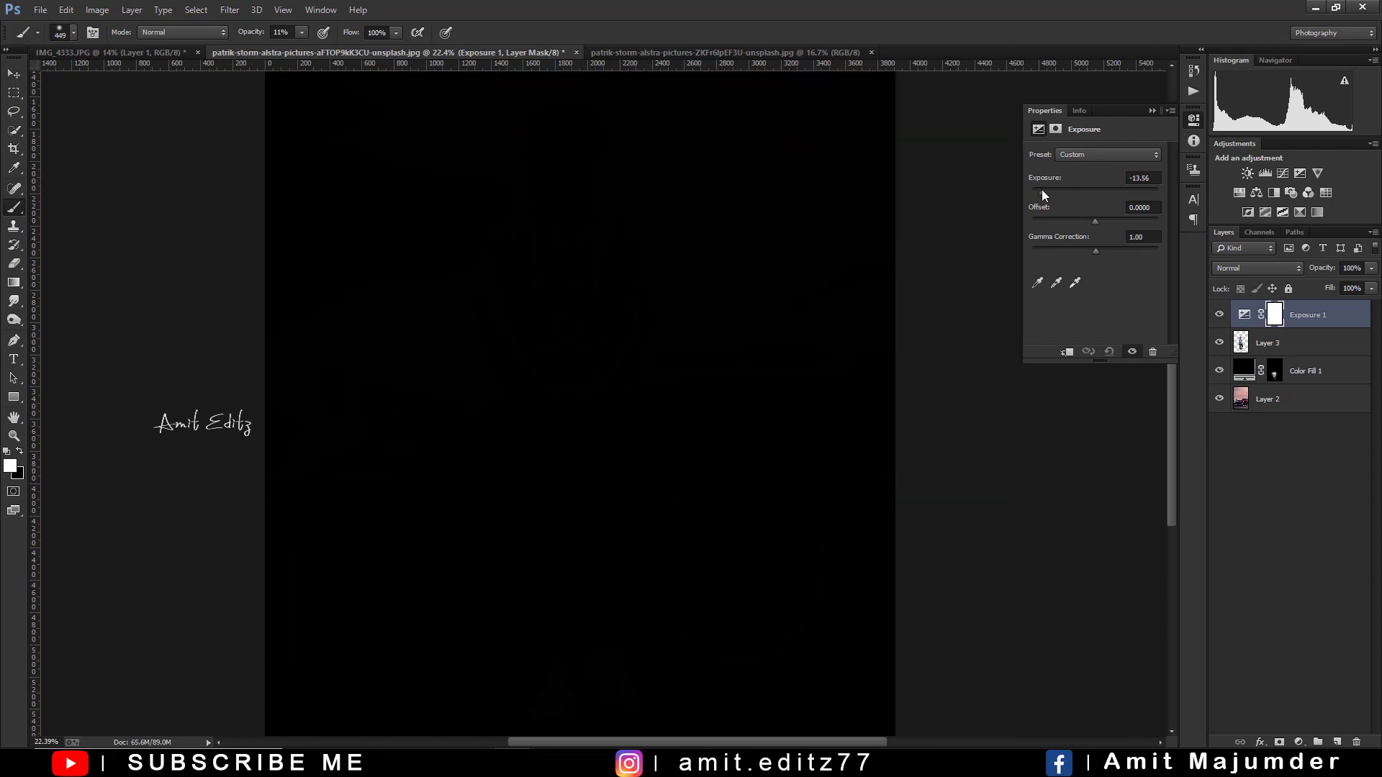
pyautogui.click(1066, 351)
pyautogui.click(1152, 111)
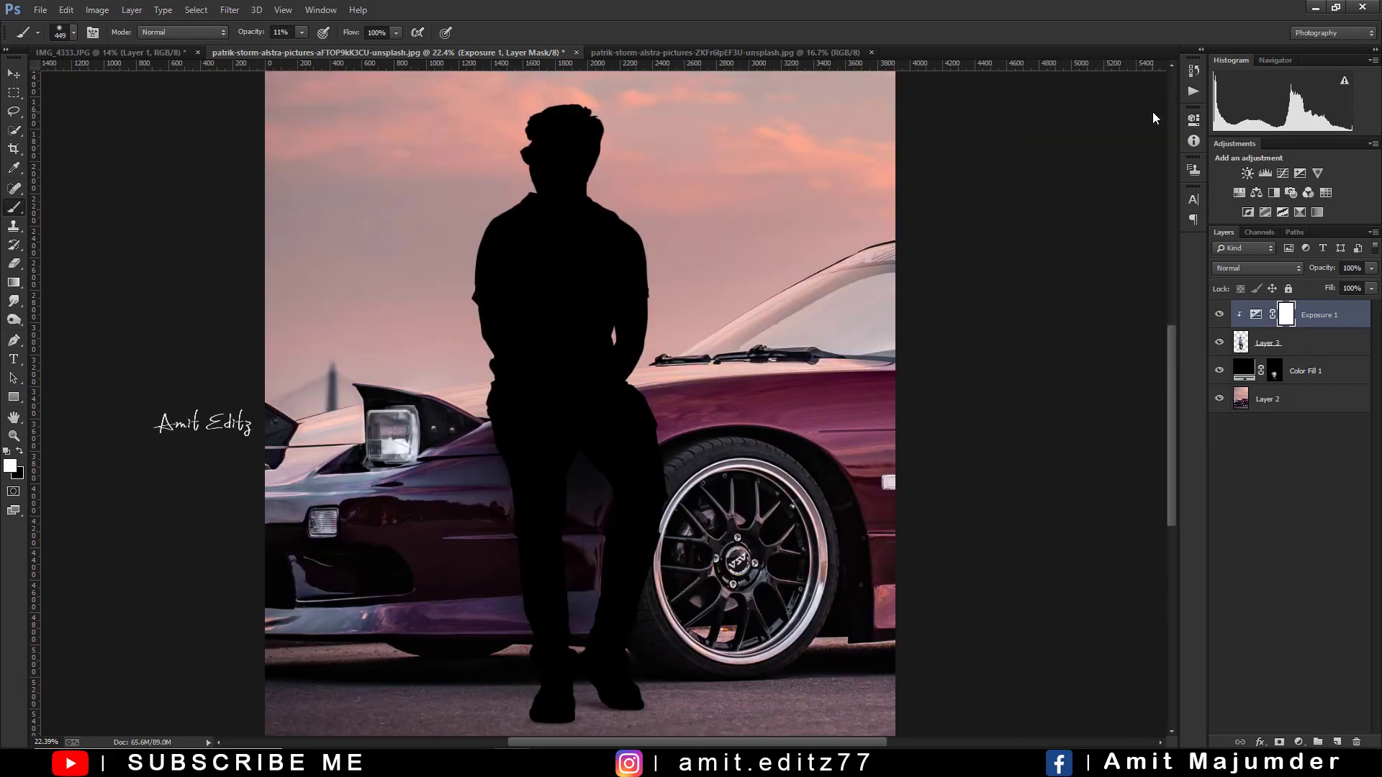
pyautogui.hotkey('ctrl', 'i')
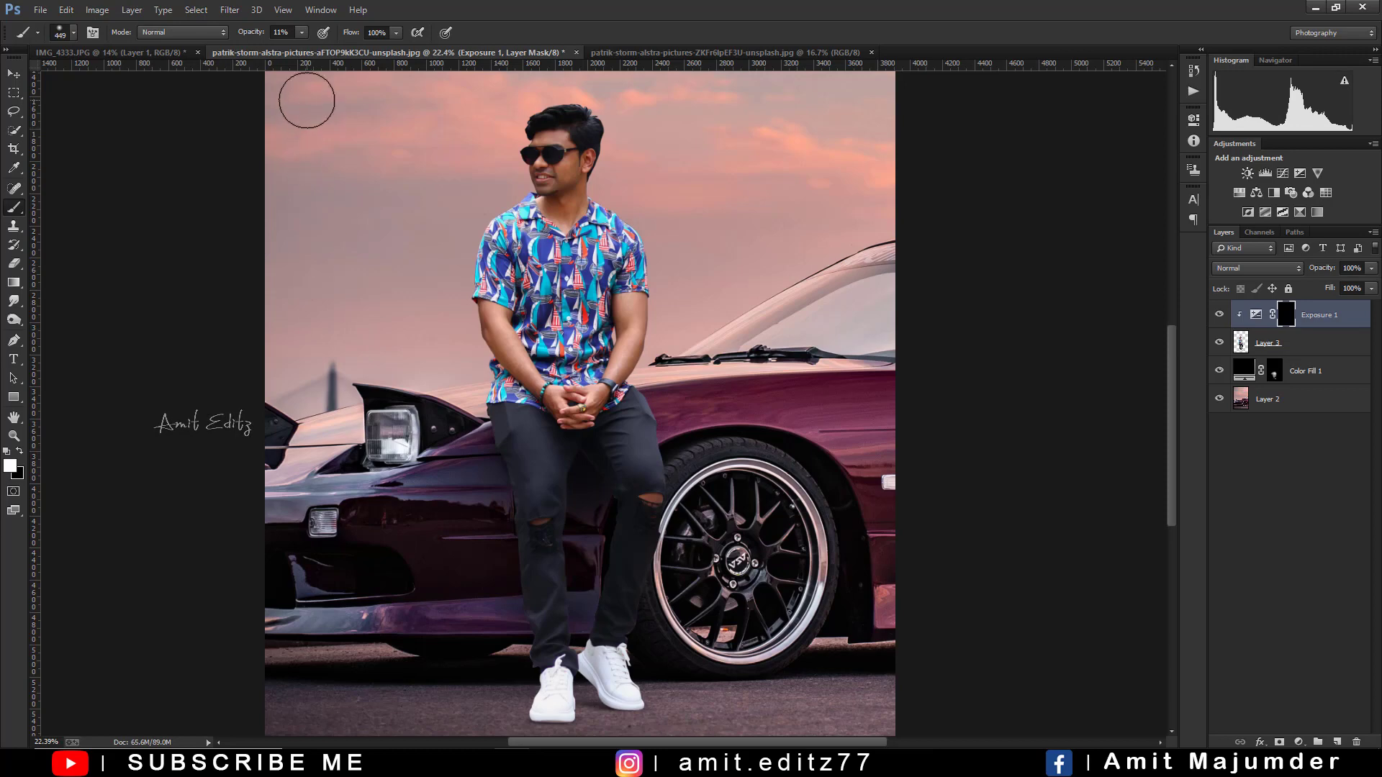
# - Paint the Exposure mask over the man's legs, shoes and jeans beside the car
pyautogui.press(']')
pyautogui.press(']')
pyautogui.press(']')
pyautogui.press(']')
pyautogui.press(']')
pyautogui.press(']')
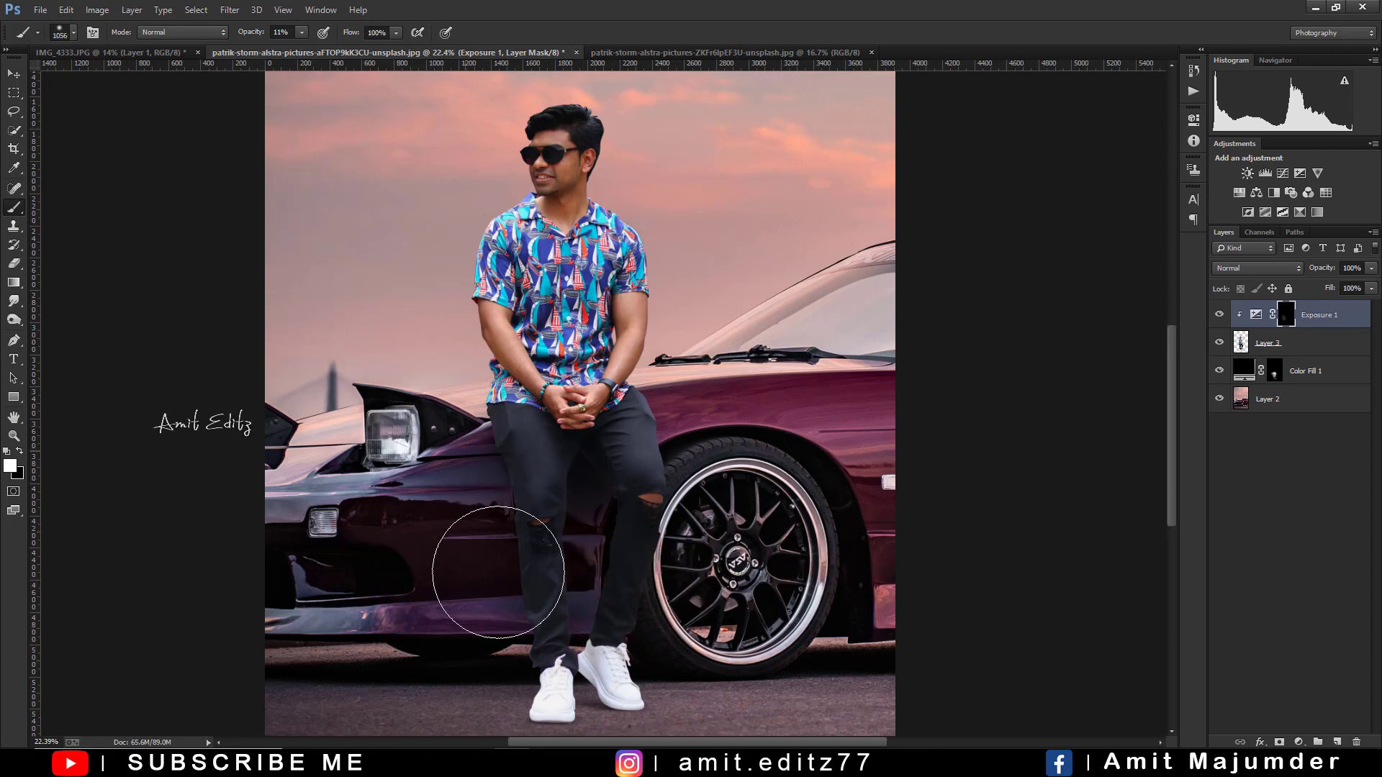
pyautogui.scroll(-2, 533, 648)
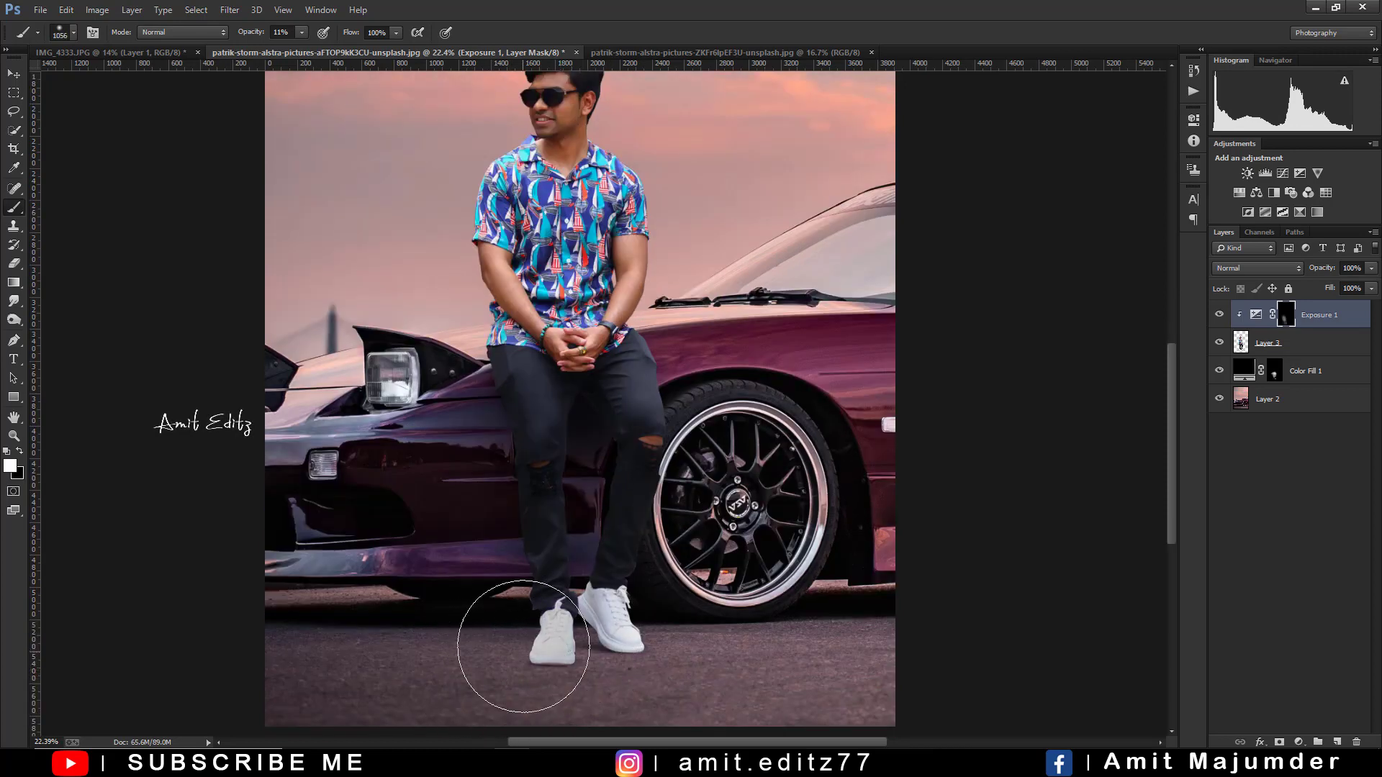
pyautogui.moveTo(523, 646)
pyautogui.mouseDown()
pyautogui.moveTo(516, 591)
pyautogui.moveTo(702, 420)
pyautogui.mouseUp()
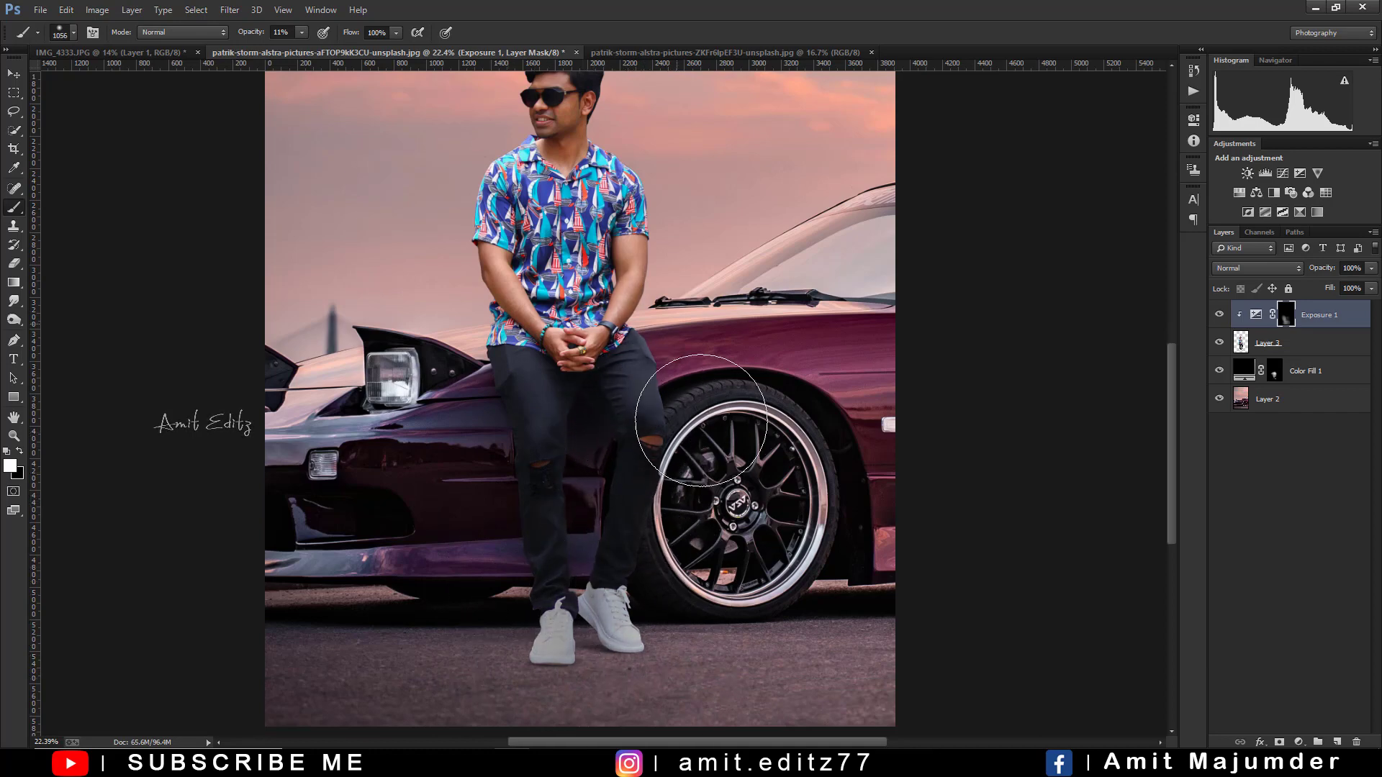
pyautogui.scroll(5, 702, 420)
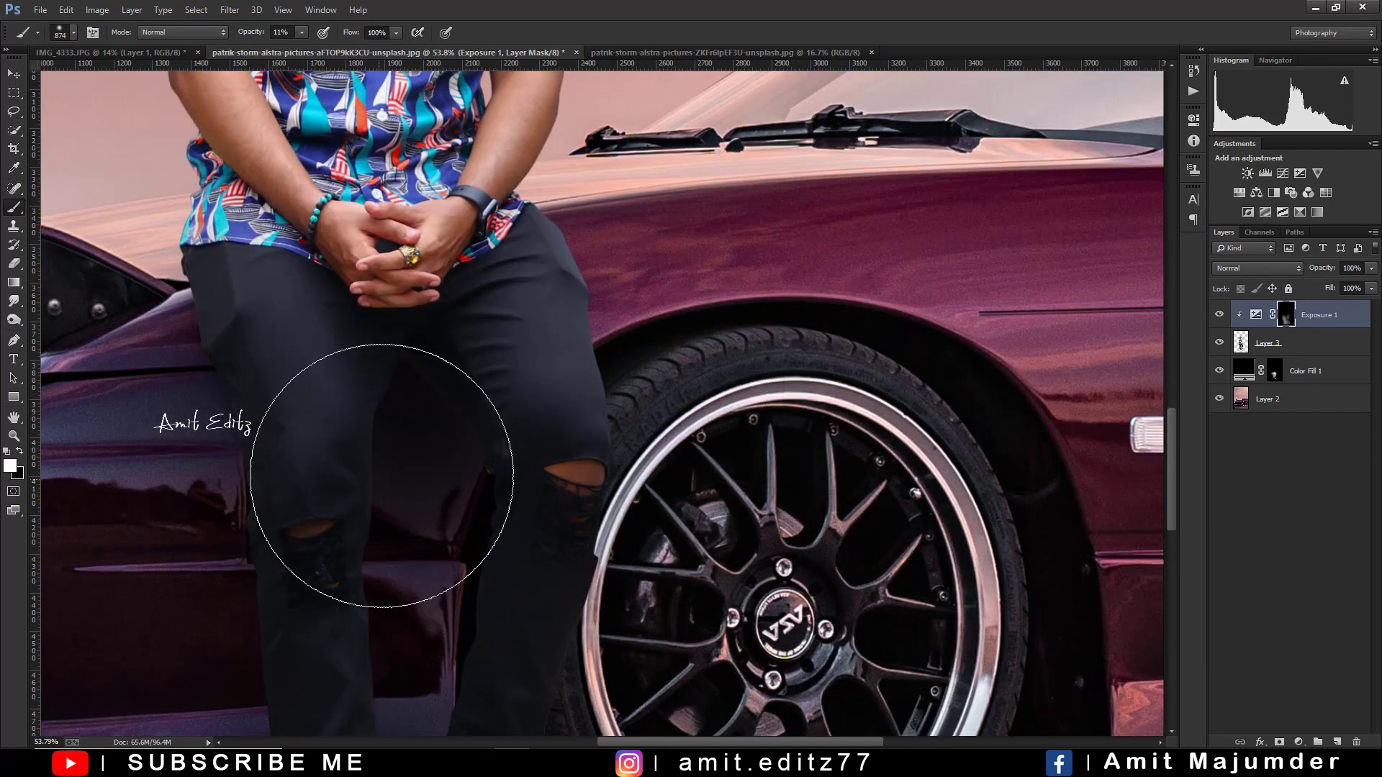
pyautogui.moveTo(417, 392); pyautogui.dragTo(437, 557)
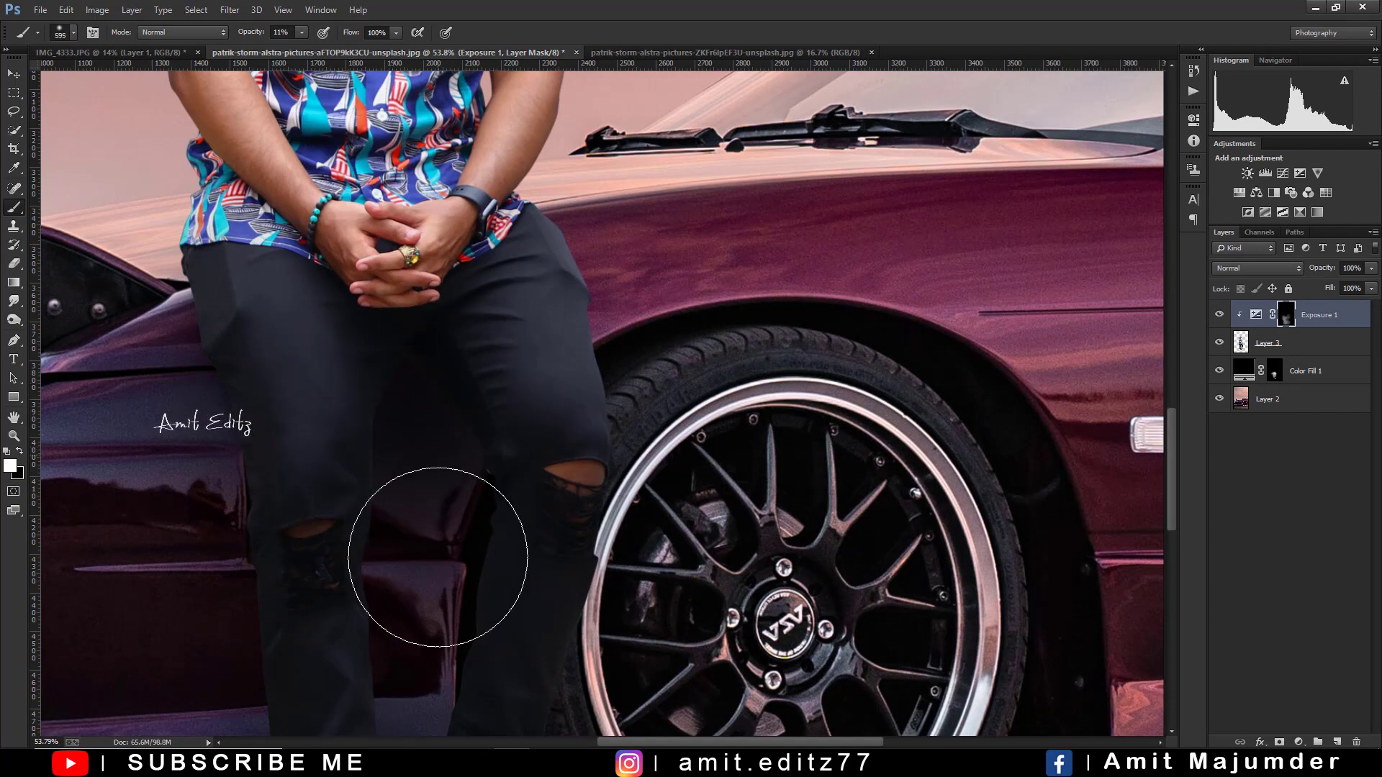
pyautogui.scroll(-2, 439, 568)
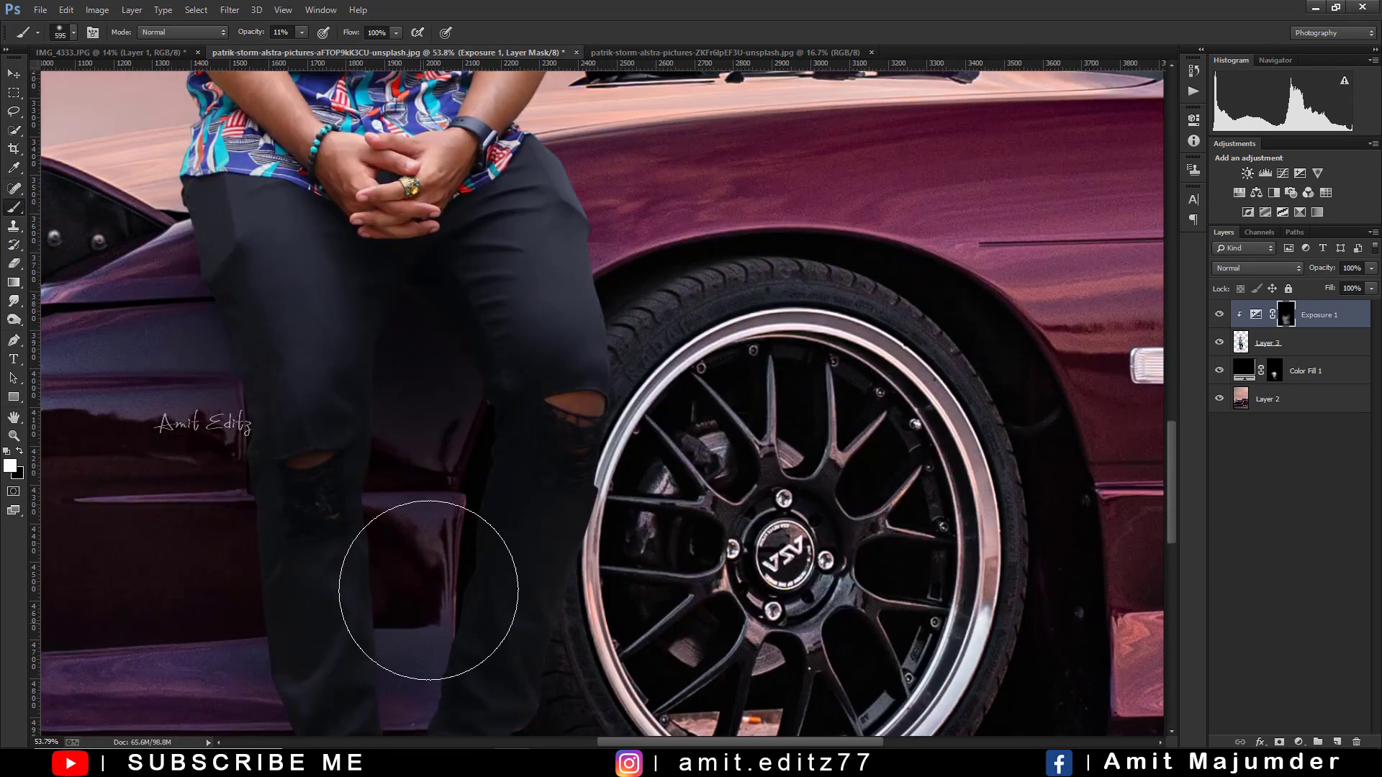
pyautogui.scroll(-2, 428, 590)
pyautogui.scroll(-2, 395, 612)
pyautogui.scroll(-2, 371, 571)
pyautogui.scroll(-2, 340, 633)
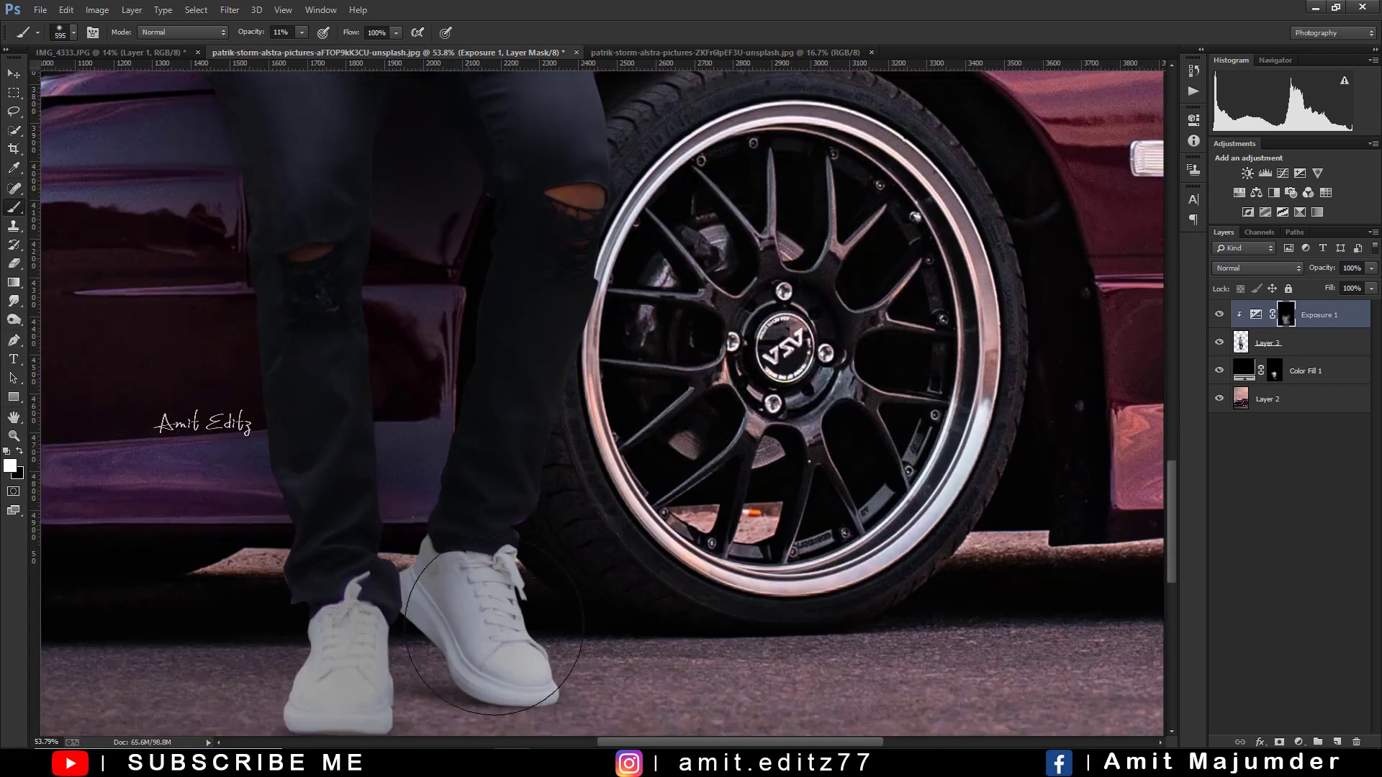
# - Darken the left sneaker with a smaller brush, then enlarge the brush for the jeans
pyautogui.moveTo(575, 712); pyautogui.dragTo(547, 712)
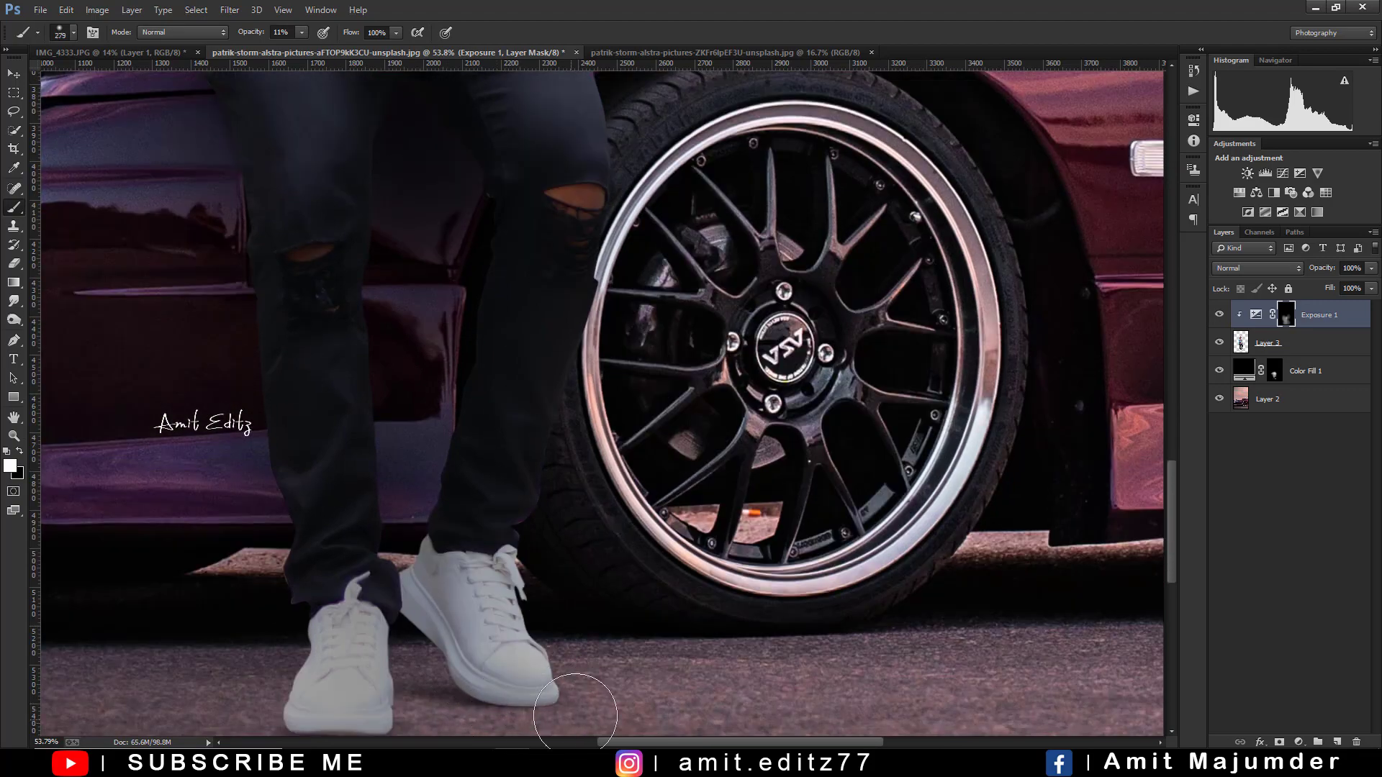
pyautogui.scroll(-3, 518, 701)
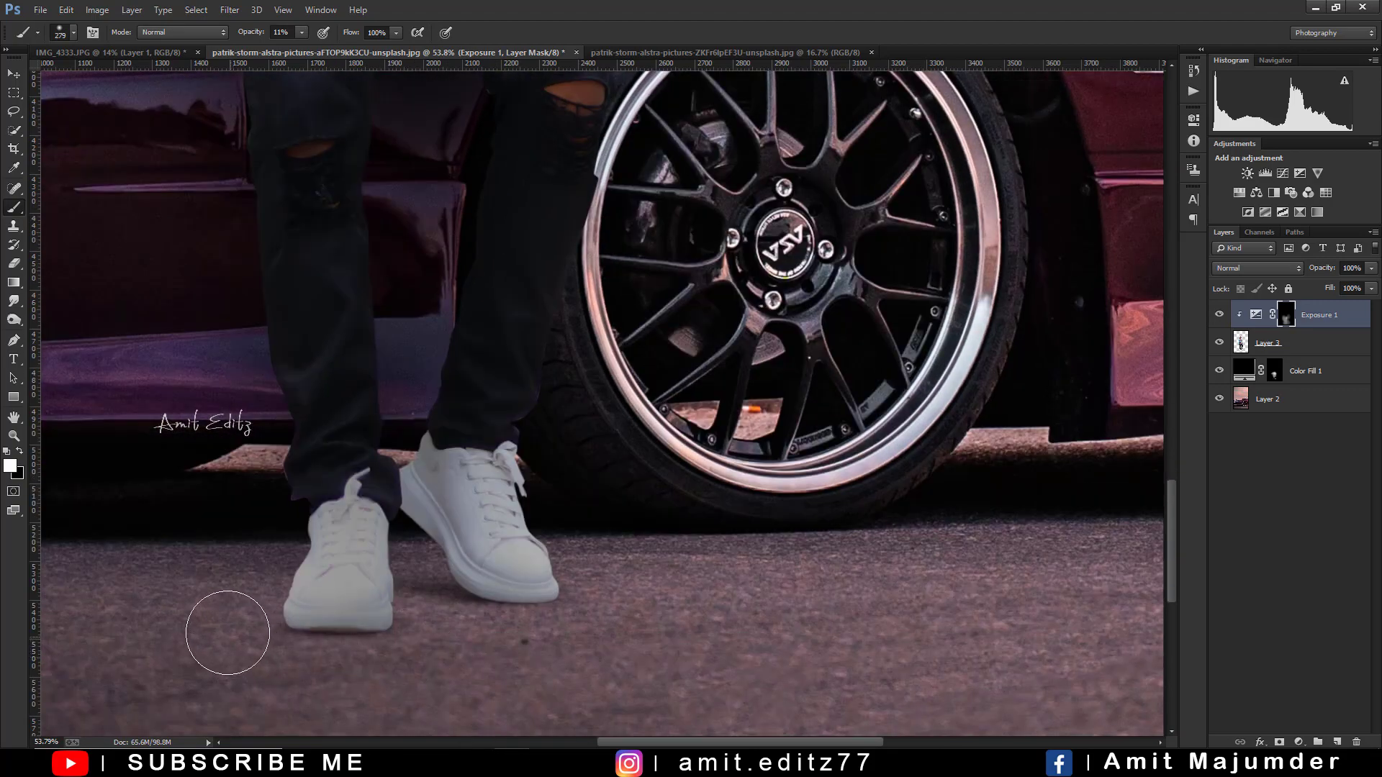
pyautogui.moveTo(379, 647); pyautogui.dragTo(595, 666)
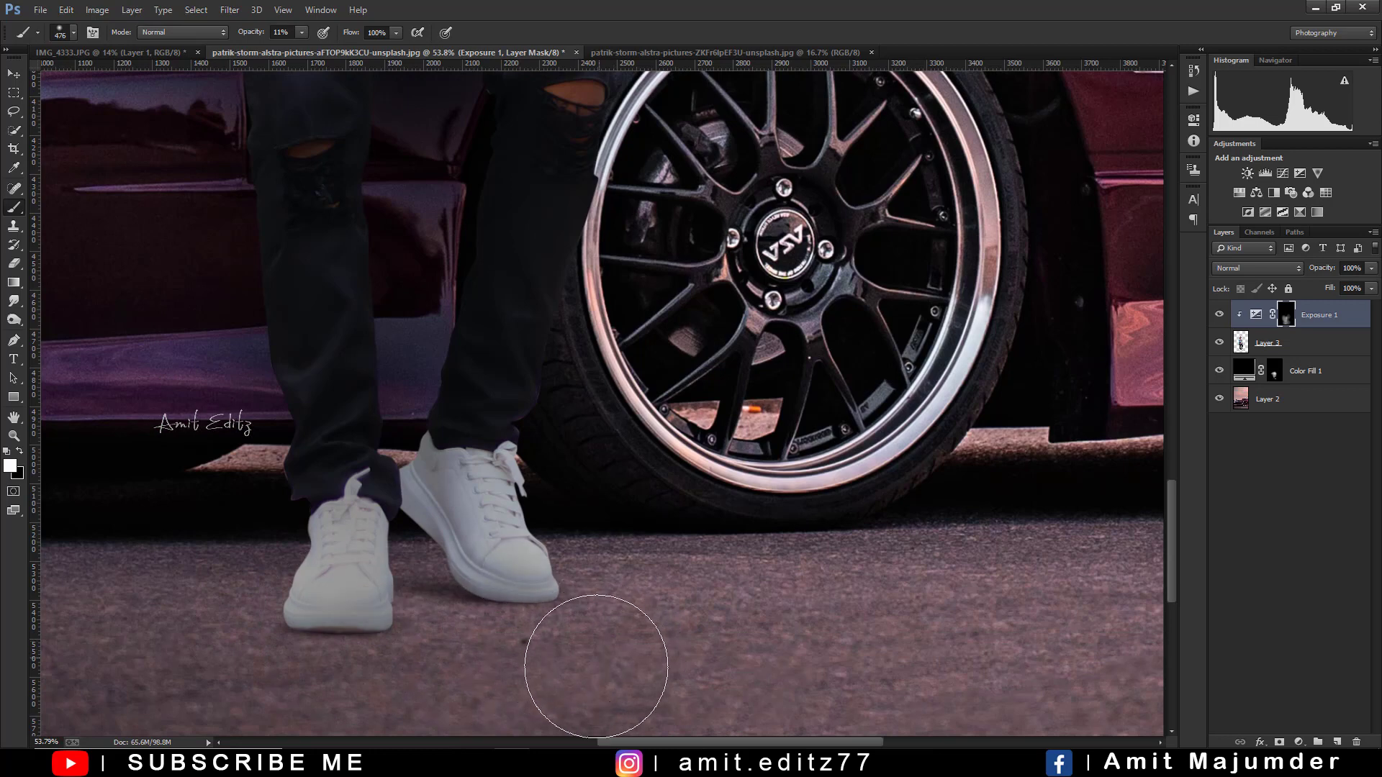
pyautogui.moveTo(432, 575); pyautogui.dragTo(360, 562)
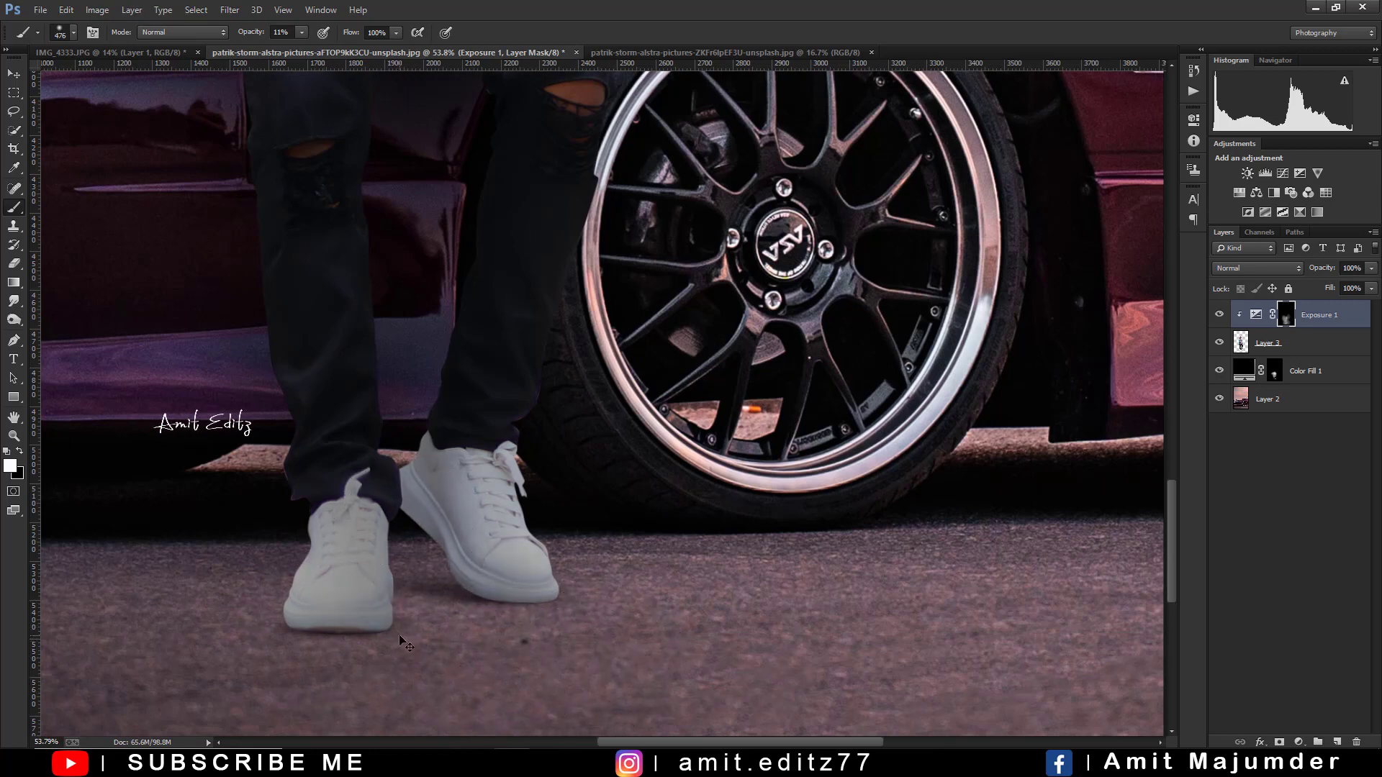
pyautogui.moveTo(399, 637); pyautogui.dragTo(346, 637)
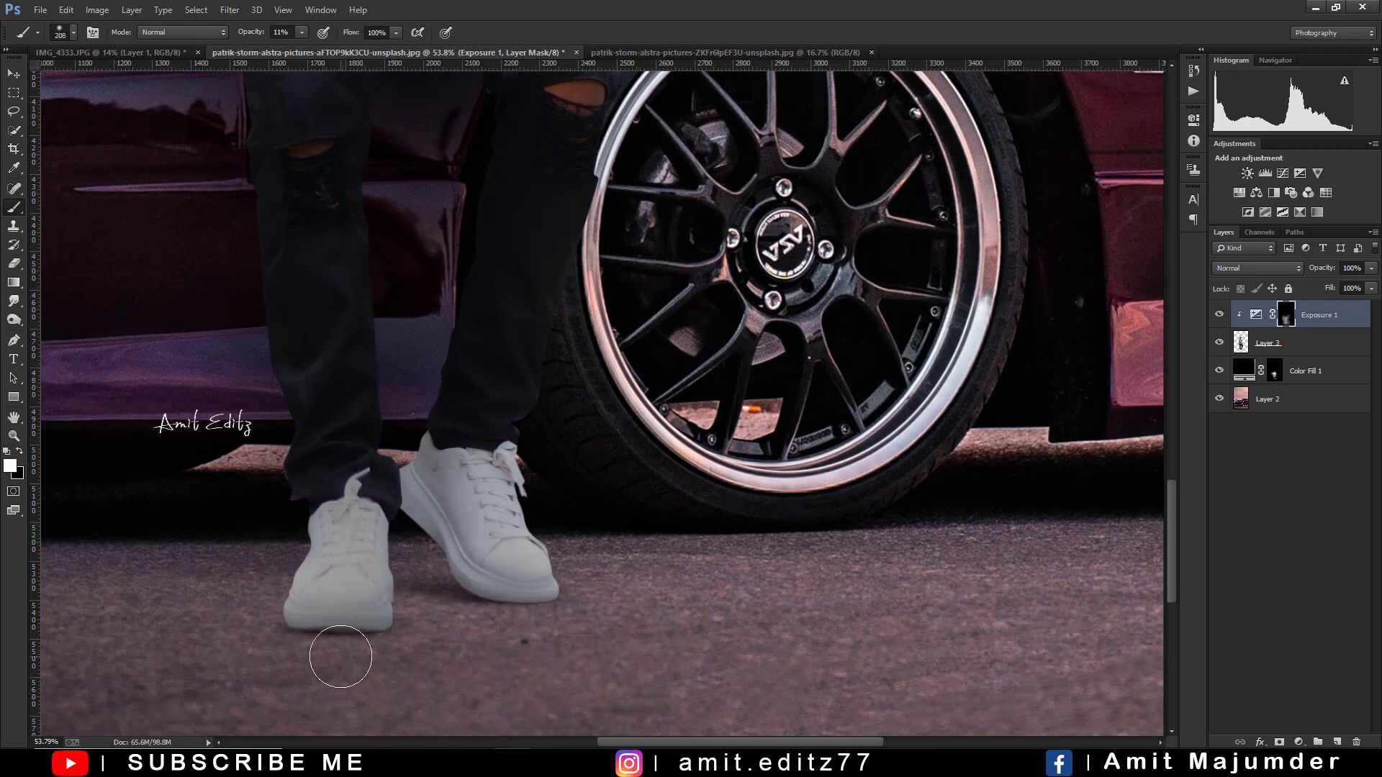
pyautogui.scroll(-3, 341, 656)
pyautogui.scroll(-2, 340, 656)
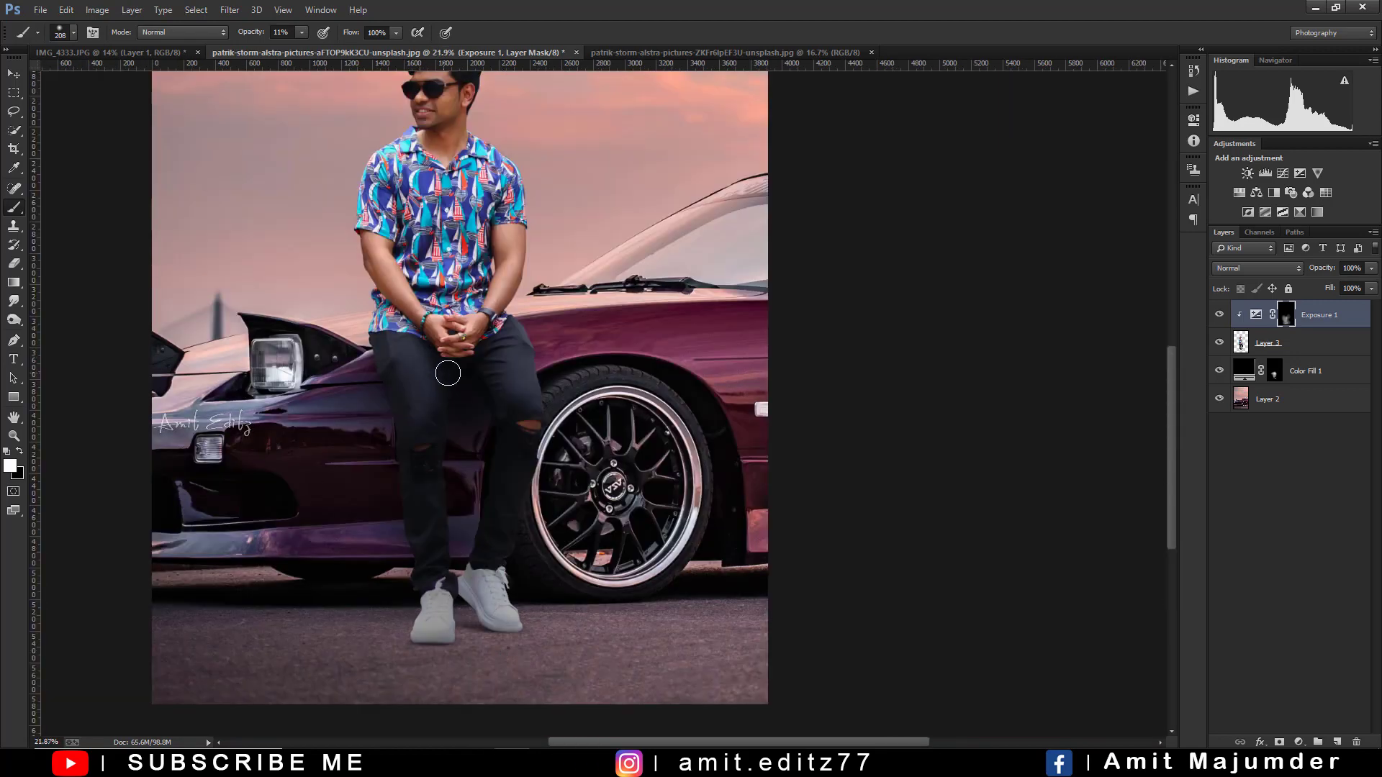
pyautogui.moveTo(464, 398); pyautogui.dragTo(489, 395)
pyautogui.moveTo(446, 449); pyautogui.dragTo(496, 447)
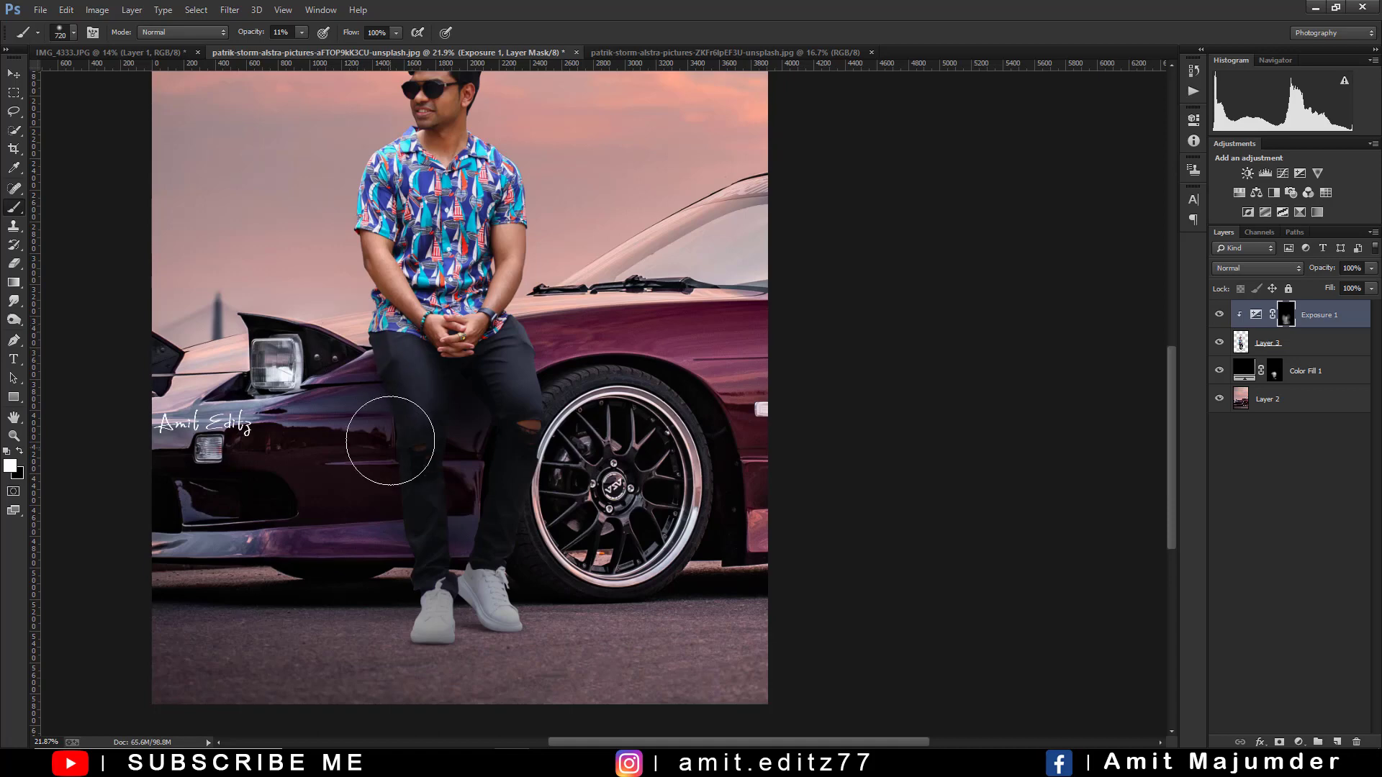
# - Select the Color Fill 1 mask and zoom in and out to inspect the composite
pyautogui.click(1278, 374)
pyautogui.scroll(-3, 605, 417)
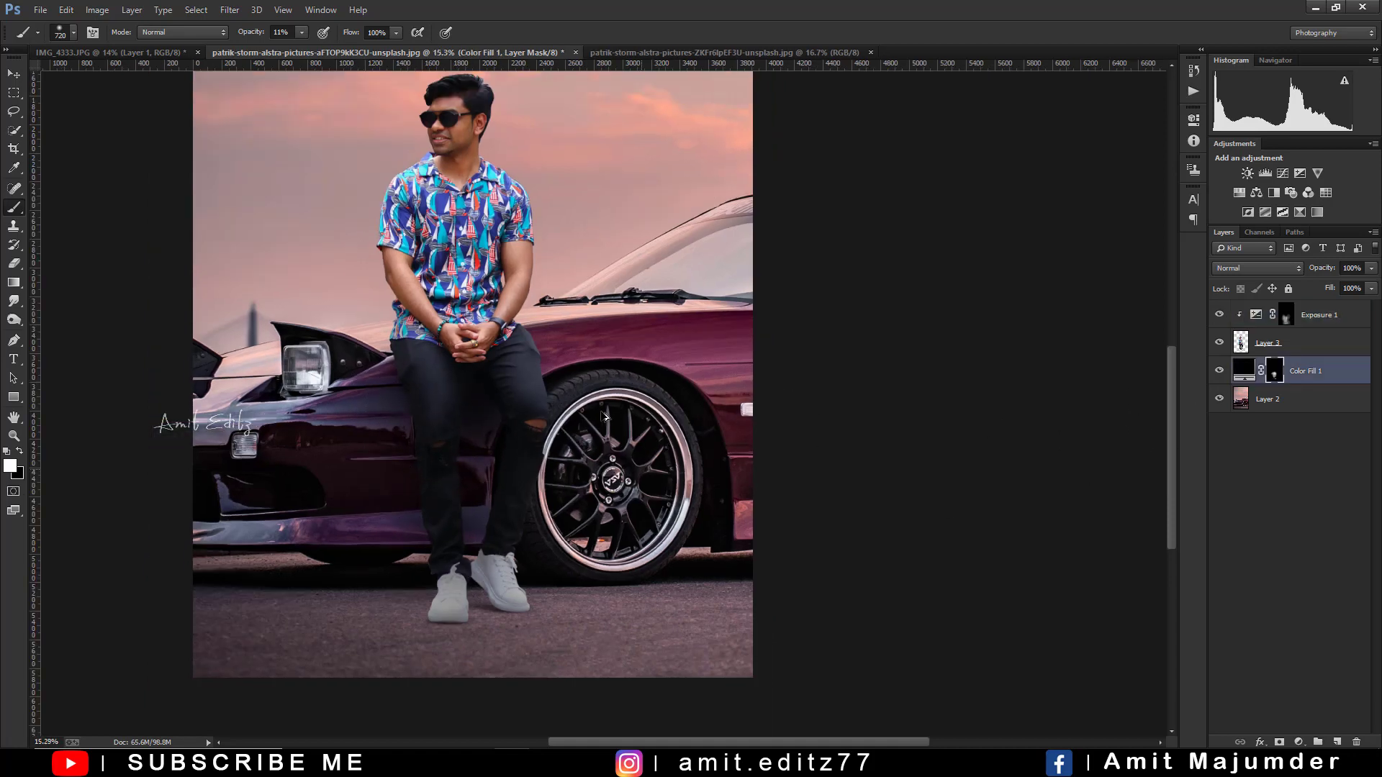
pyautogui.scroll(2, 663, 492)
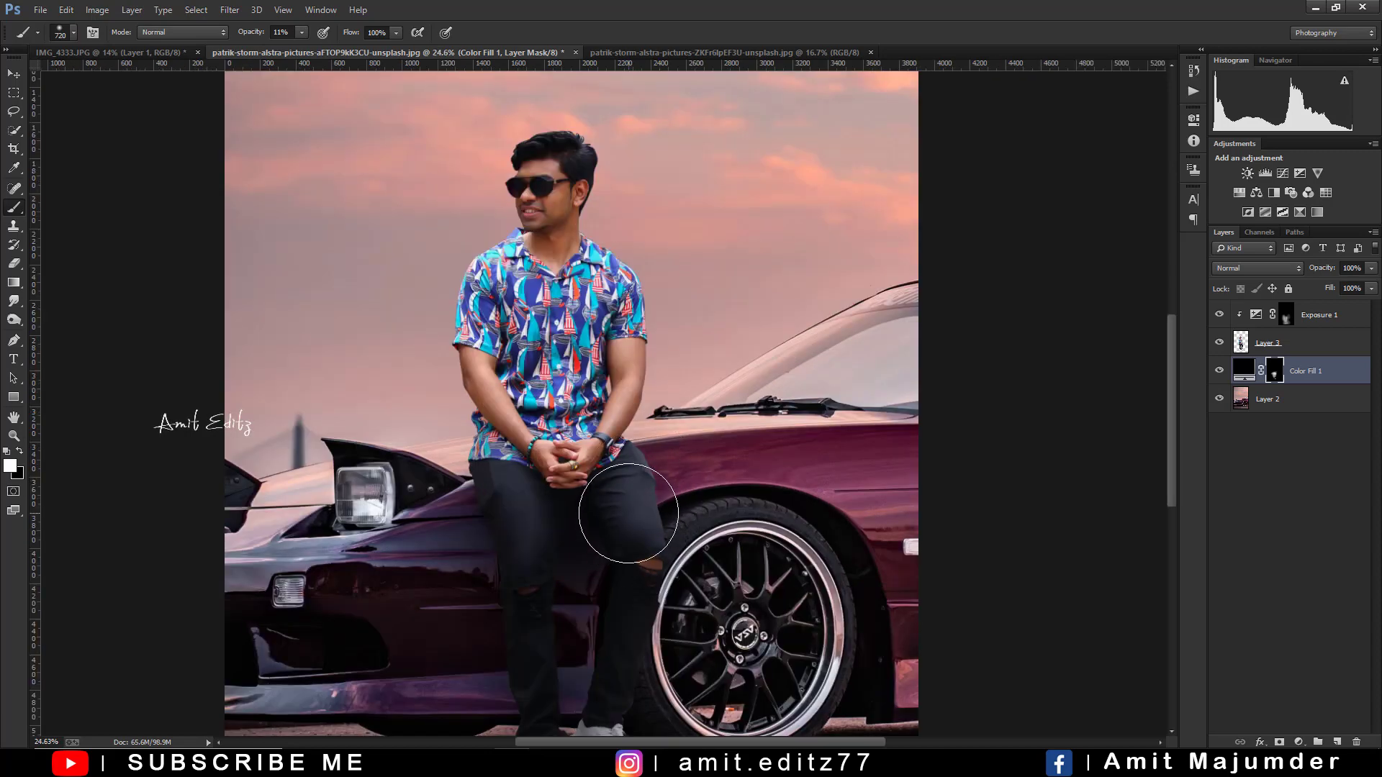
pyautogui.scroll(-2, 488, 573)
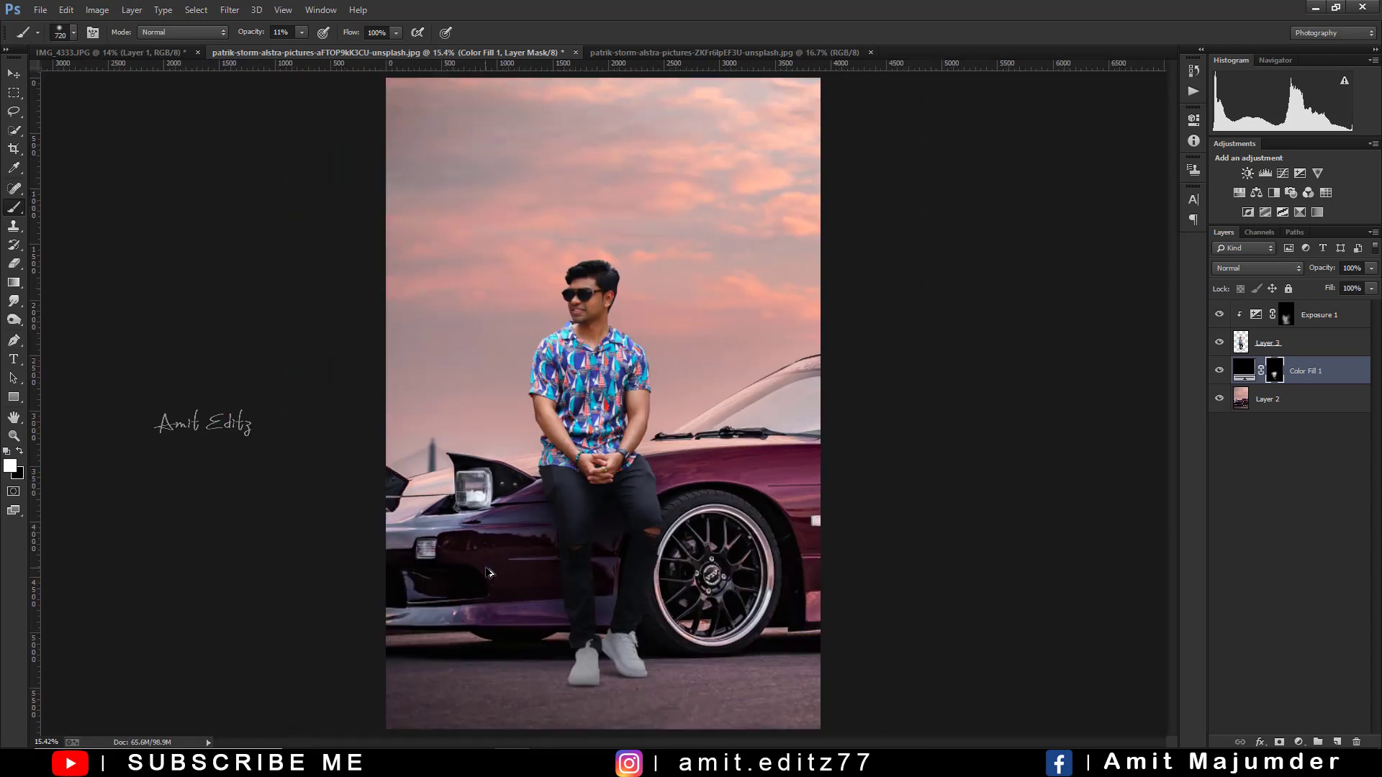
pyautogui.scroll(3, 655, 500)
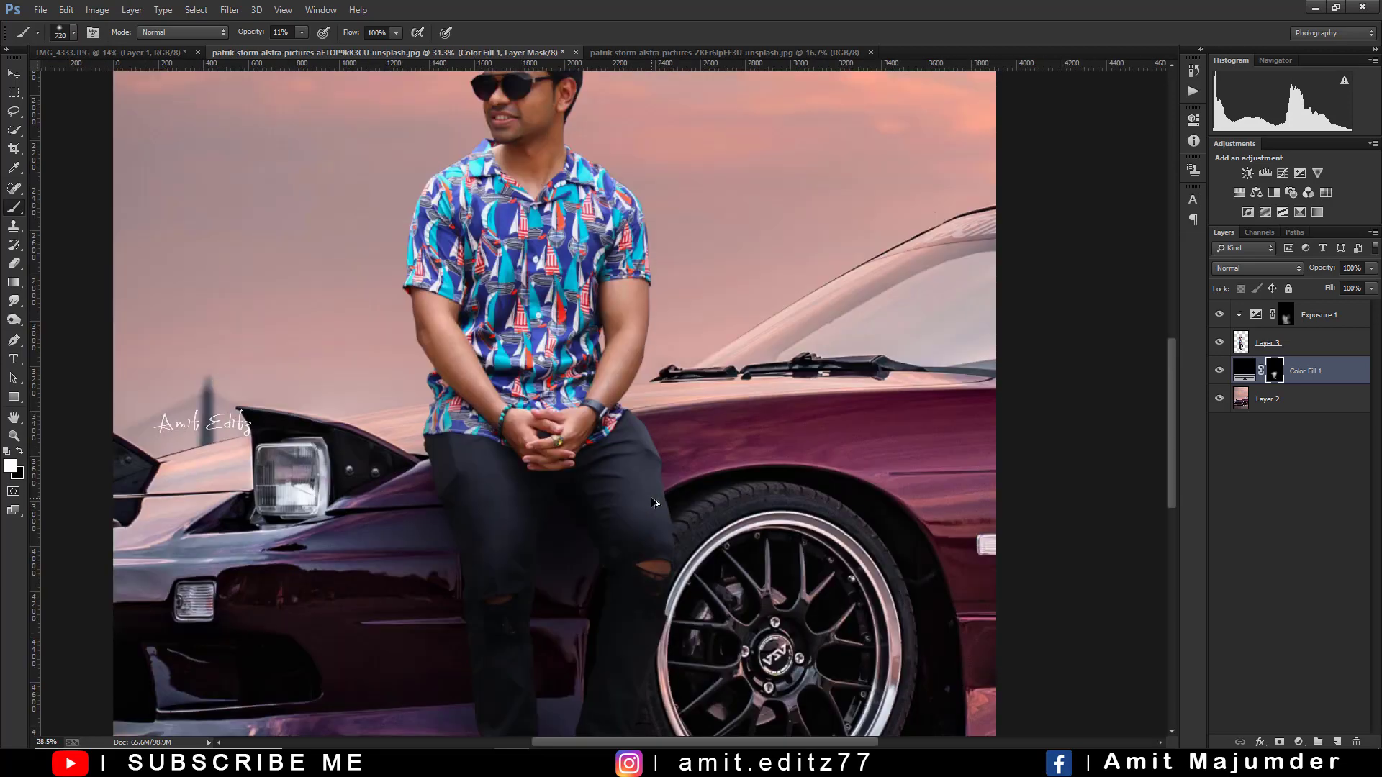
pyautogui.scroll(-2, 655, 500)
pyautogui.scroll(-2, 651, 494)
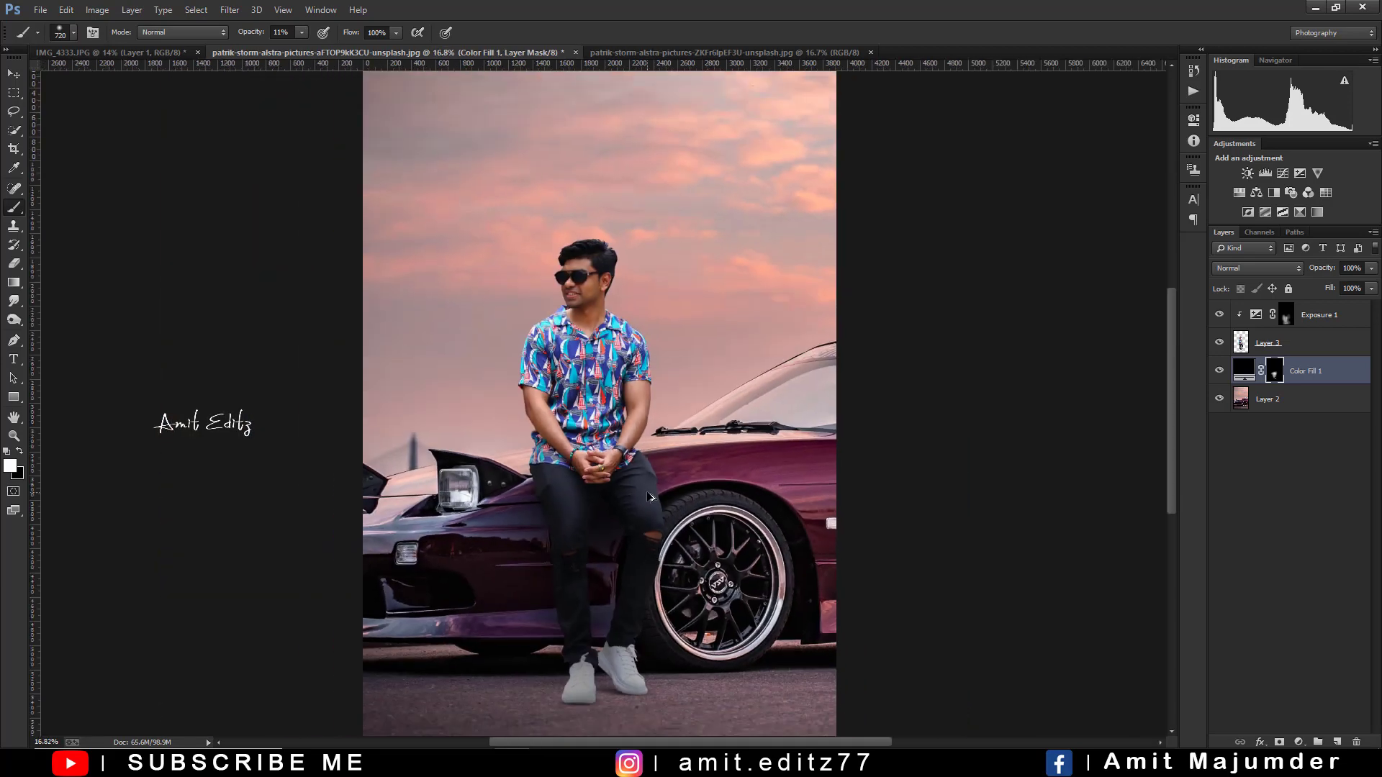
pyautogui.scroll(-1, 650, 494)
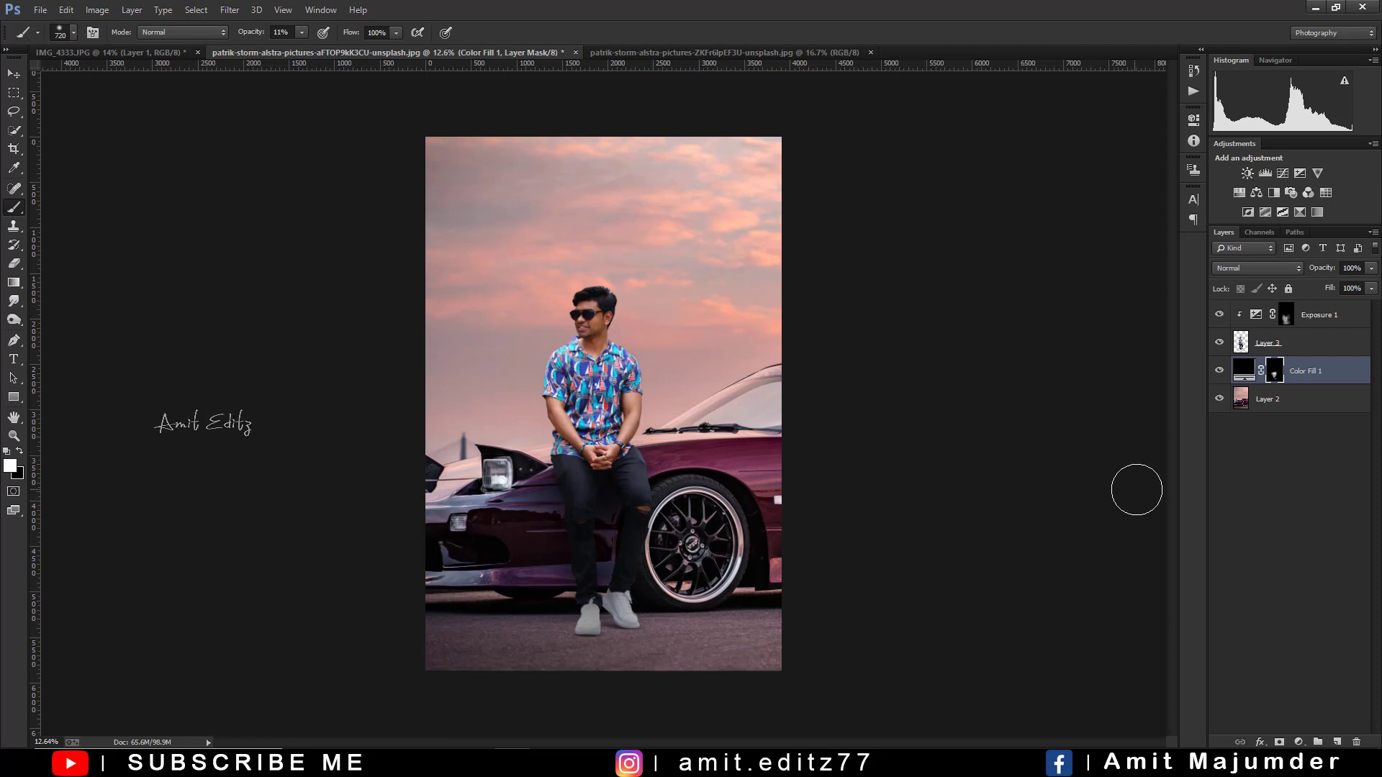
# - Select the man's Layer 3 and switch to a small colour-blending Mixer Brush for face work
pyautogui.click(1306, 353)
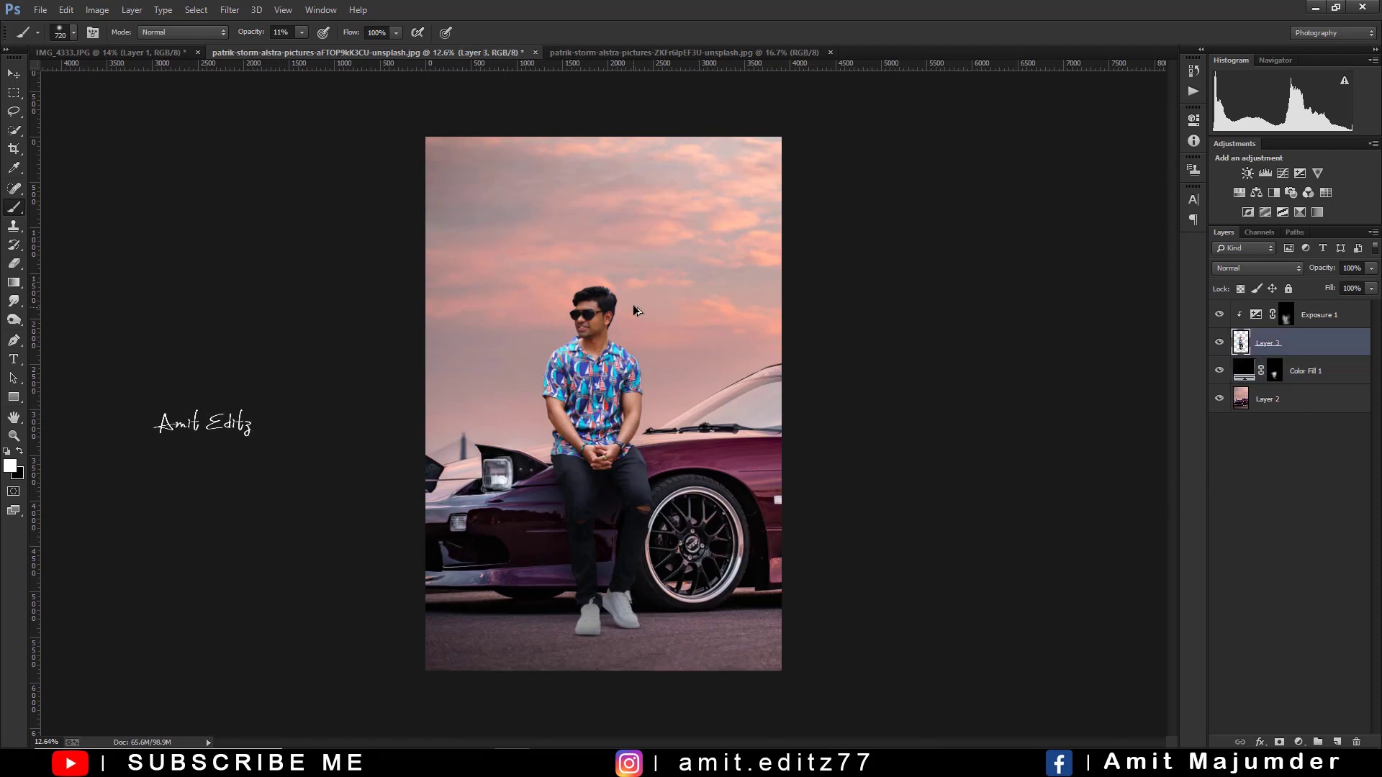
pyautogui.scroll(2, 595, 316)
pyautogui.scroll(2, 594, 316)
pyautogui.scroll(2, 594, 314)
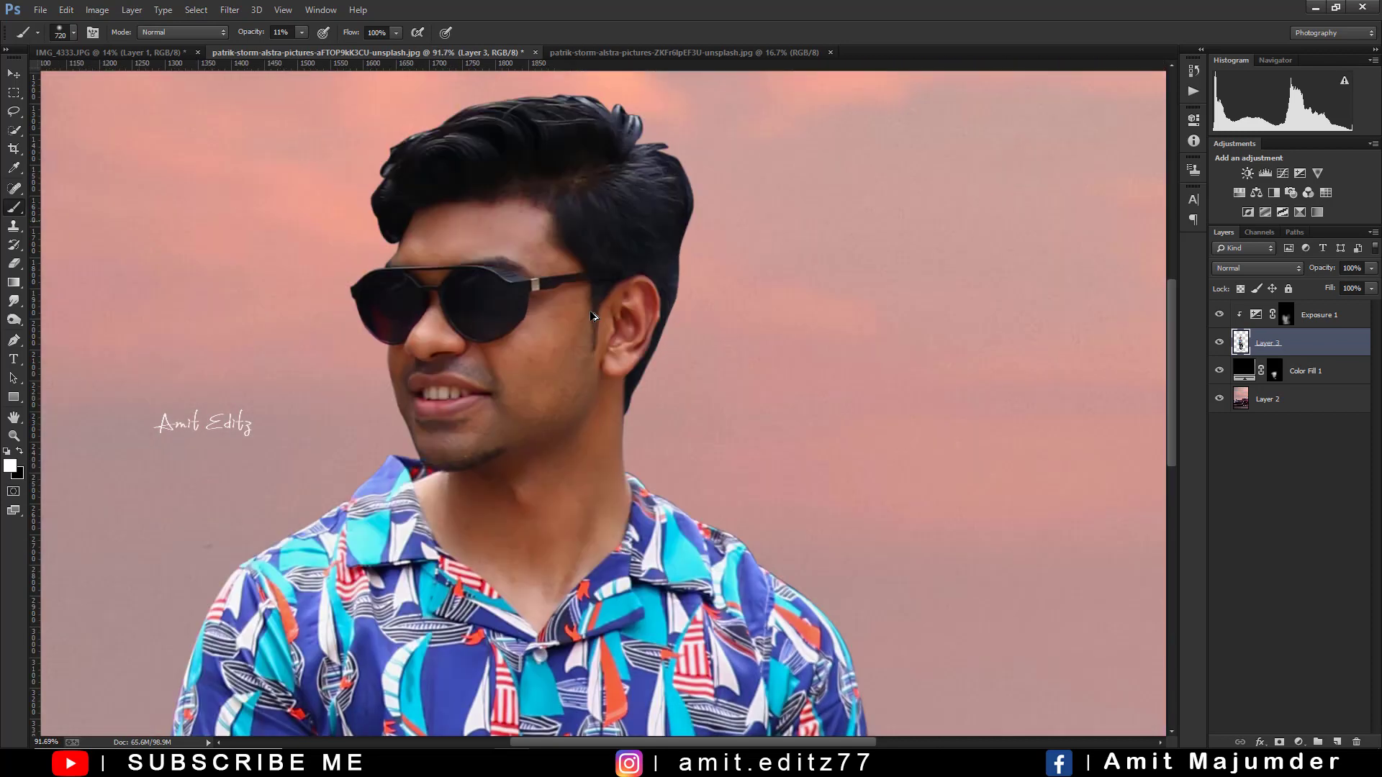
pyautogui.rightClick(15, 216)
pyautogui.click(79, 246)
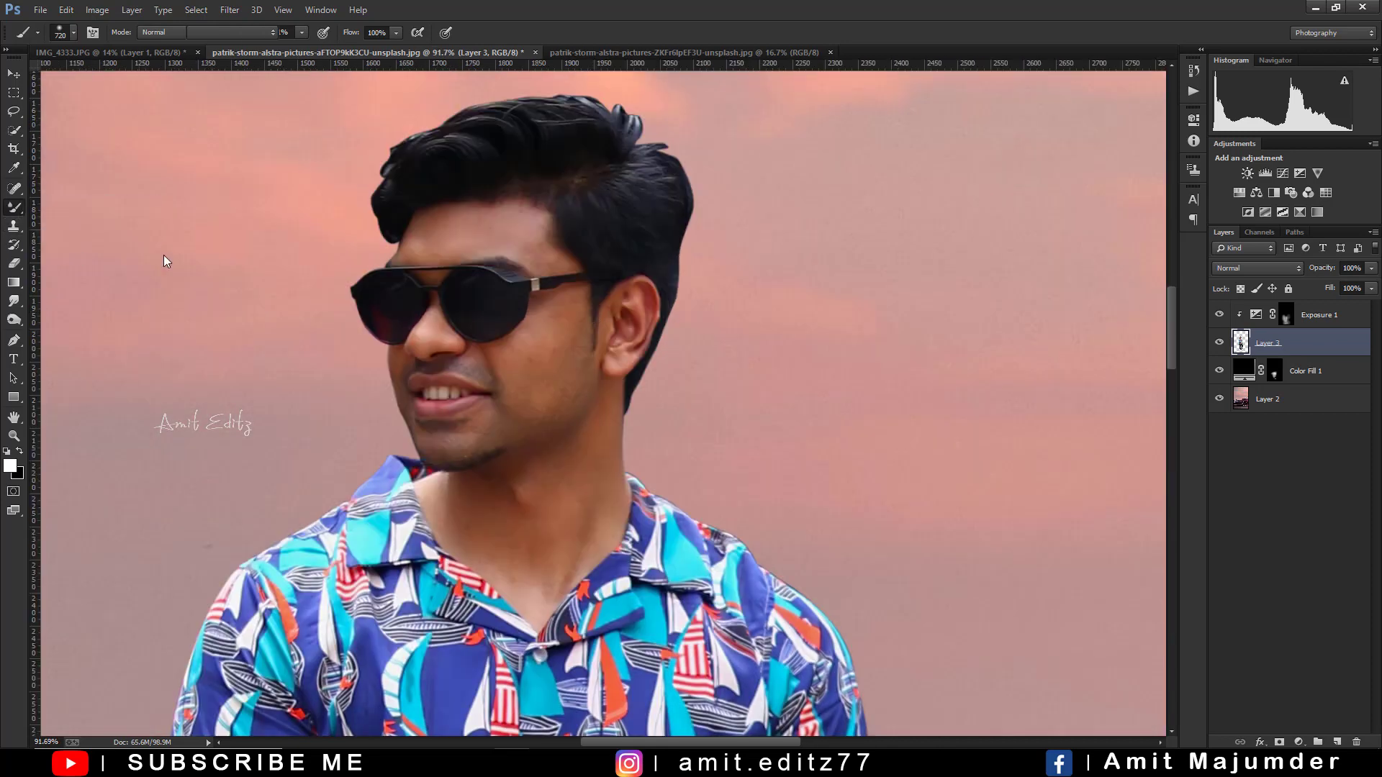
pyautogui.scroll(2, 573, 170)
pyautogui.moveTo(421, 245)
pyautogui.mouseDown()
pyautogui.moveTo(364, 253)
pyautogui.moveTo(515, 284)
pyautogui.moveTo(404, 251)
pyautogui.mouseUp()
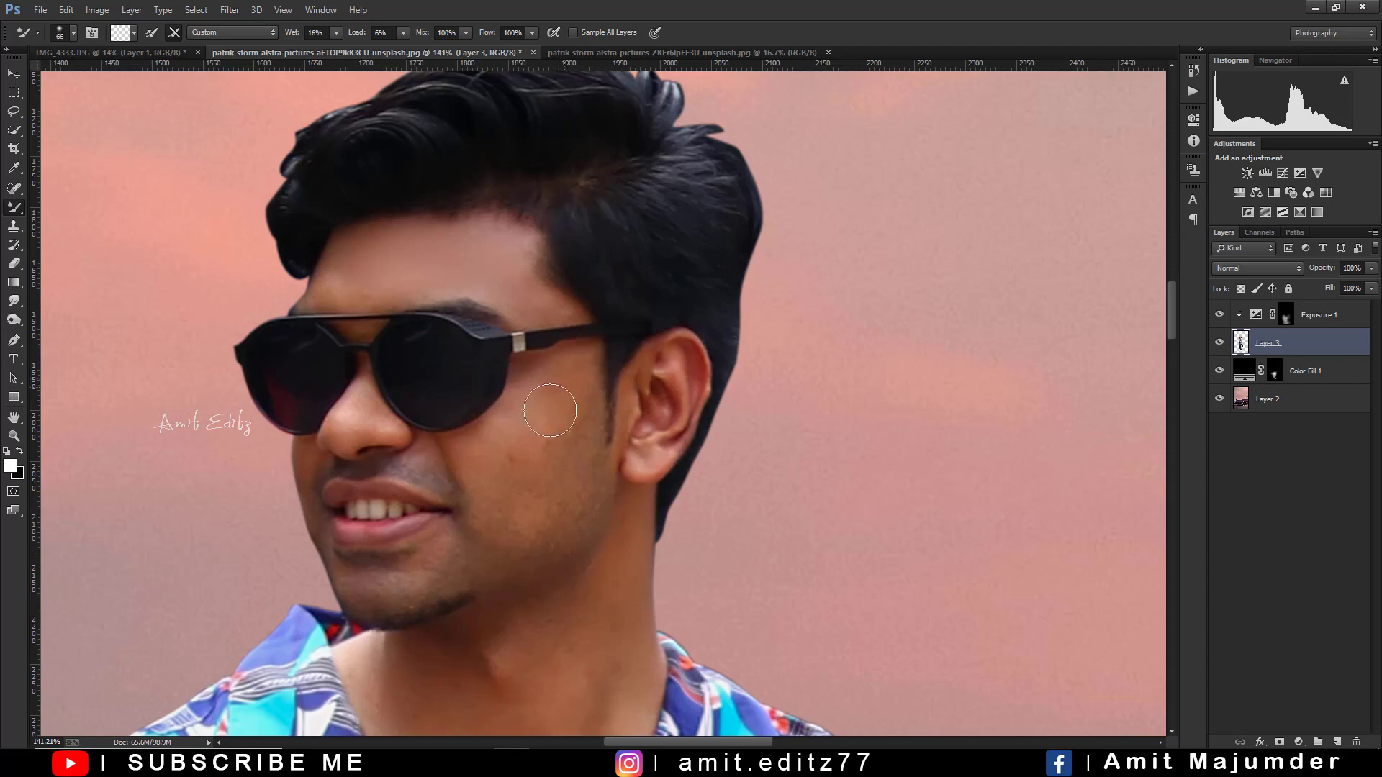
# - Smooth the skin on the man's cheek and neck with the mixer brush, resizing as needed
pyautogui.moveTo(550, 410)
pyautogui.mouseDown()
pyautogui.moveTo(555, 364)
pyautogui.moveTo(574, 373)
pyautogui.moveTo(559, 411)
pyautogui.moveTo(526, 411)
pyautogui.moveTo(487, 450)
pyautogui.moveTo(528, 447)
pyautogui.mouseUp()
pyautogui.scroll(-3, 612, 531)
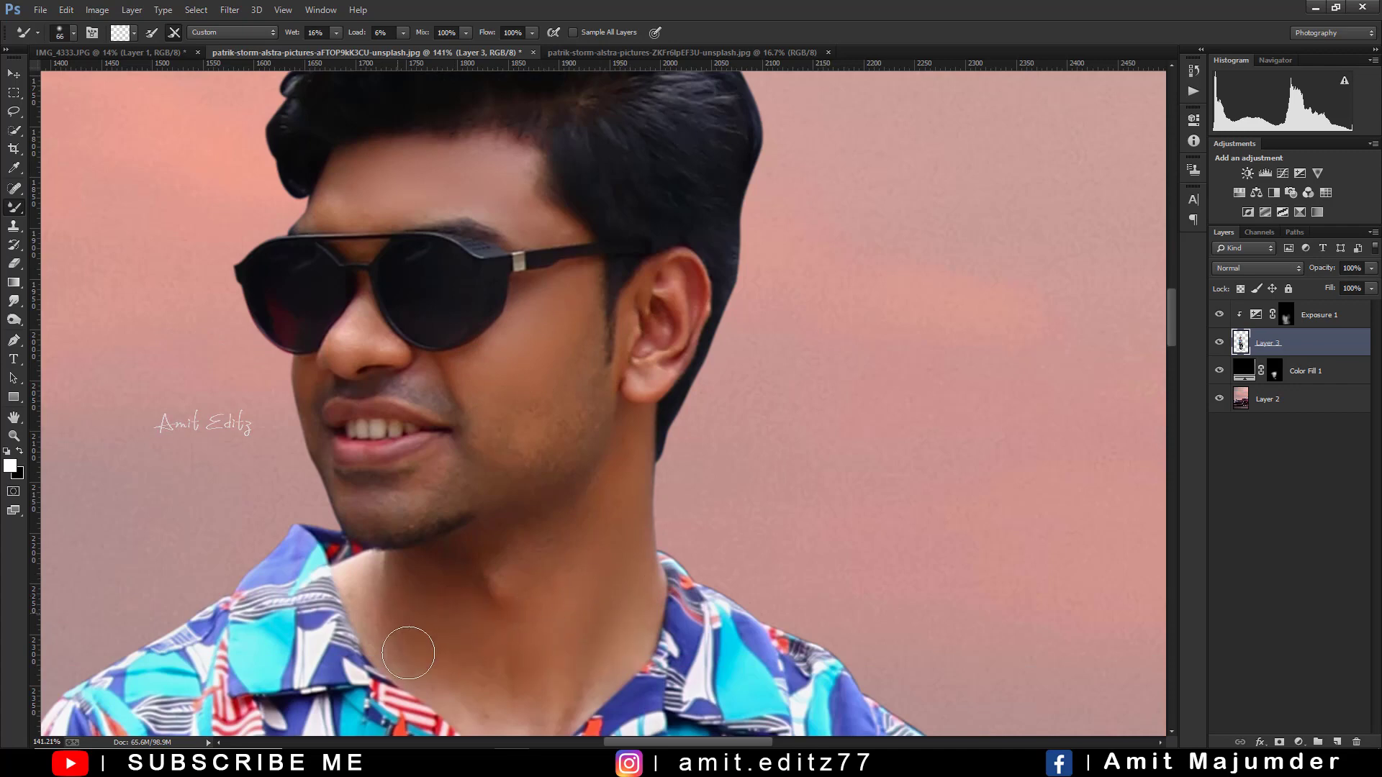
pyautogui.press('[')
pyautogui.press('[')
pyautogui.press('[')
pyautogui.press(']')
pyautogui.press(']')
pyautogui.scroll(-2, 506, 450)
pyautogui.press(']')
pyautogui.press(']')
pyautogui.press(']')
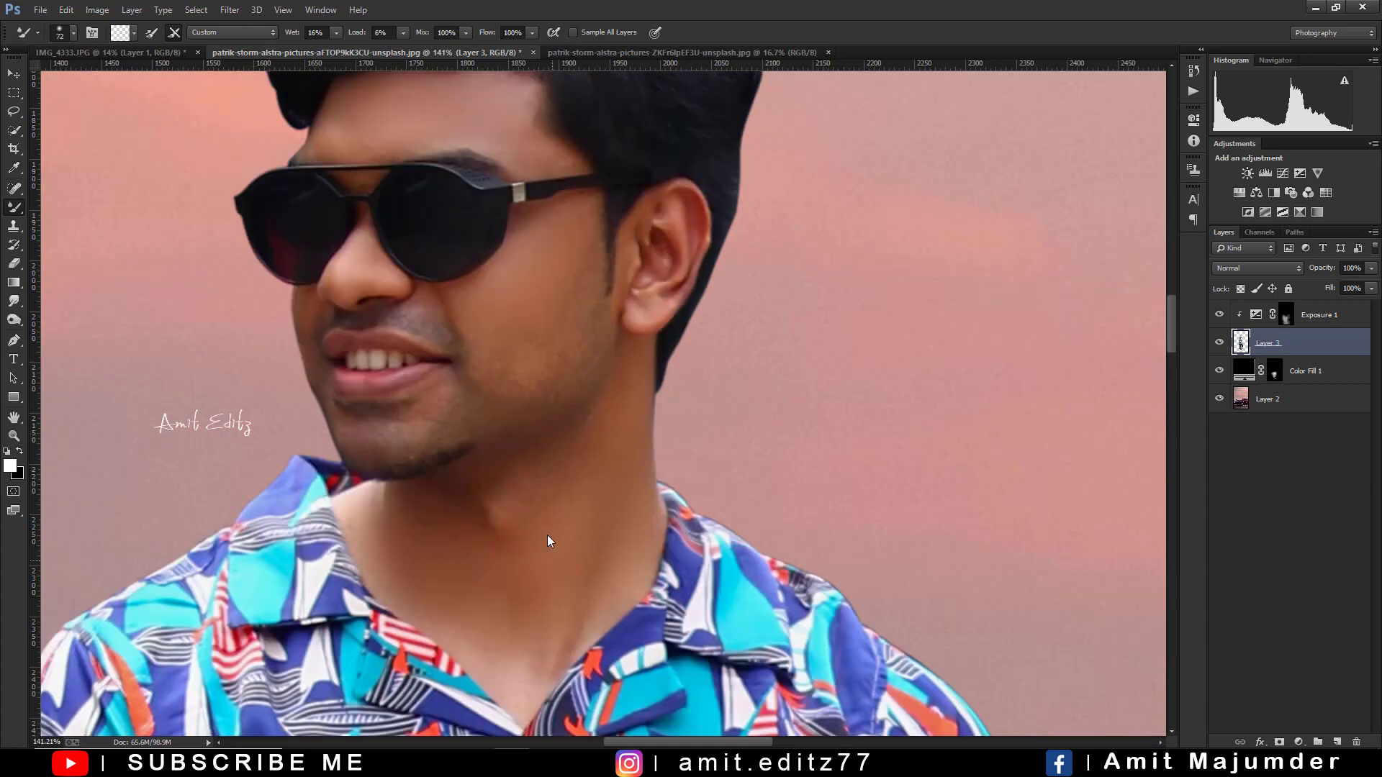
pyautogui.press('[')
pyautogui.press('[')
pyautogui.press('[')
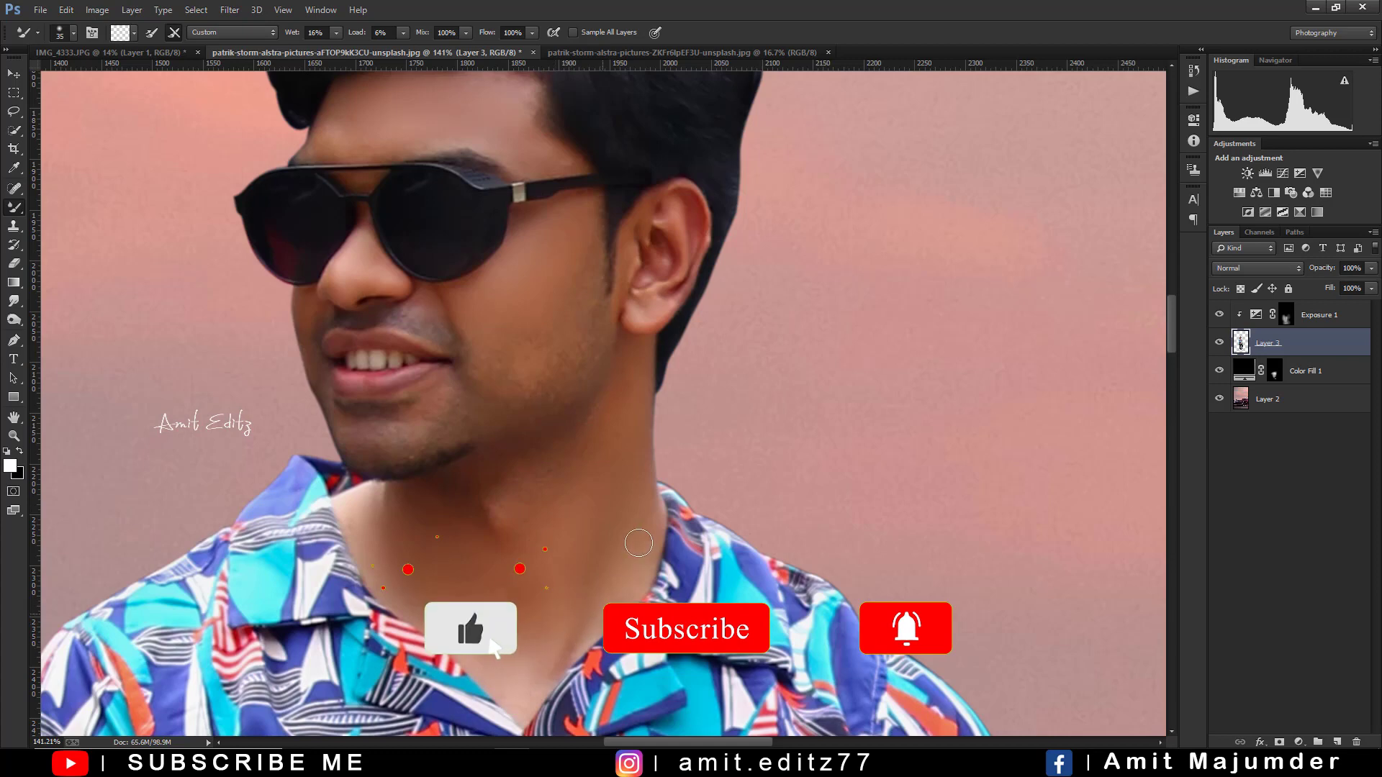
pyautogui.press(']')
pyautogui.press(']')
pyautogui.press(']')
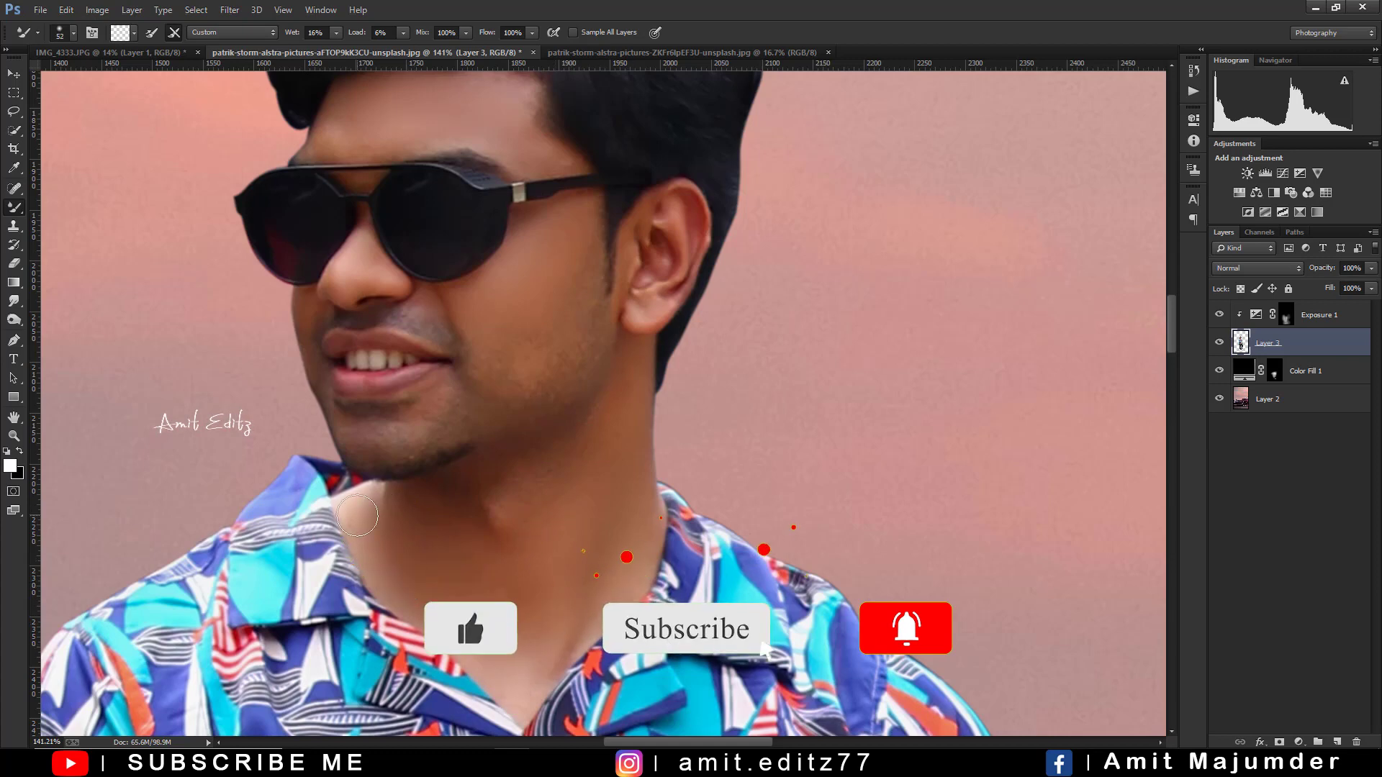
pyautogui.press('[')
pyautogui.press('[')
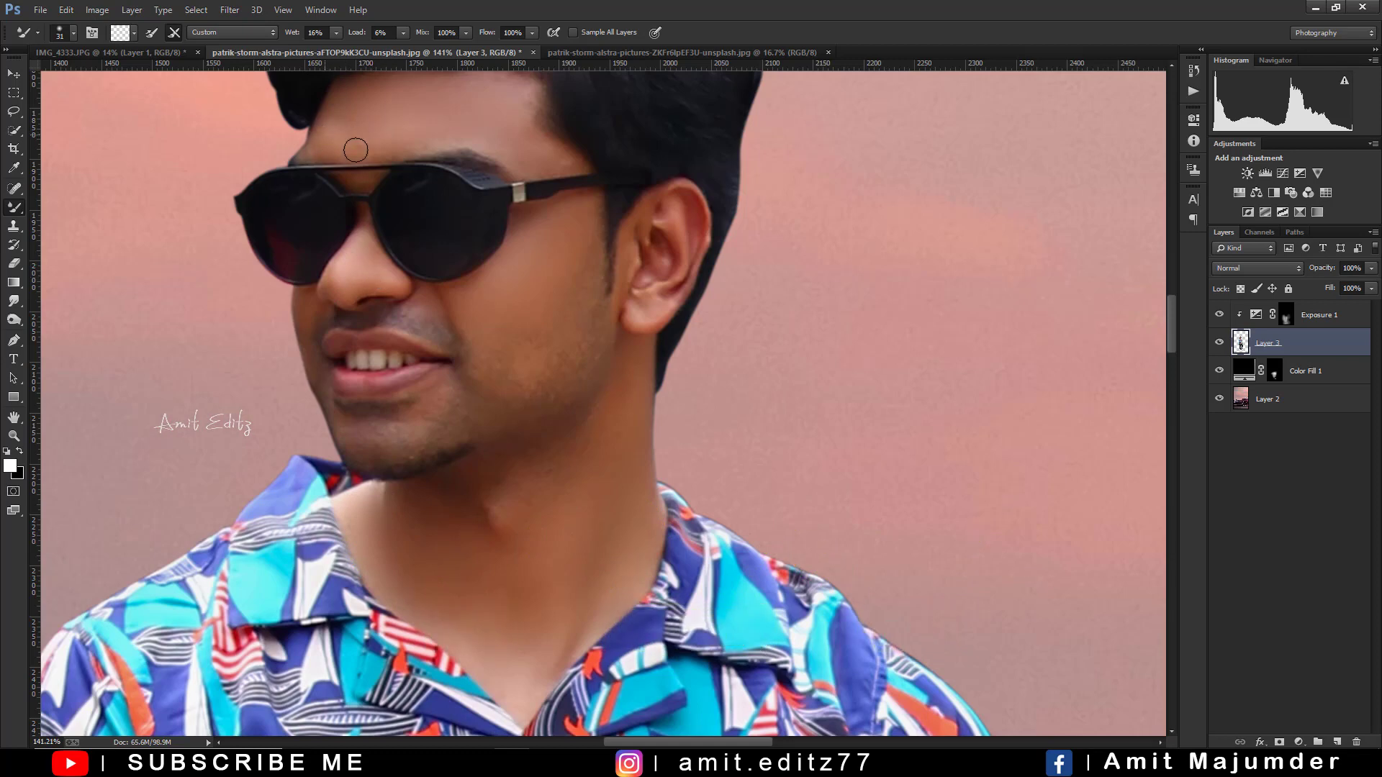
pyautogui.scroll(1, 341, 113)
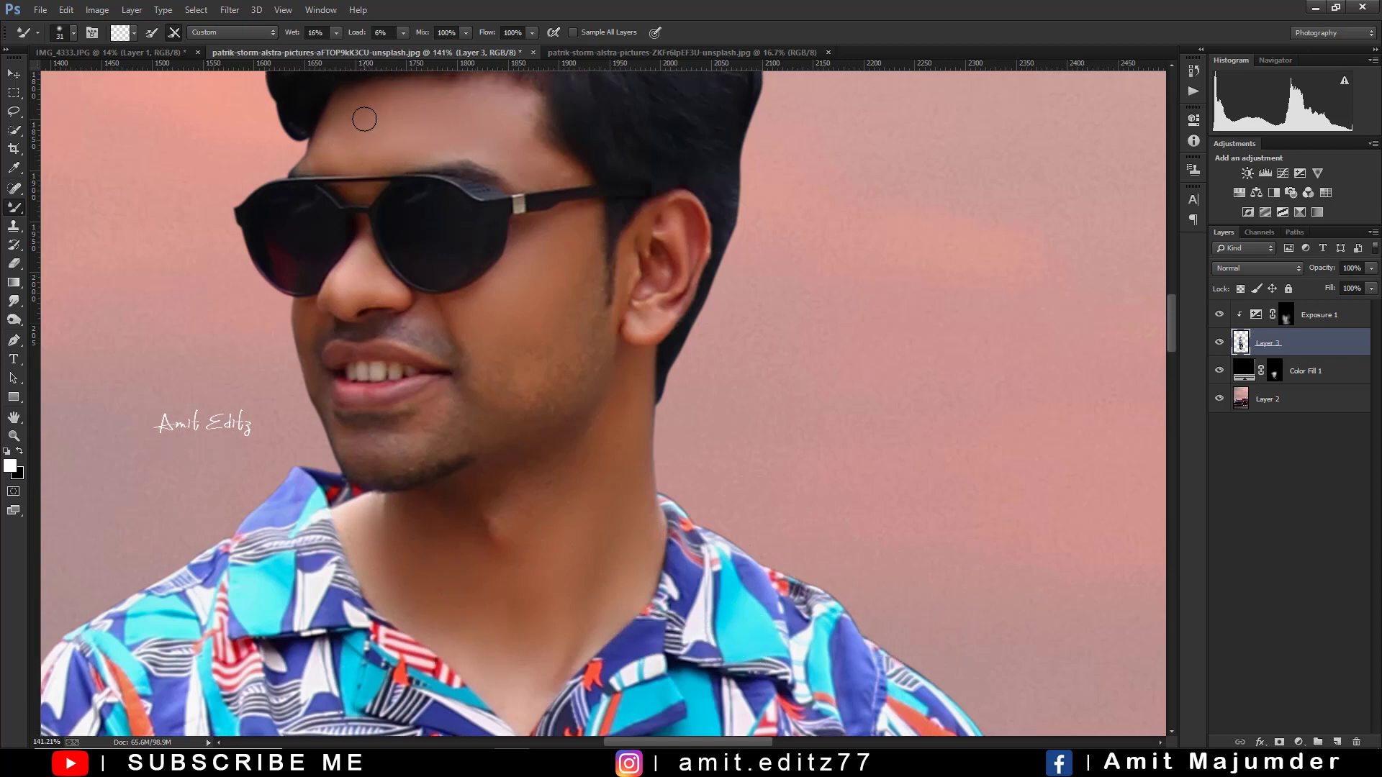
pyautogui.scroll(1, 364, 113)
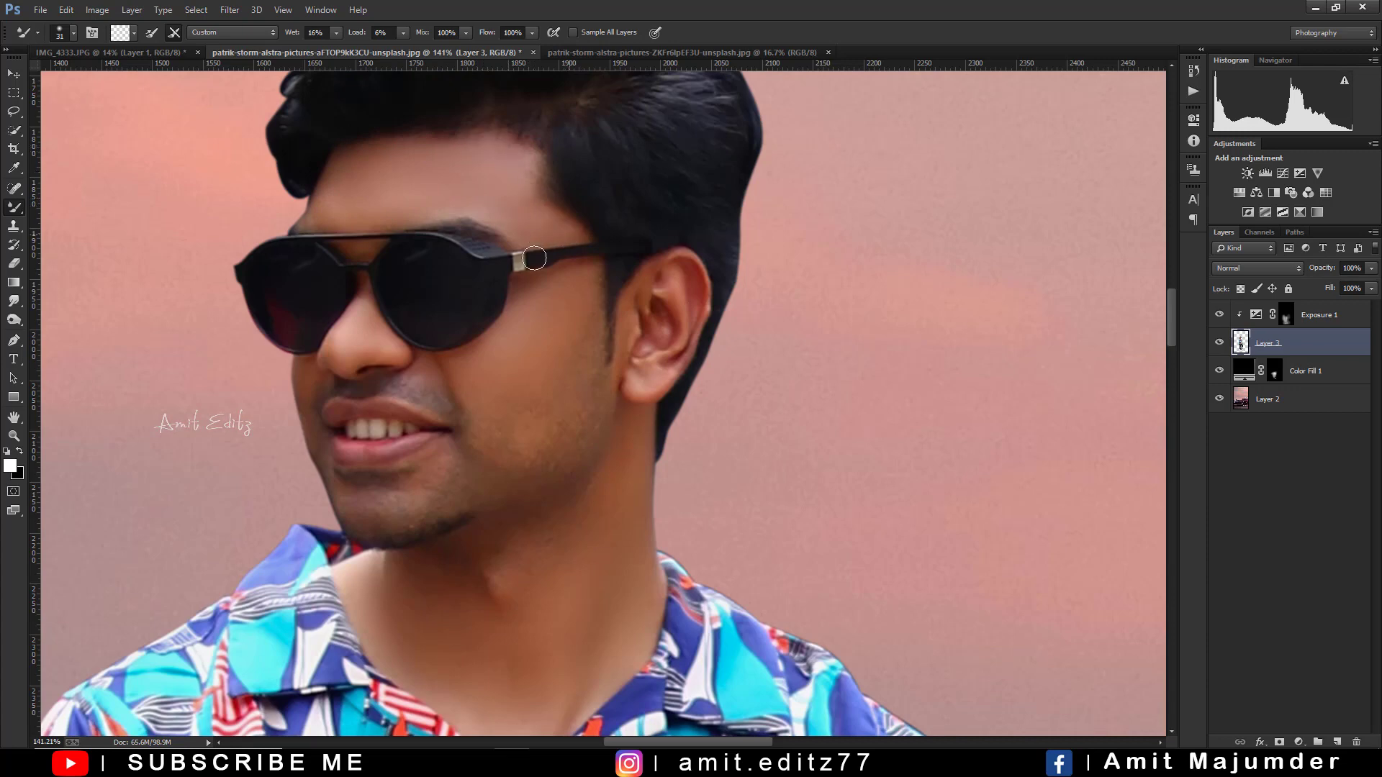
# - Enlarge the brush to about 126 and zoom out to view the whole composite
pyautogui.scroll(-3, 523, 340)
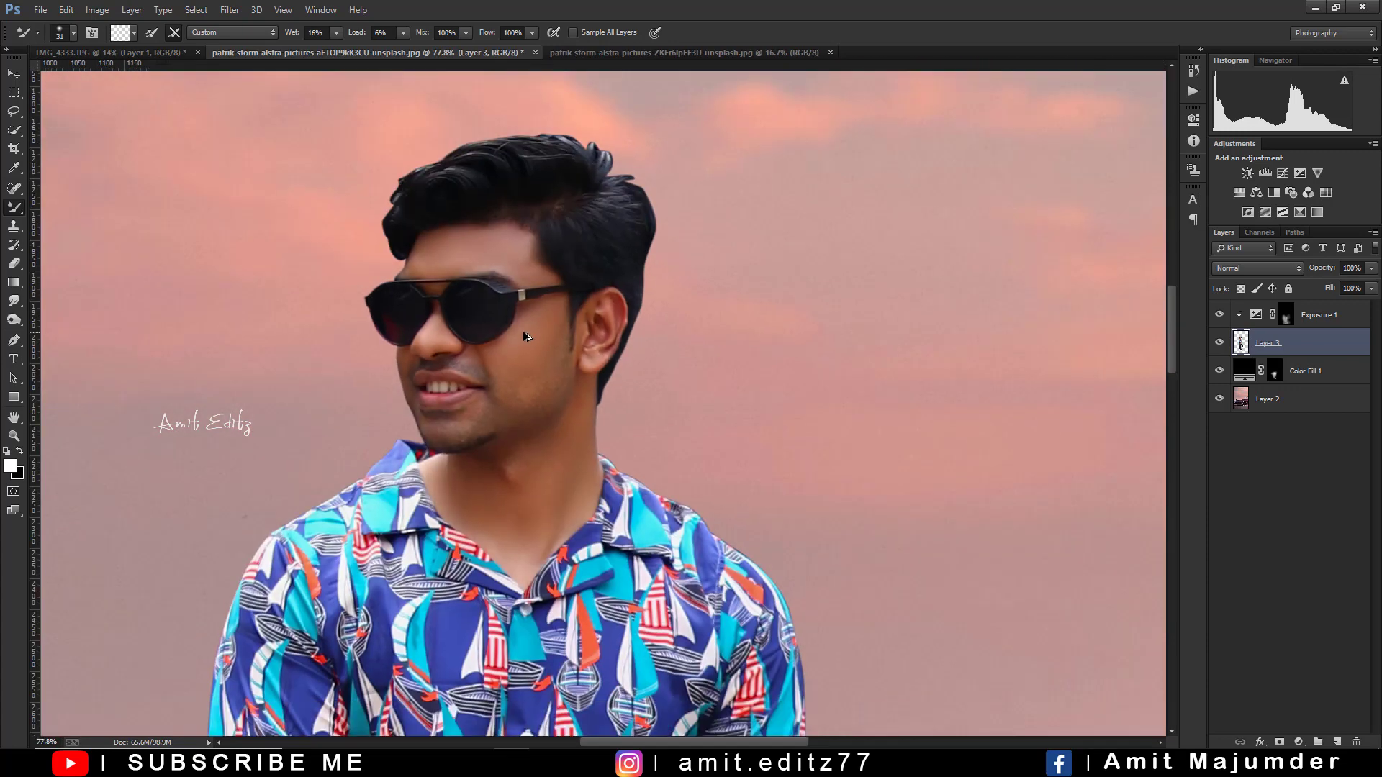
pyautogui.scroll(-2, 532, 339)
pyautogui.scroll(2, 590, 333)
pyautogui.scroll(2, 616, 330)
pyautogui.moveTo(616, 331); pyautogui.dragTo(605, 348)
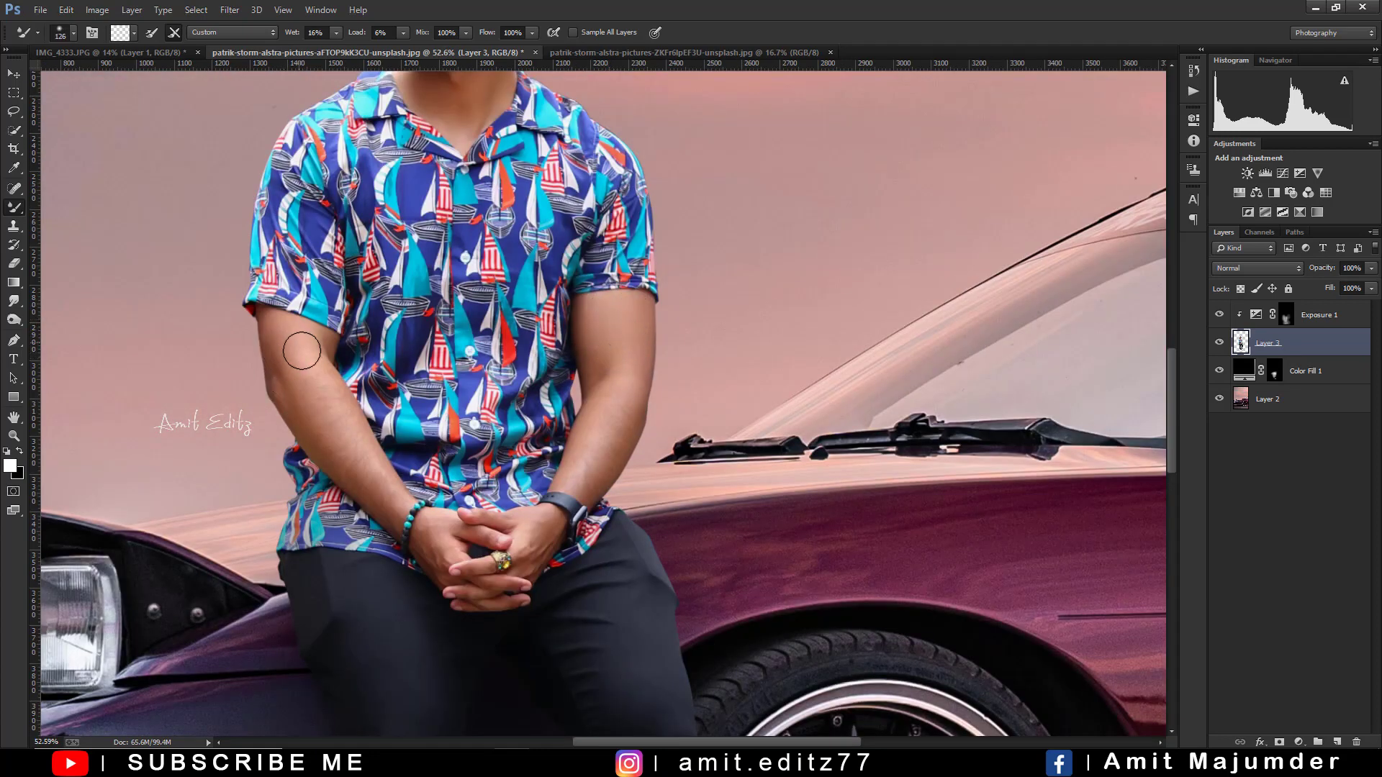
pyautogui.scroll(-1, 280, 348)
pyautogui.scroll(-2, 280, 349)
pyautogui.scroll(-1, 280, 348)
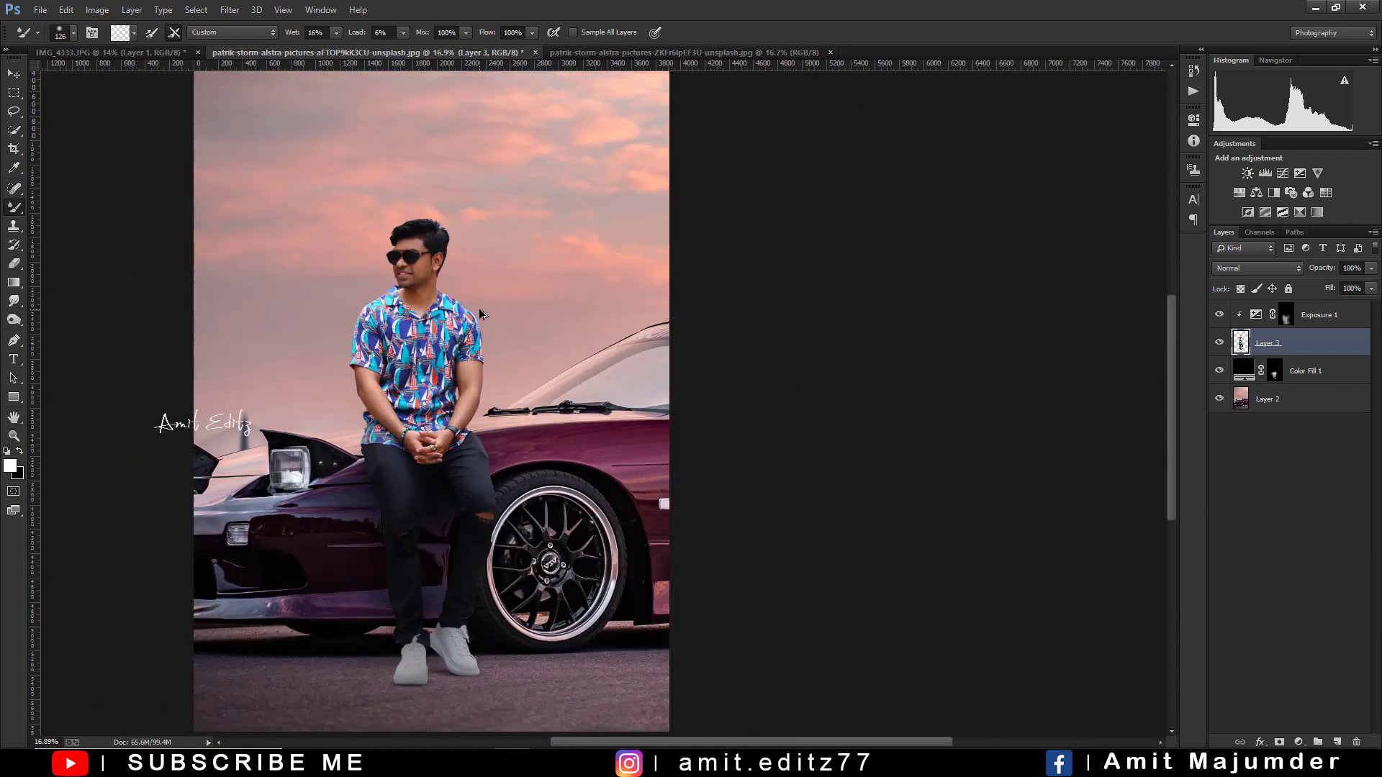
pyautogui.scroll(-1, 504, 317)
pyautogui.scroll(1, 682, 331)
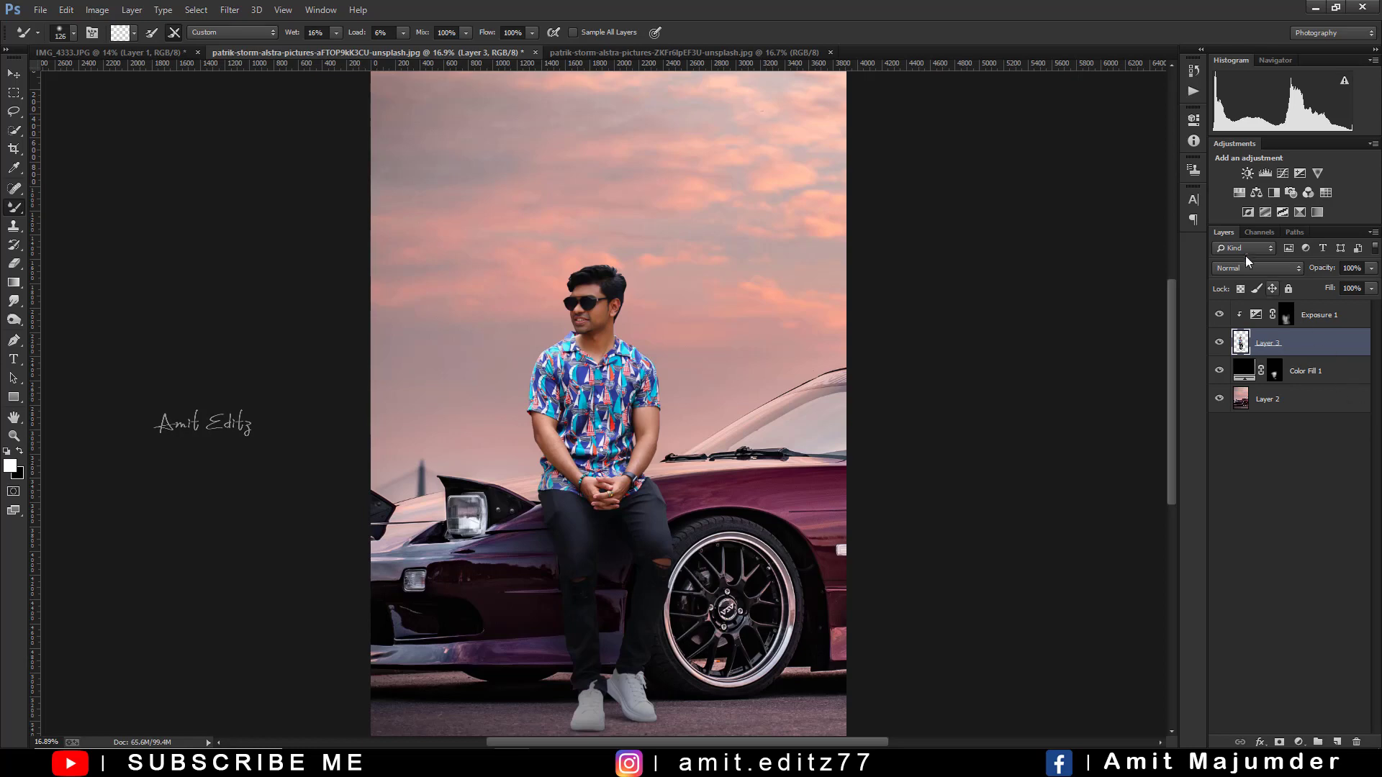
# - Add a clipped Colorize Hue/Saturation layer (Hue ~21, Saturation ~42, Lightness ~+77) with an inverted mask
pyautogui.click(1239, 194)
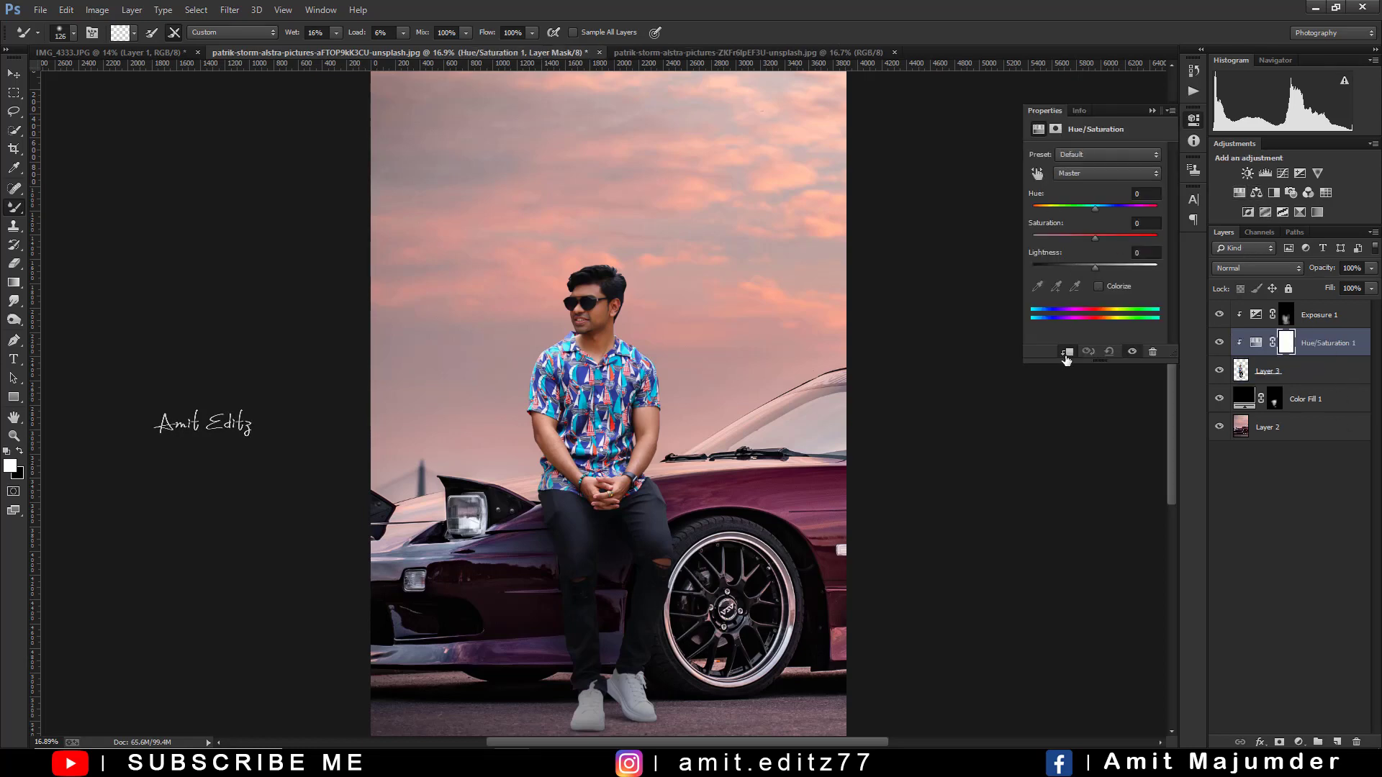
pyautogui.click(1098, 285)
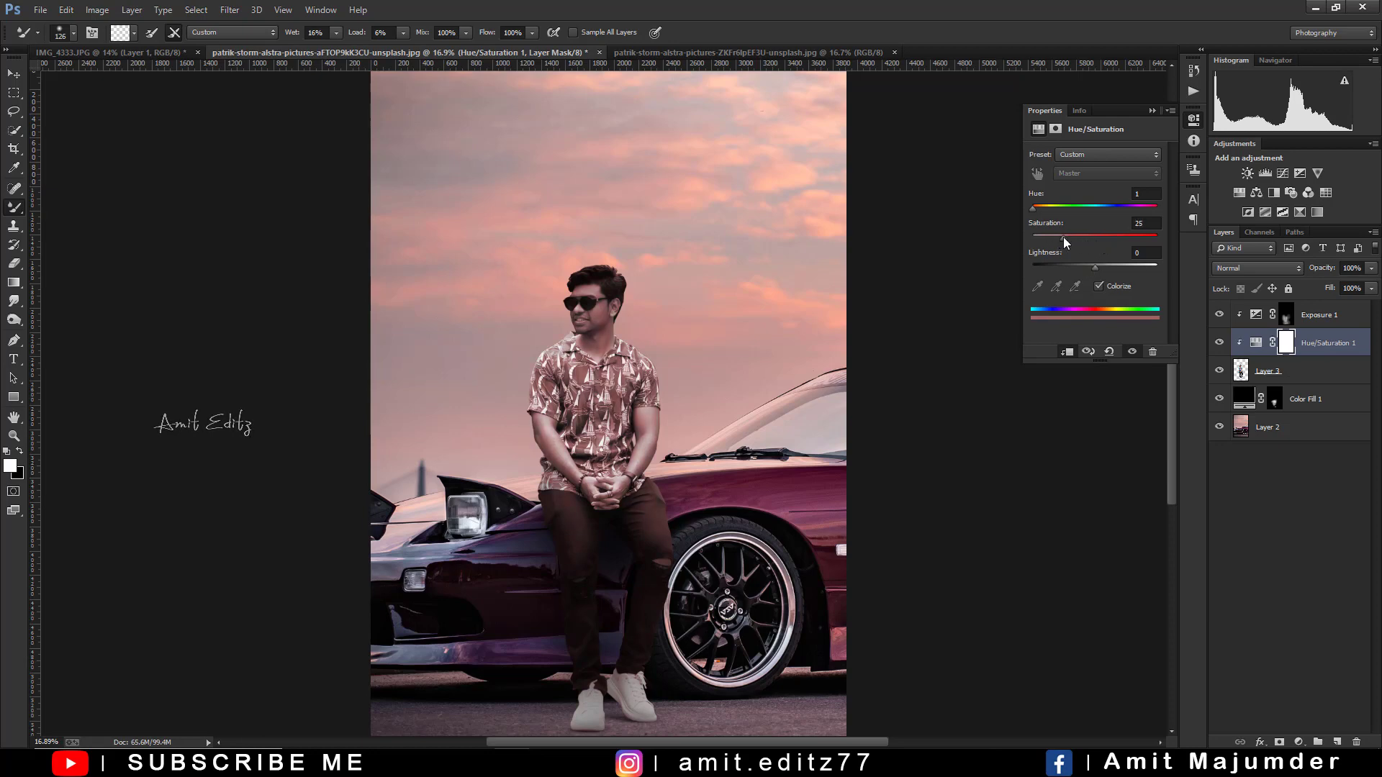
pyautogui.moveTo(1095, 267); pyautogui.dragTo(1123, 266)
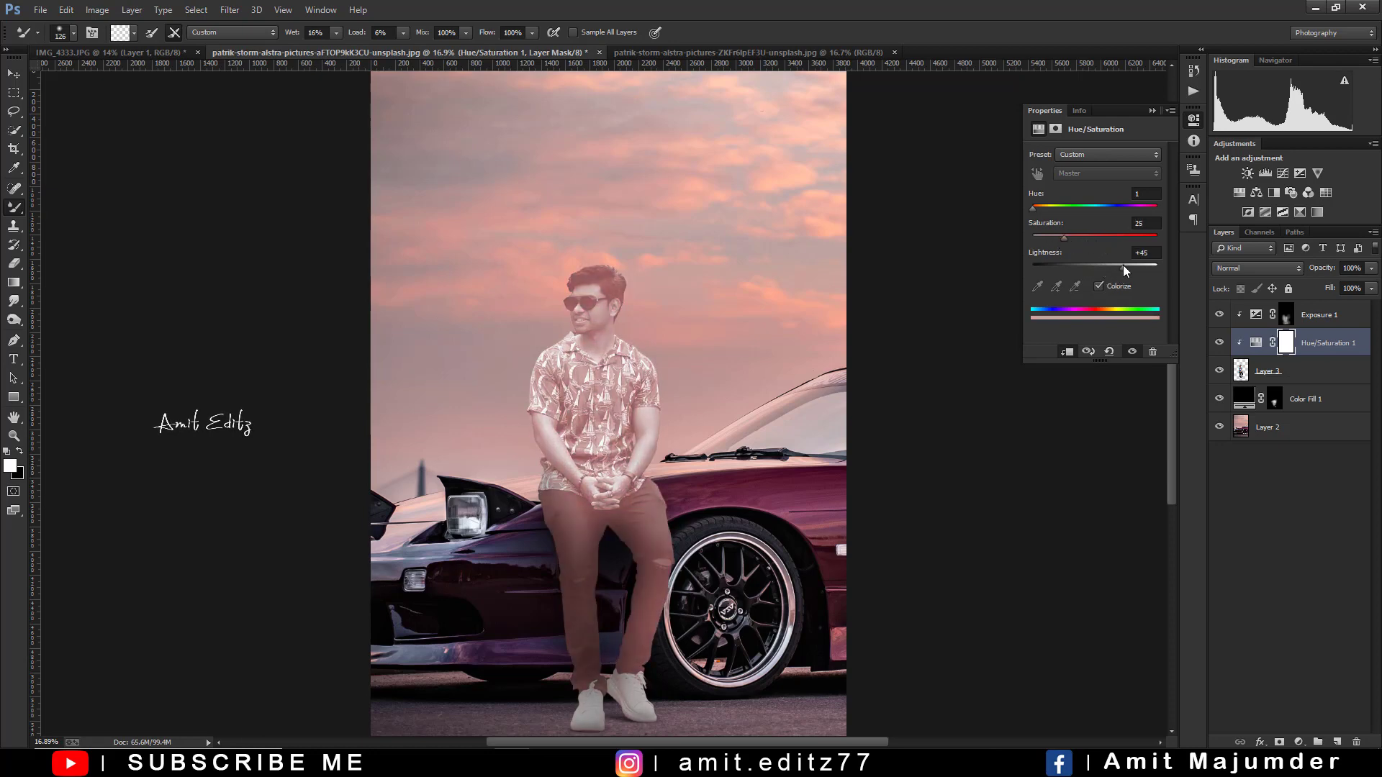
pyautogui.moveTo(1033, 208); pyautogui.dragTo(1040, 208)
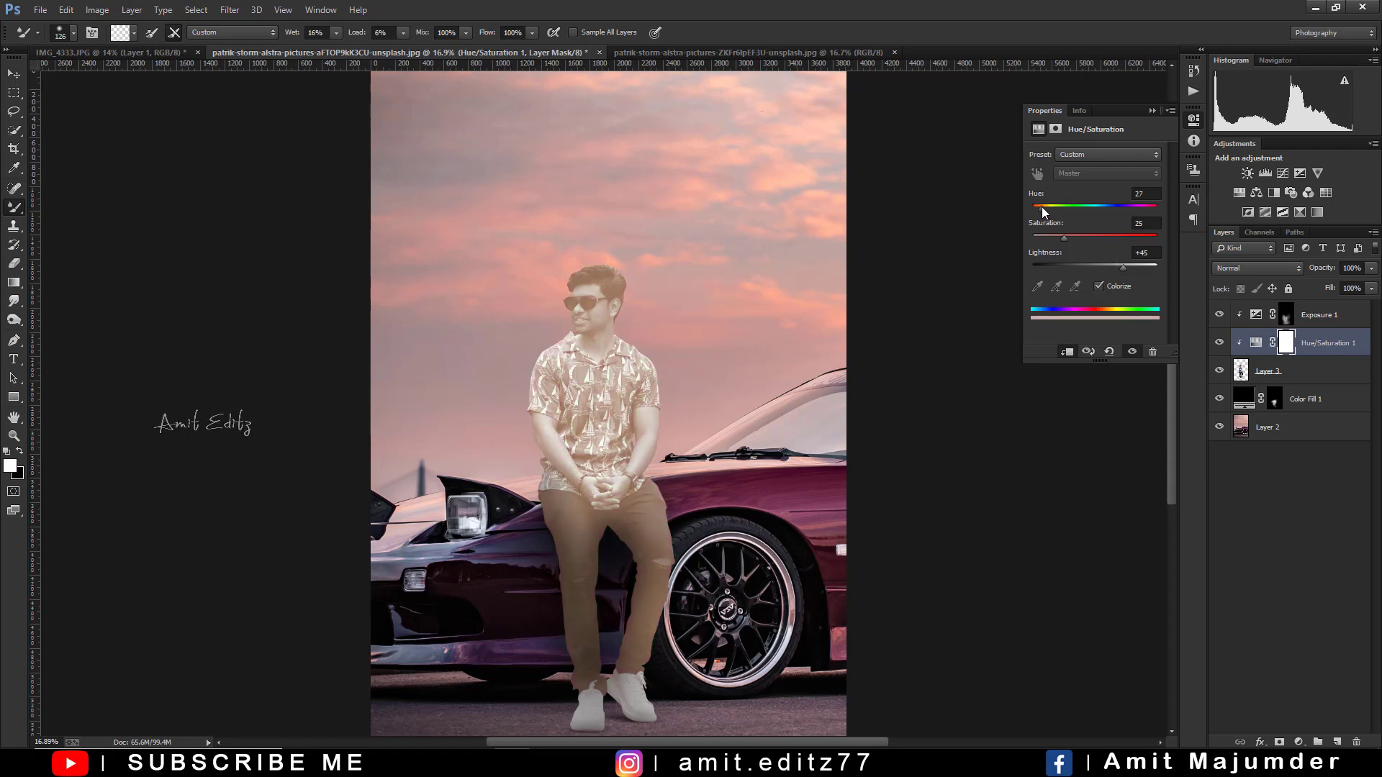
pyautogui.moveTo(1125, 266); pyautogui.dragTo(1136, 266)
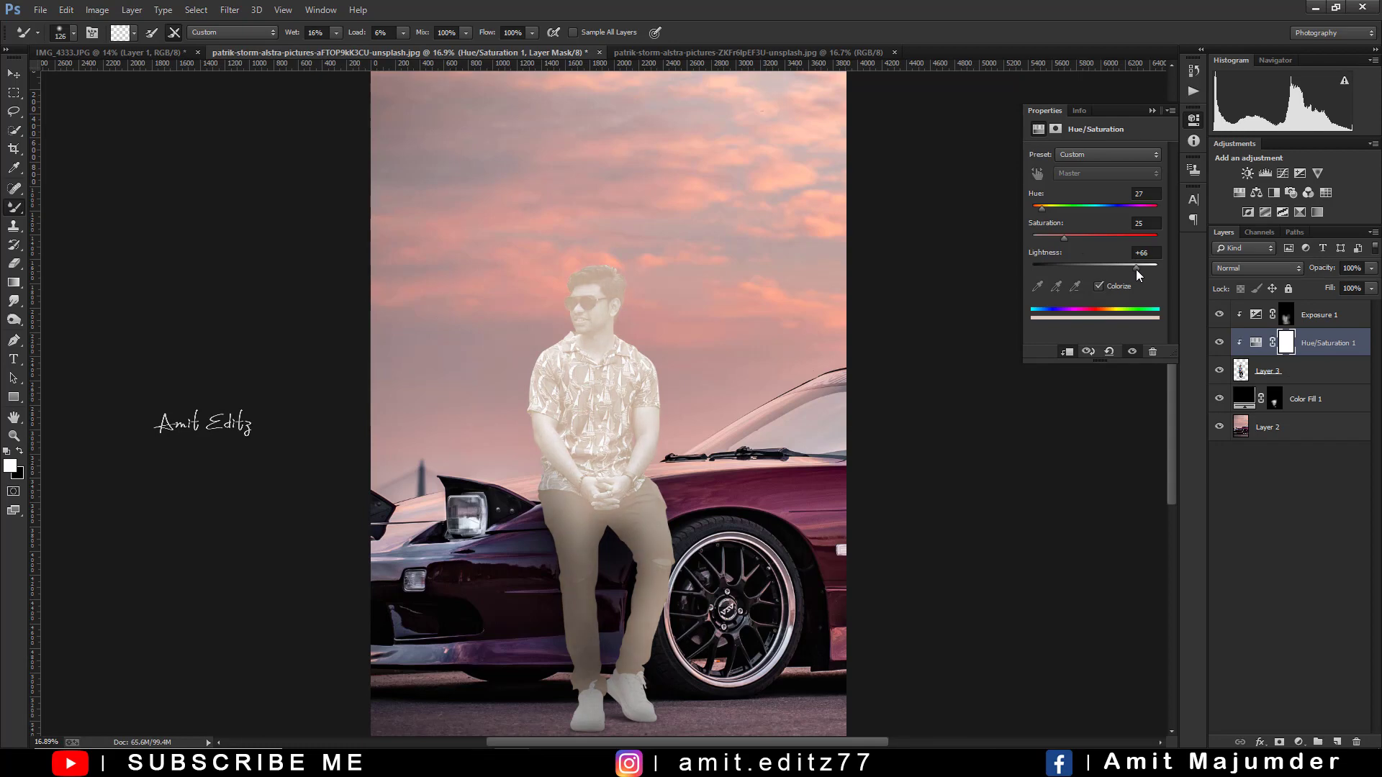
pyautogui.click(1085, 236)
pyautogui.moveTo(1047, 208); pyautogui.dragTo(1039, 208)
pyautogui.moveTo(1141, 266); pyautogui.dragTo(1135, 262)
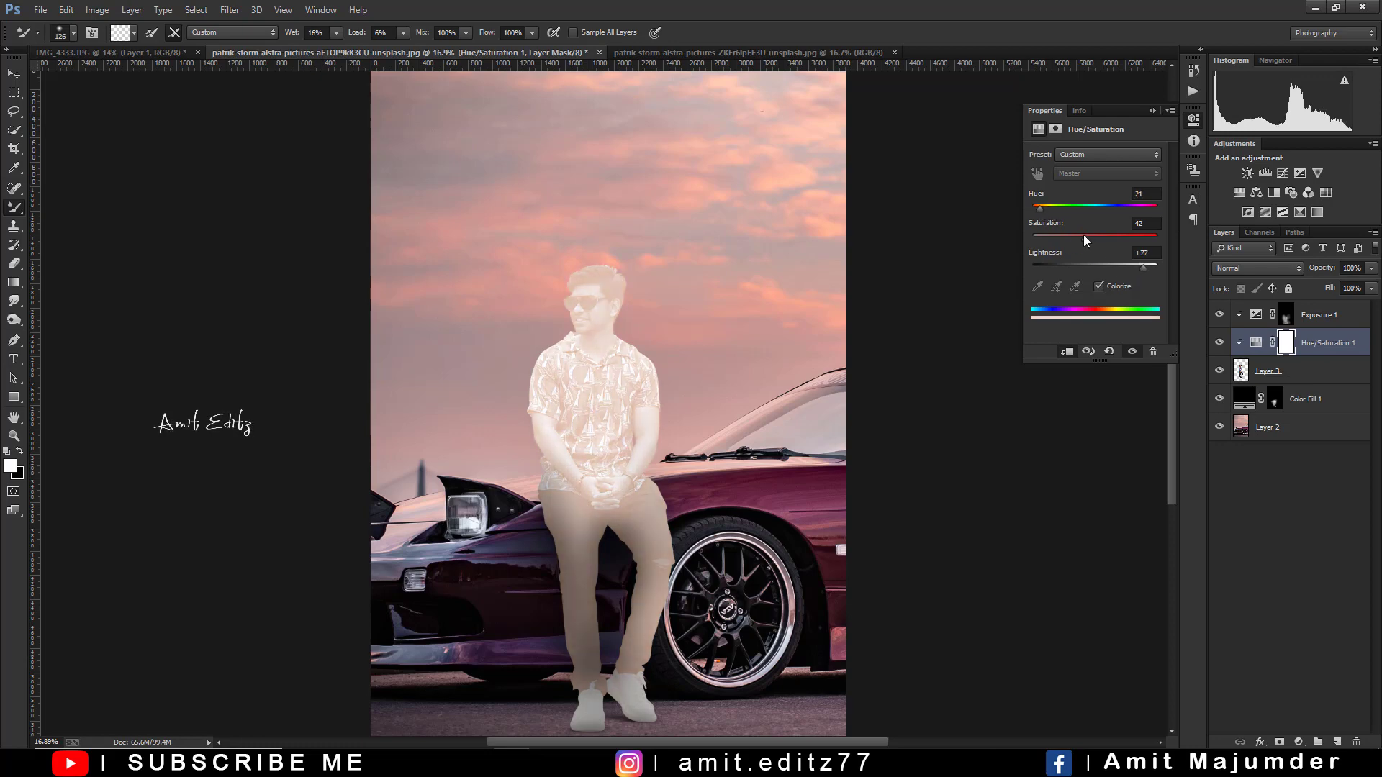
pyautogui.click(1152, 111)
pyautogui.hotkey('ctrl', 'i')
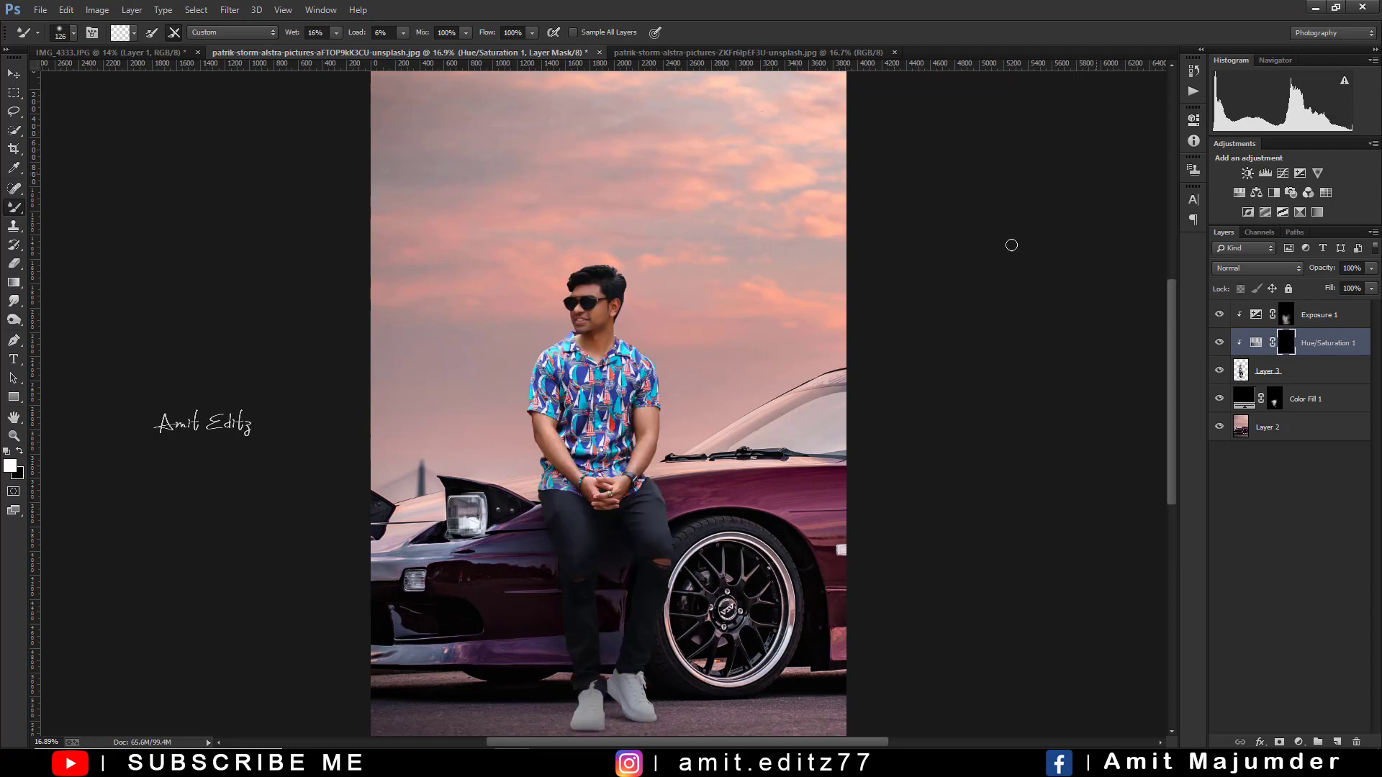
# - Replace the Mixer Brush with the regular Brush Tool, slightly reduced in size
pyautogui.scroll(5, 615, 270)
pyautogui.rightClick(14, 207)
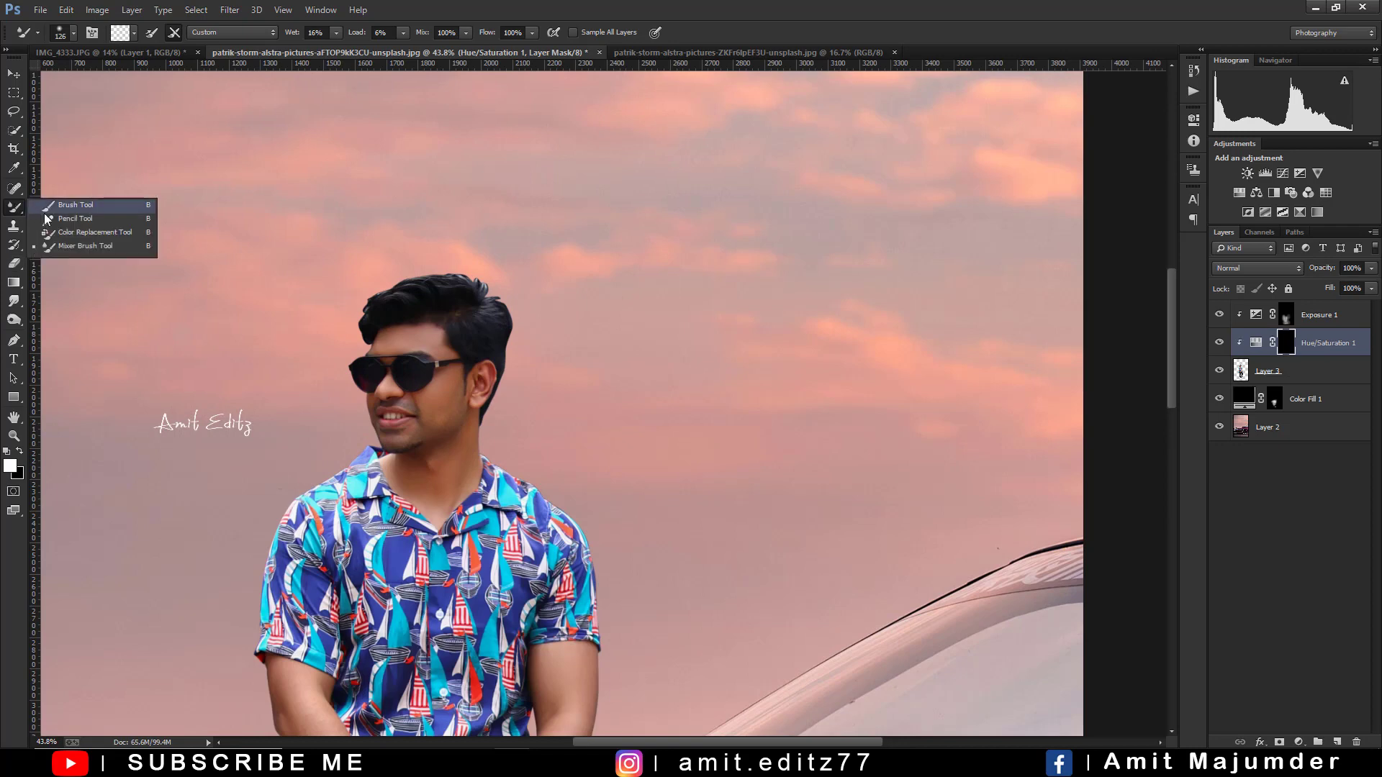
pyautogui.click(59, 197)
pyautogui.scroll(2, 539, 459)
pyautogui.scroll(1, 538, 459)
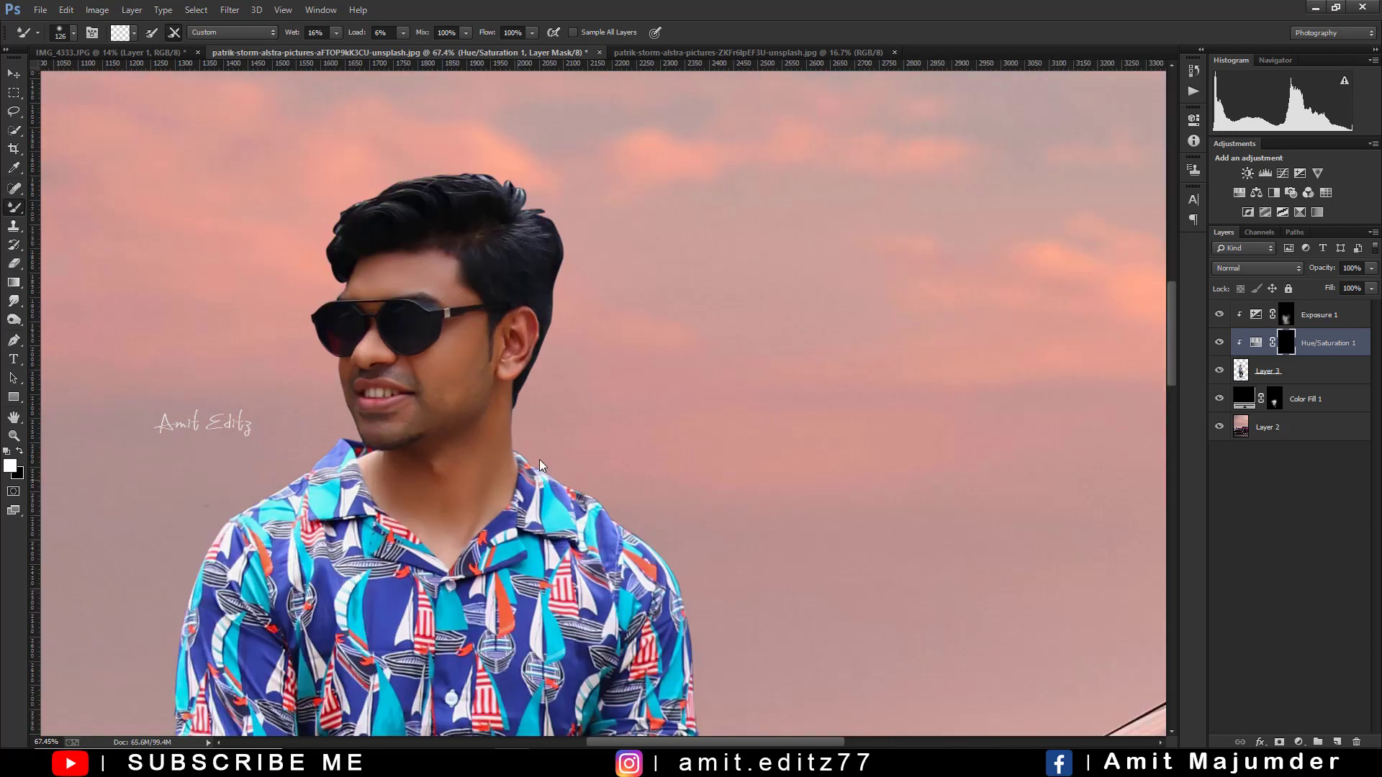
pyautogui.press('[')
pyautogui.press('[')
pyautogui.press('[')
pyautogui.rightClick(10, 209)
pyautogui.click(64, 205)
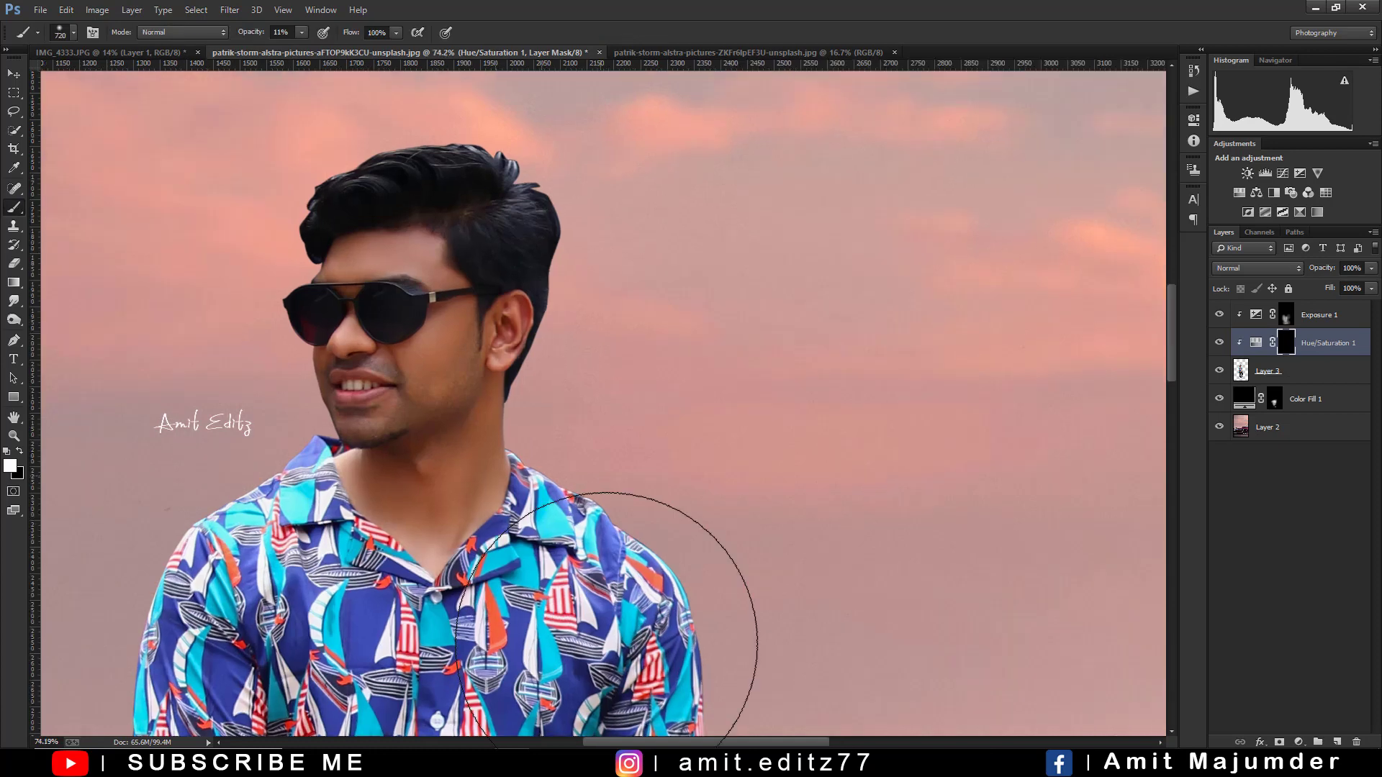
# - Set the brush to about 57 px at 53% opacity for the man's shirt and shoulder edges
pyautogui.scroll(1, 648, 616)
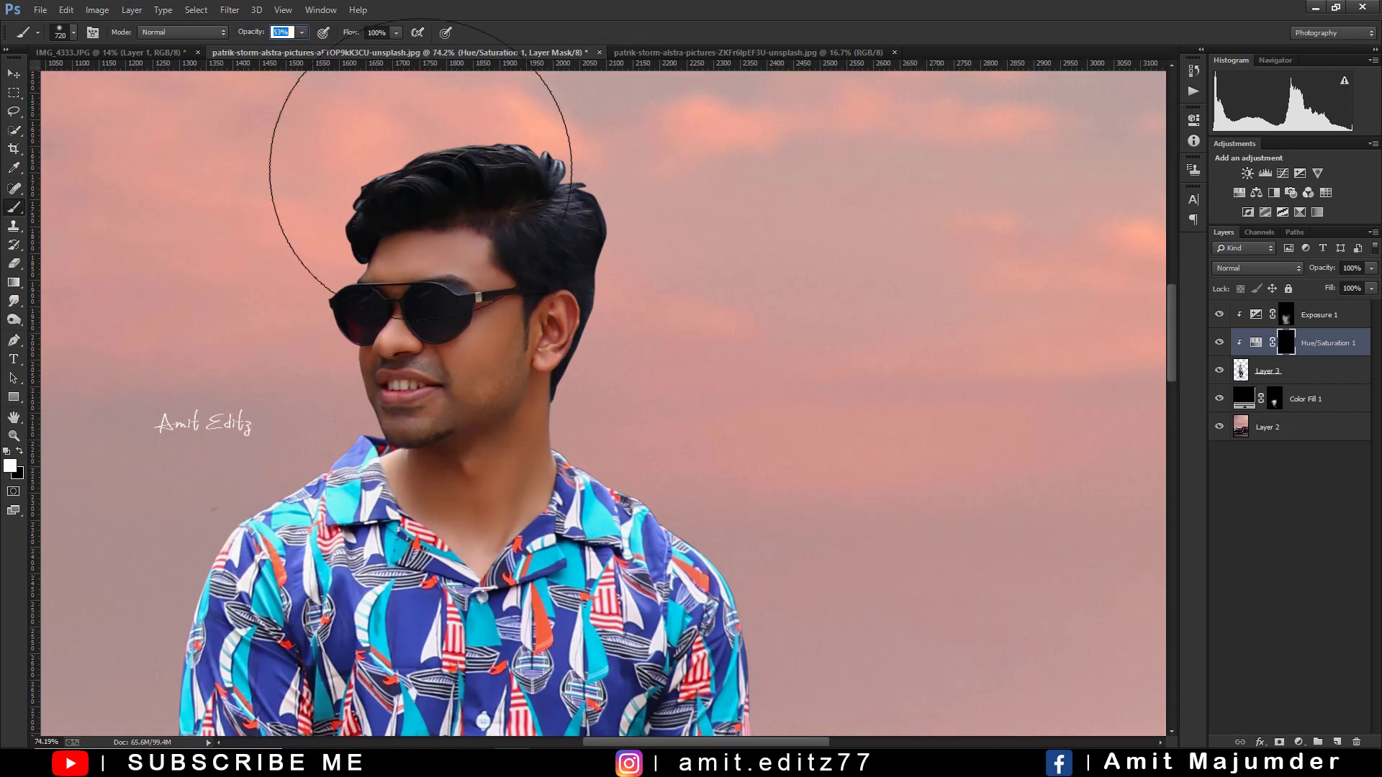
pyautogui.moveTo(728, 494); pyautogui.dragTo(547, 478)
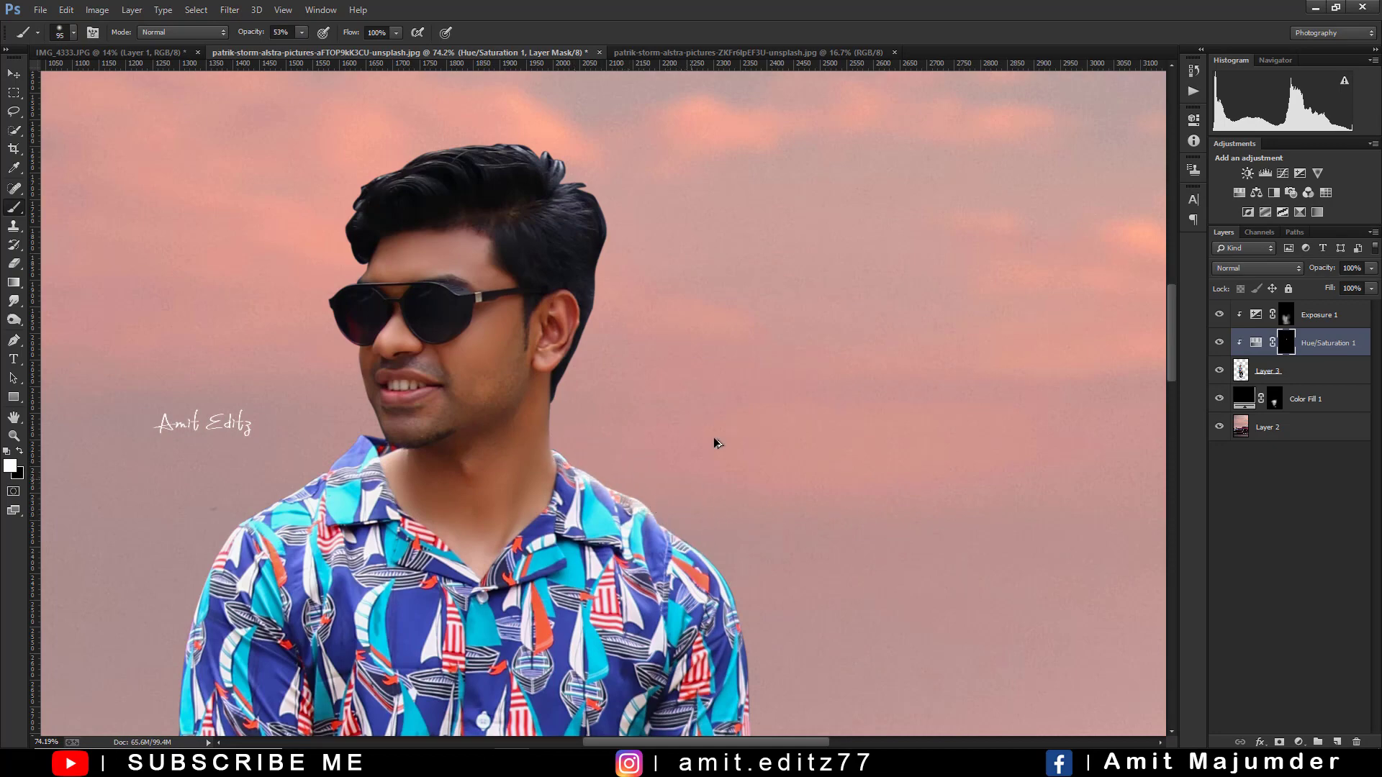
pyautogui.scroll(-3, 719, 438)
pyautogui.scroll(-2, 727, 442)
pyautogui.scroll(3, 731, 446)
pyautogui.scroll(3, 690, 596)
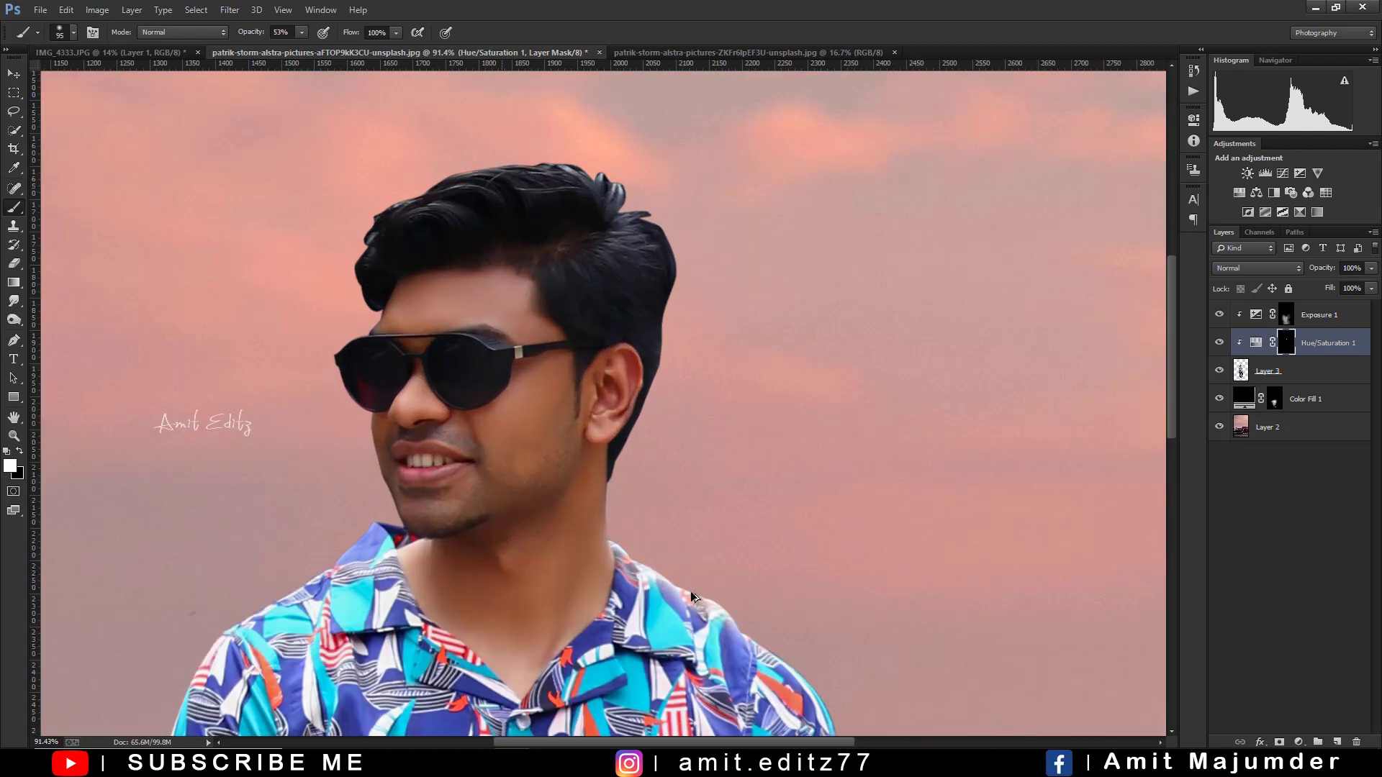
pyautogui.scroll(1, 691, 596)
pyautogui.moveTo(630, 542); pyautogui.dragTo(619, 538)
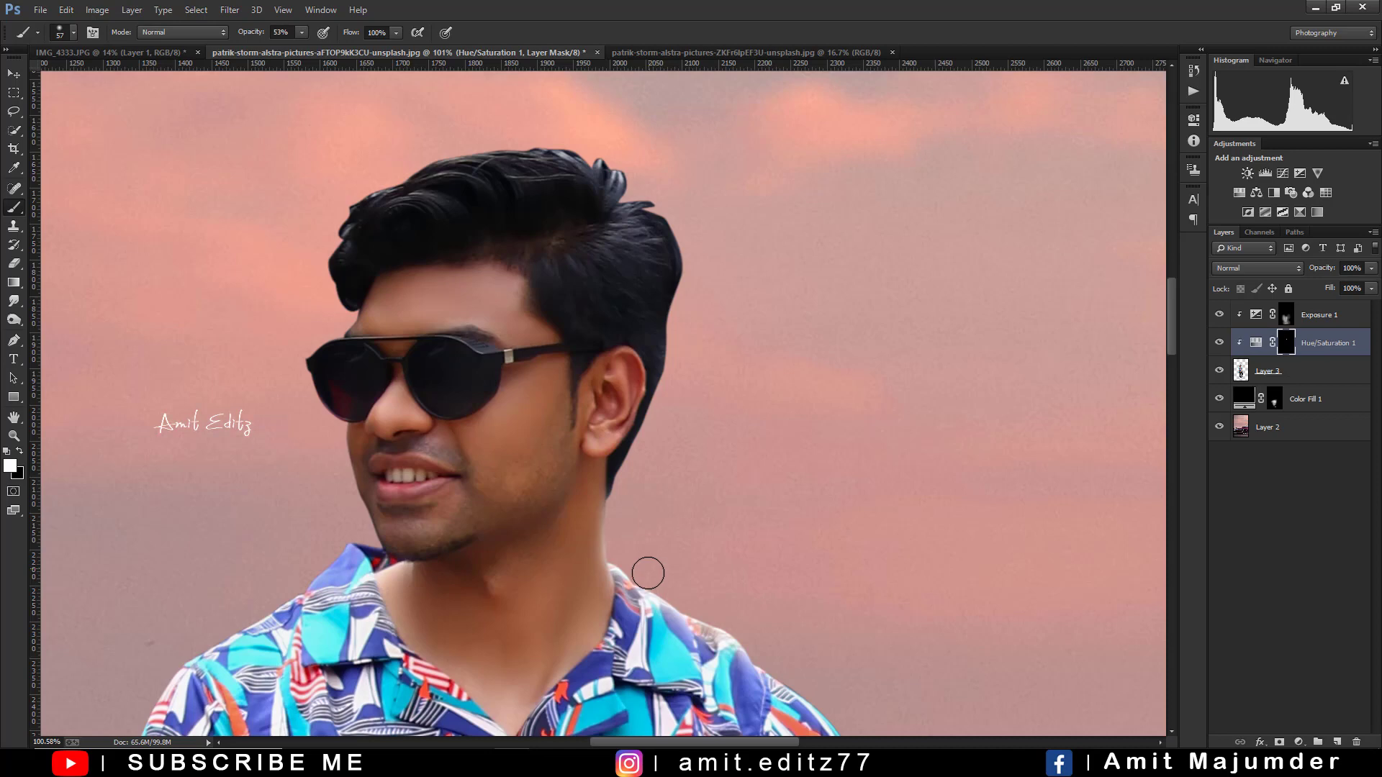
pyautogui.scroll(-2, 648, 573)
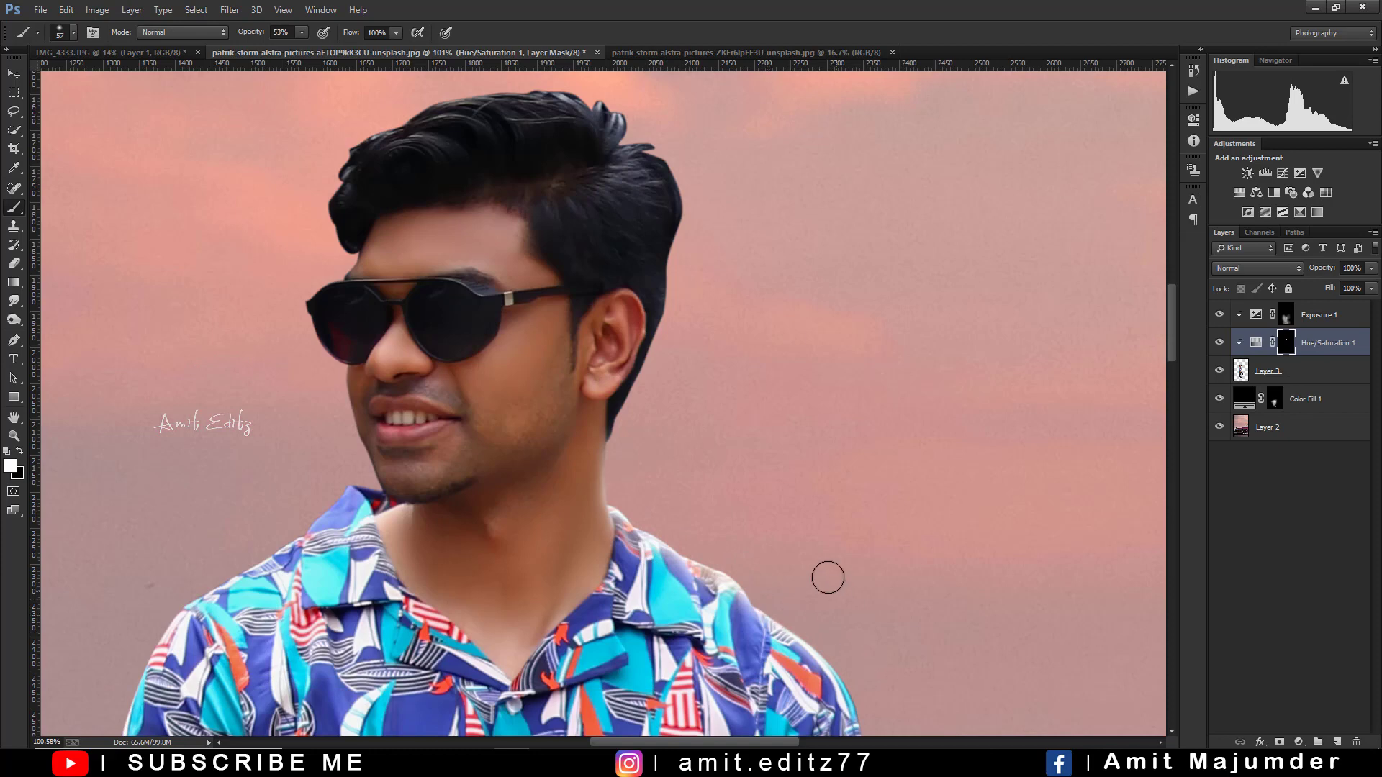
pyautogui.scroll(-3, 827, 577)
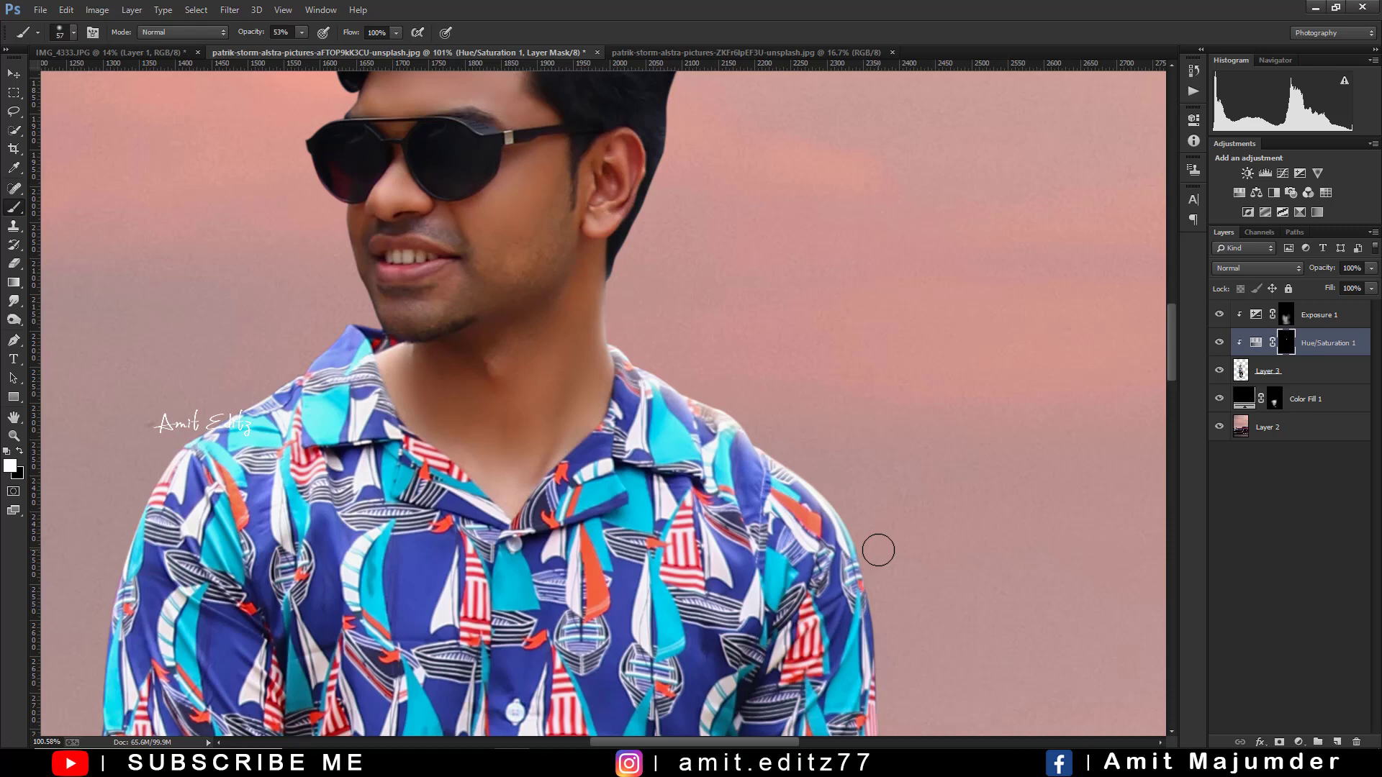
# - Paint the warm tint onto the Hue/Saturation mask along the man's right sleeve and arm edges
pyautogui.press('[')
pyautogui.press('[')
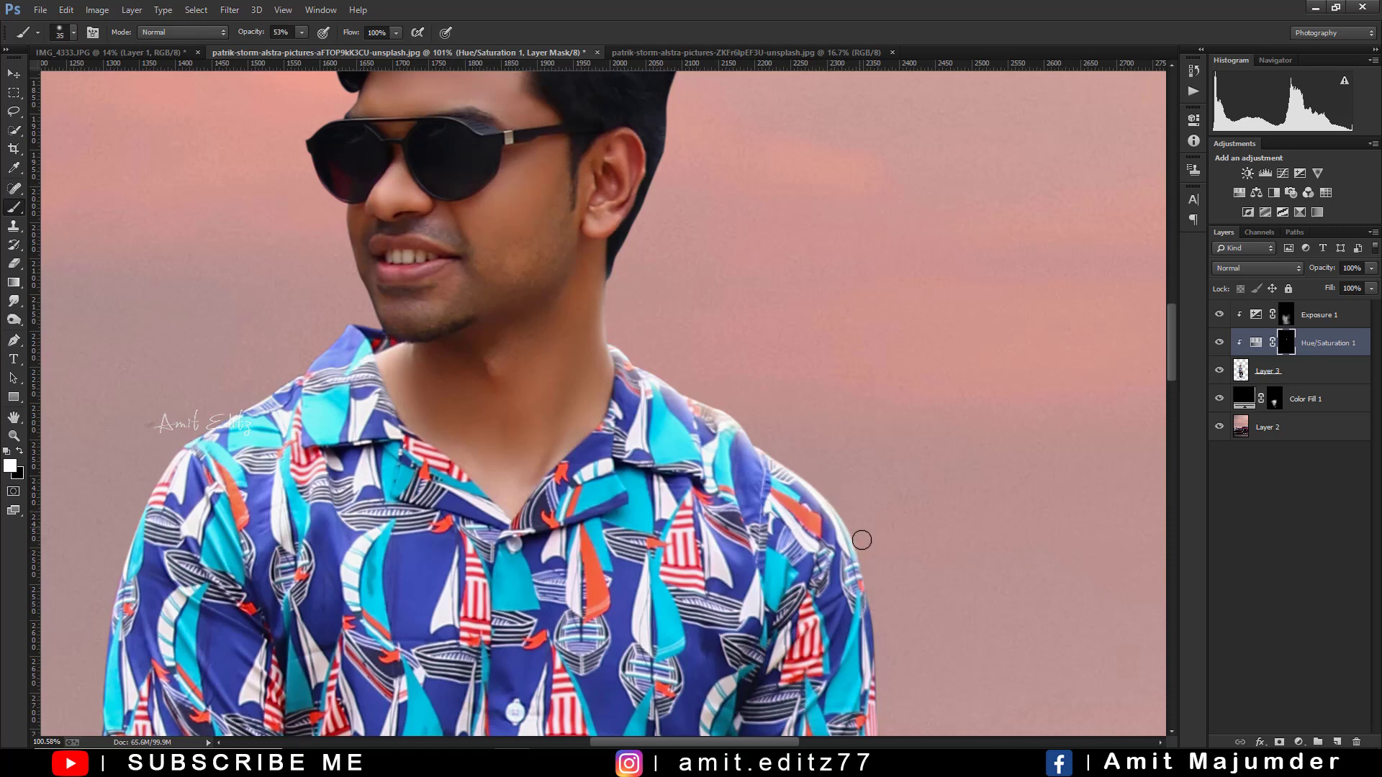
pyautogui.moveTo(873, 637)
pyautogui.mouseDown()
pyautogui.moveTo(834, 385)
pyautogui.moveTo(843, 413)
pyautogui.mouseUp()
pyautogui.moveTo(845, 354); pyautogui.dragTo(859, 524)
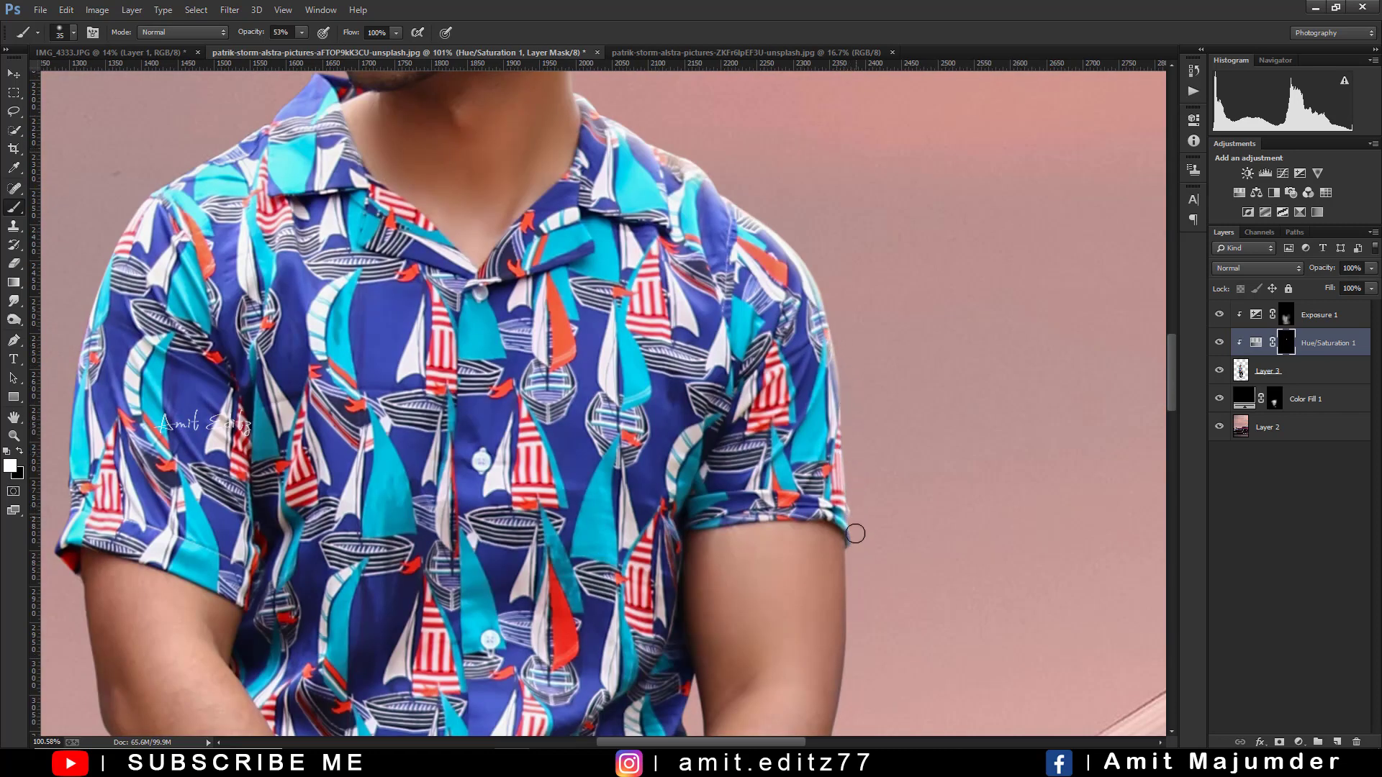
pyautogui.scroll(-3, 863, 514)
pyautogui.scroll(3, 865, 514)
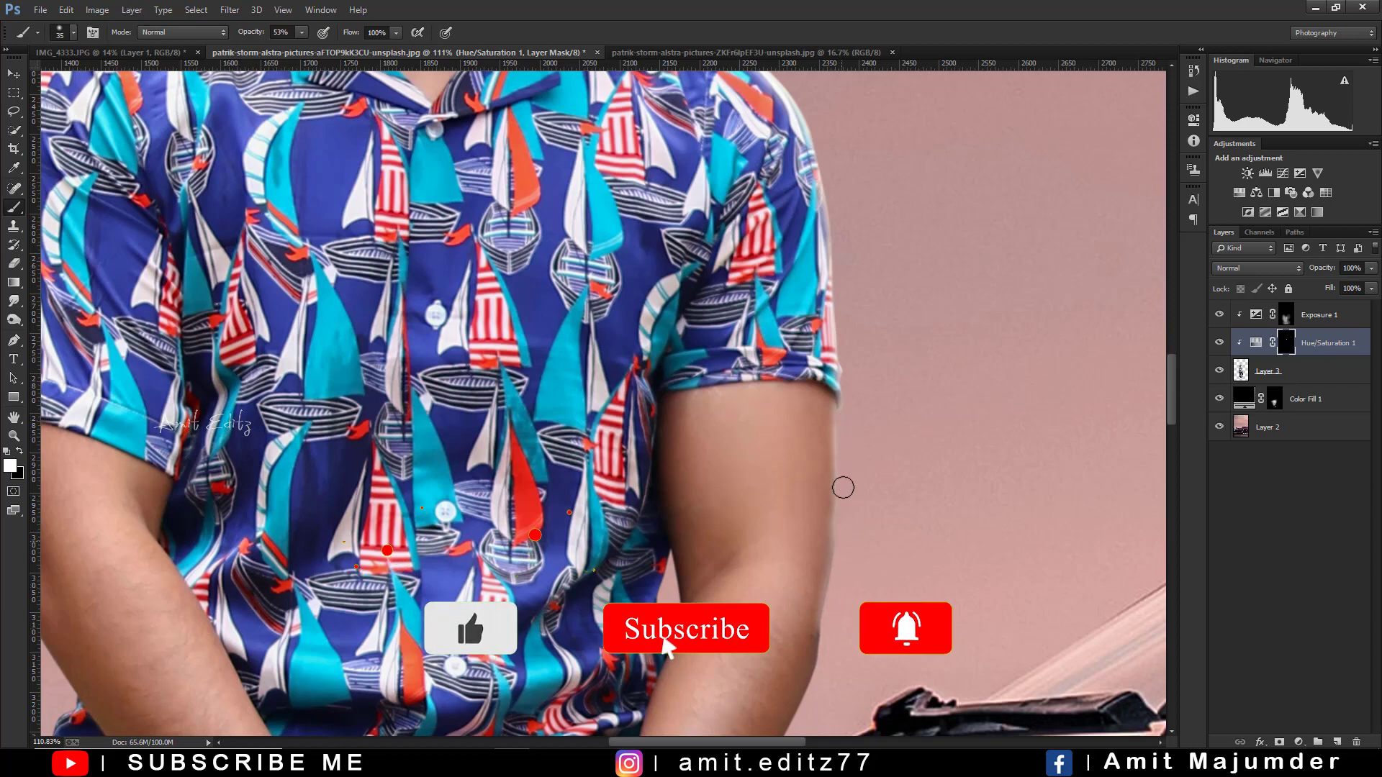
pyautogui.scroll(-3, 843, 468)
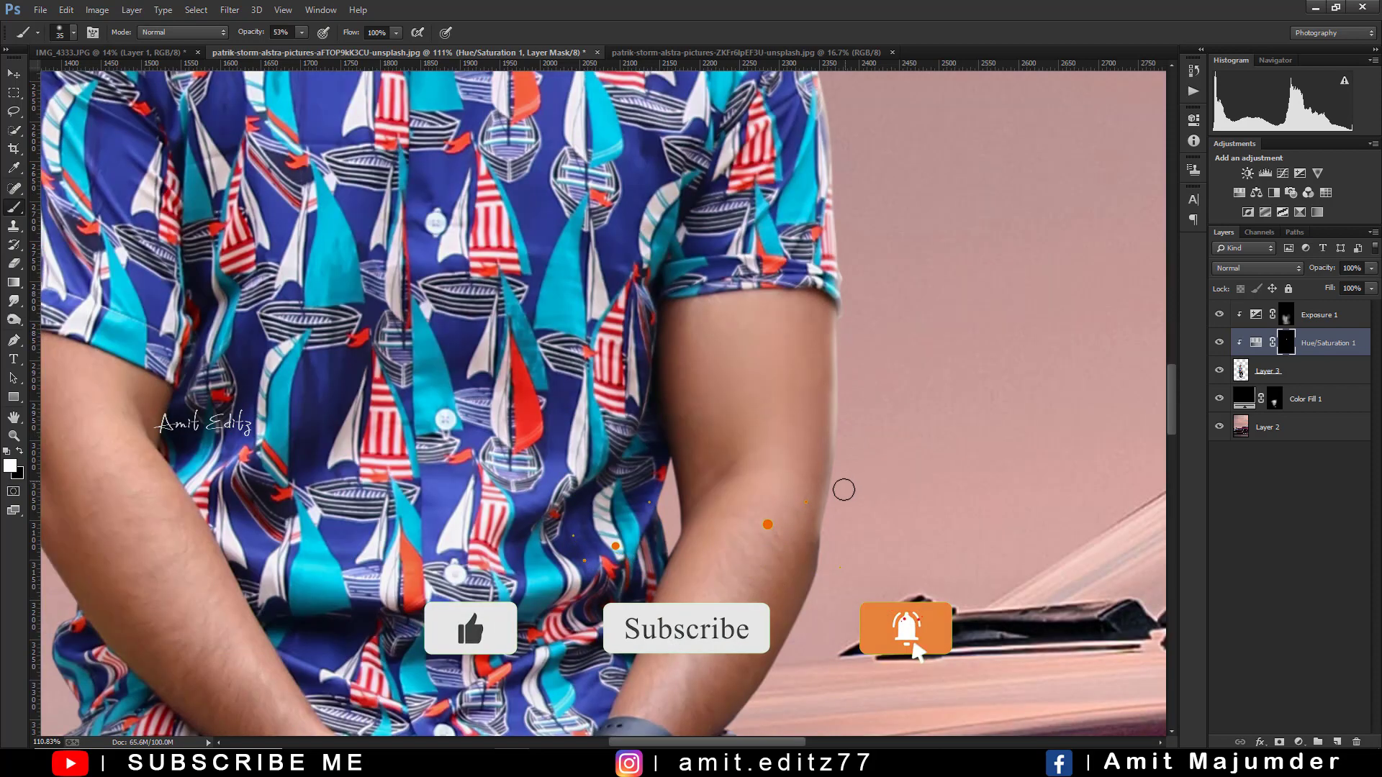
pyautogui.scroll(-3, 839, 456)
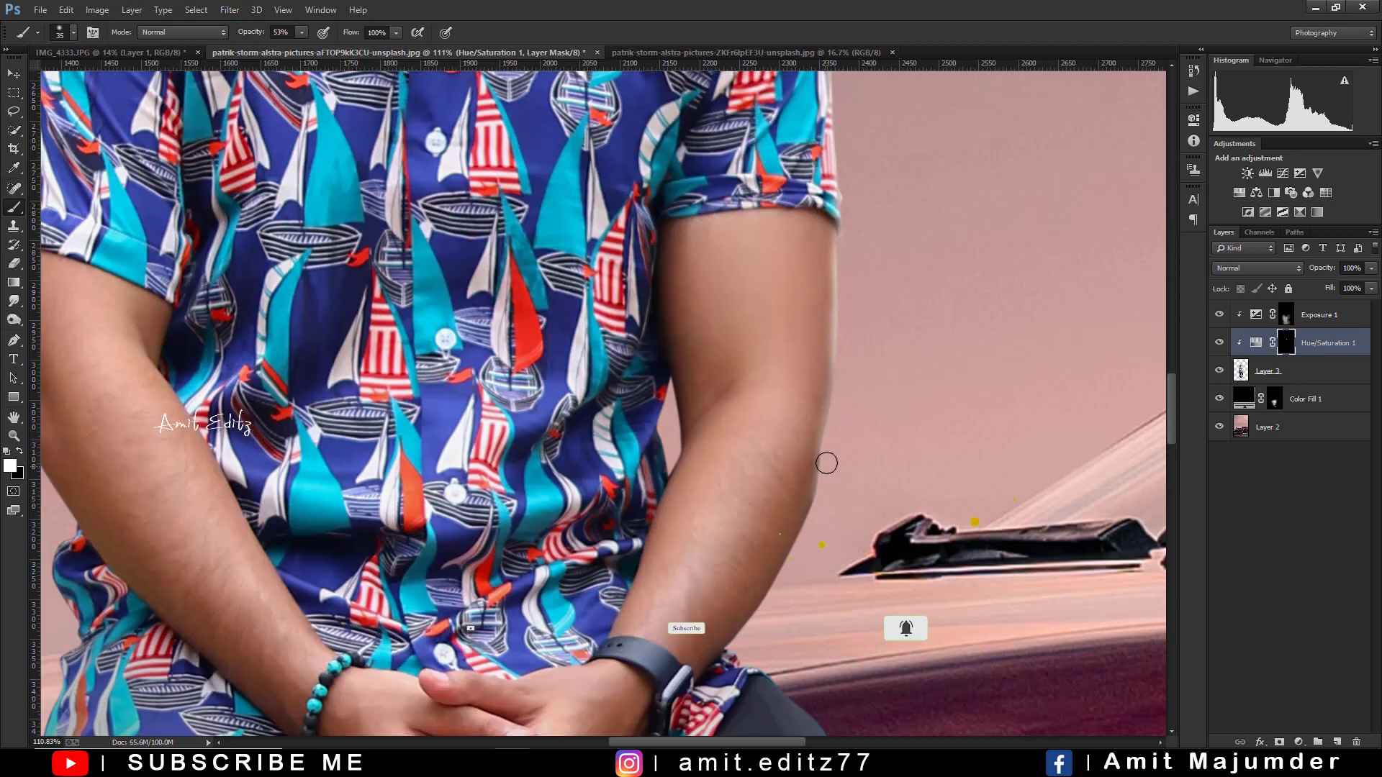
pyautogui.moveTo(830, 466)
pyautogui.mouseDown()
pyautogui.moveTo(784, 610)
pyautogui.moveTo(811, 612)
pyautogui.moveTo(855, 656)
pyautogui.mouseUp()
pyautogui.scroll(-3, 781, 590)
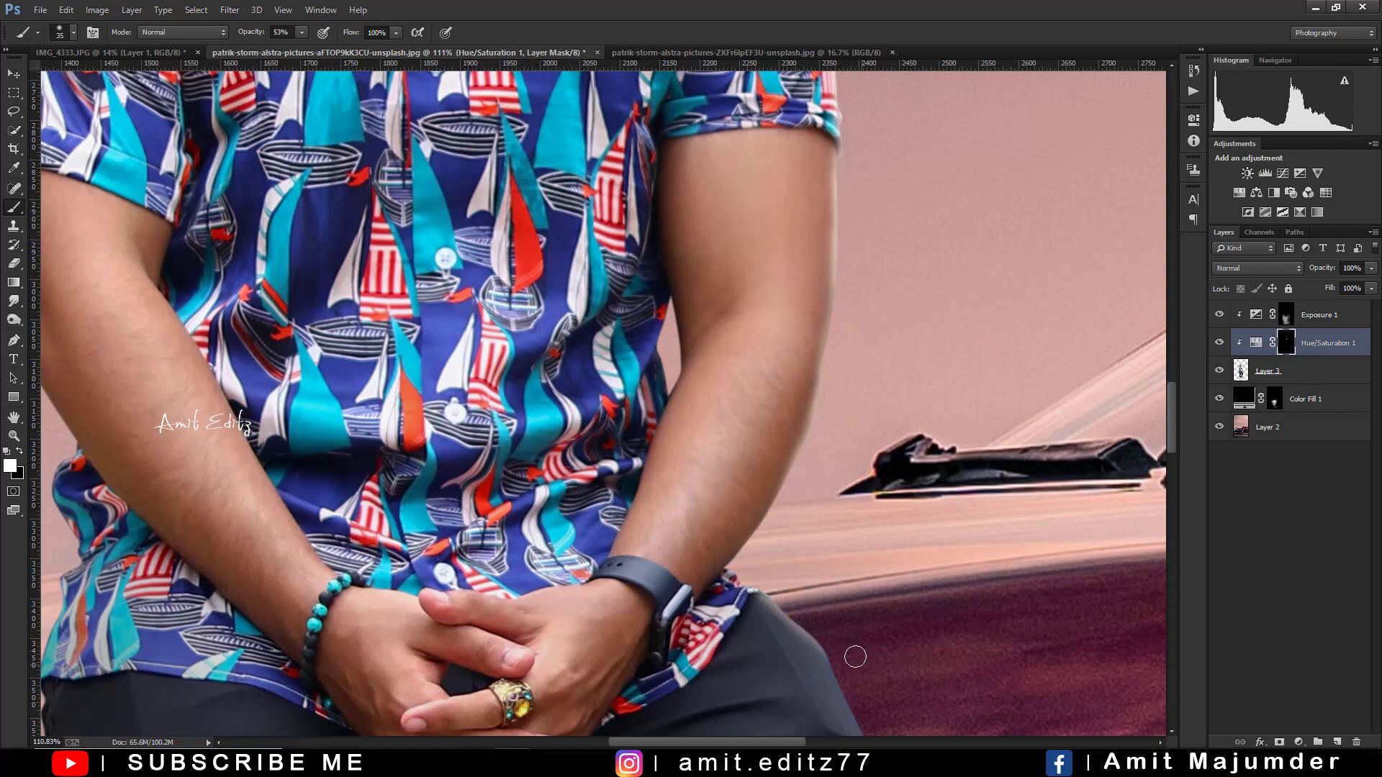
pyautogui.scroll(-3, 843, 669)
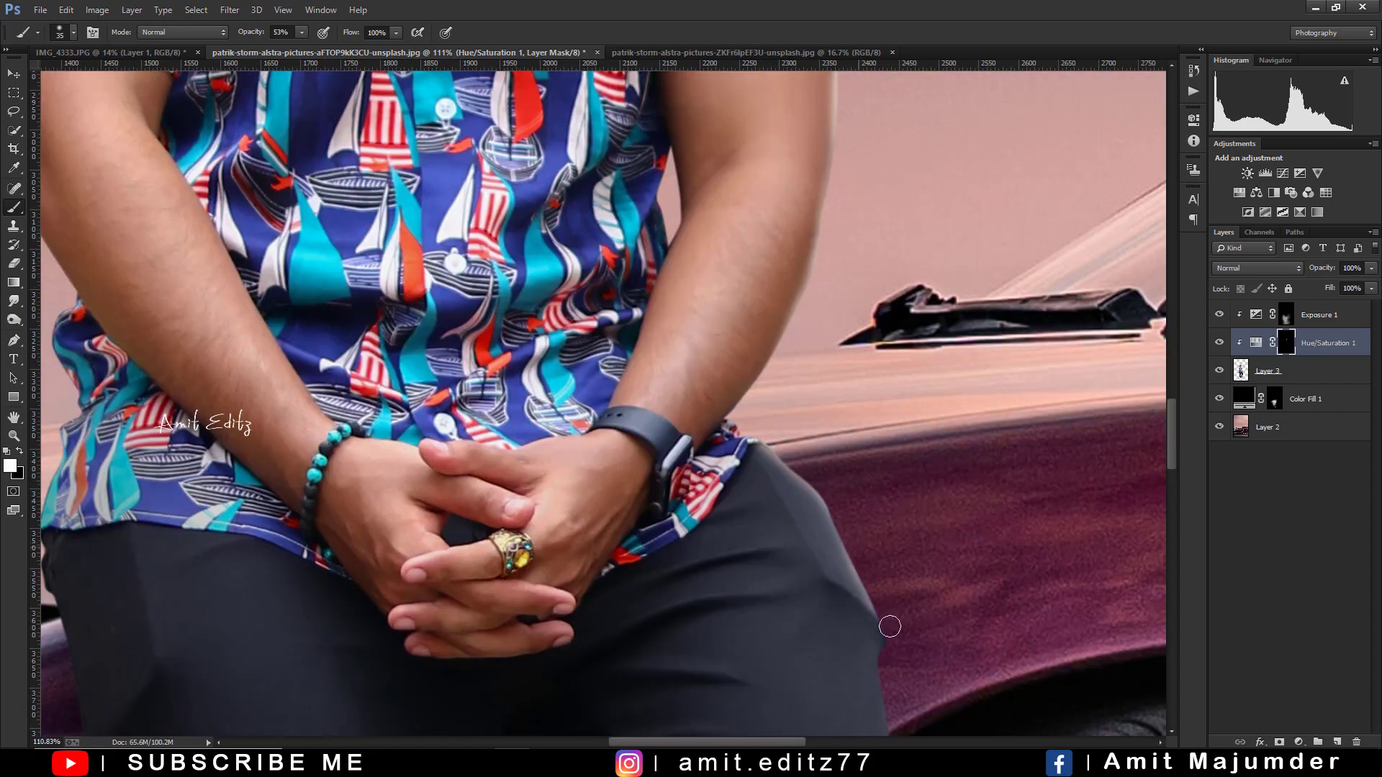
pyautogui.scroll(-5, 907, 606)
pyautogui.scroll(-2, 907, 606)
# - Zoom in on the jeans beside the wheel and touch up the mask, toggling black and white
pyautogui.scroll(3, 909, 561)
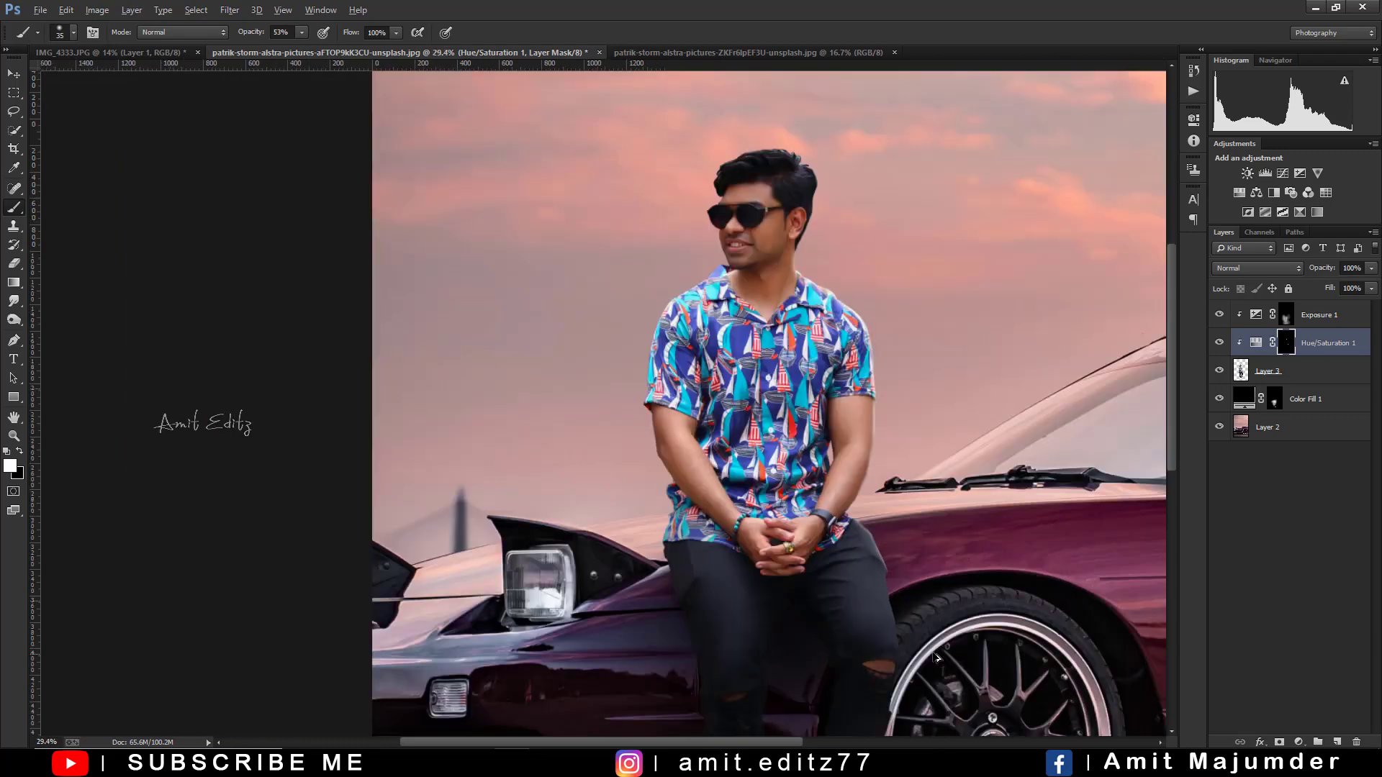
pyautogui.scroll(1, 909, 517)
pyautogui.scroll(3, 908, 516)
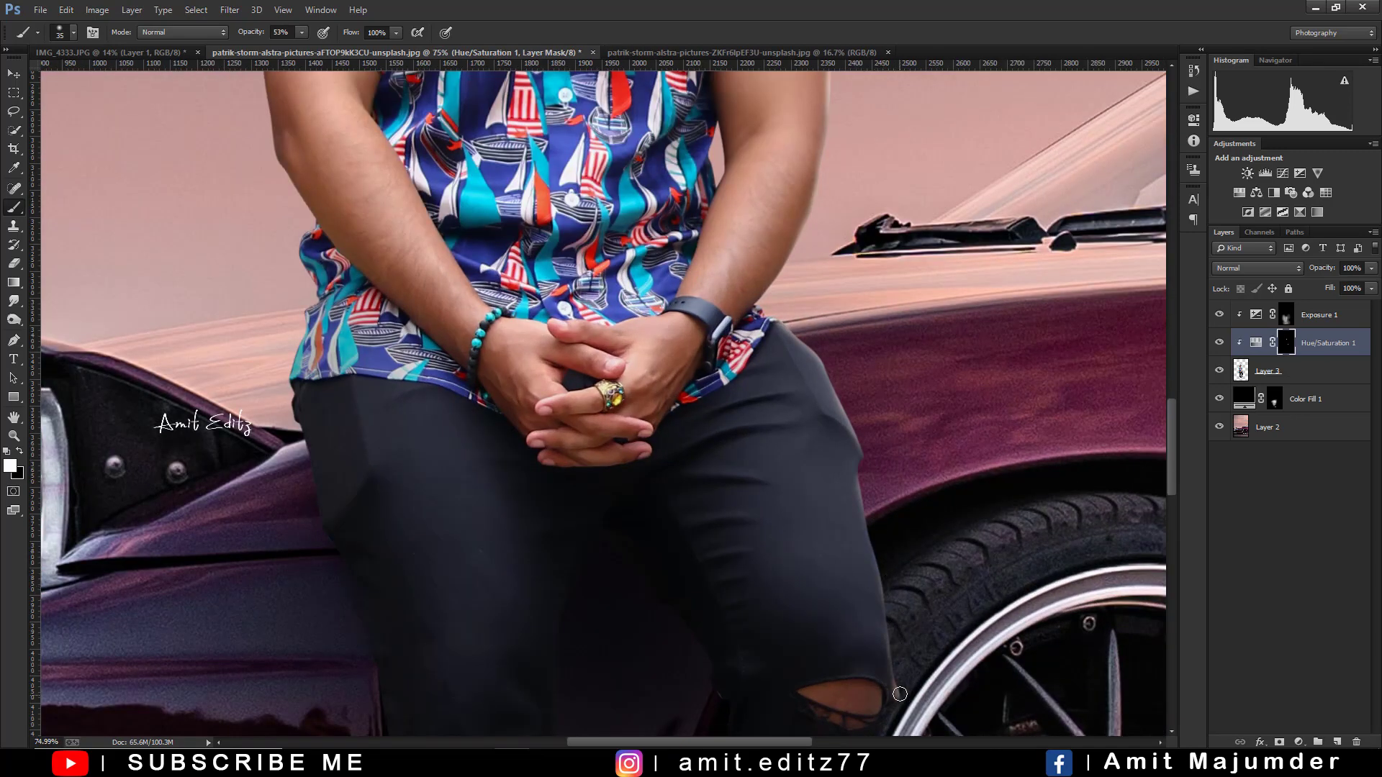
pyautogui.scroll(-2, 899, 694)
pyautogui.scroll(-1, 911, 573)
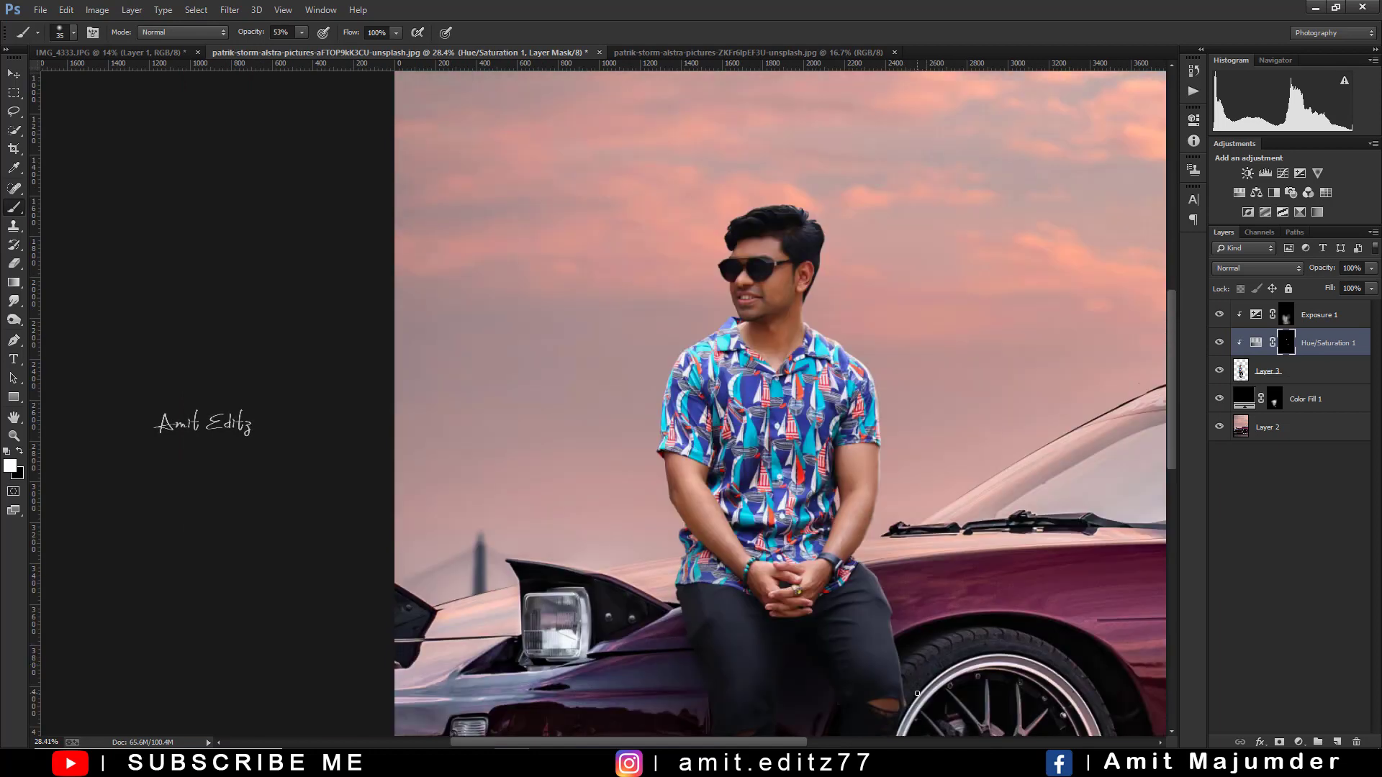
pyautogui.scroll(2, 917, 693)
pyautogui.scroll(2, 864, 590)
pyautogui.scroll(1, 808, 489)
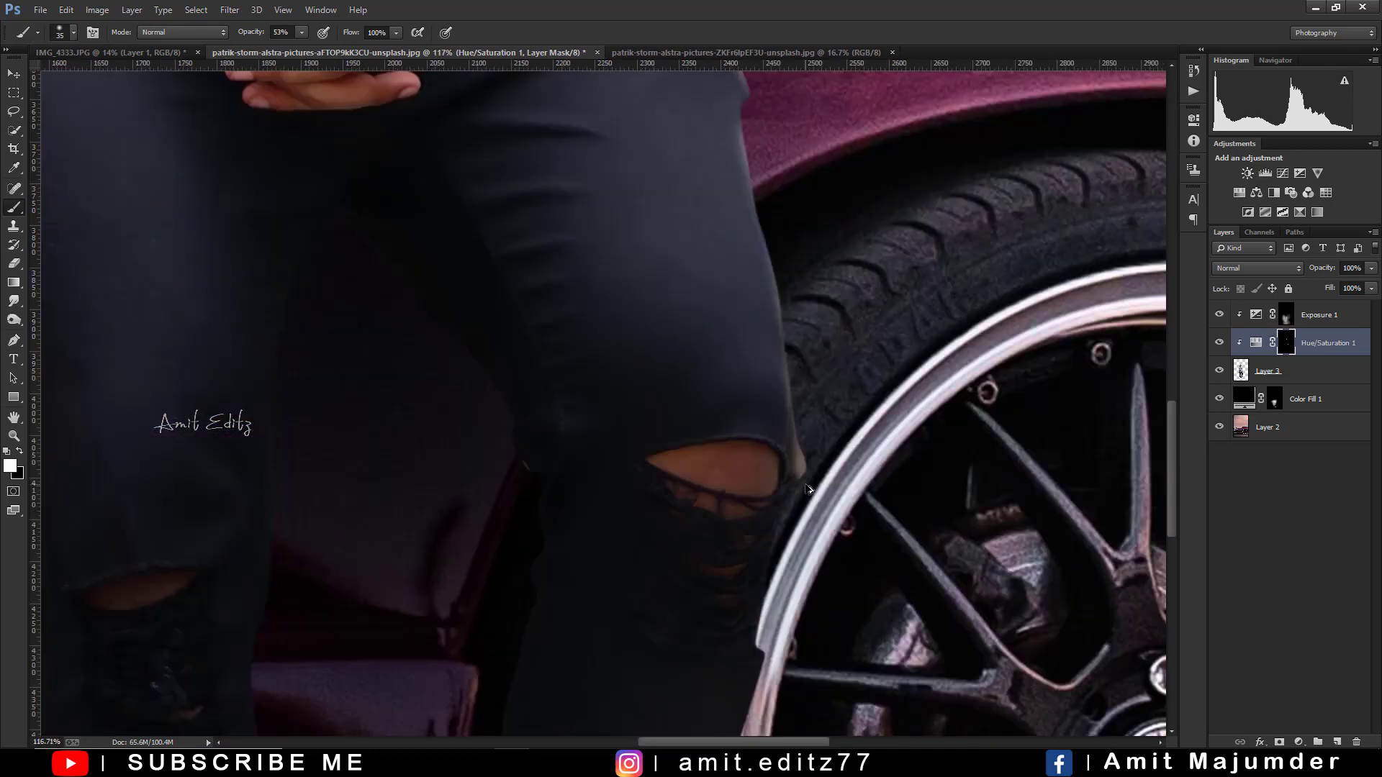
pyautogui.press('x')
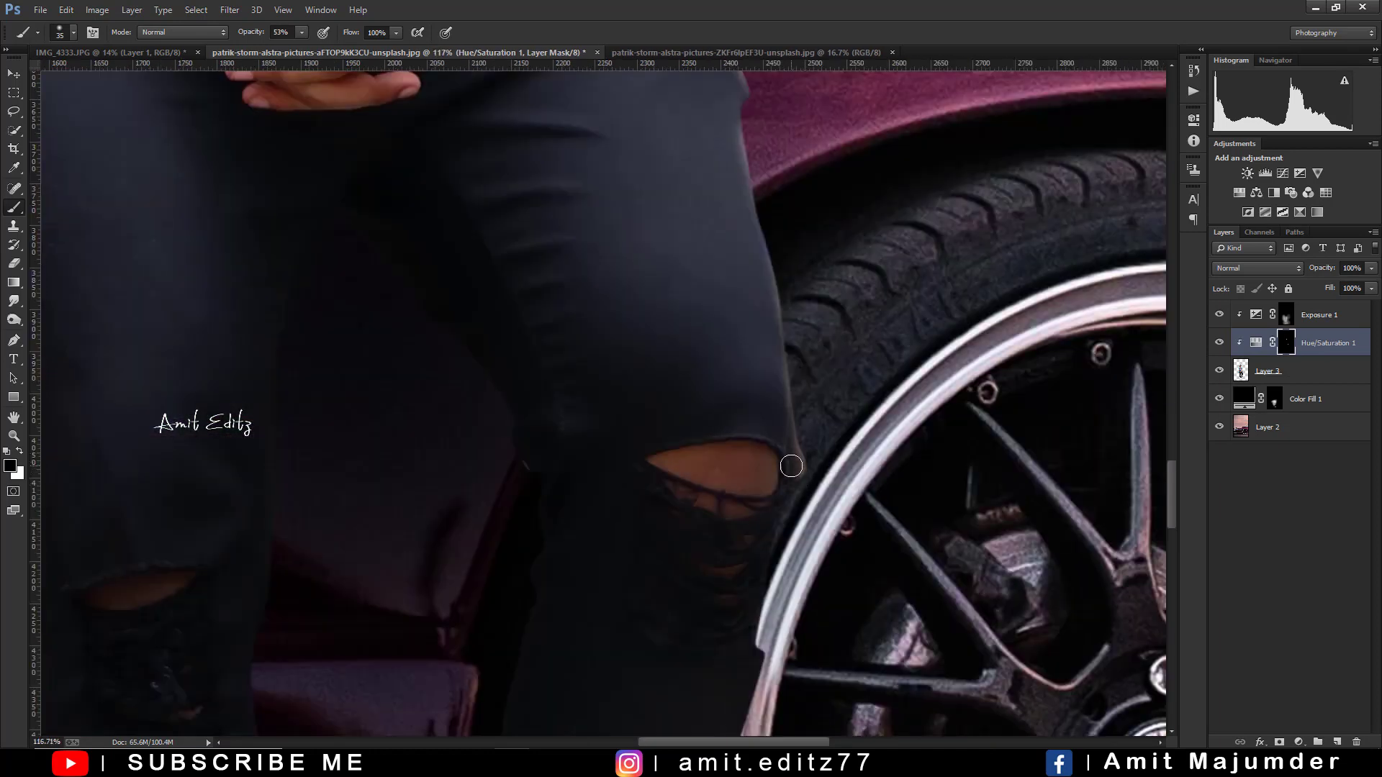
pyautogui.press('x')
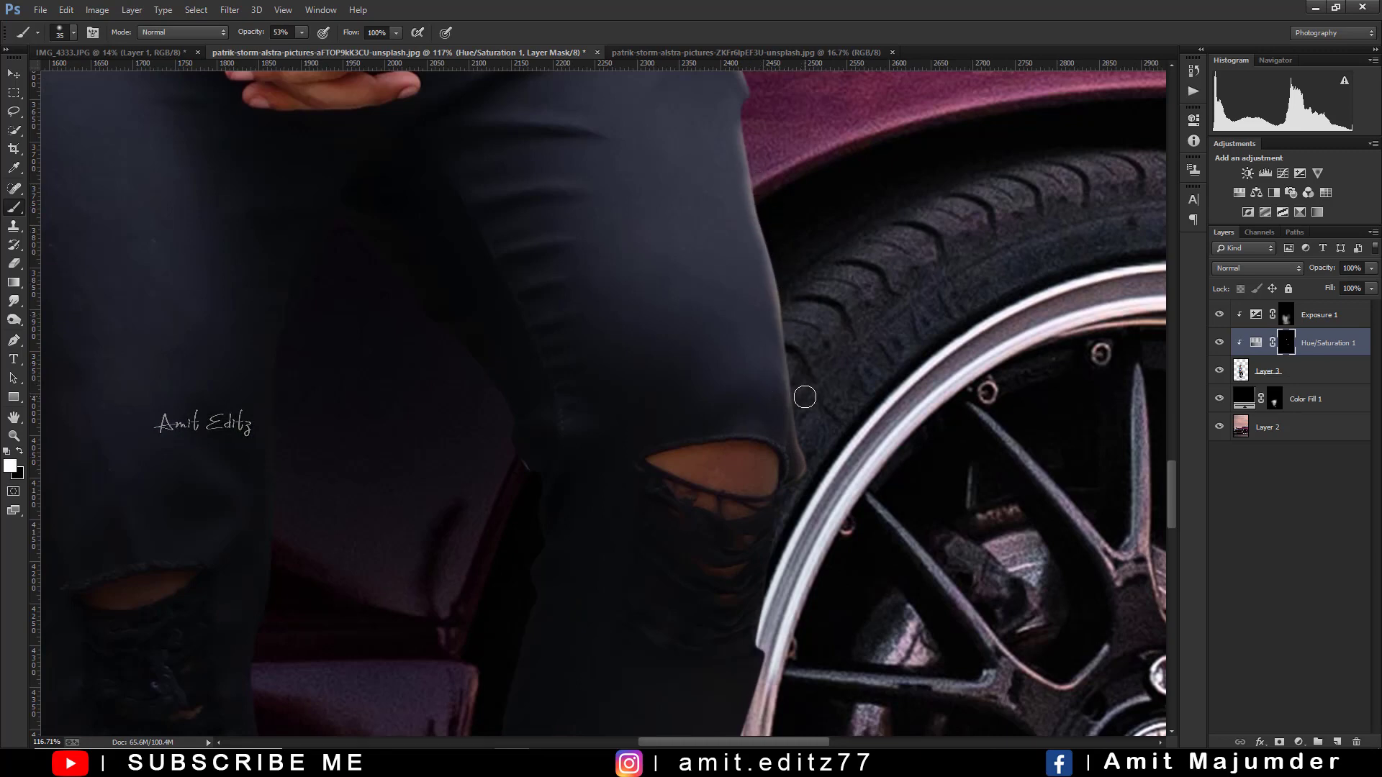
pyautogui.scroll(-1, 804, 396)
pyautogui.scroll(-2, 792, 393)
pyautogui.scroll(-1, 777, 388)
# - Set white as the paint colour and inspect the mask around the clasped hands and arms
pyautogui.scroll(-1, 763, 383)
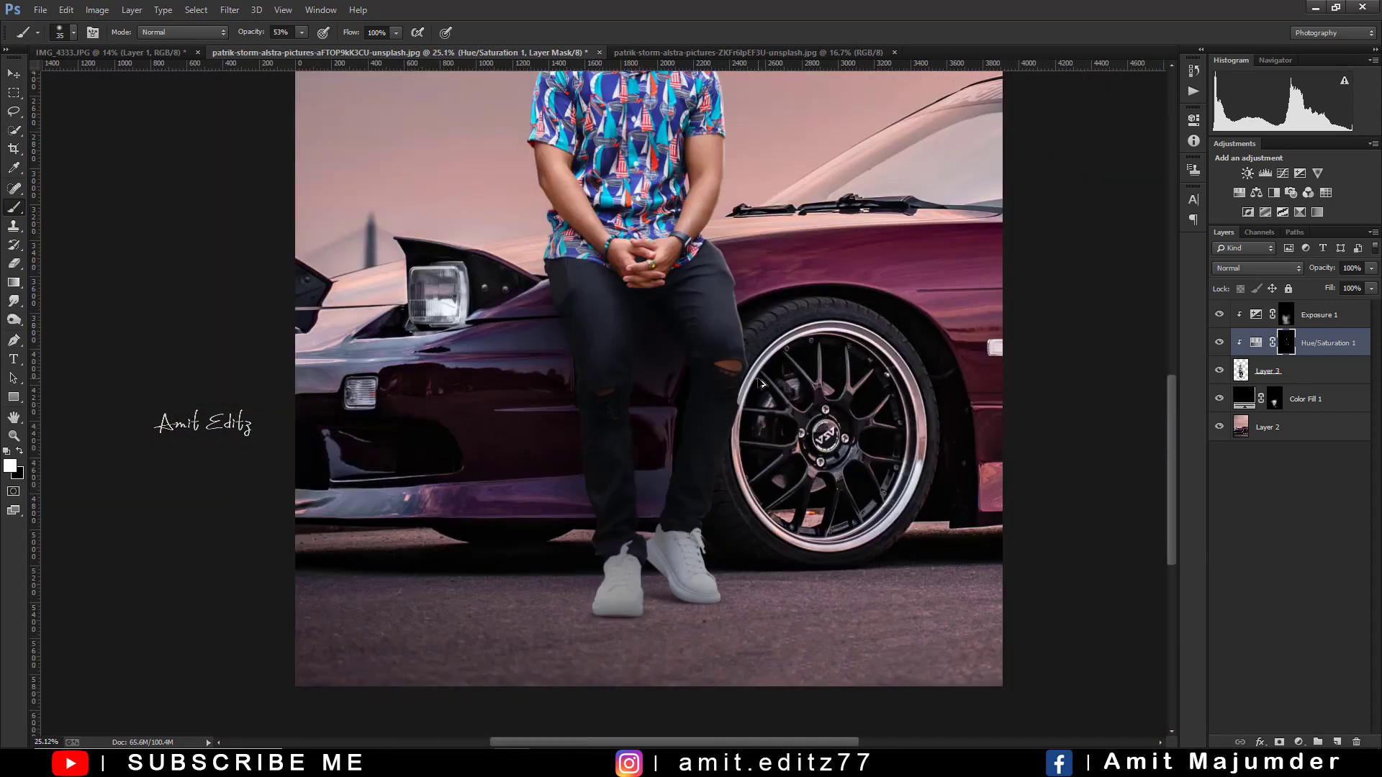
pyautogui.scroll(-1, 761, 383)
pyautogui.scroll(1, 668, 369)
pyautogui.scroll(1, 632, 386)
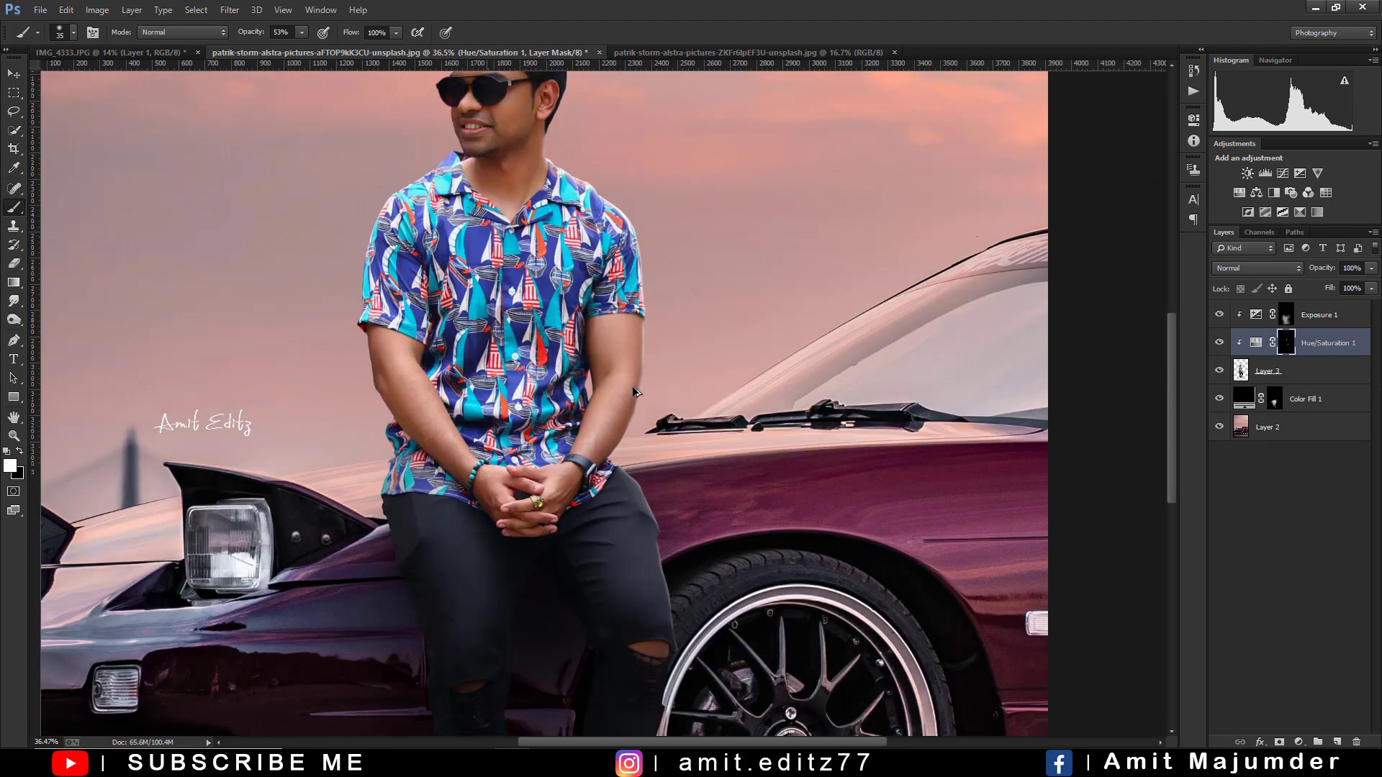
pyautogui.scroll(1, 646, 304)
pyautogui.scroll(1, 637, 318)
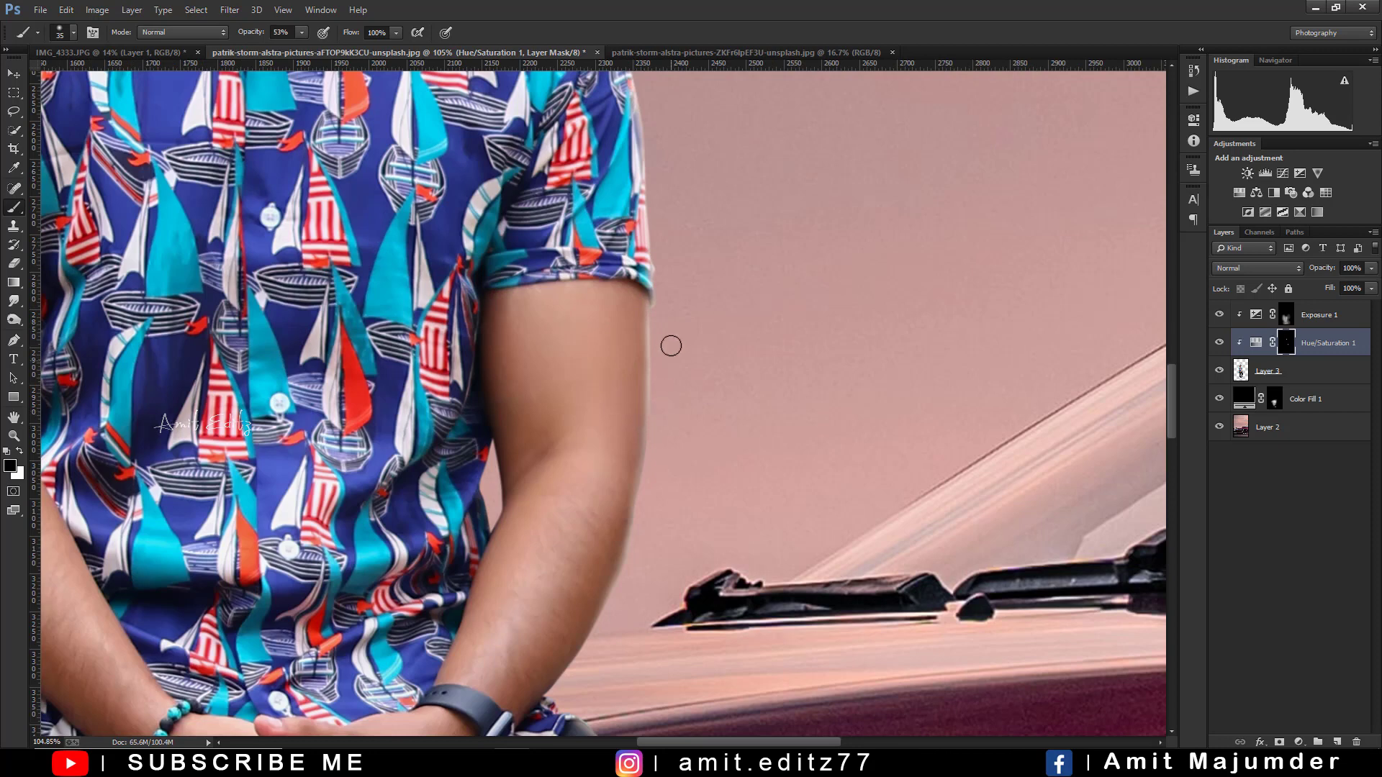
pyautogui.press('x')
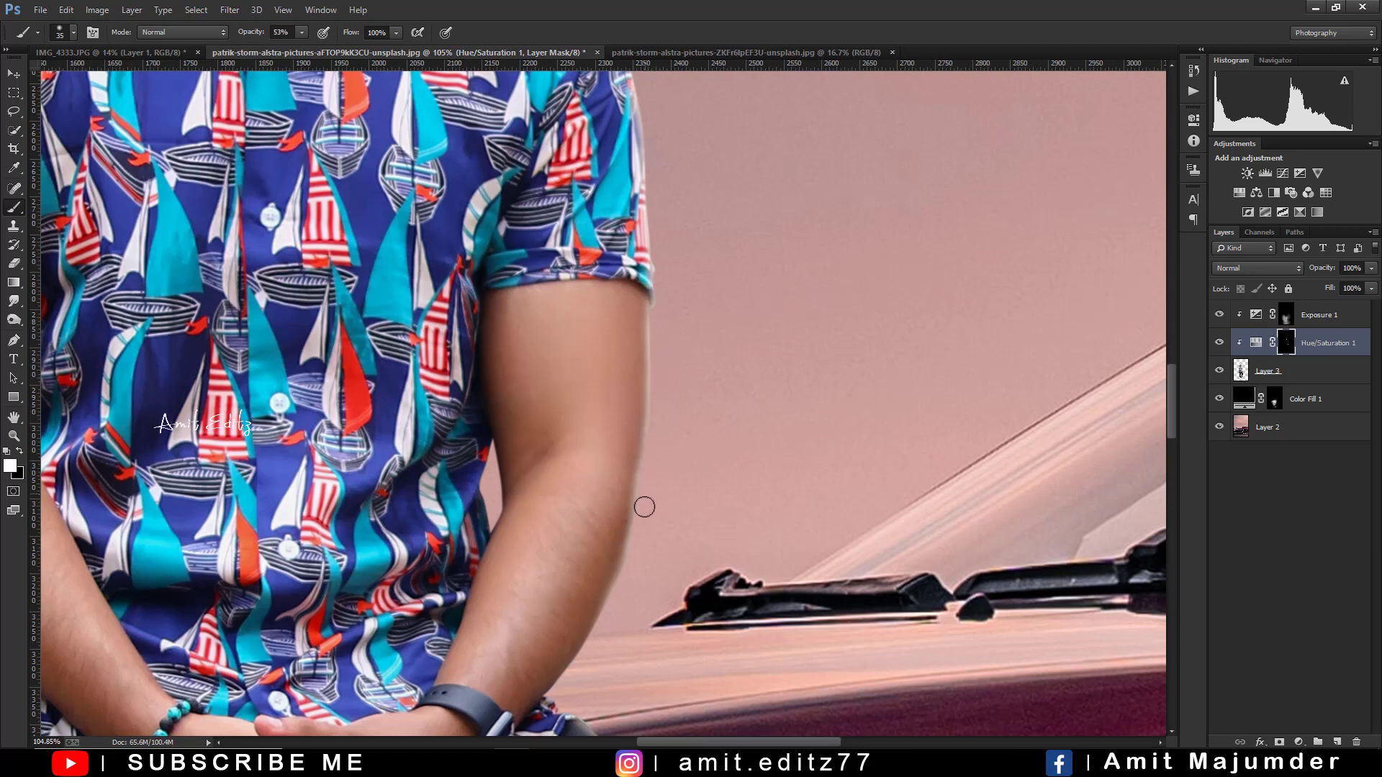
pyautogui.moveTo(657, 487); pyautogui.dragTo(703, 269)
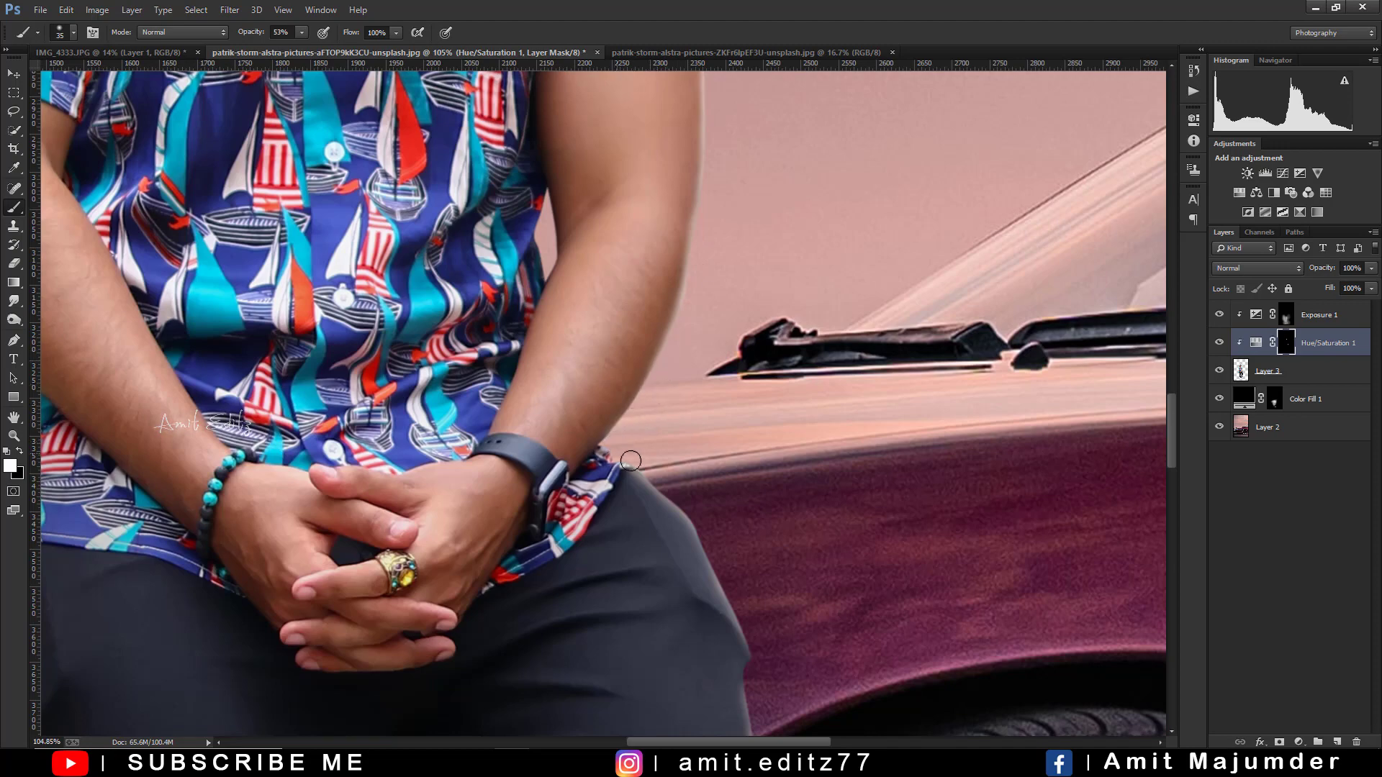
pyautogui.scroll(-5, 770, 343)
pyautogui.scroll(2, 874, 250)
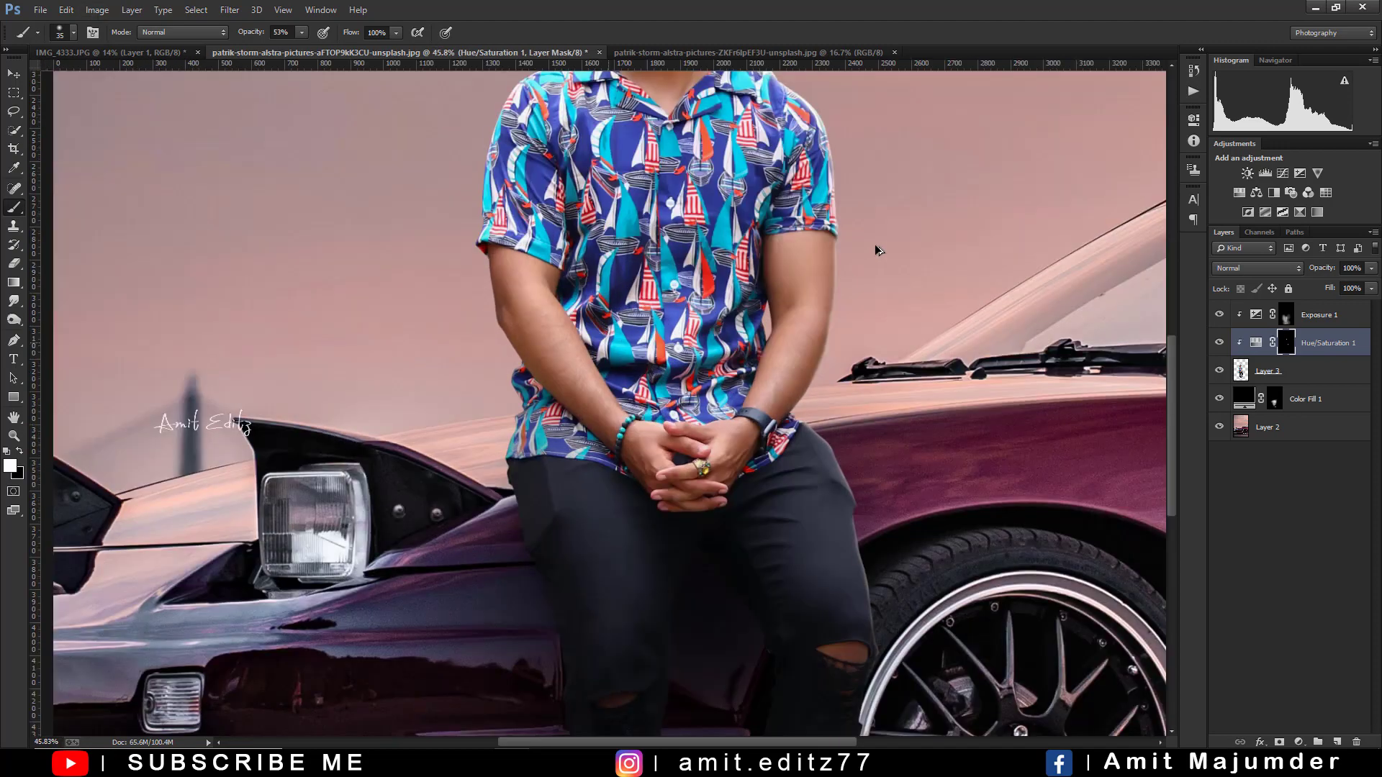
pyautogui.scroll(2, 876, 250)
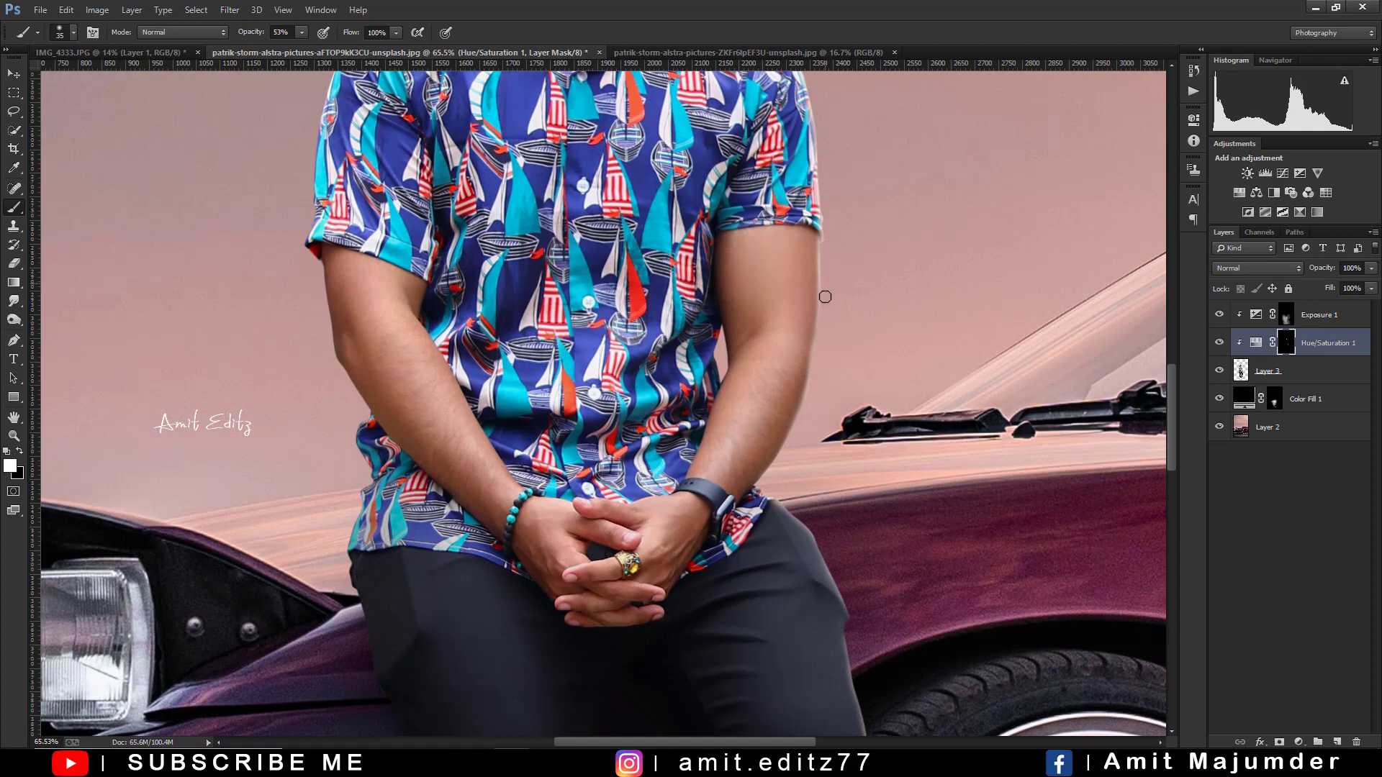
pyautogui.scroll(-1, 828, 349)
pyautogui.scroll(-6, 857, 345)
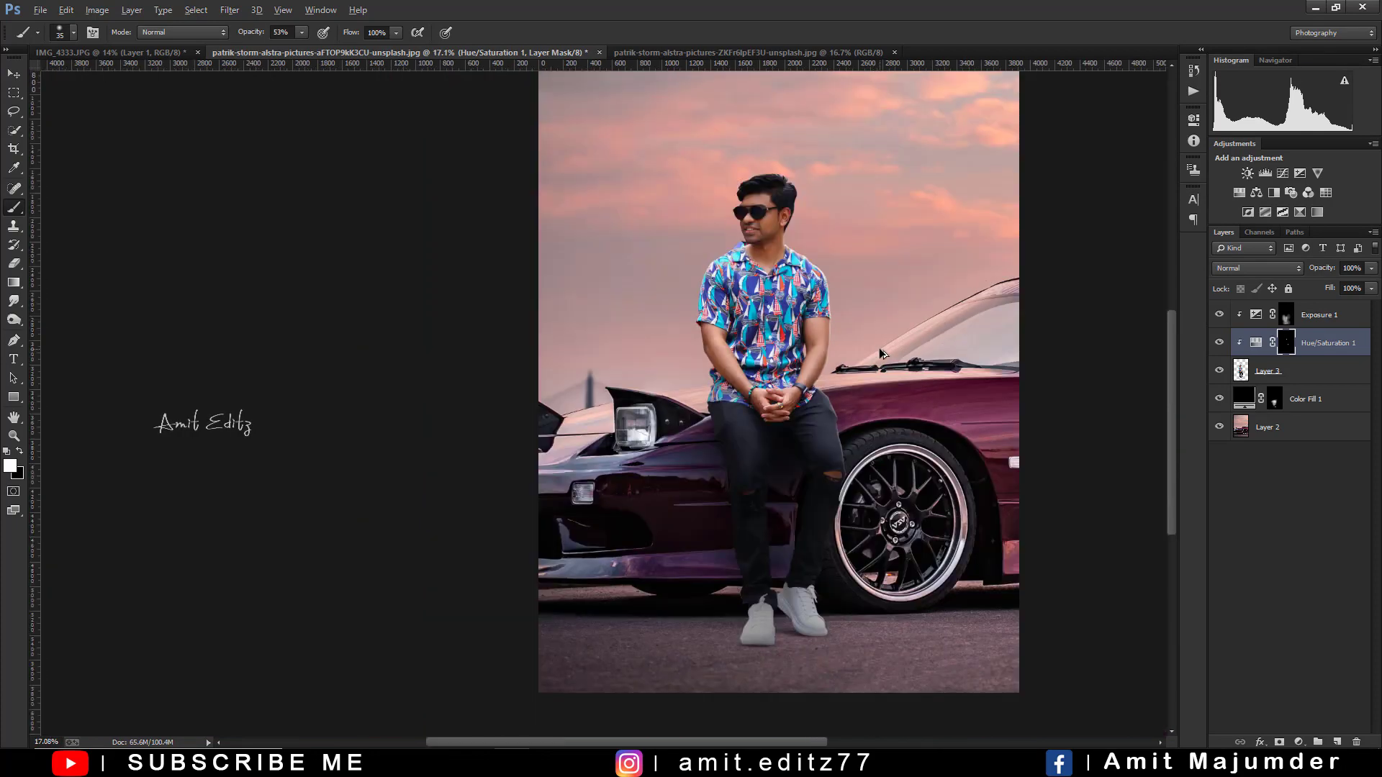
pyautogui.scroll(1, 832, 222)
pyautogui.scroll(5, 821, 243)
pyautogui.scroll(4, 752, 321)
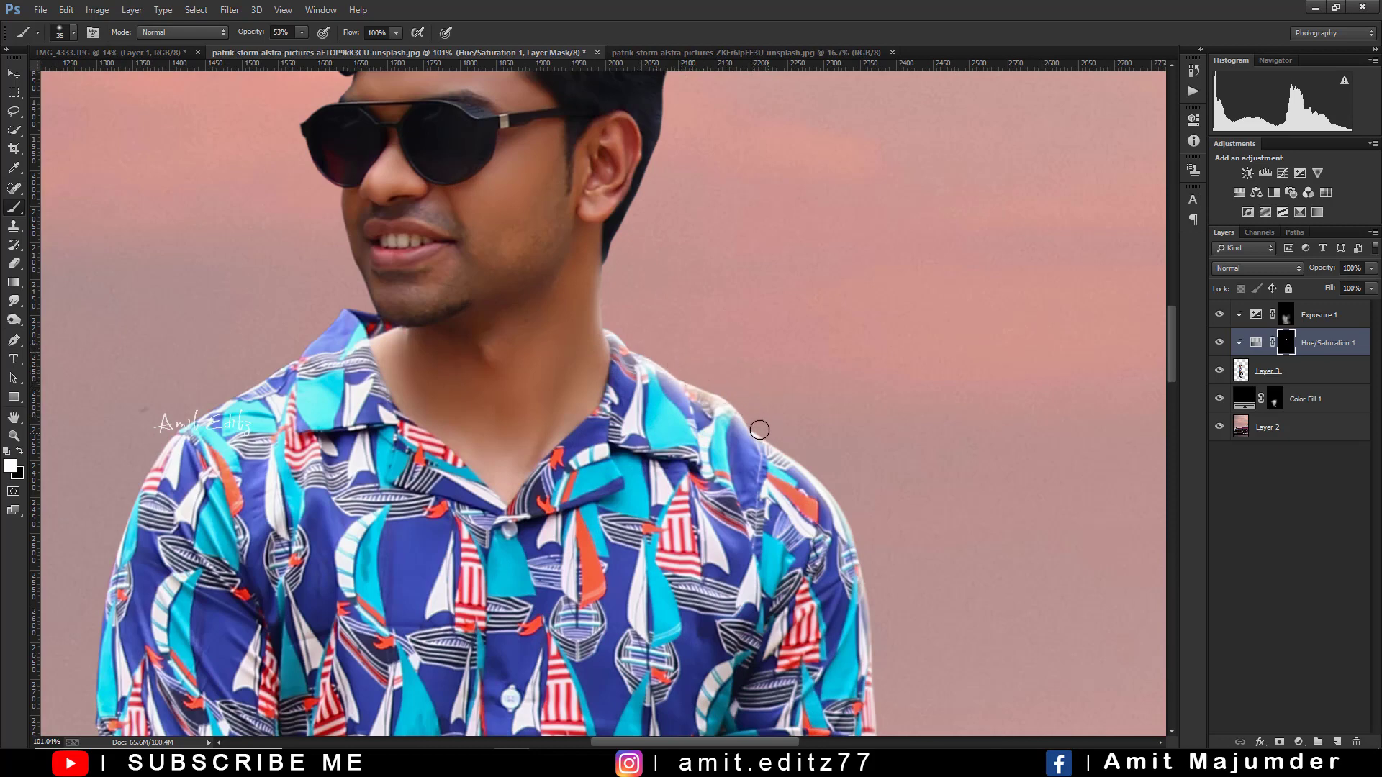
pyautogui.scroll(-2, 626, 306)
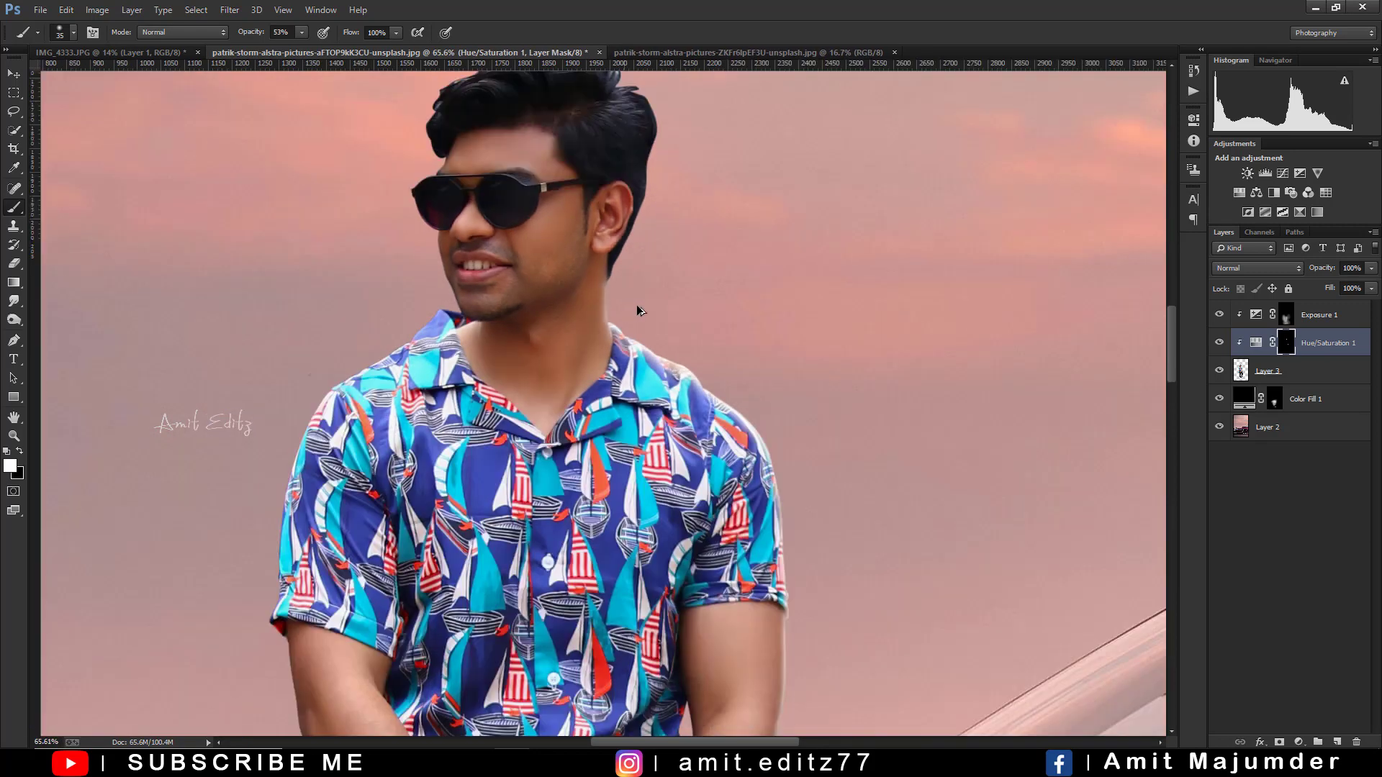
pyautogui.scroll(-3, 647, 191)
pyautogui.scroll(3, 655, 206)
pyautogui.scroll(2, 647, 274)
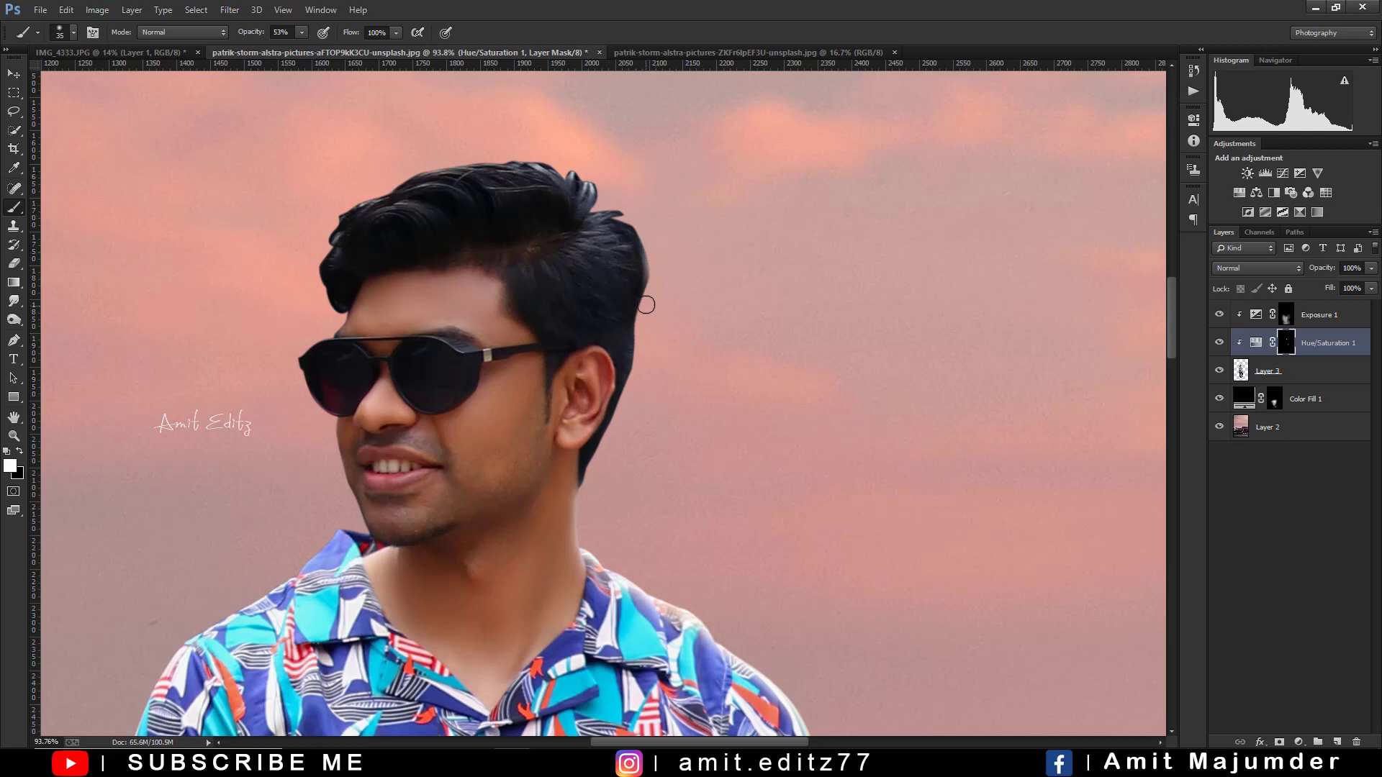
pyautogui.scroll(-3, 688, 421)
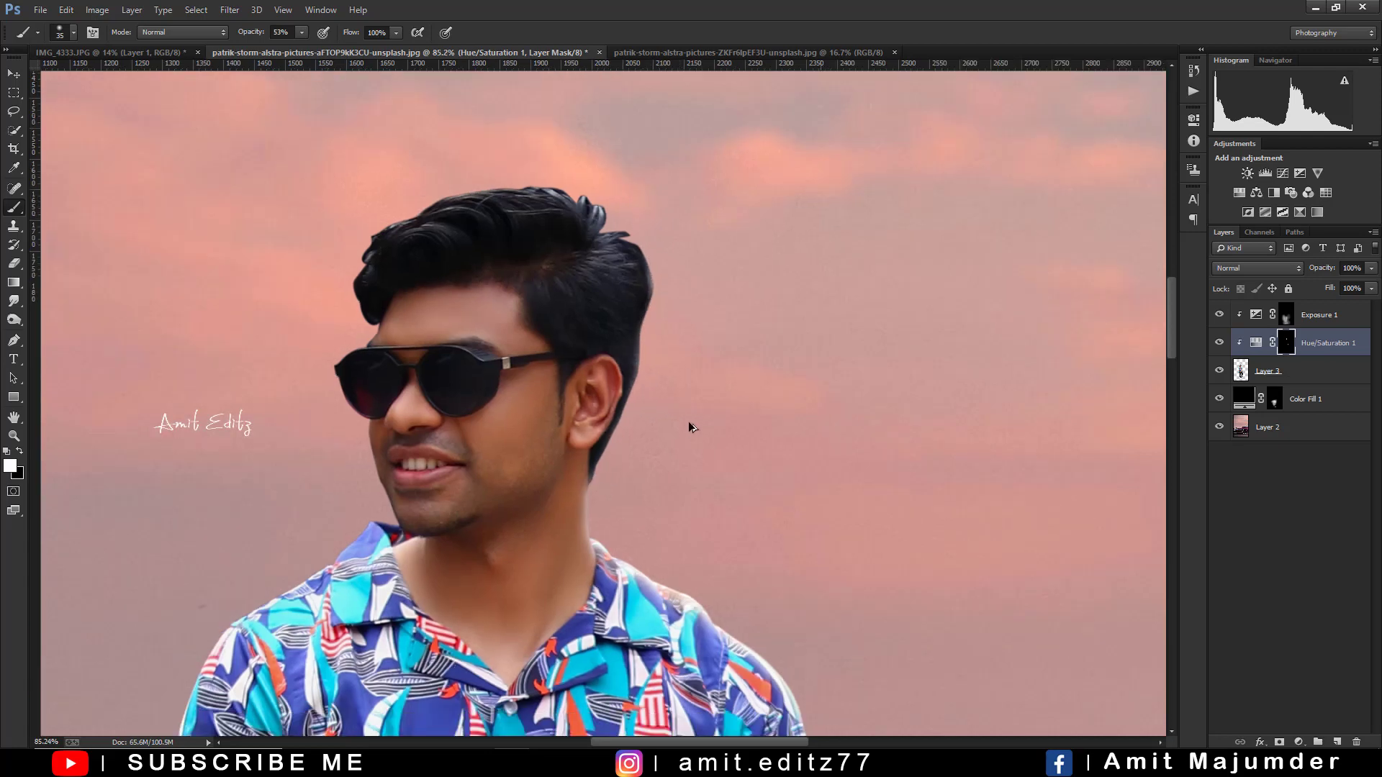
pyautogui.scroll(-3, 688, 421)
pyautogui.scroll(4, 709, 329)
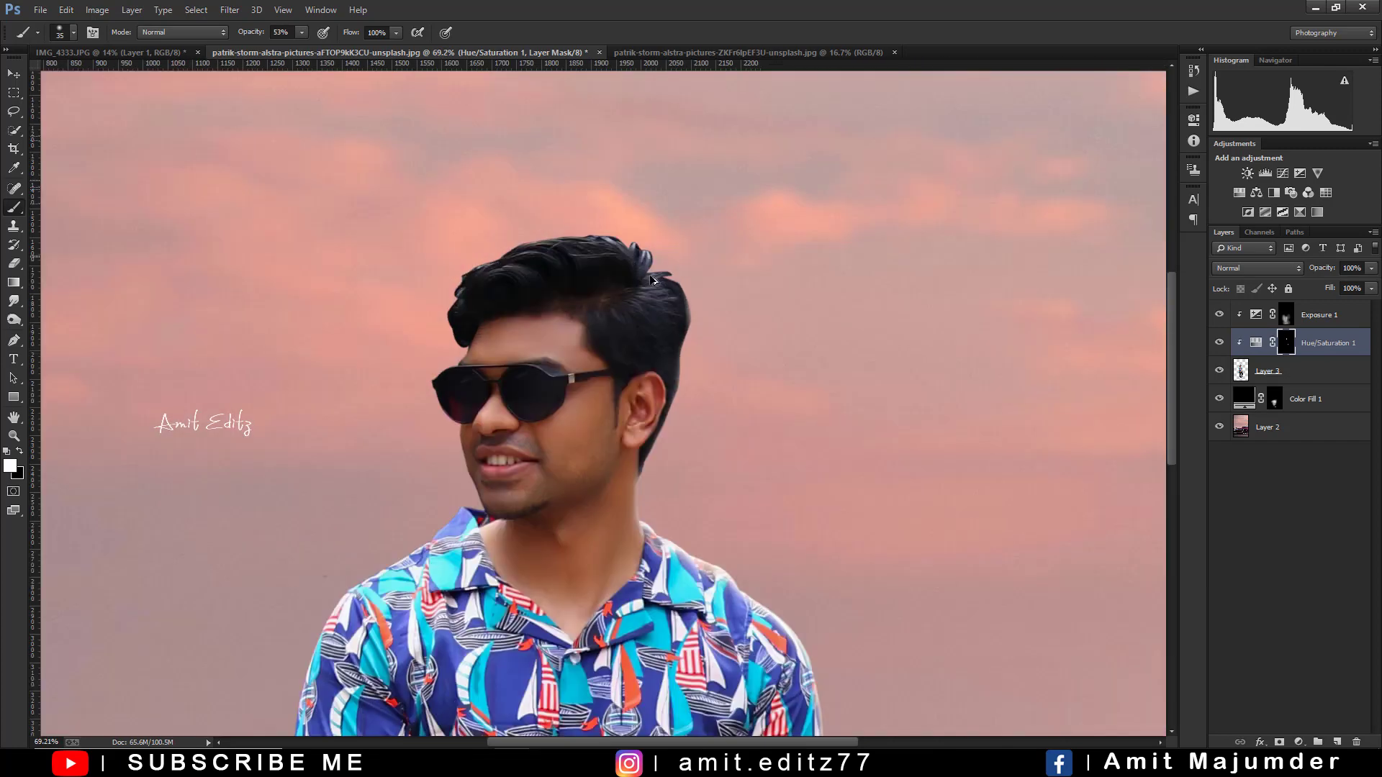
pyautogui.scroll(2, 675, 276)
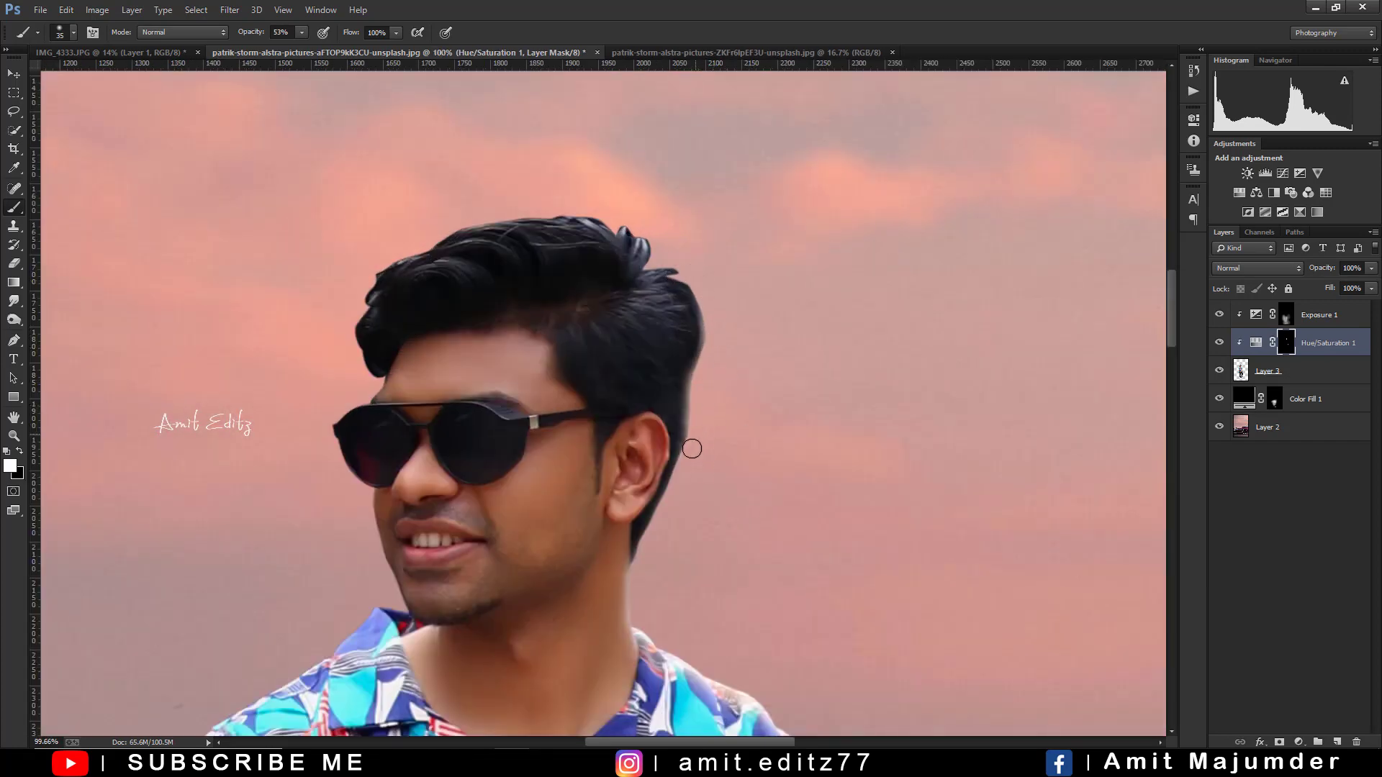
pyautogui.scroll(-2, 727, 429)
pyautogui.scroll(-3, 728, 429)
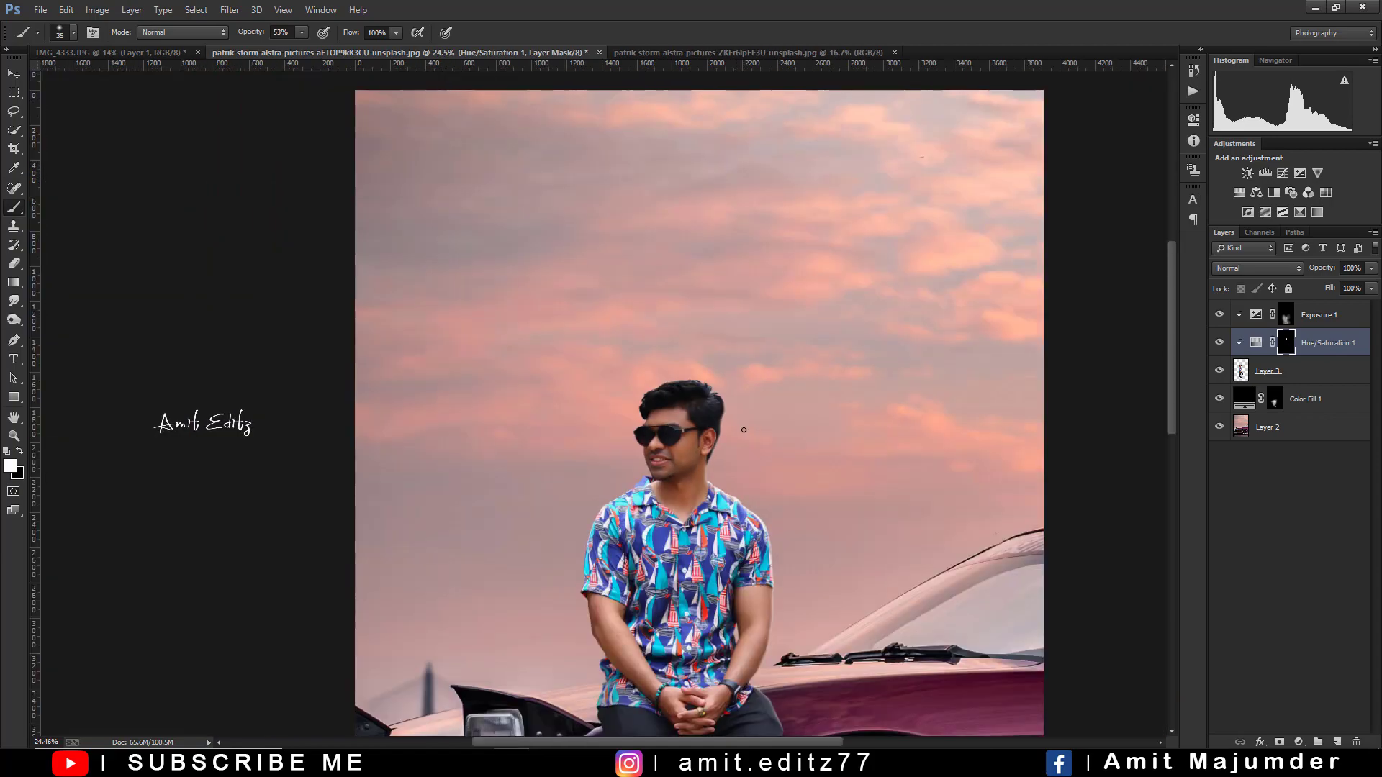
pyautogui.scroll(2, 606, 358)
pyautogui.scroll(1, 606, 358)
pyautogui.scroll(4, 606, 358)
pyautogui.scroll(1, 619, 403)
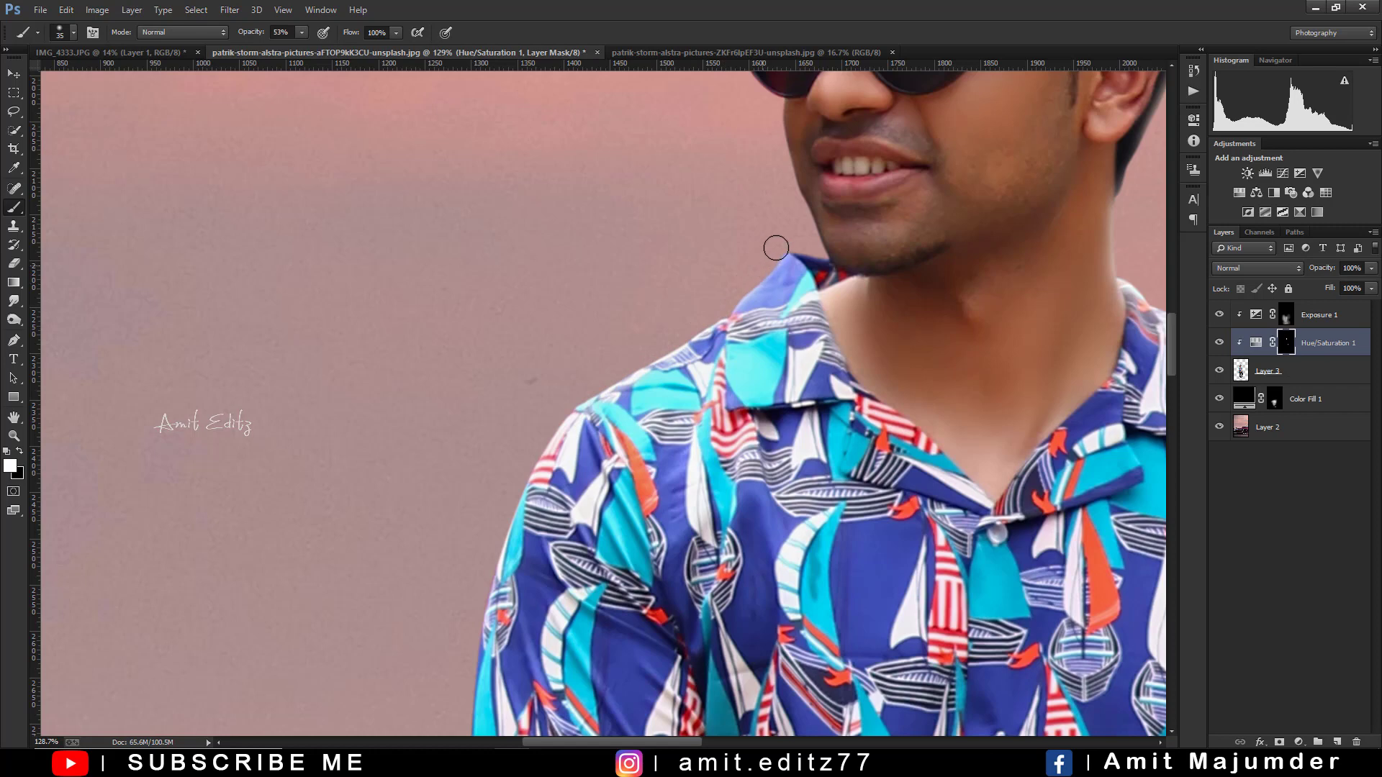
pyautogui.scroll(-4, 753, 264)
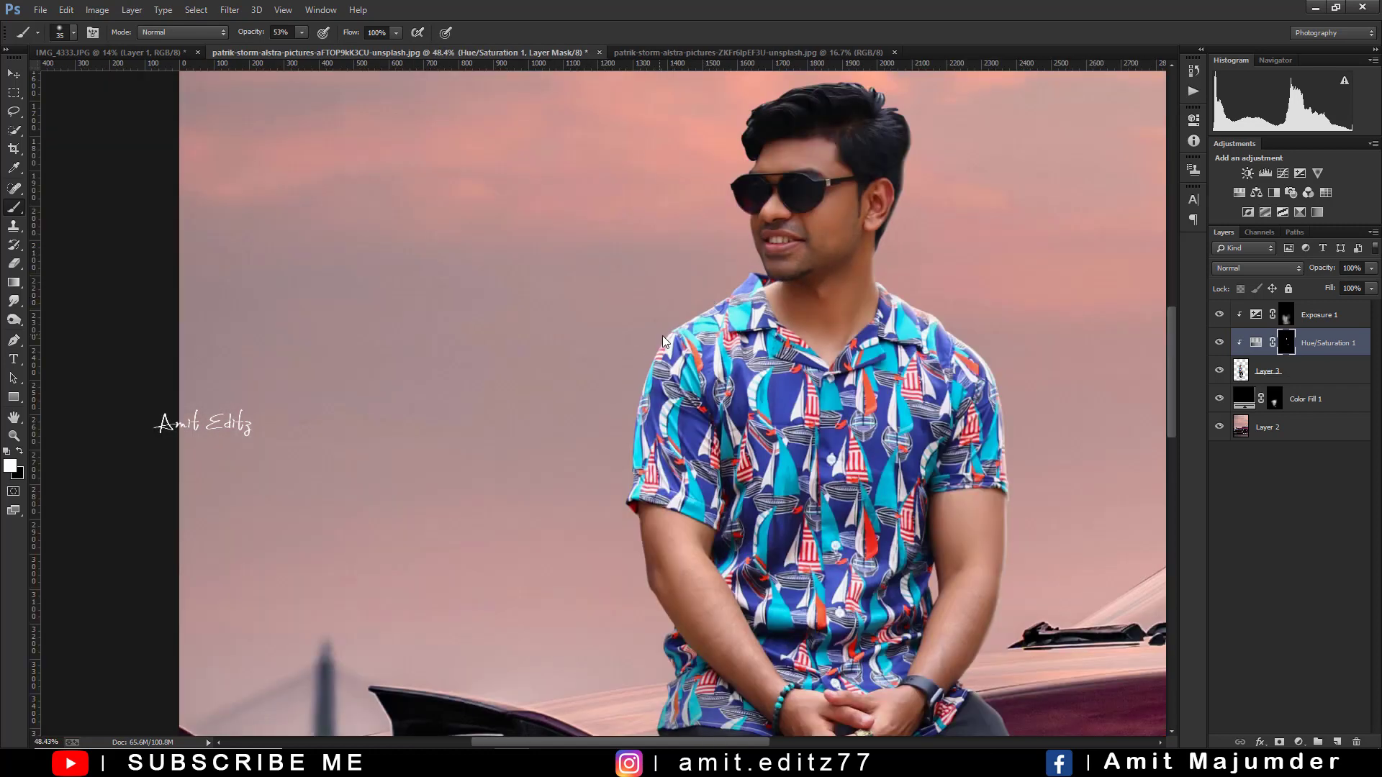
# - Enlarge the brush and zoom back out over the man and car
pyautogui.press(']')
pyautogui.press(']')
pyautogui.press(']')
pyautogui.scroll(-2, 635, 517)
pyautogui.scroll(-2, 687, 441)
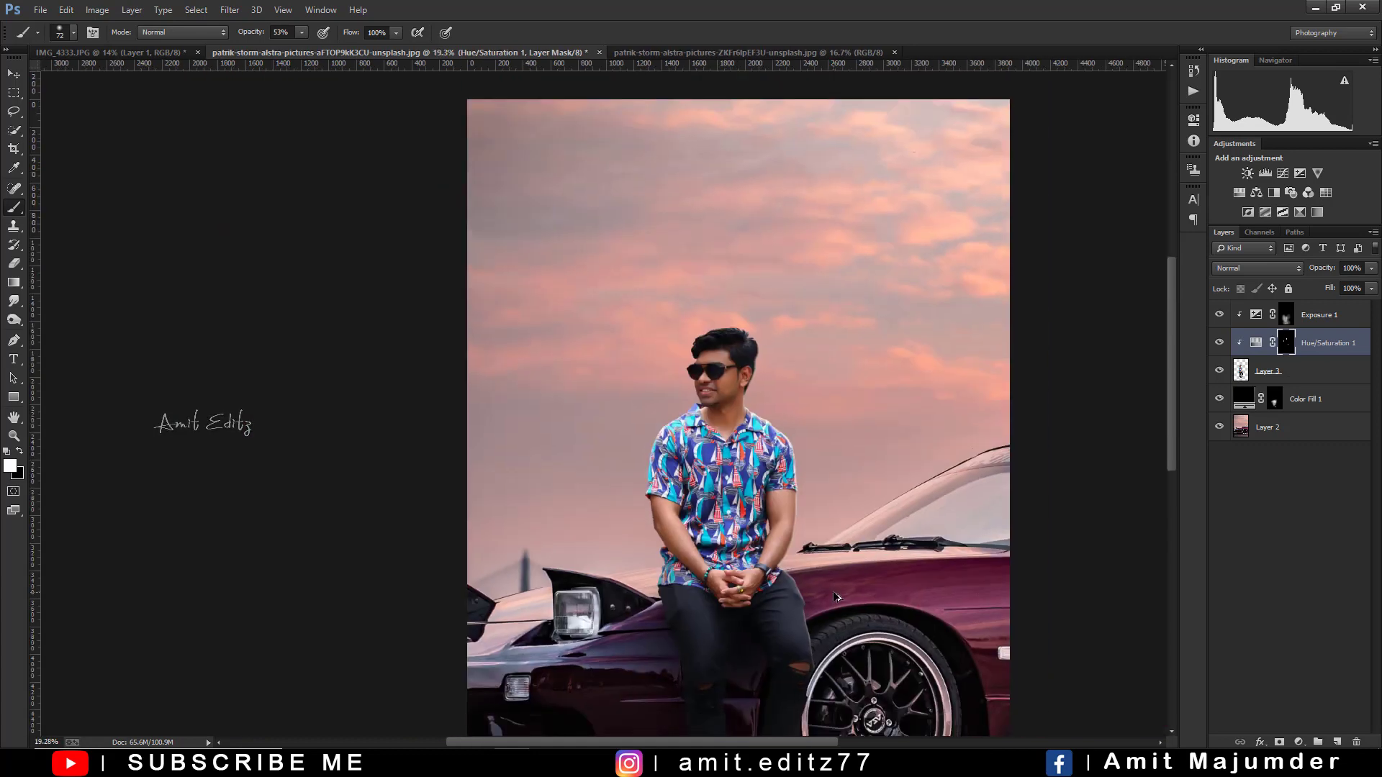
pyautogui.scroll(-1, 838, 589)
pyautogui.scroll(-1, 839, 585)
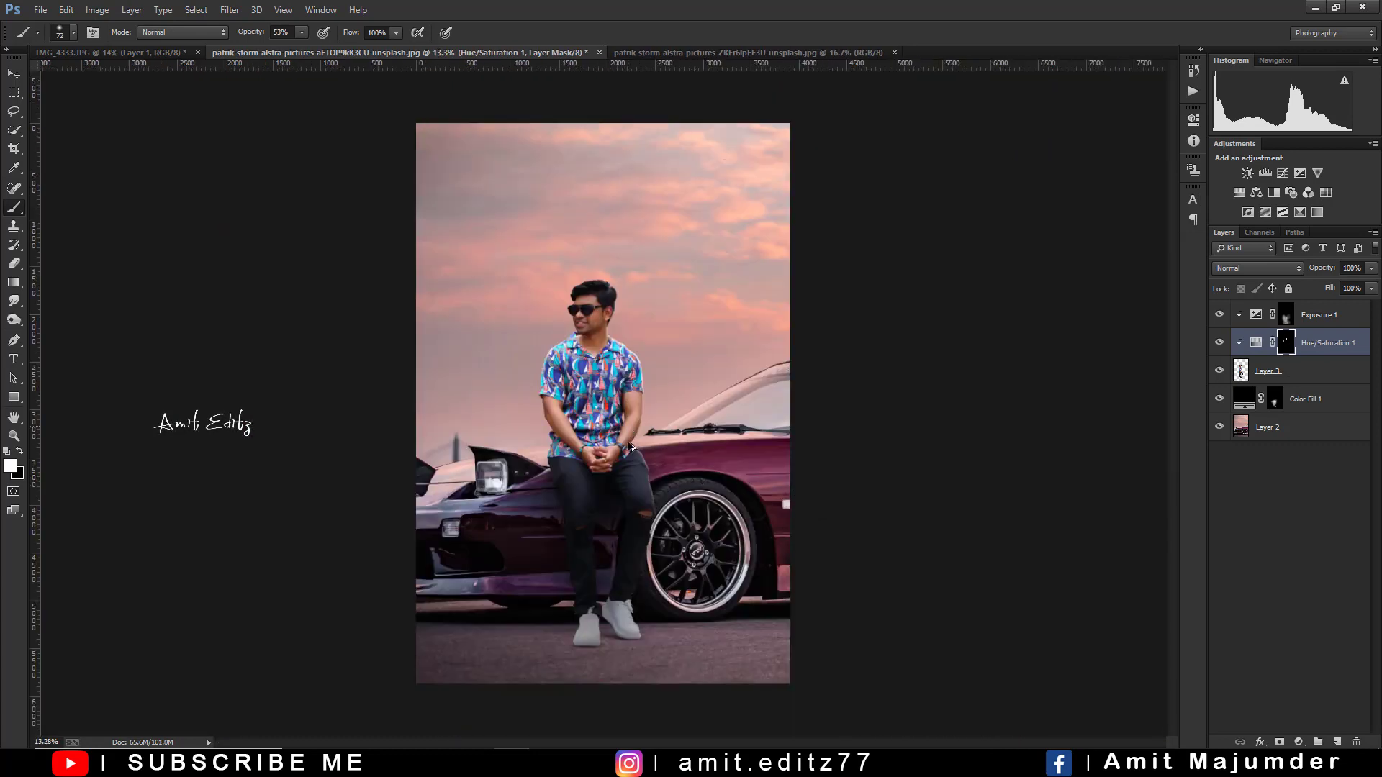
pyautogui.scroll(2, 631, 446)
pyautogui.scroll(3, 648, 466)
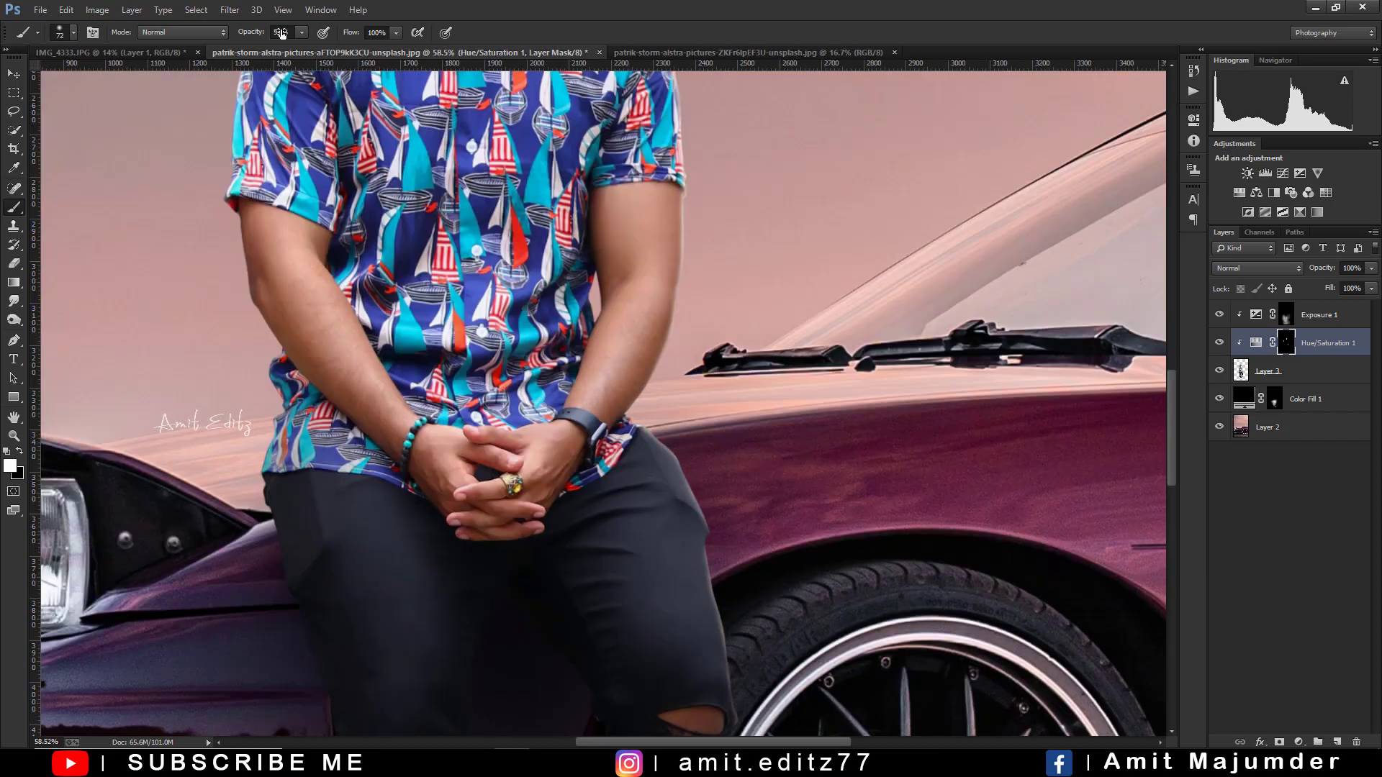
# - With a large brush at about 20% opacity, blend the tint along the jeans and arm to shoulder
pyautogui.moveTo(281, 33); pyautogui.dragTo(257, 37)
pyautogui.moveTo(741, 403); pyautogui.dragTo(799, 403)
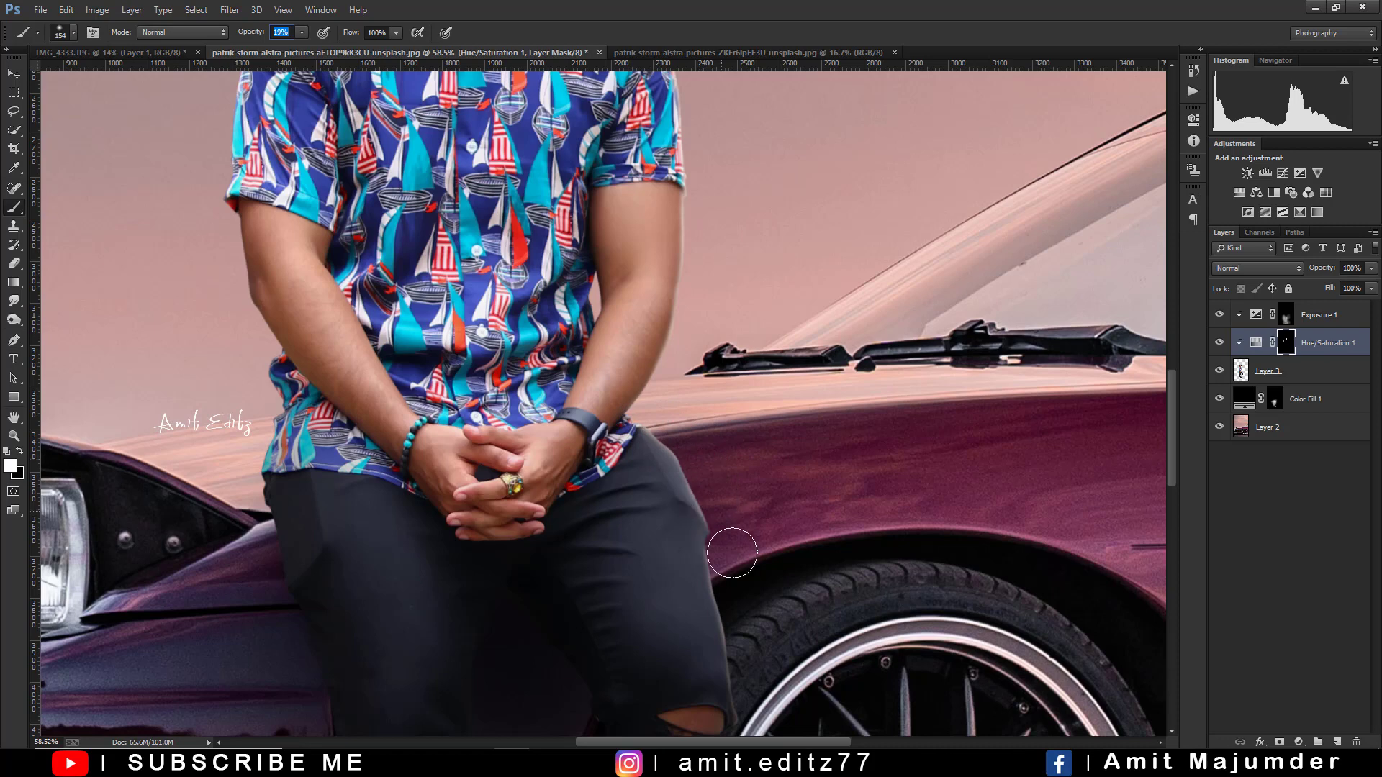
pyautogui.moveTo(731, 558); pyautogui.dragTo(747, 654)
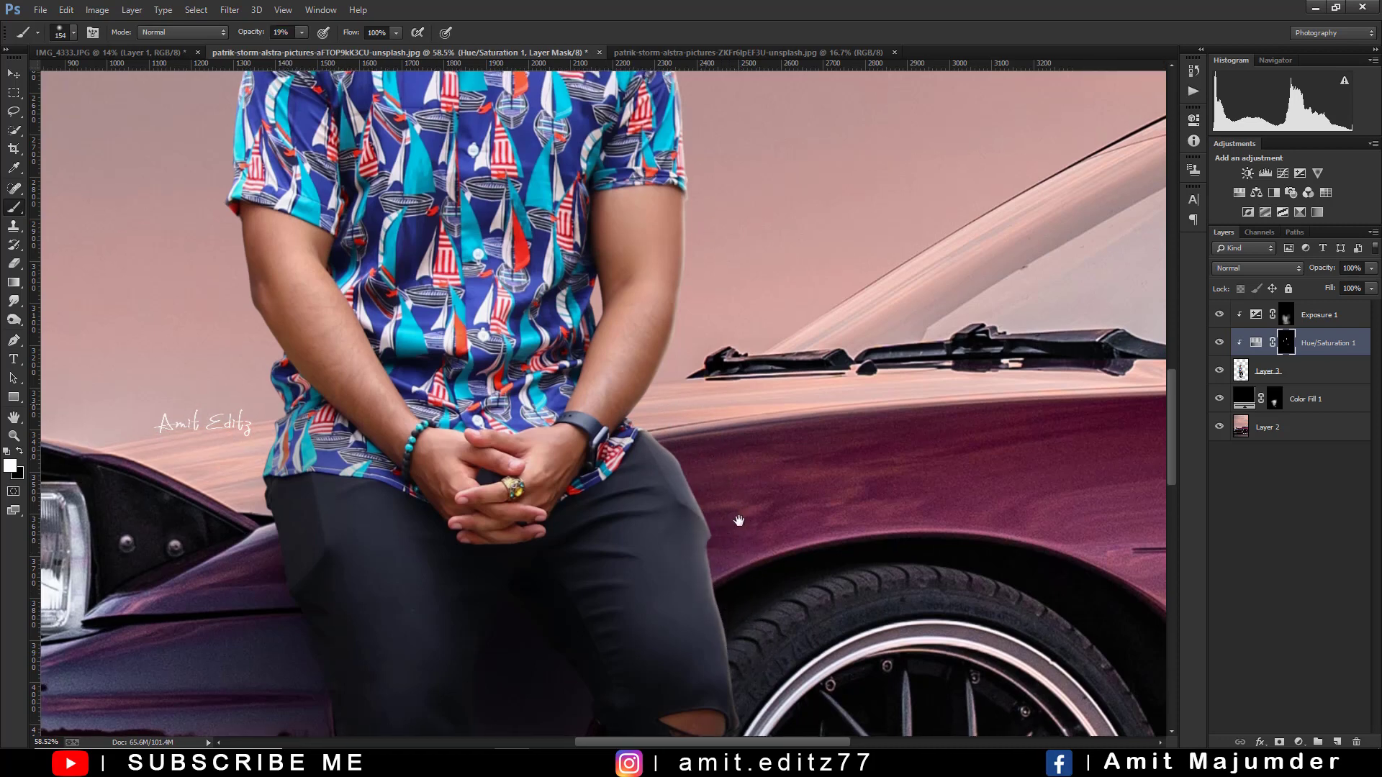
pyautogui.scroll(5, 735, 530)
pyautogui.moveTo(709, 572); pyautogui.dragTo(718, 192)
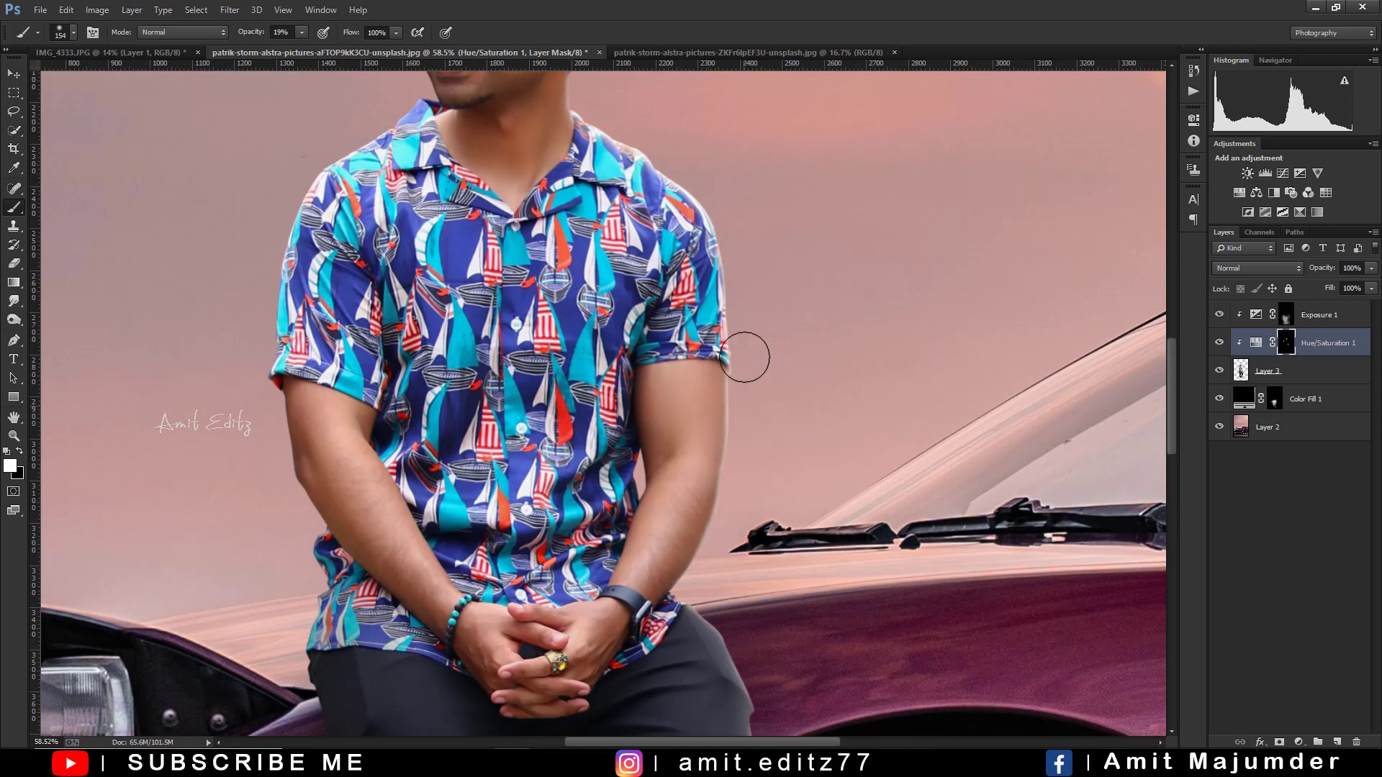
pyautogui.scroll(-3, 748, 216)
pyautogui.scroll(-3, 798, 270)
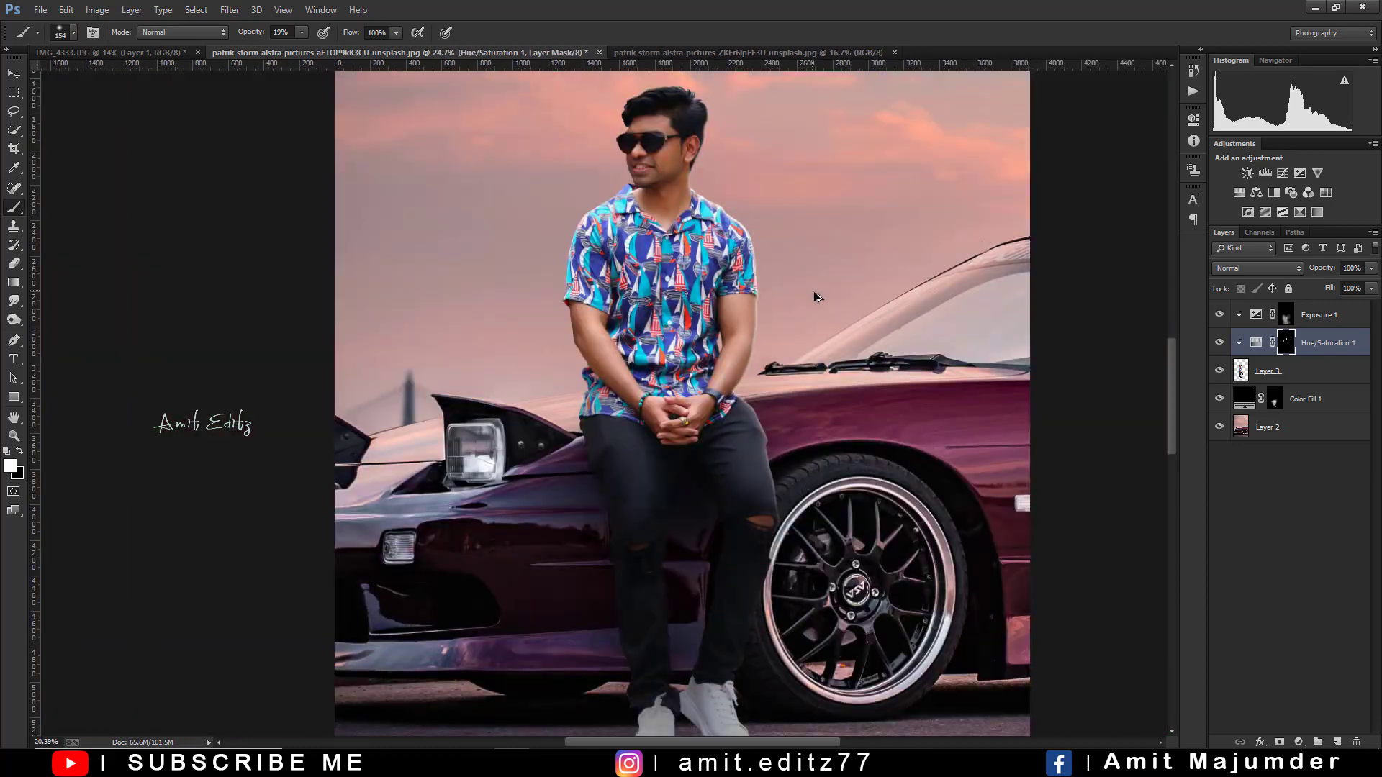
pyautogui.scroll(-3, 814, 295)
pyautogui.scroll(2, 768, 374)
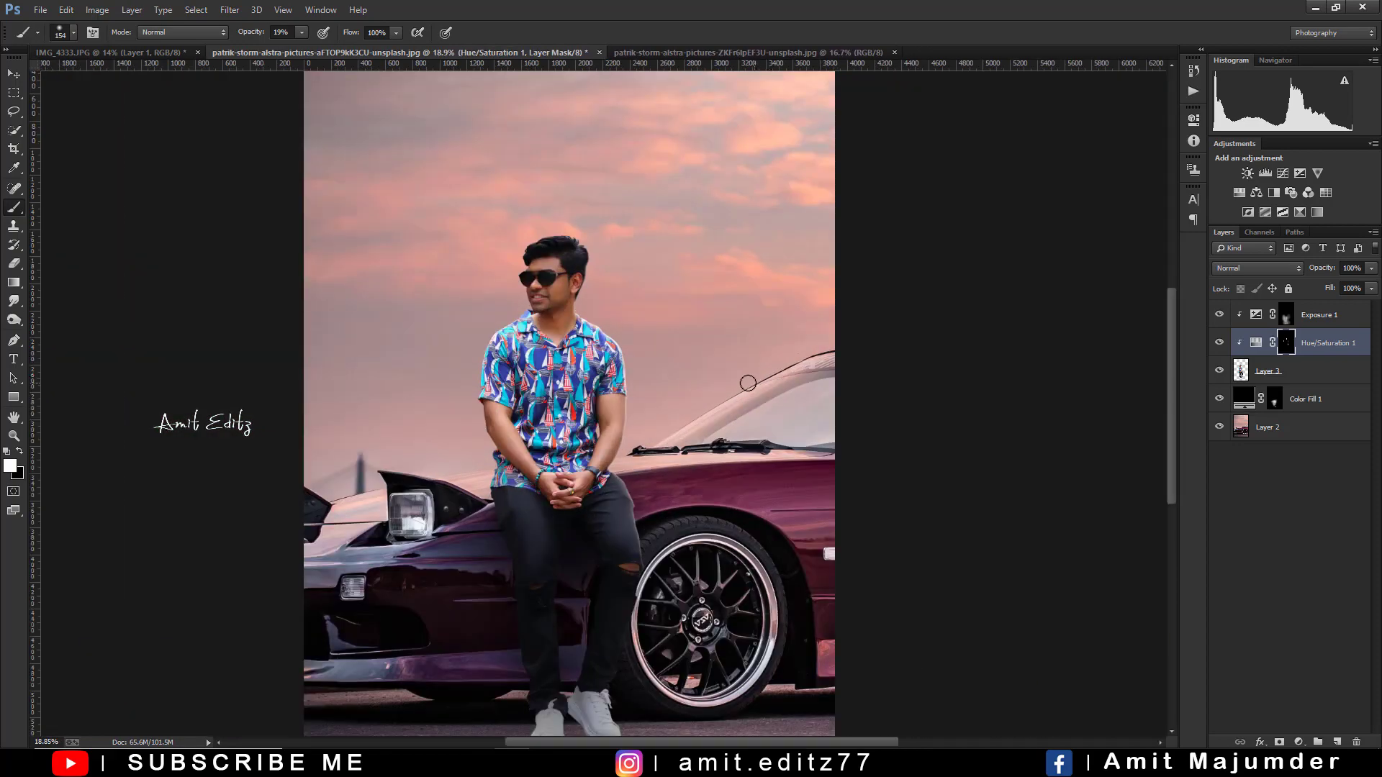
pyautogui.scroll(3, 518, 173)
pyautogui.scroll(-2, 576, 243)
pyautogui.scroll(-1, 576, 243)
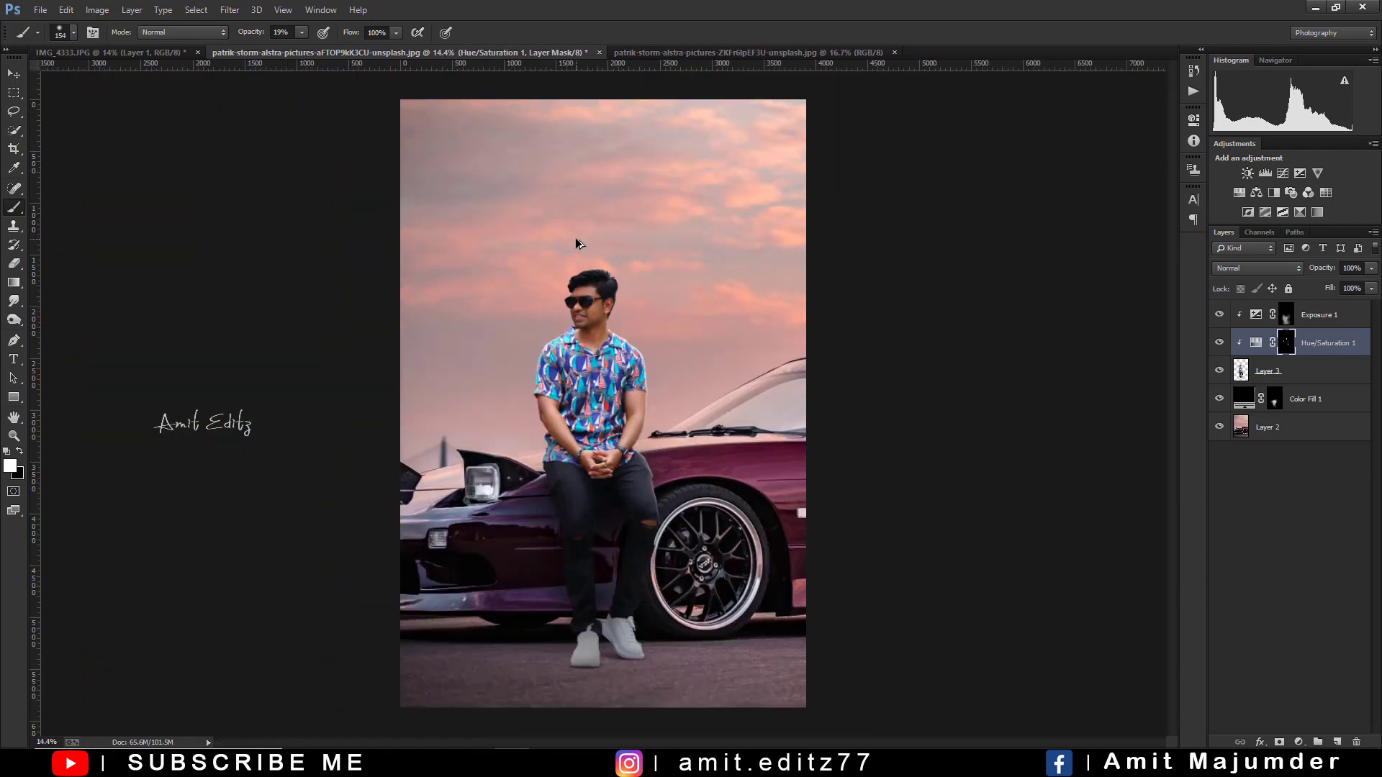
pyautogui.scroll(-1, 576, 244)
# - Open the Camera Raw filter on the man's cut-out layer and lower Shadows
pyautogui.click(1274, 377)
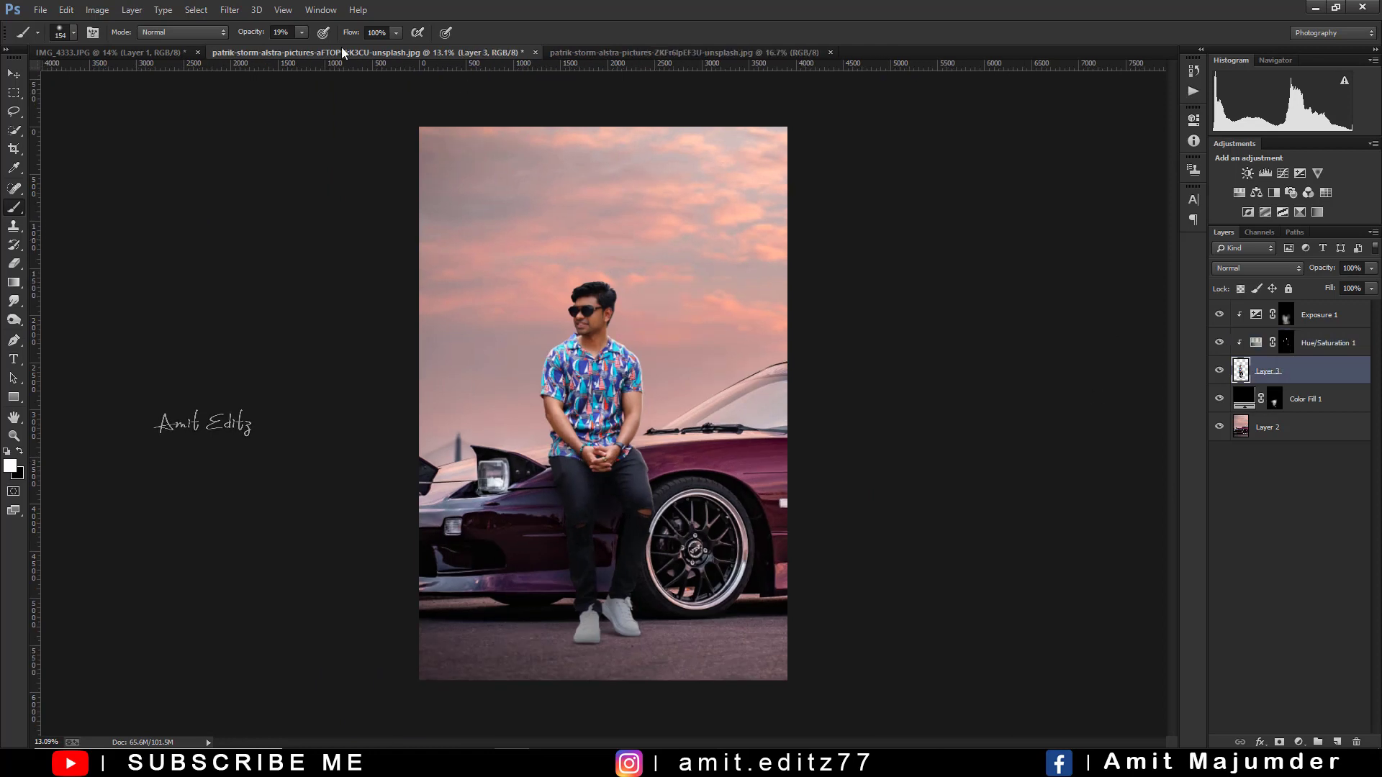
pyautogui.click(229, 9)
pyautogui.click(270, 94)
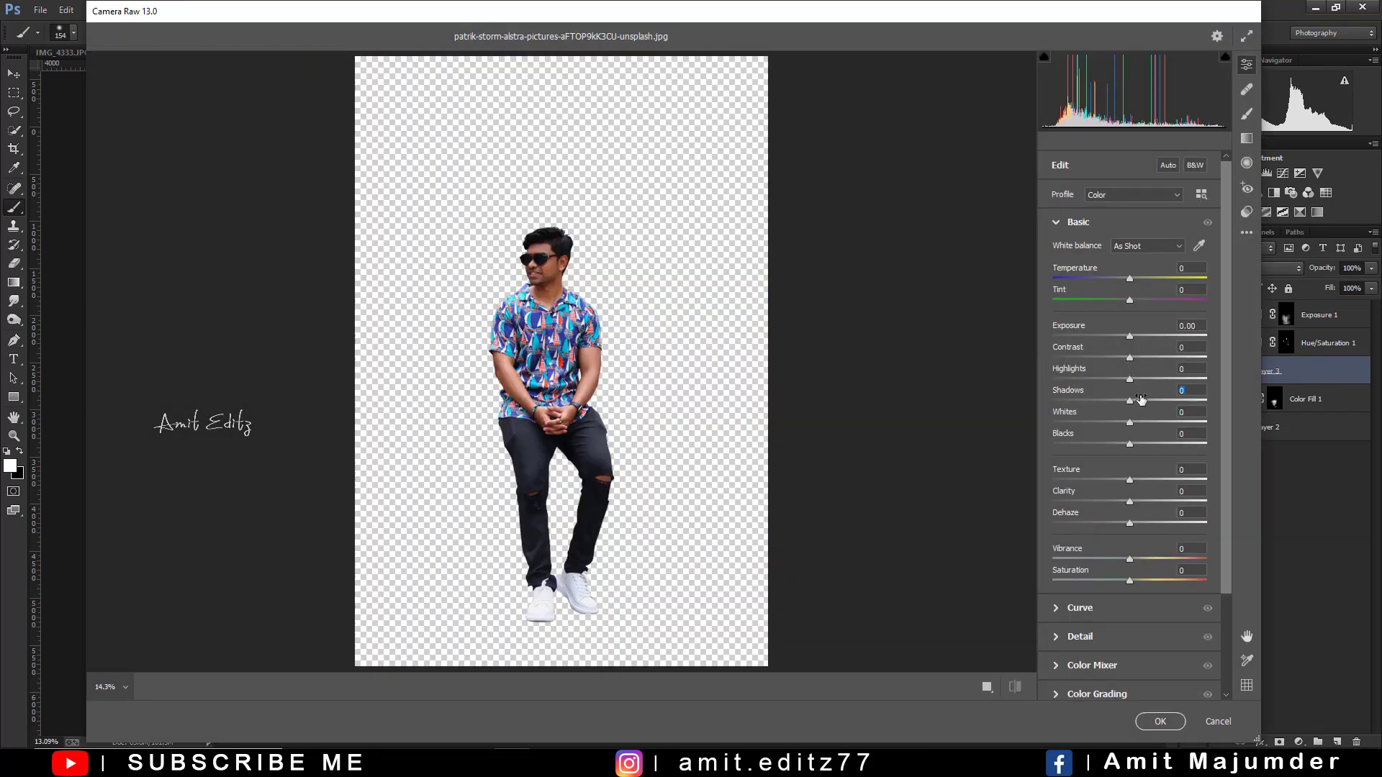
pyautogui.moveTo(1118, 400); pyautogui.dragTo(1174, 443)
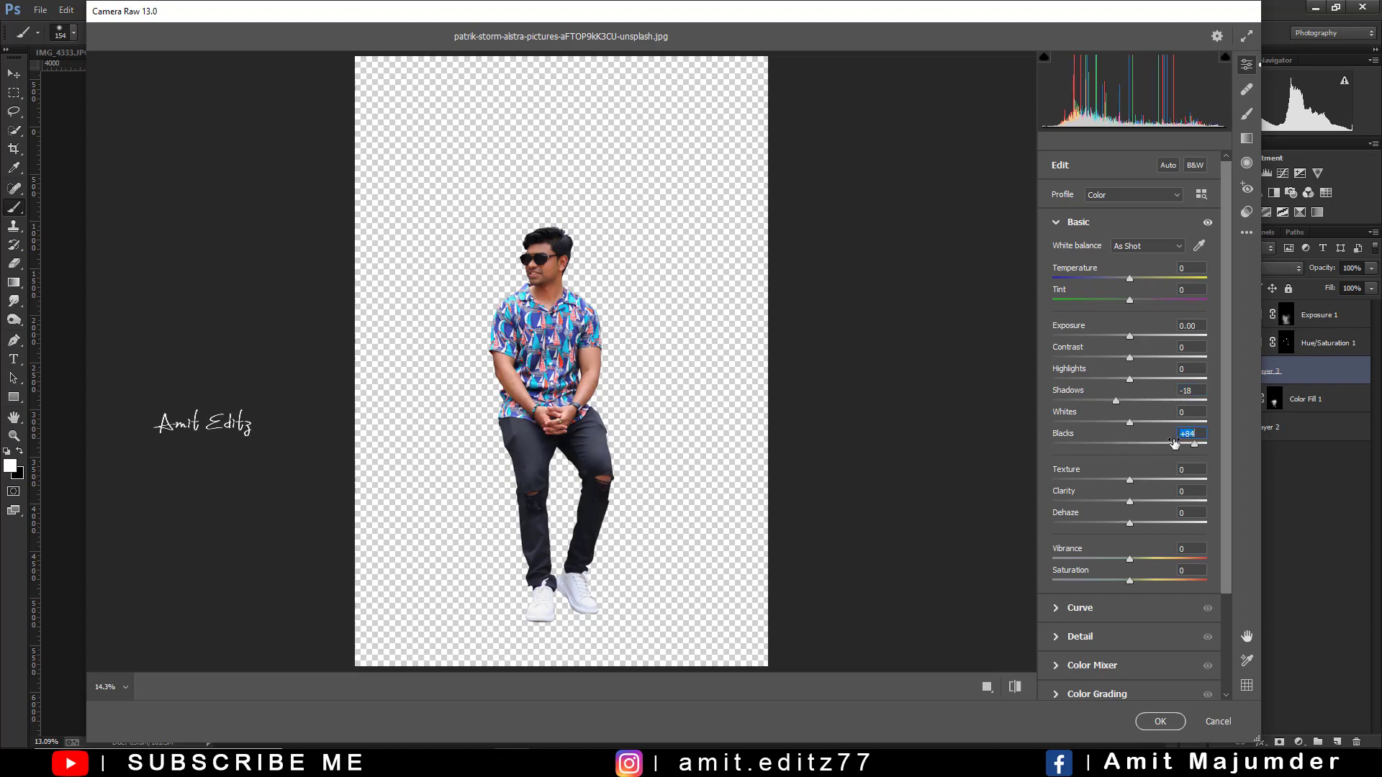
pyautogui.moveTo(1115, 401)
pyautogui.mouseDown()
pyautogui.moveTo(1146, 399)
pyautogui.moveTo(1108, 401)
pyautogui.mouseUp()
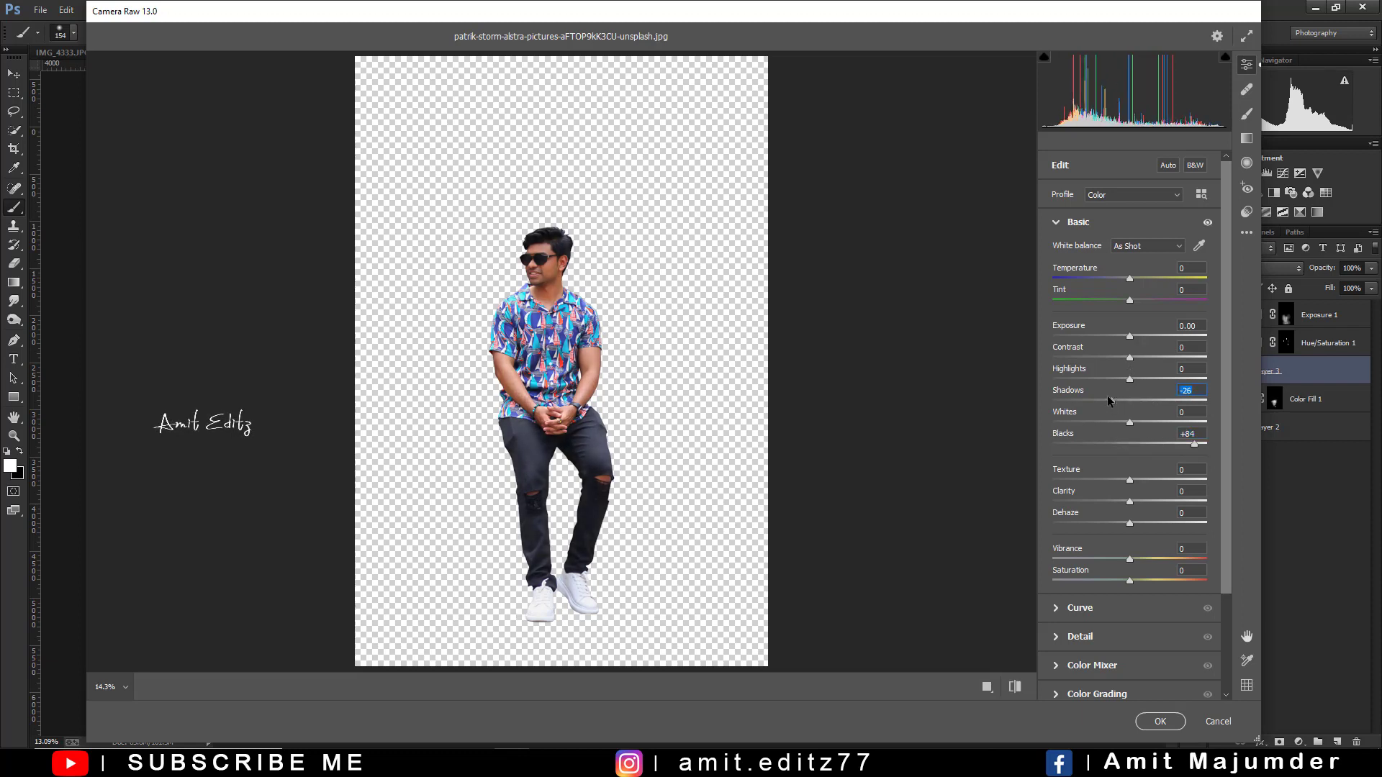
# - In Color Mixer, raise Oranges luminance and lower Oranges saturation on his skin
pyautogui.click(1108, 662)
pyautogui.click(1099, 352)
pyautogui.moveTo(1129, 407)
pyautogui.mouseDown()
pyautogui.moveTo(1117, 406)
pyautogui.moveTo(1170, 406)
pyautogui.mouseUp()
pyautogui.click(1145, 354)
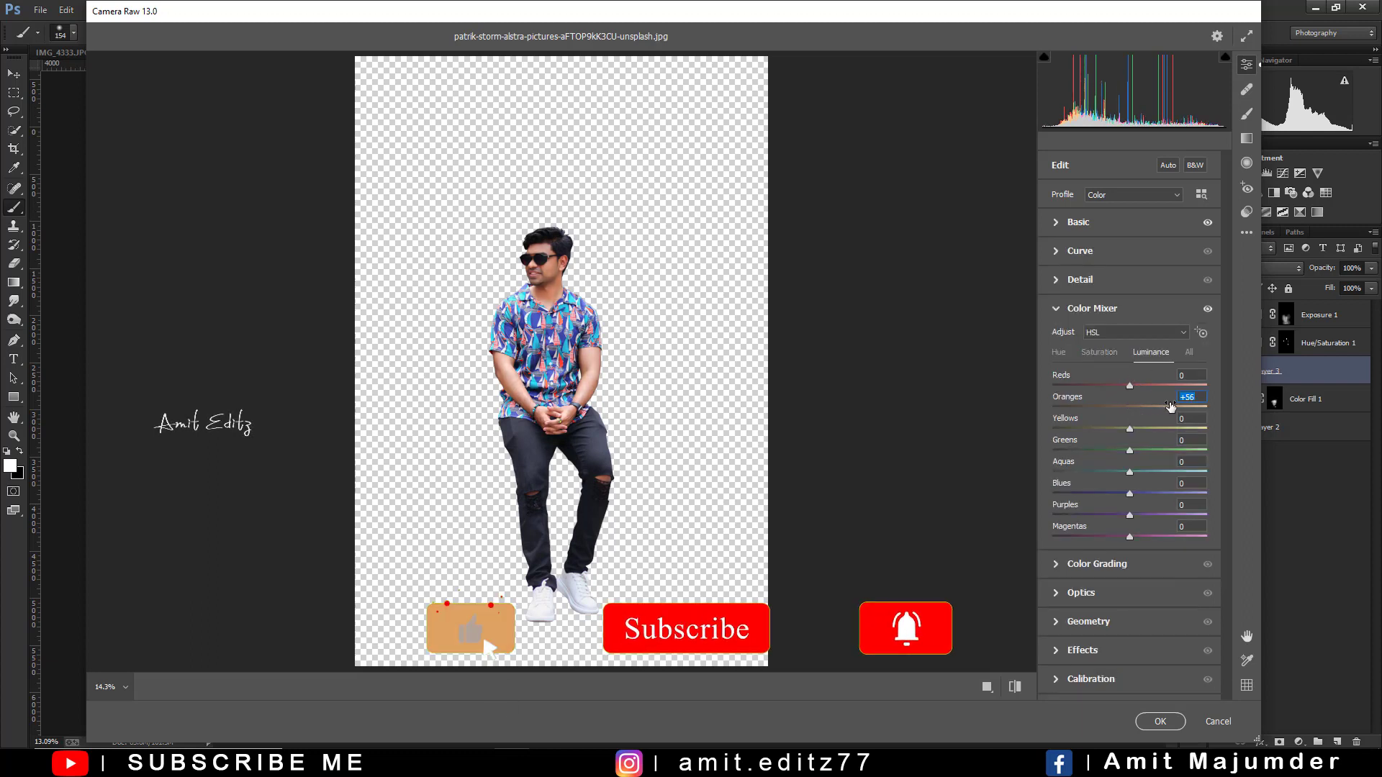
pyautogui.click(1090, 351)
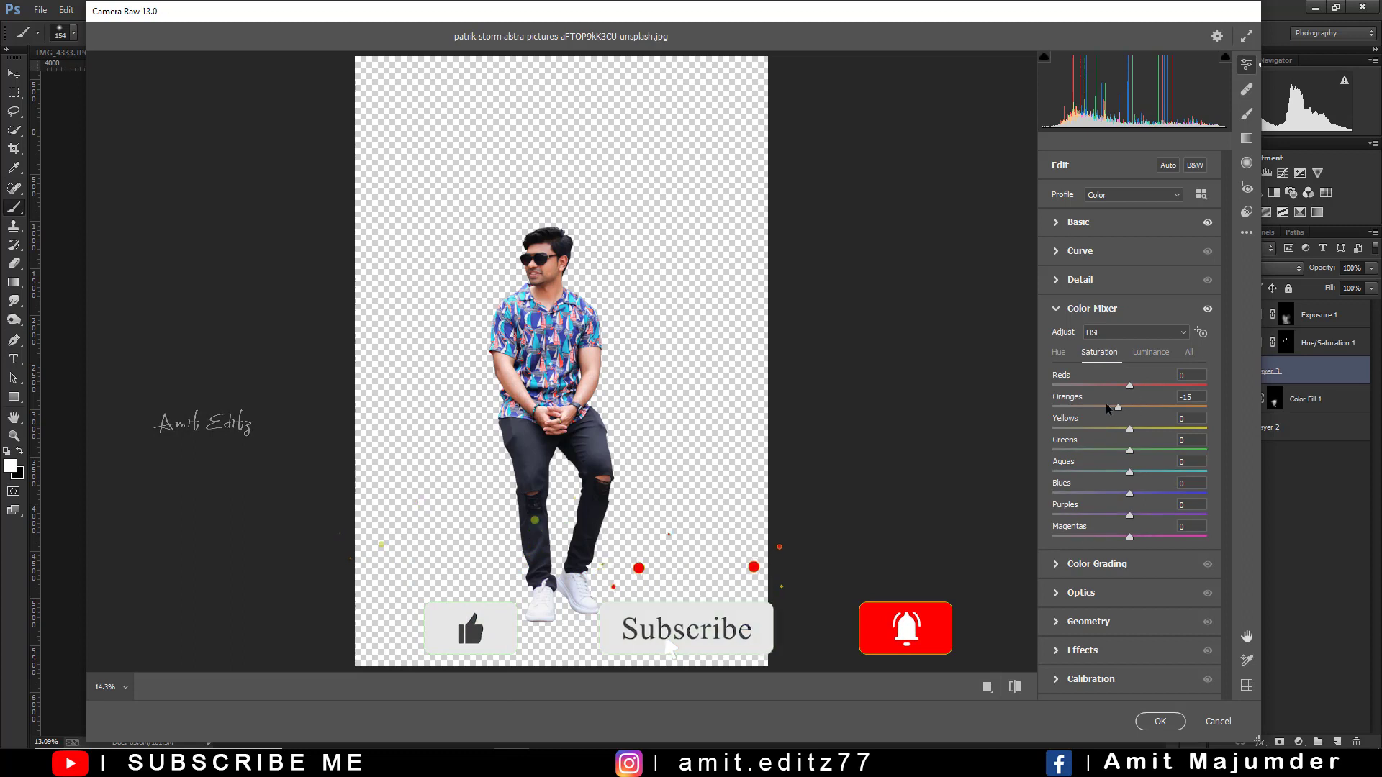
pyautogui.click(1105, 405)
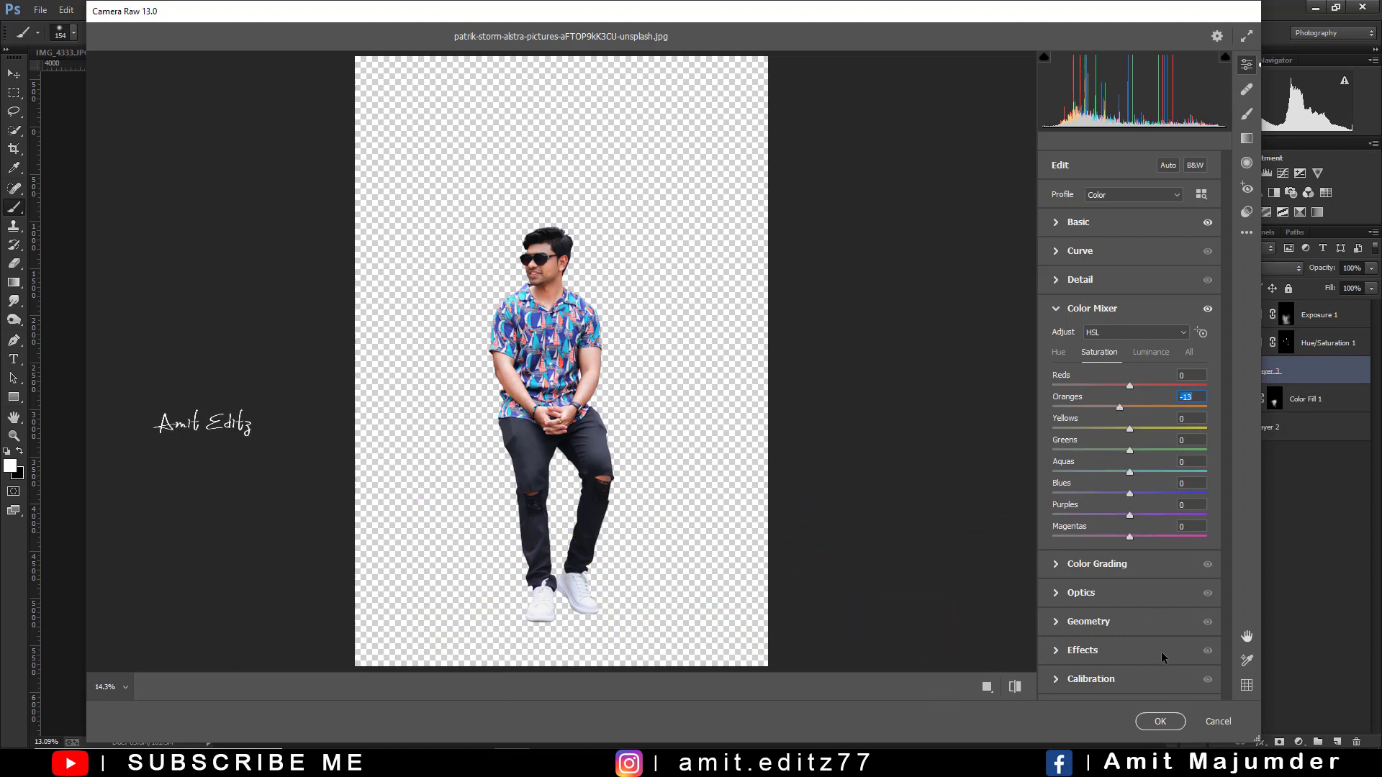
# - Apply the Camera Raw edits to the man's layer
pyautogui.click(1167, 725)
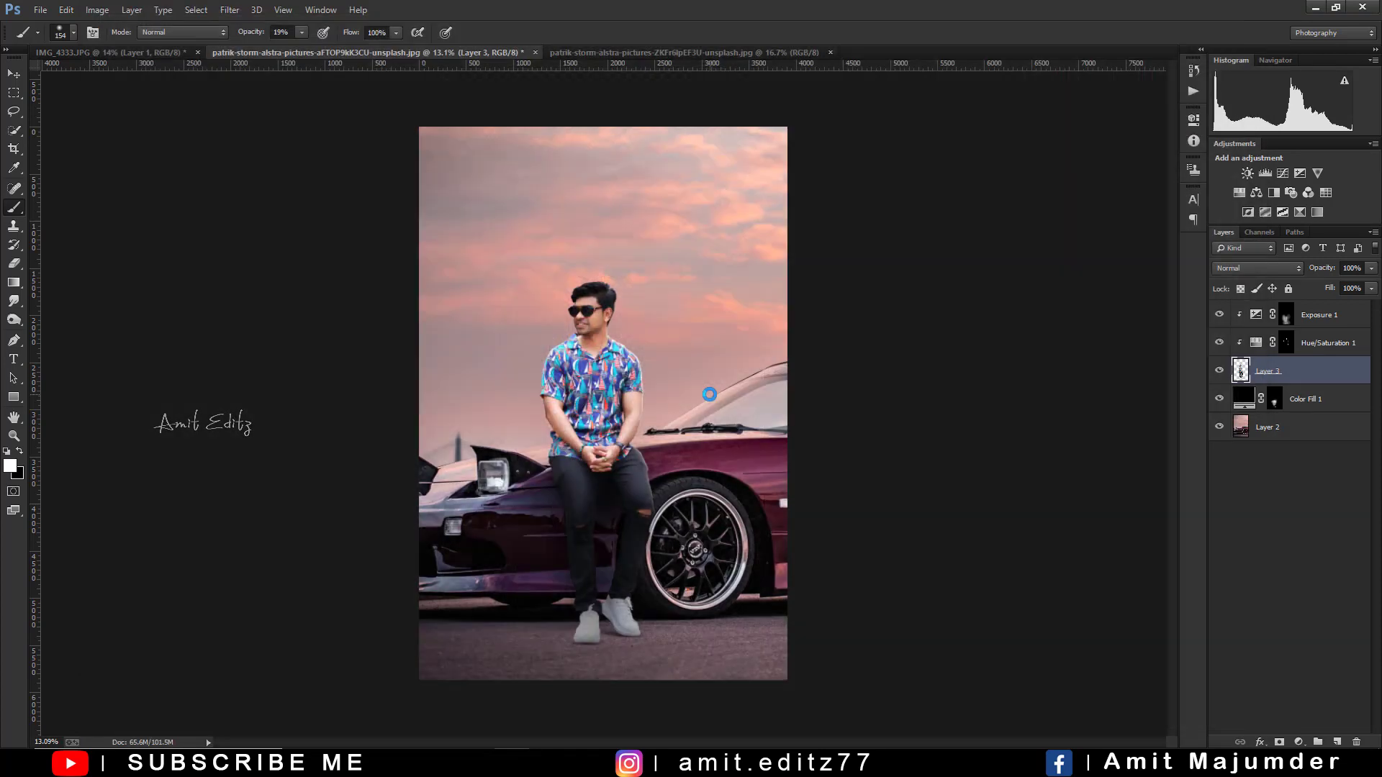
pyautogui.scroll(5, 593, 309)
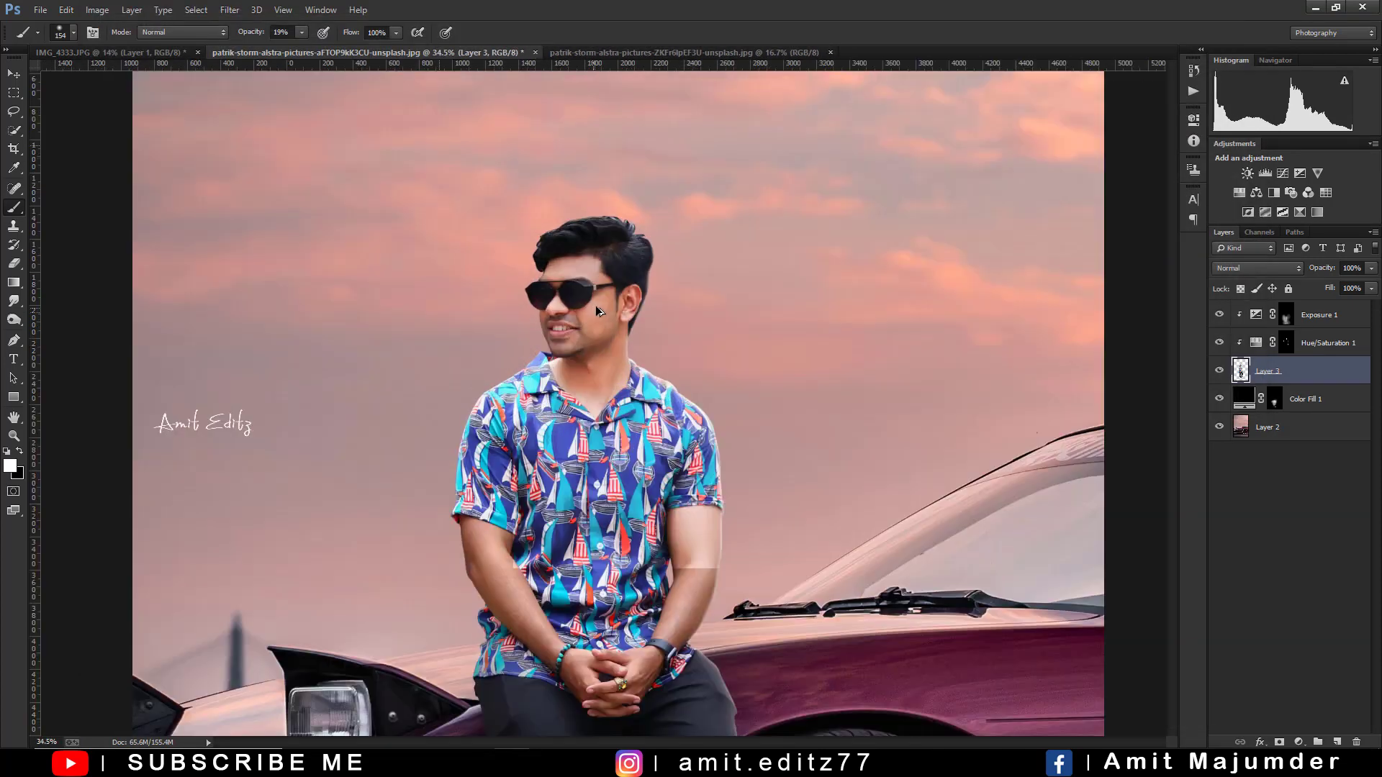
pyautogui.scroll(-2, 604, 303)
pyautogui.scroll(-1, 610, 300)
pyautogui.scroll(-1, 610, 301)
pyautogui.scroll(-2, 611, 303)
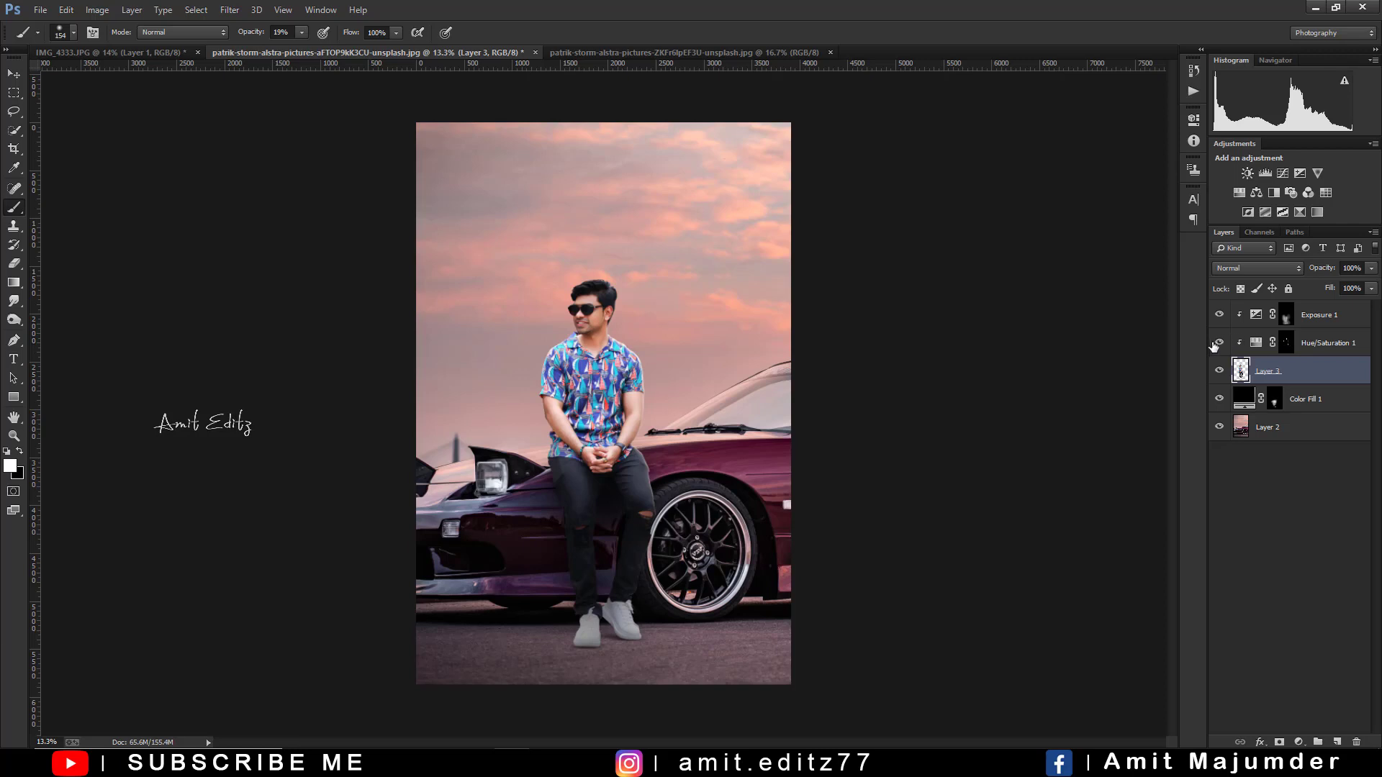
# - Toggle the Hue/Saturation and Exposure adjustments off and on to compare the effect
pyautogui.click(1213, 346)
pyautogui.click(1218, 315)
pyautogui.click(1217, 316)
pyautogui.click(1218, 315)
# - Target the Exposure 1 mask and paint at 8% brush opacity to darken the jeans
pyautogui.click(1285, 317)
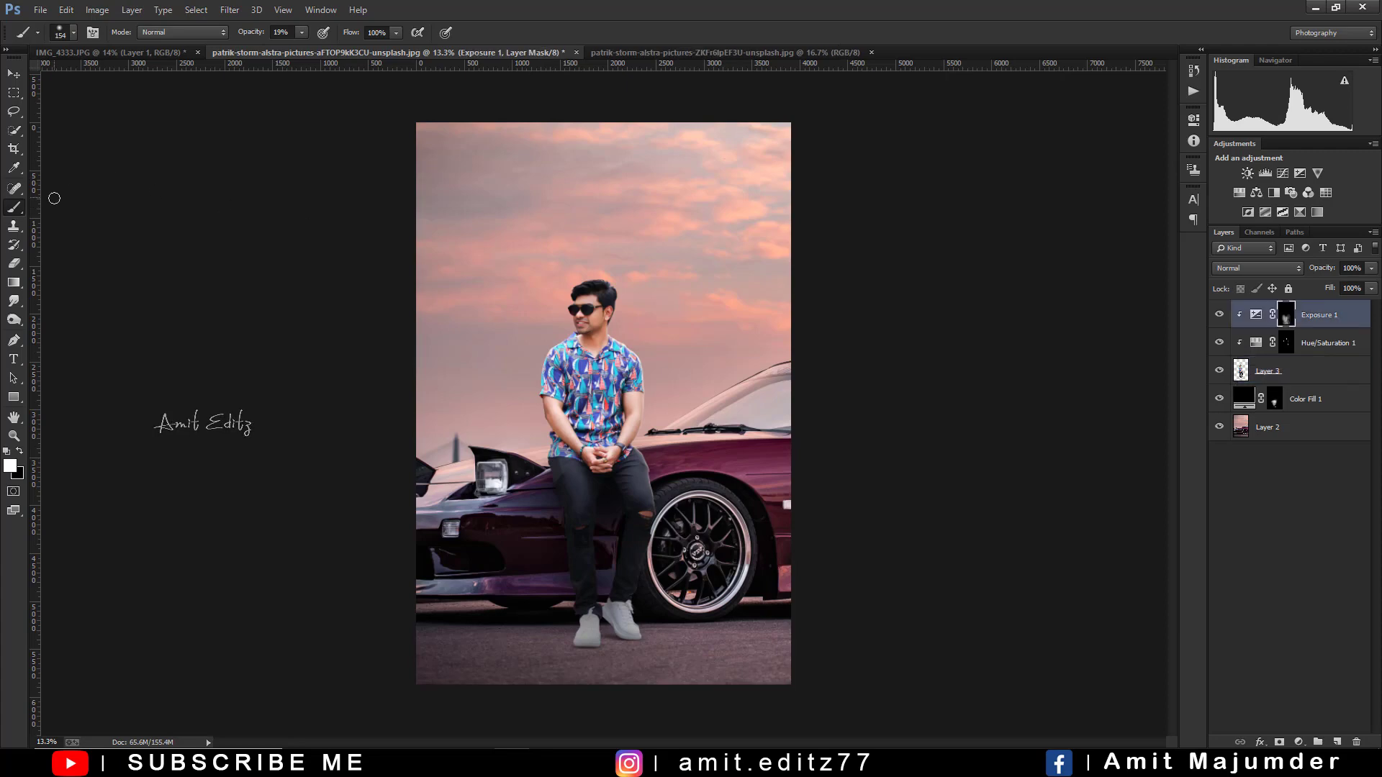
pyautogui.scroll(8, 556, 316)
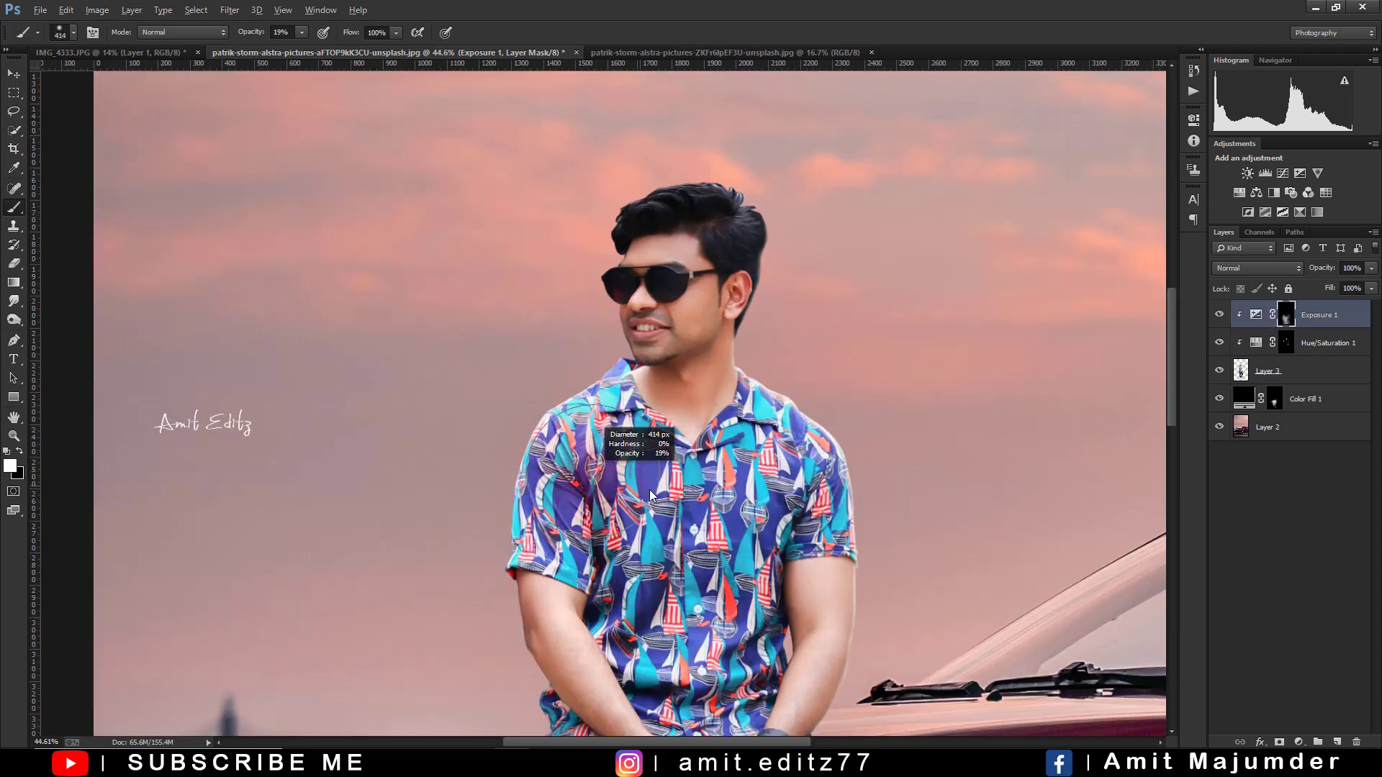
pyautogui.scroll(-1, 384, 207)
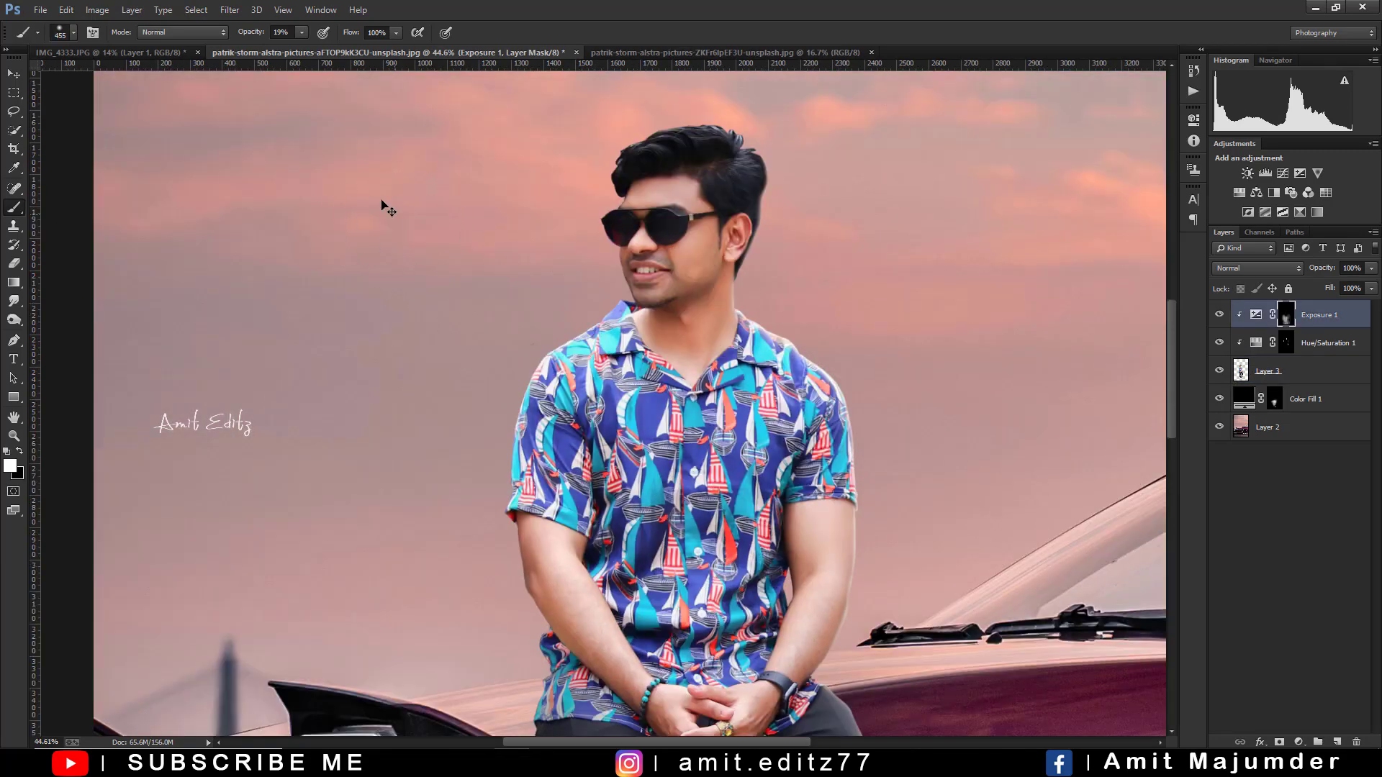
pyautogui.moveTo(282, 36); pyautogui.dragTo(265, 34)
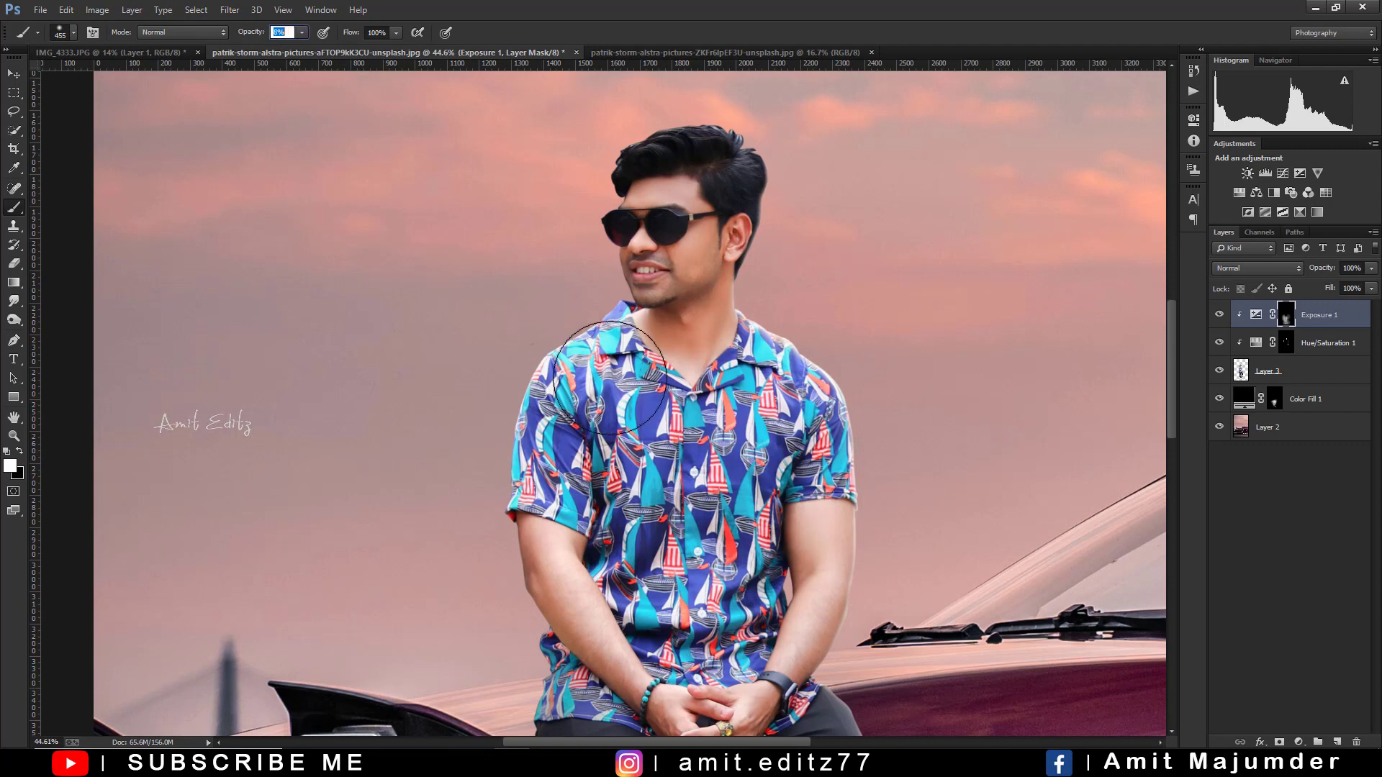
pyautogui.write('8')
pyautogui.scroll(-1, 632, 581)
pyautogui.scroll(-1, 619, 605)
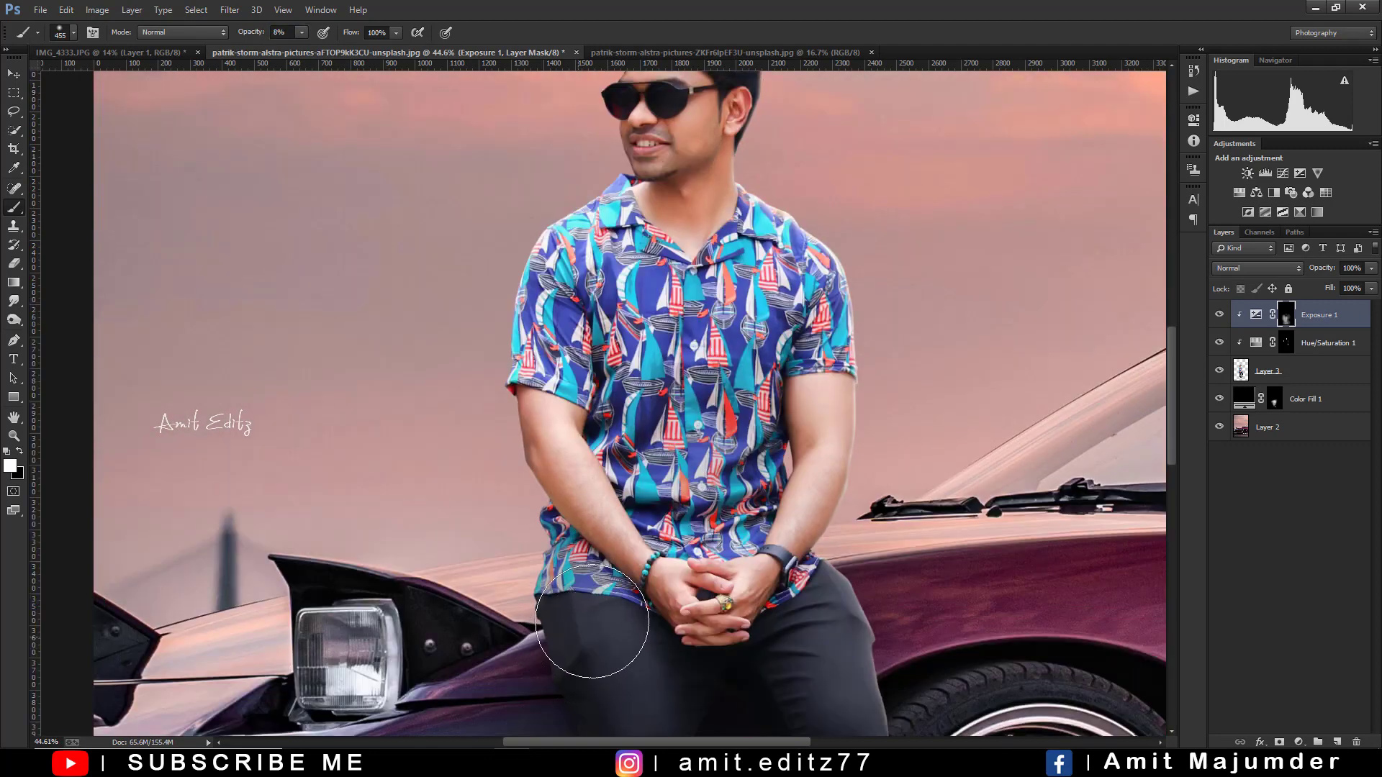
pyautogui.scroll(-1, 623, 626)
pyautogui.scroll(-1, 605, 587)
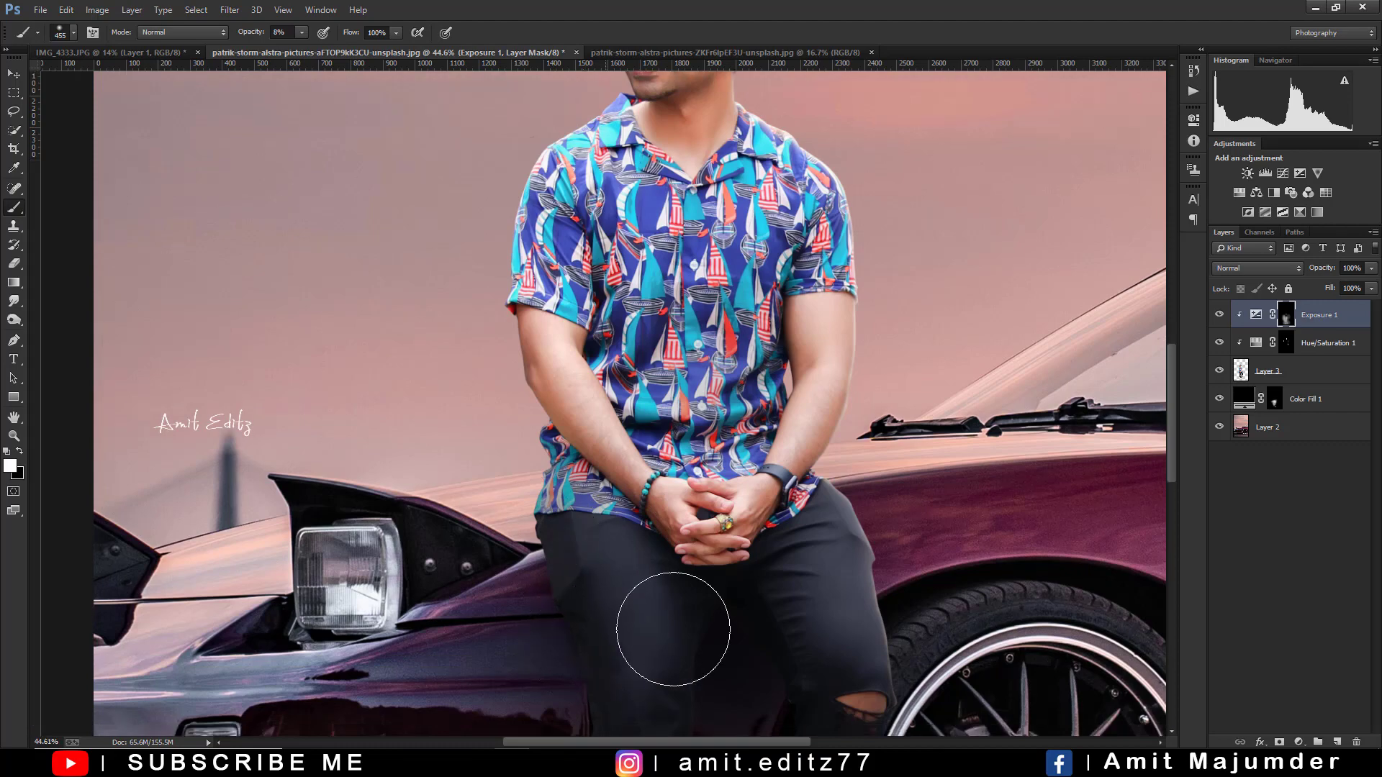
pyautogui.scroll(-1, 662, 565)
pyautogui.scroll(-1, 738, 534)
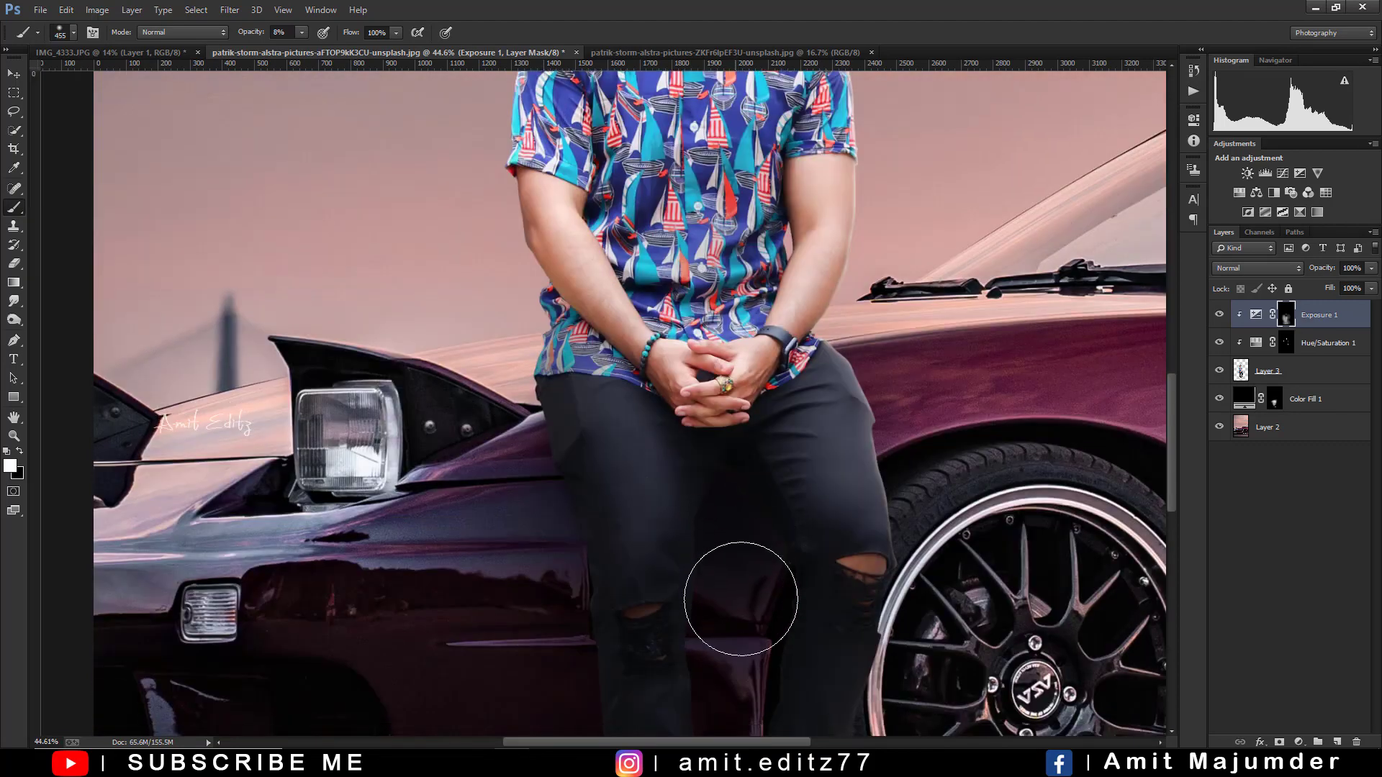
pyautogui.scroll(-1, 741, 571)
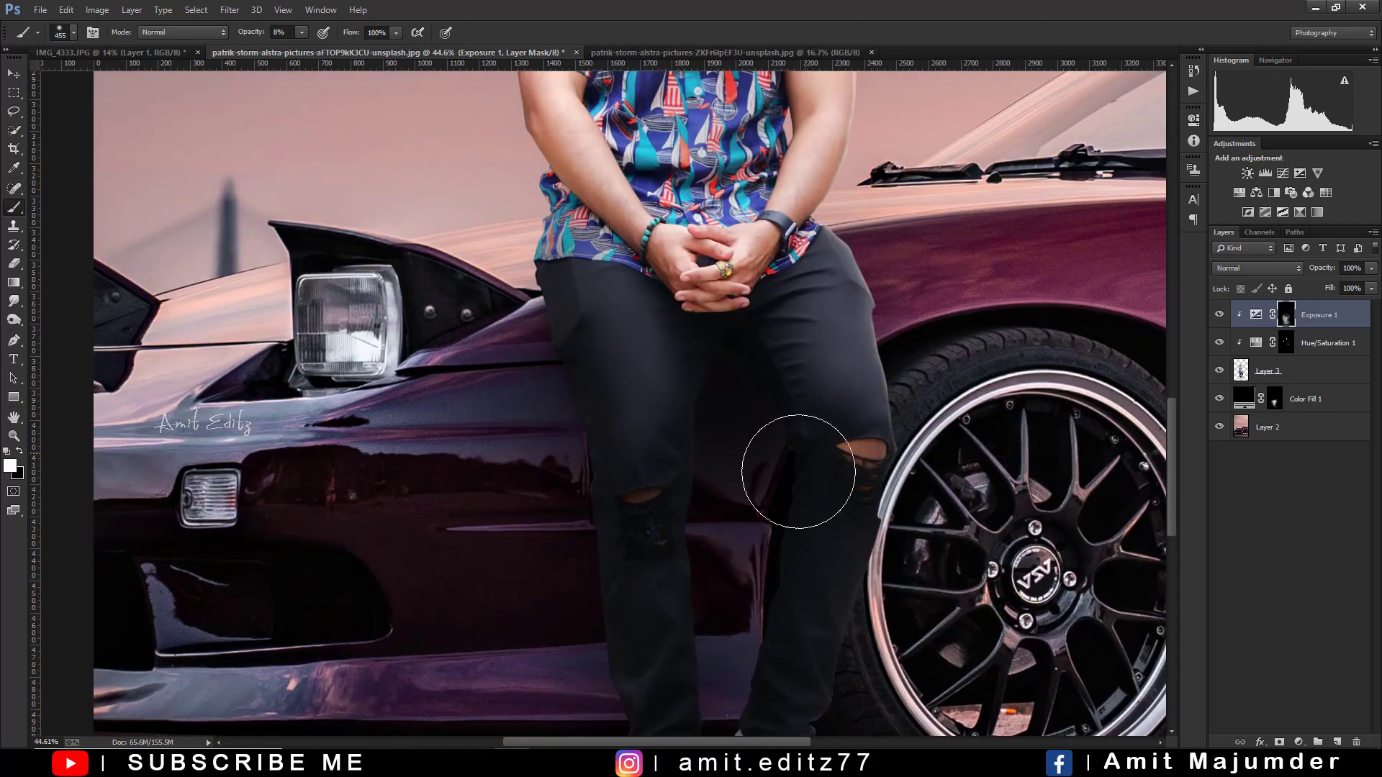
pyautogui.scroll(1, 792, 446)
pyautogui.scroll(1, 777, 360)
pyautogui.scroll(1, 759, 244)
pyautogui.scroll(2, 757, 230)
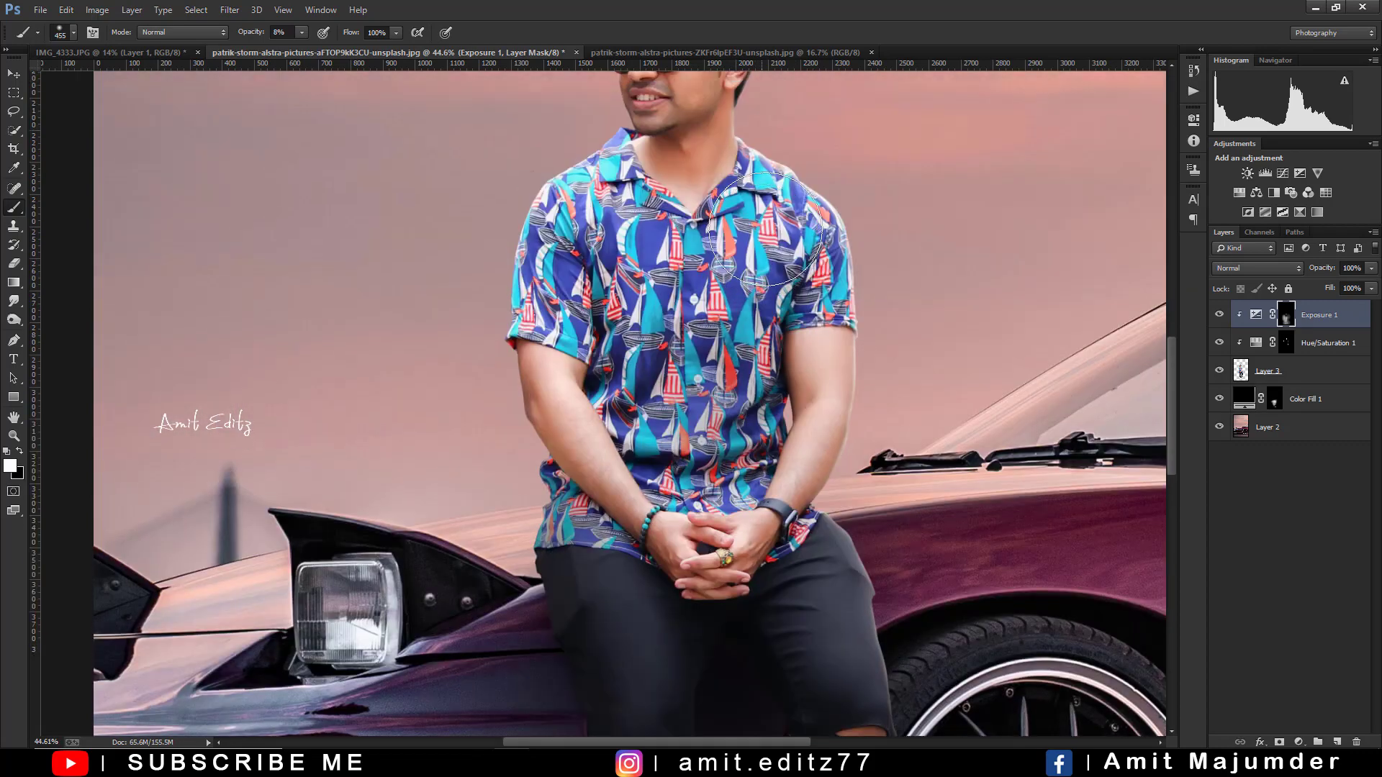
# - Swap the painting colours and stamp all visible layers into a new merged Layer 4
pyautogui.hotkey('ctrl', '0')
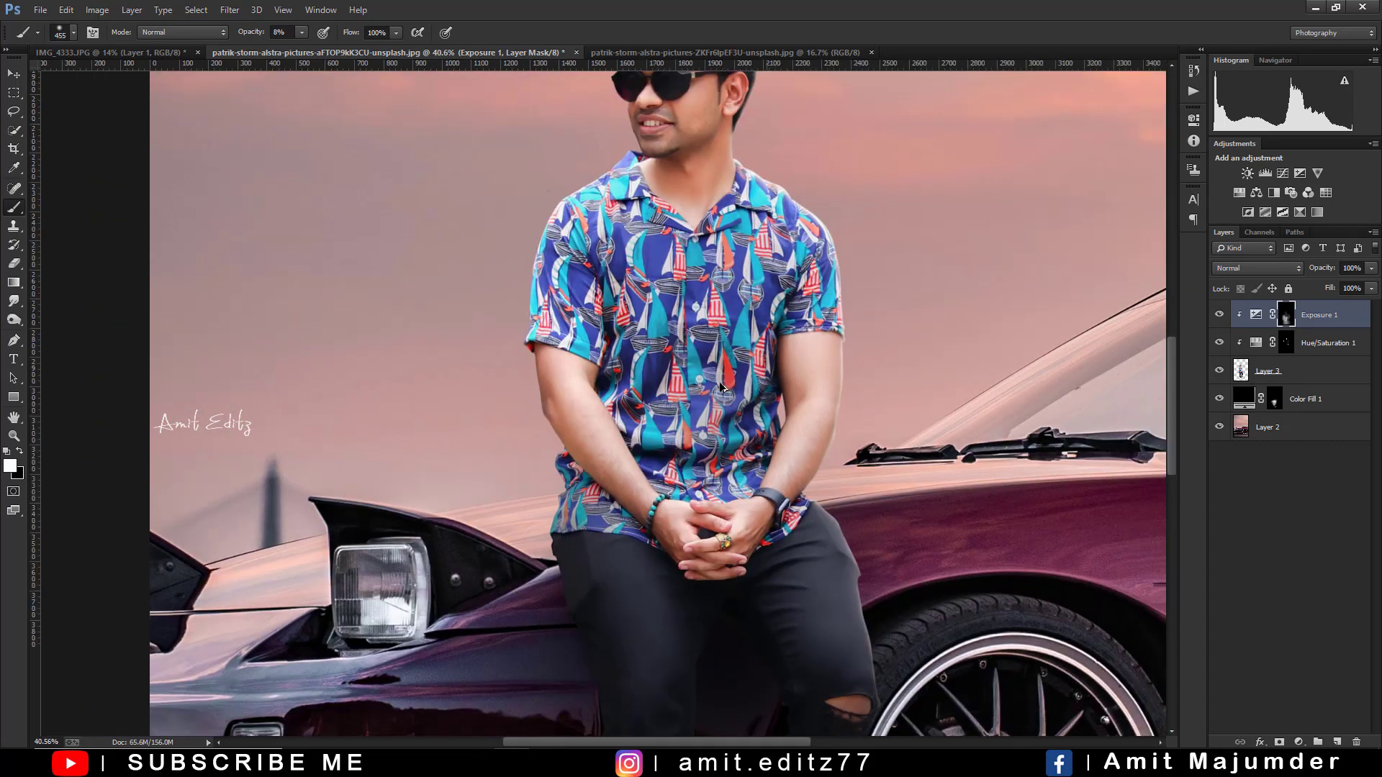
pyautogui.scroll(1, 633, 397)
pyautogui.scroll(2, 633, 396)
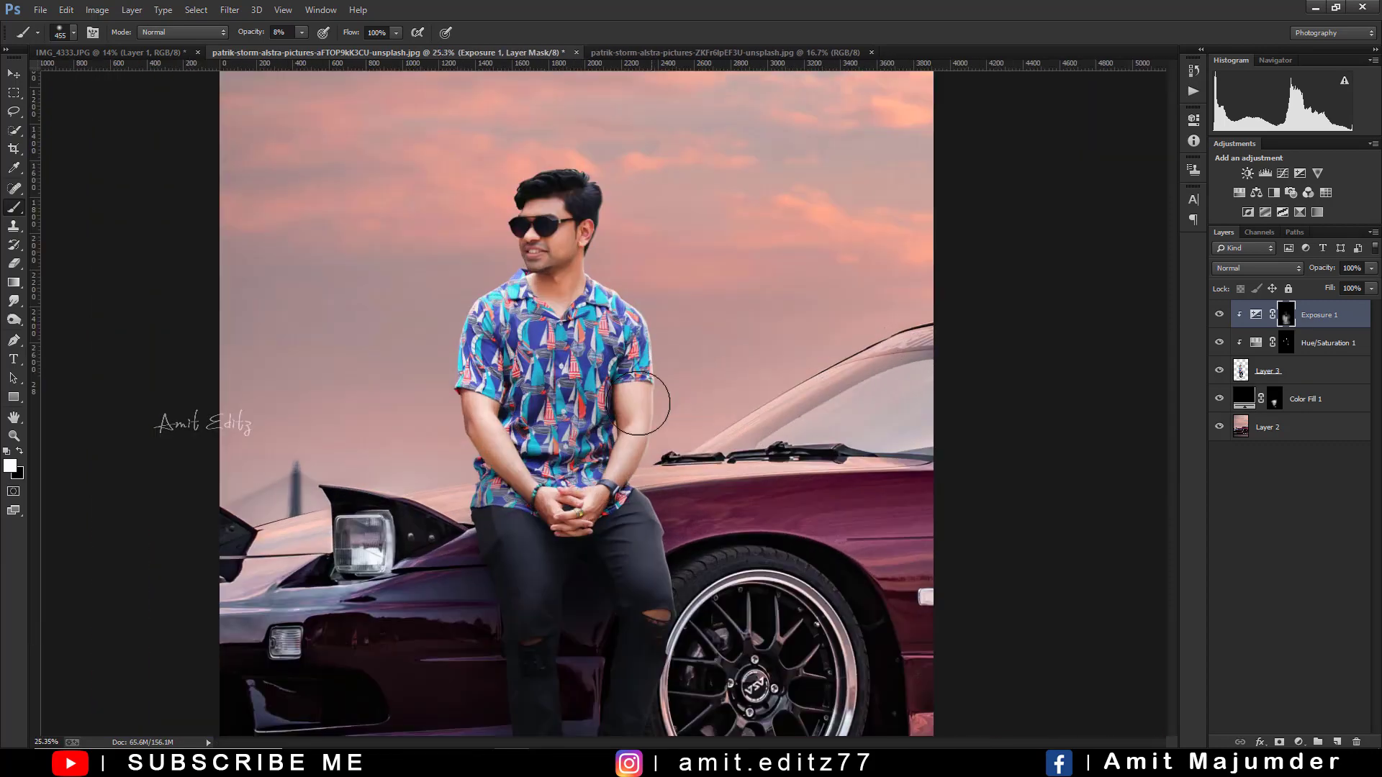
pyautogui.press('x')
pyautogui.scroll(-2, 611, 388)
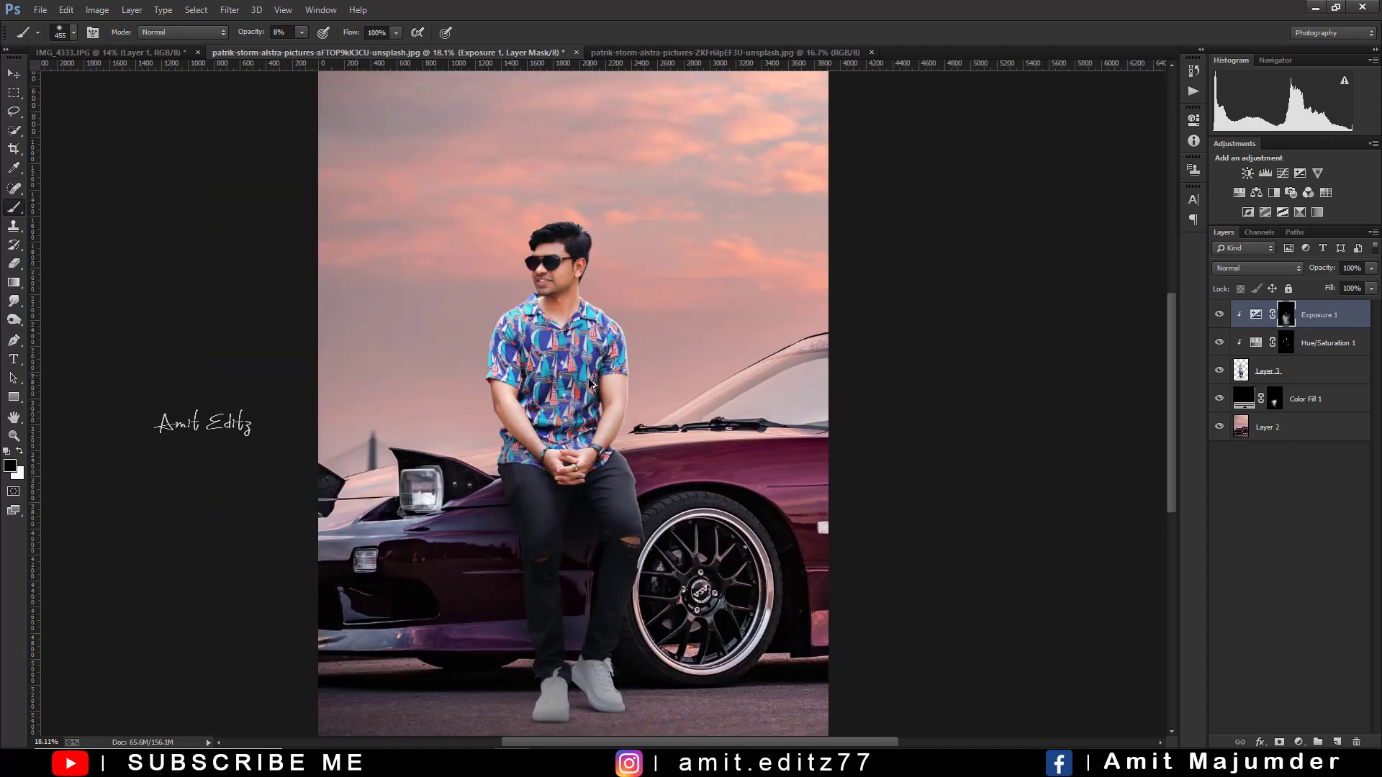
pyautogui.scroll(-2, 648, 403)
pyautogui.scroll(2, 693, 421)
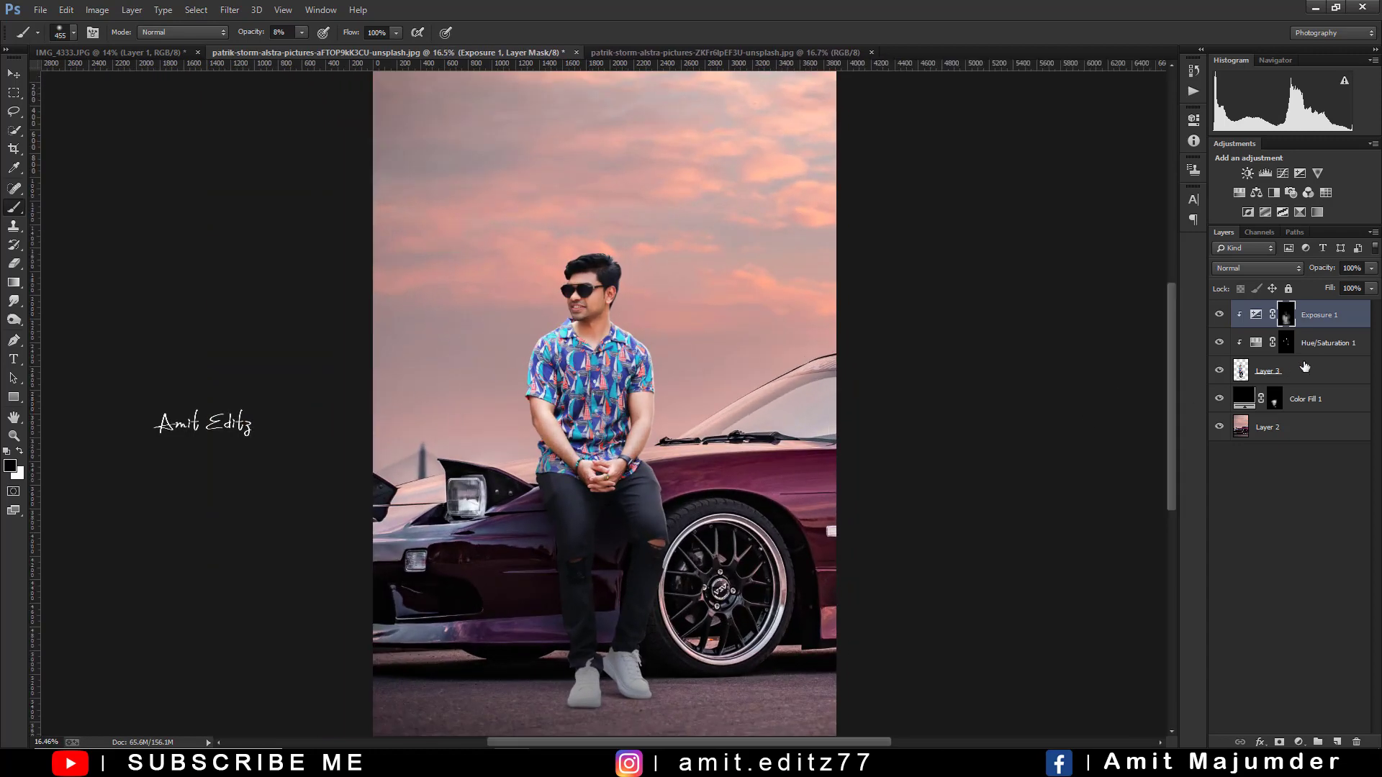
pyautogui.hotkey('ctrl', 'shift', 'alt', 'e')
# - Crop the composite with the Crop tool and commit the crop
pyautogui.press('x')
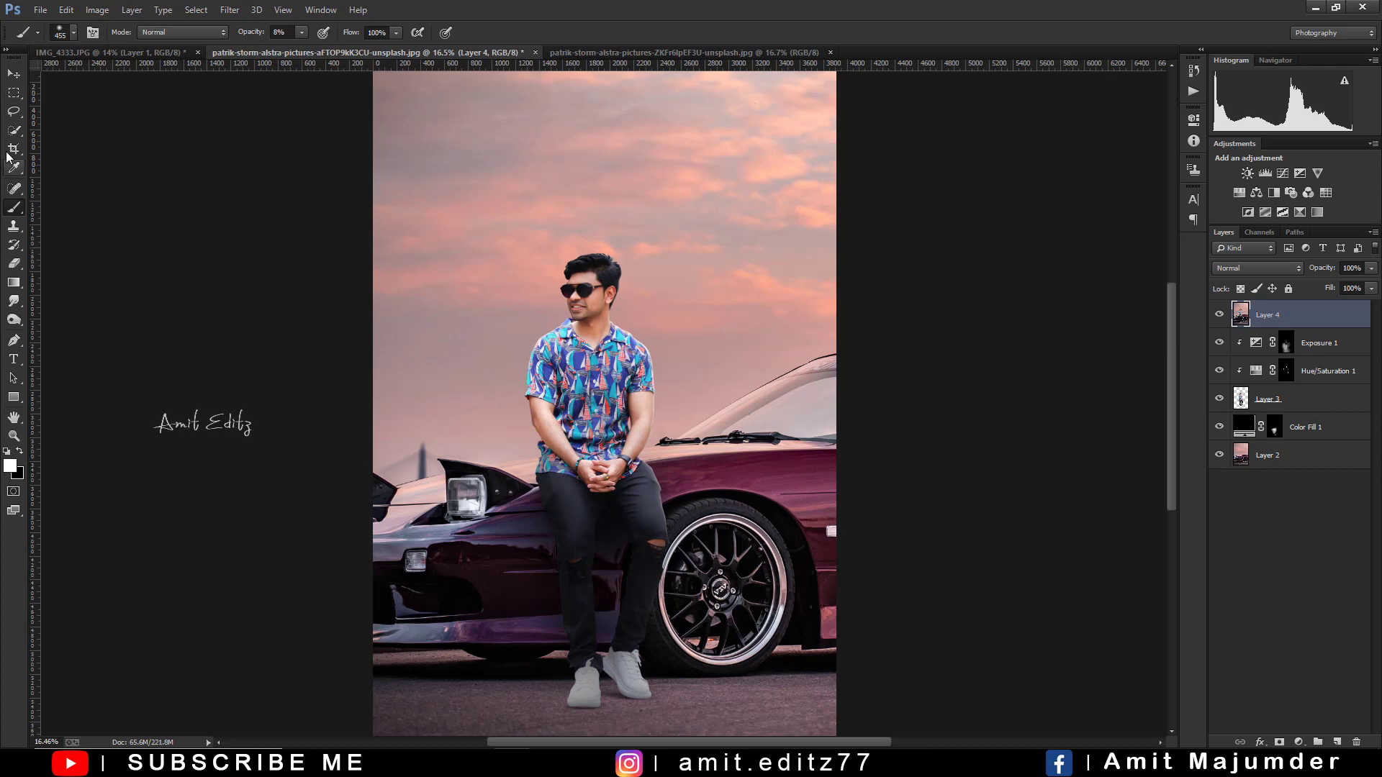
pyautogui.click(12, 149)
pyautogui.click(524, 301)
pyautogui.scroll(-2, 523, 300)
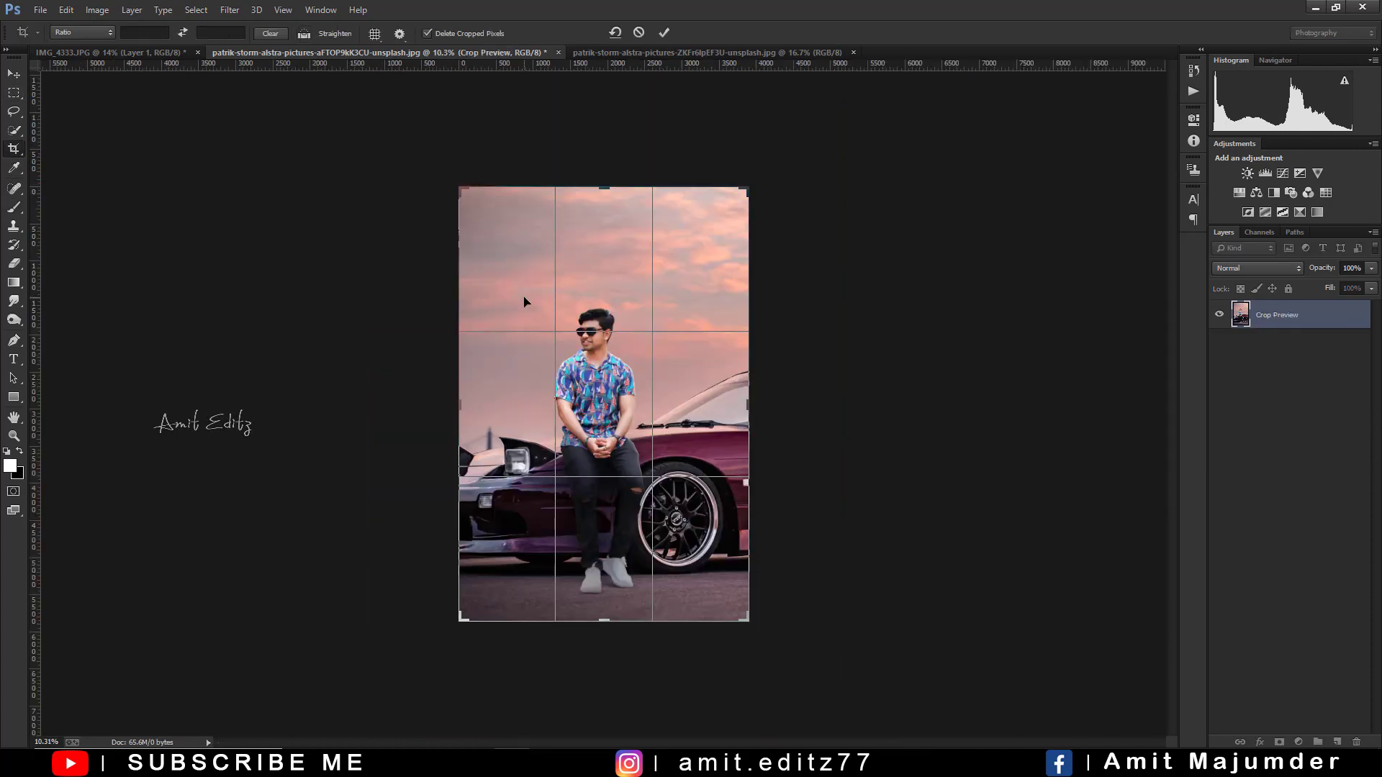
pyautogui.press('Return')
# - Duplicate Layer 4 and open the Camera Raw filter on the copy
pyautogui.moveTo(1268, 314); pyautogui.dragTo(1335, 741)
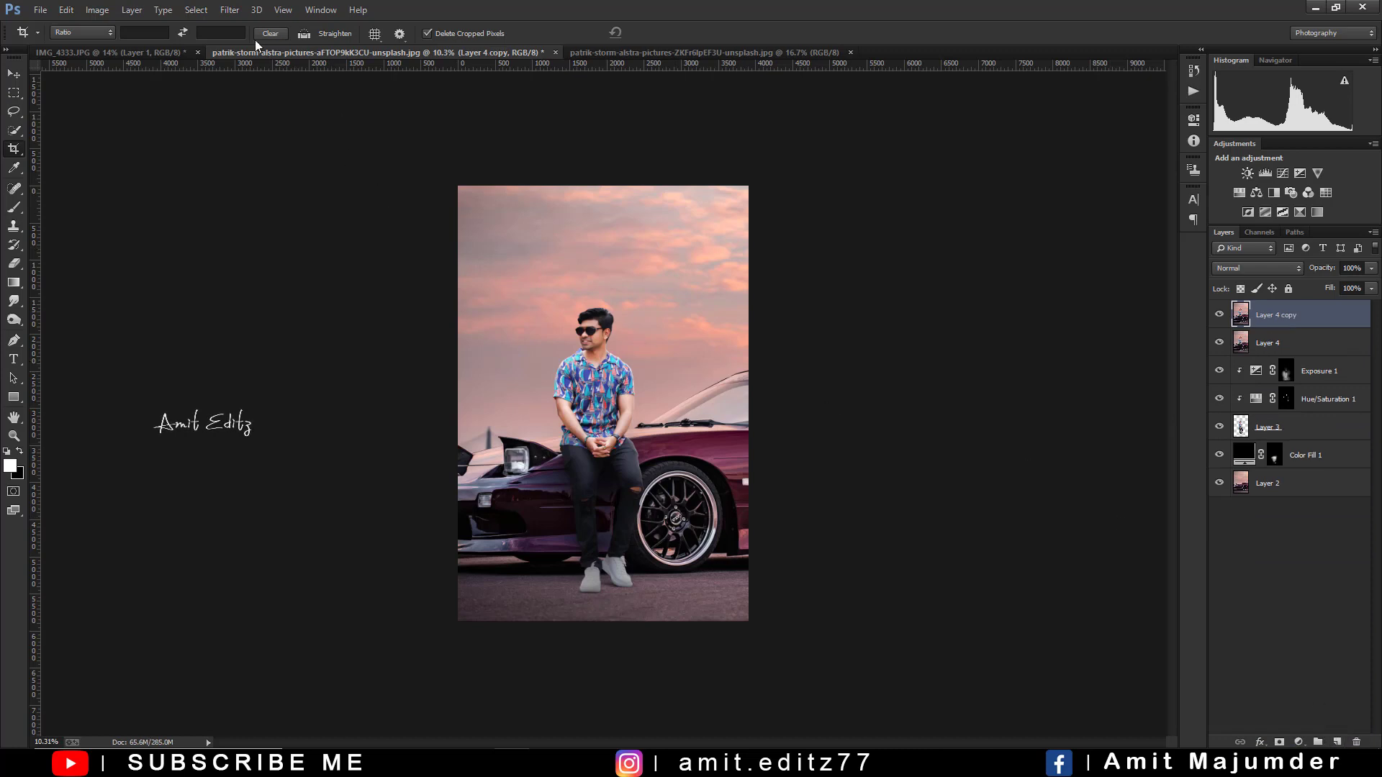
pyautogui.click(230, 10)
pyautogui.click(267, 94)
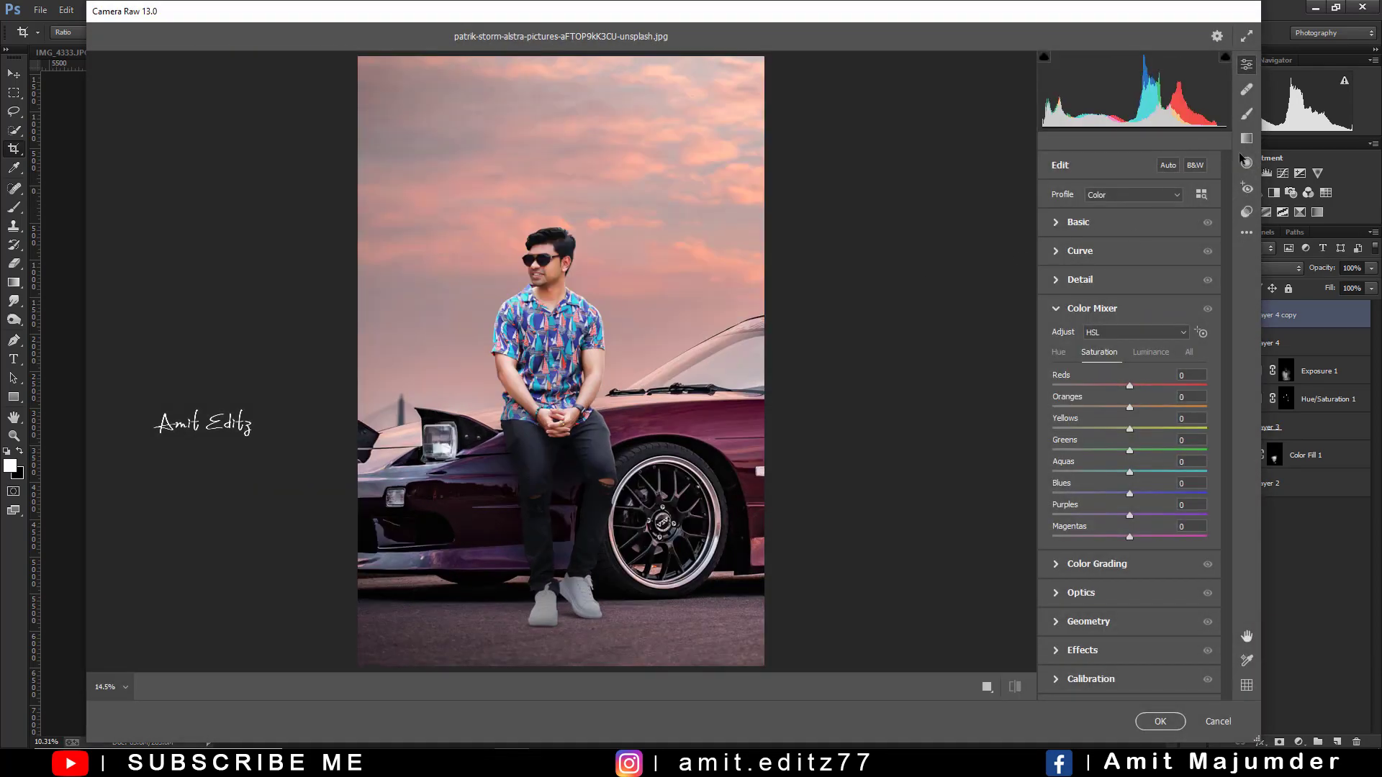
# - Add a diagonal graduated filter from bottom-left at -0.95 exposure over the car and road
pyautogui.click(1246, 140)
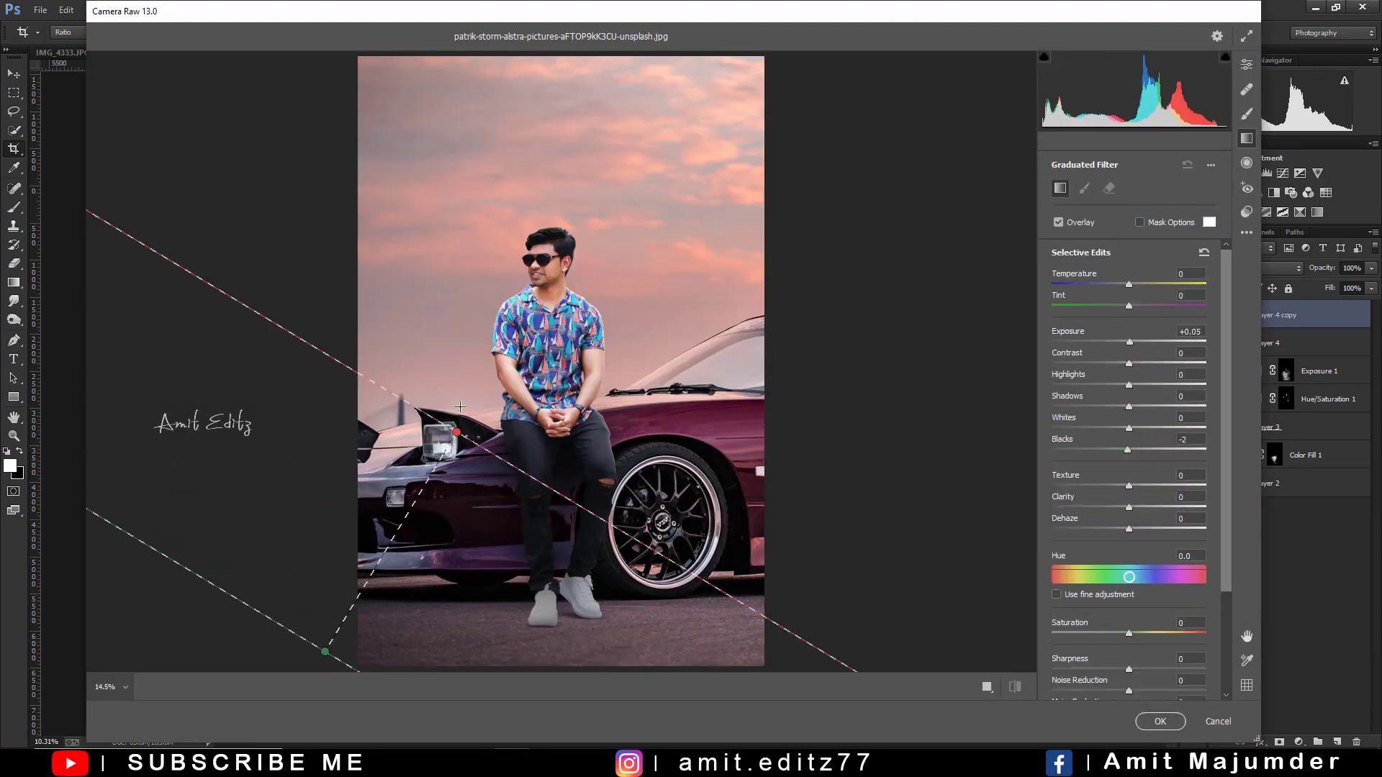
pyautogui.moveTo(325, 651); pyautogui.dragTo(486, 327)
pyautogui.moveTo(1129, 341); pyautogui.dragTo(1114, 341)
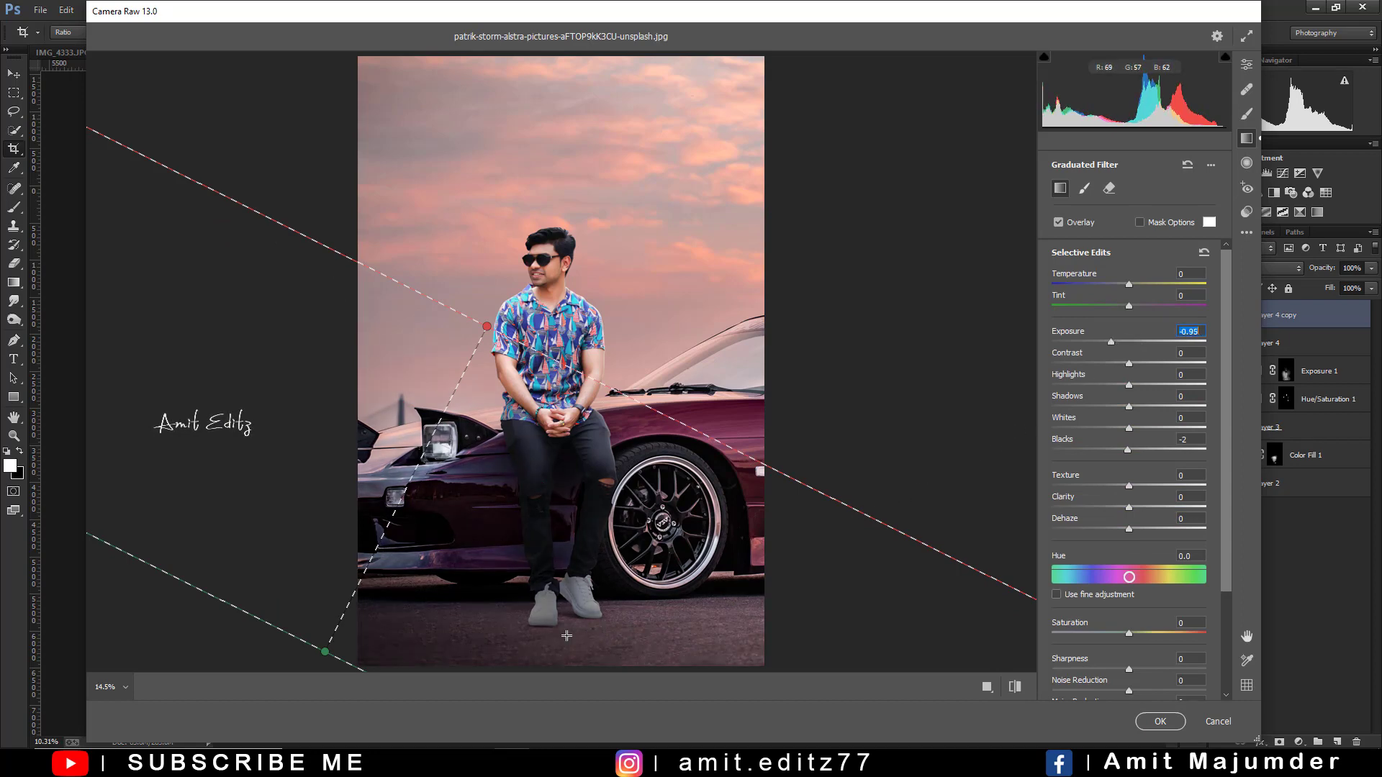
pyautogui.moveTo(327, 652); pyautogui.dragTo(362, 676)
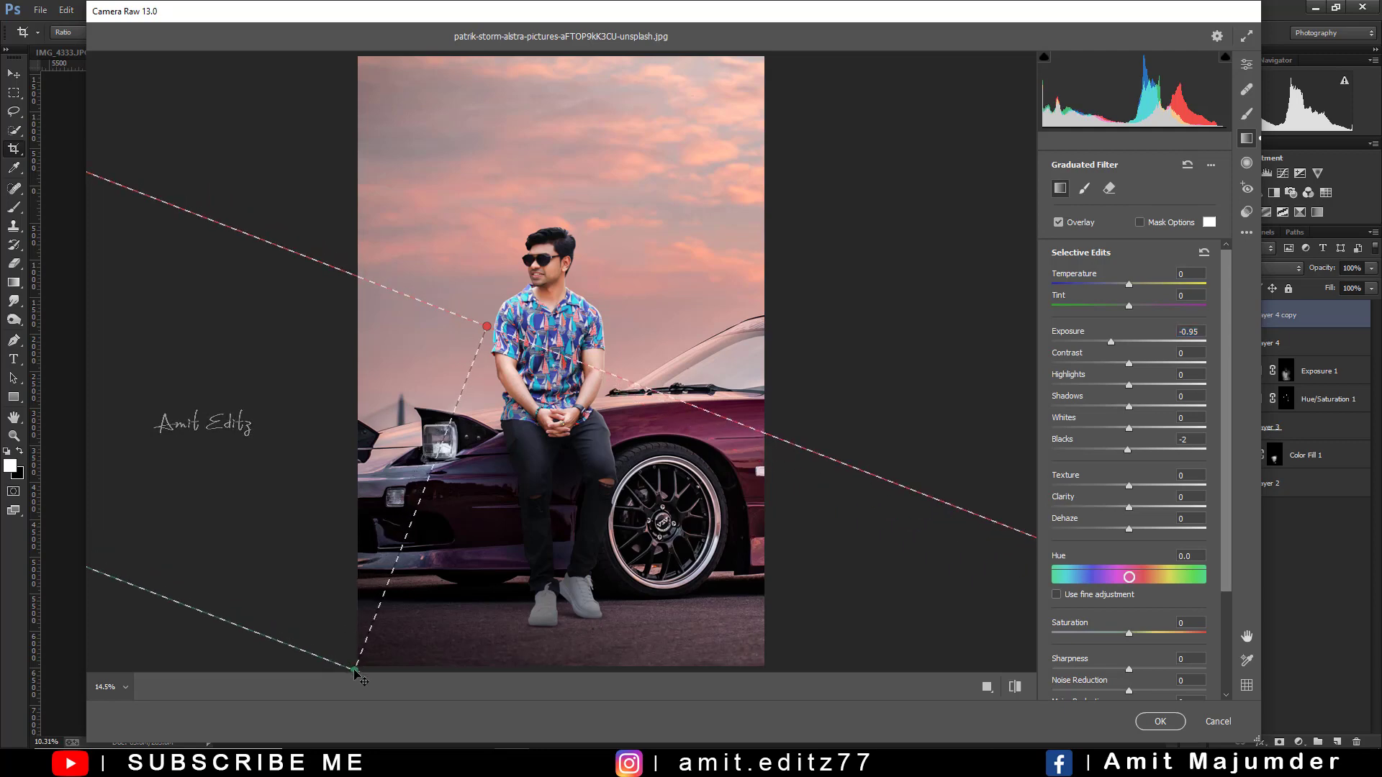
pyautogui.moveTo(494, 328)
pyautogui.mouseDown()
pyautogui.moveTo(582, 335)
pyautogui.moveTo(483, 448)
pyautogui.moveTo(471, 368)
pyautogui.mouseUp()
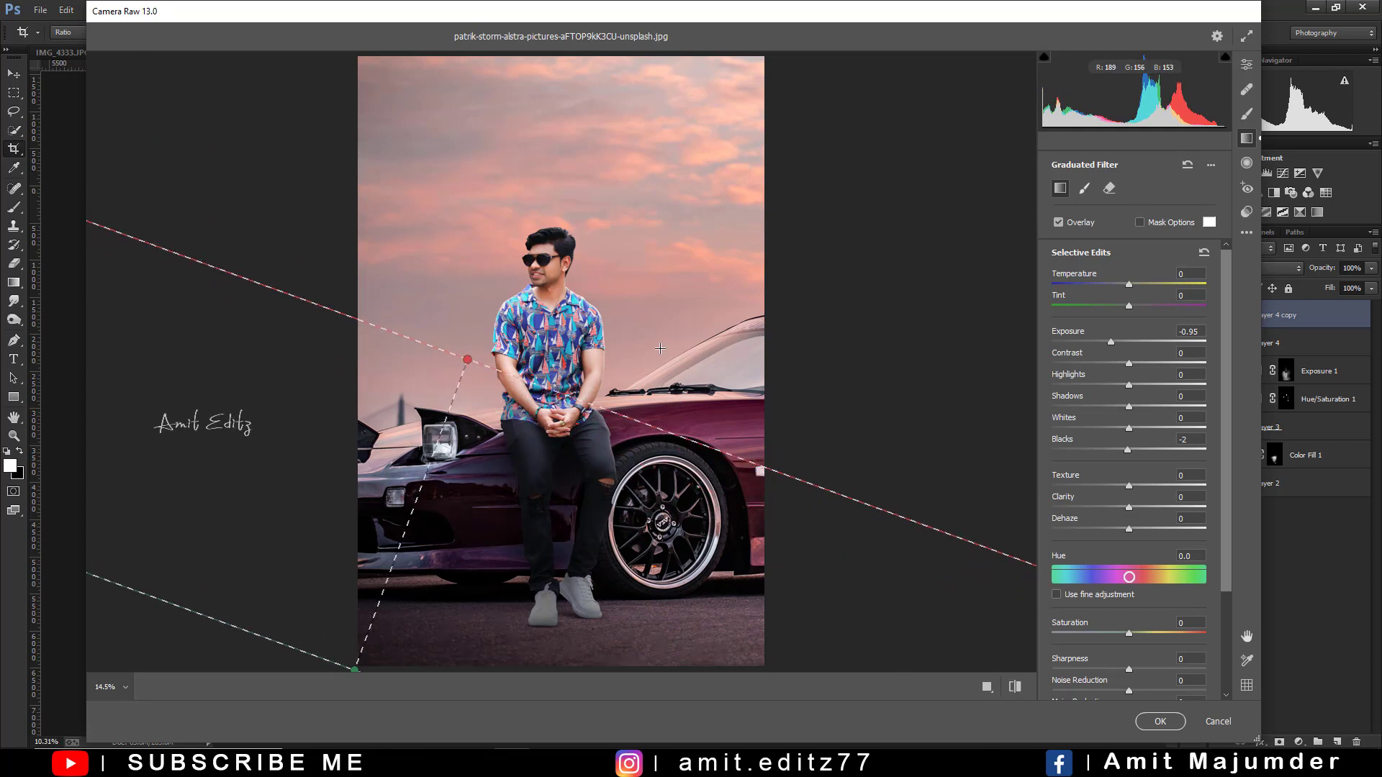
pyautogui.click(1246, 64)
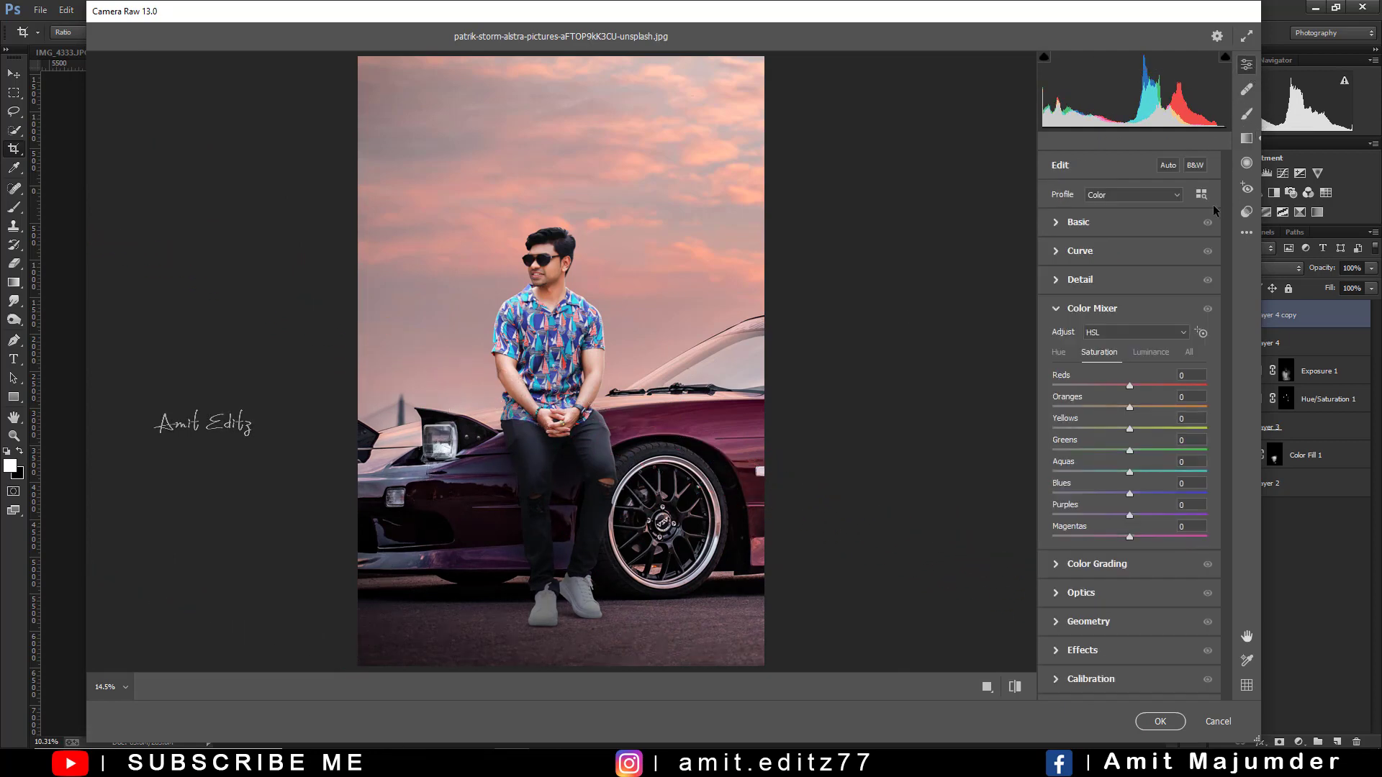
# - In the Basic panel, set Contrast +5, Highlights -4, Blacks -3, Texture +8, Clarity +3
pyautogui.click(1094, 216)
pyautogui.moveTo(1129, 356)
pyautogui.mouseDown()
pyautogui.moveTo(1111, 353)
pyautogui.moveTo(1148, 352)
pyautogui.mouseUp()
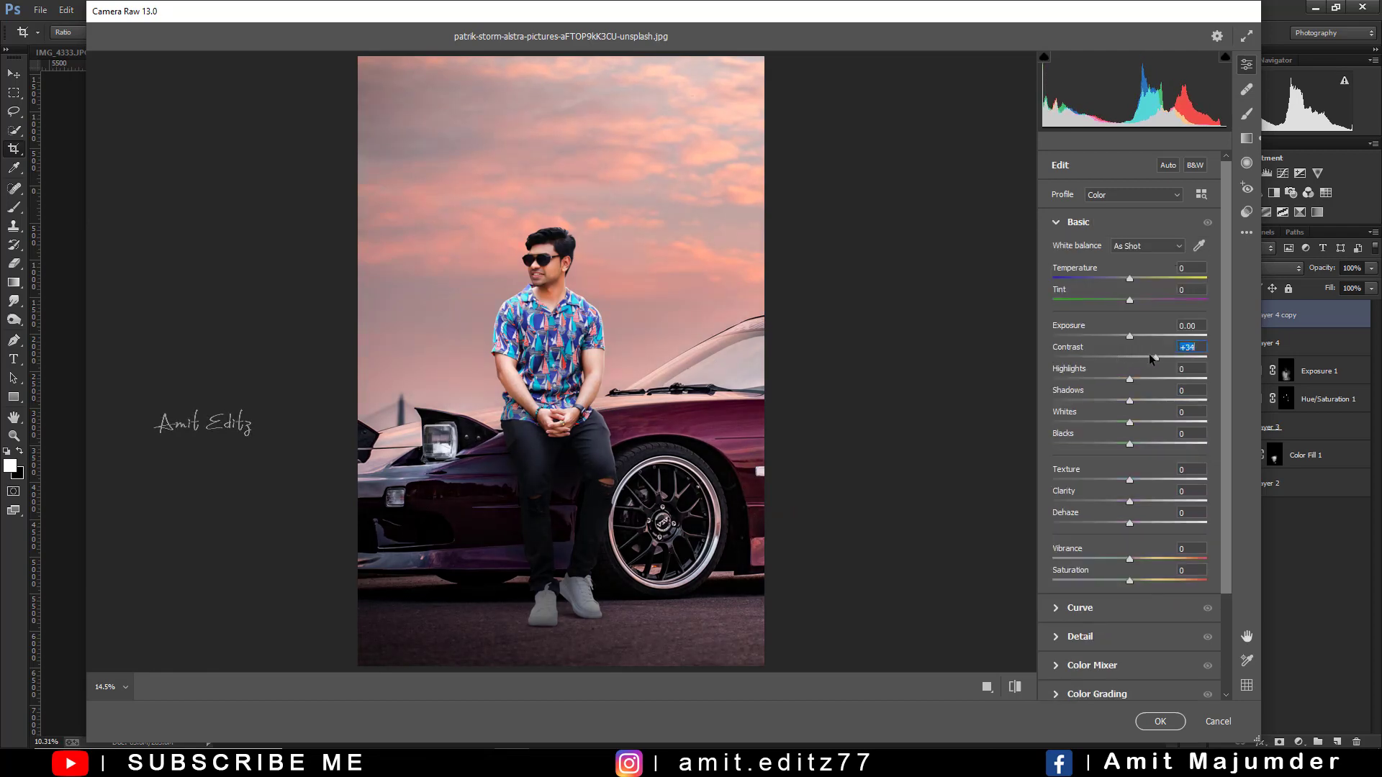
pyautogui.moveTo(1149, 352)
pyautogui.mouseDown()
pyautogui.moveTo(1109, 377)
pyautogui.moveTo(1145, 383)
pyautogui.moveTo(1108, 378)
pyautogui.moveTo(1126, 380)
pyautogui.mouseUp()
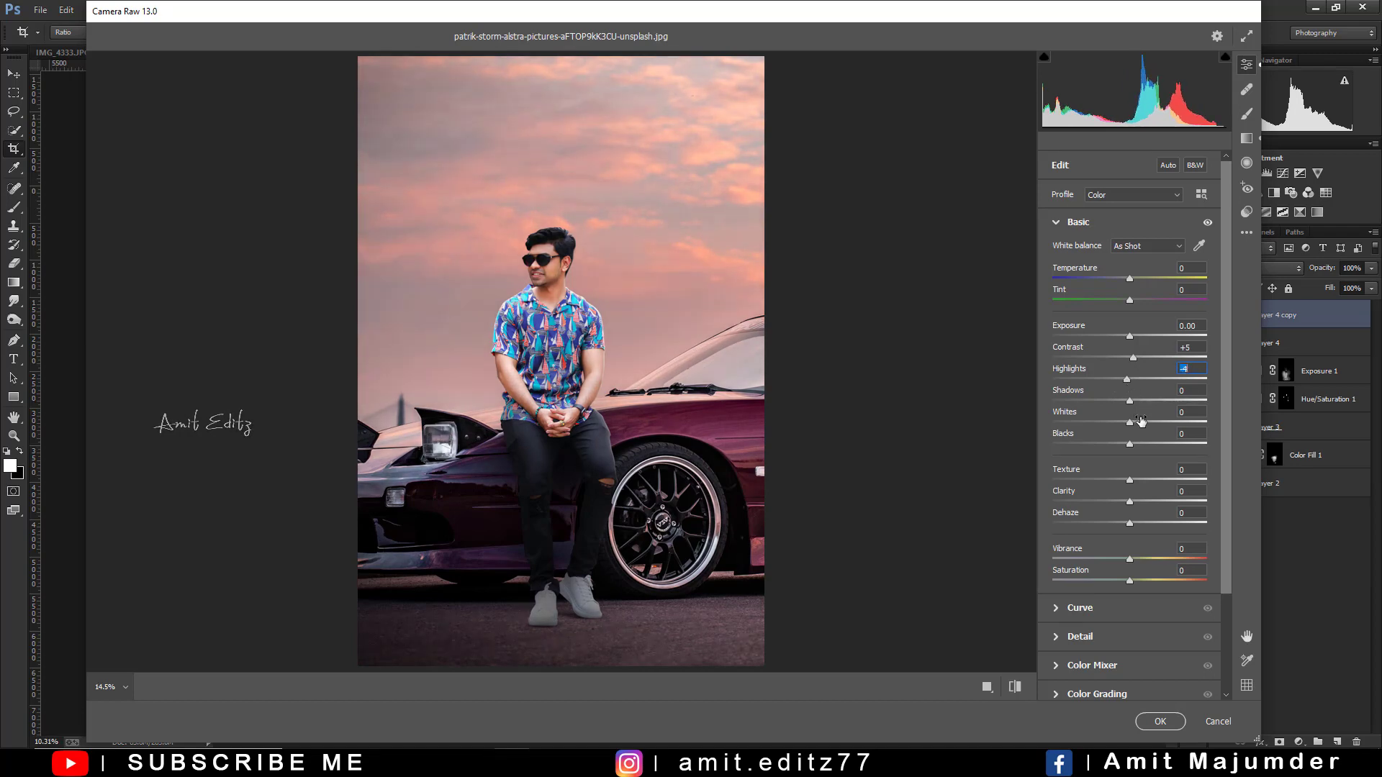
pyautogui.moveTo(1129, 443)
pyautogui.mouseDown()
pyautogui.moveTo(1113, 444)
pyautogui.moveTo(1131, 502)
pyautogui.mouseUp()
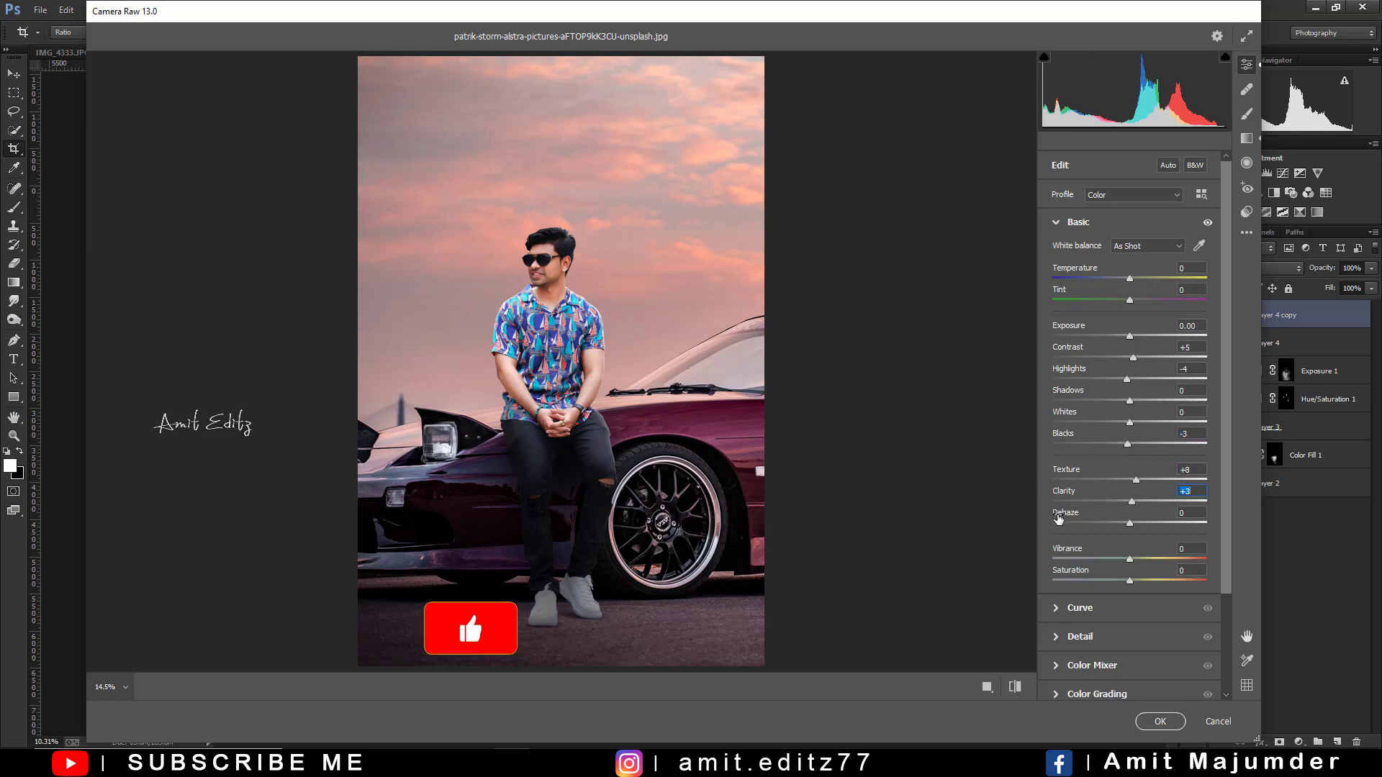
pyautogui.scroll(-3, 1098, 631)
pyautogui.click(1103, 656)
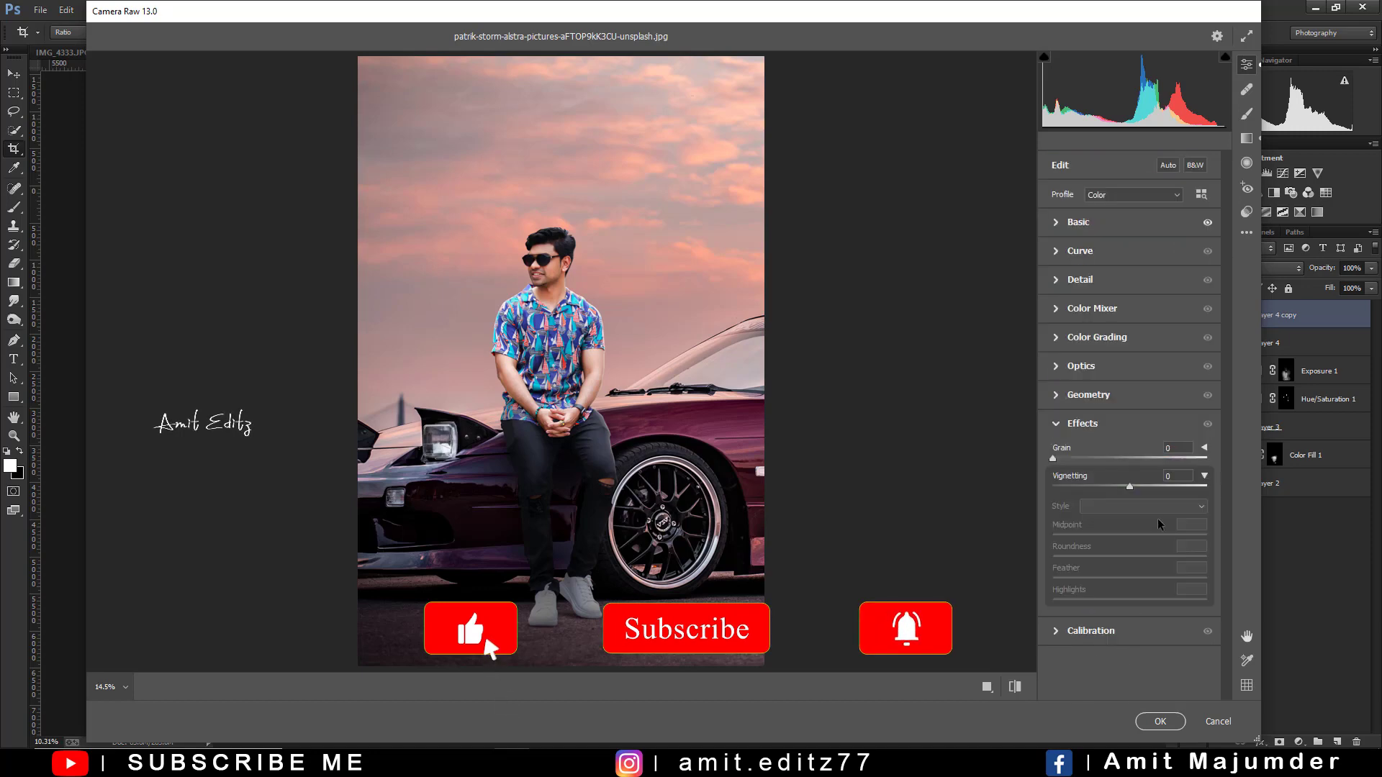
pyautogui.moveTo(1130, 486); pyautogui.dragTo(1118, 488)
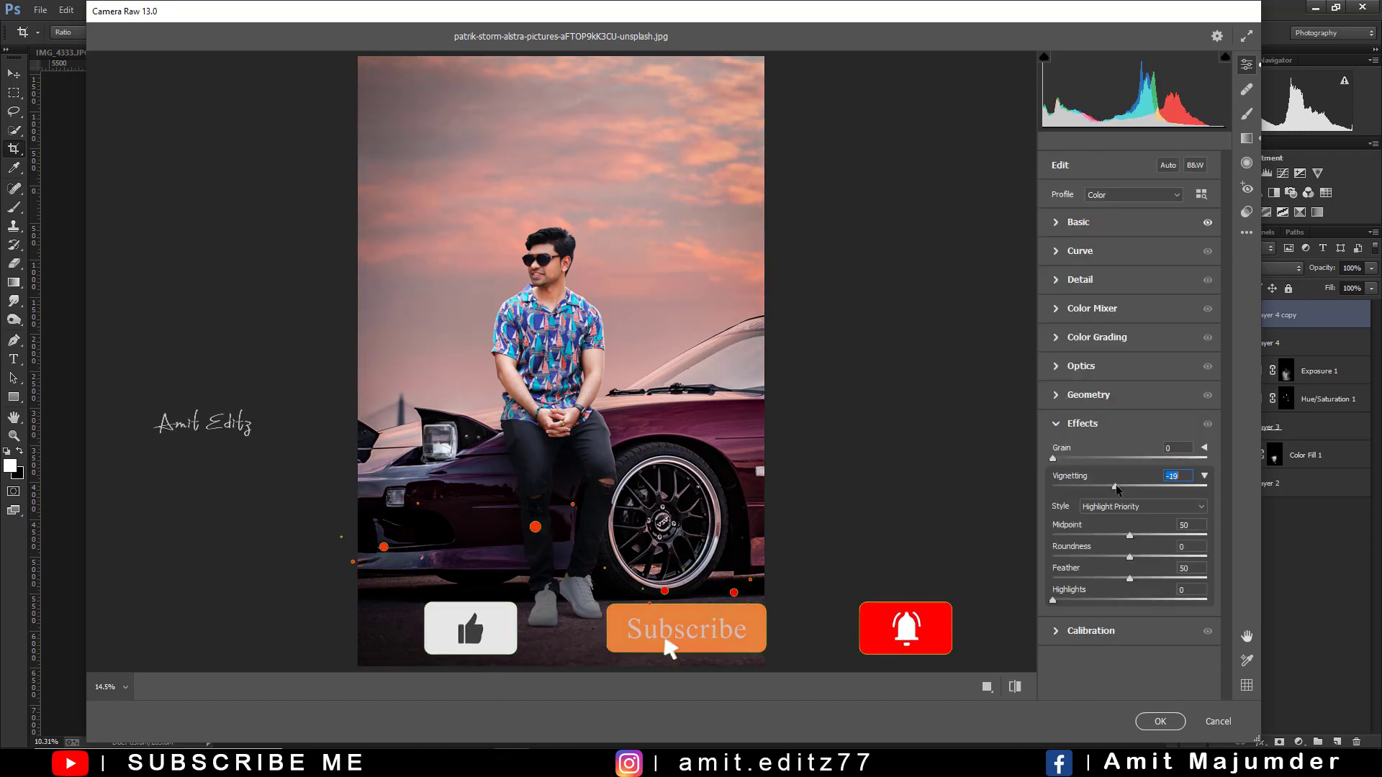
pyautogui.doubleClick(1118, 488)
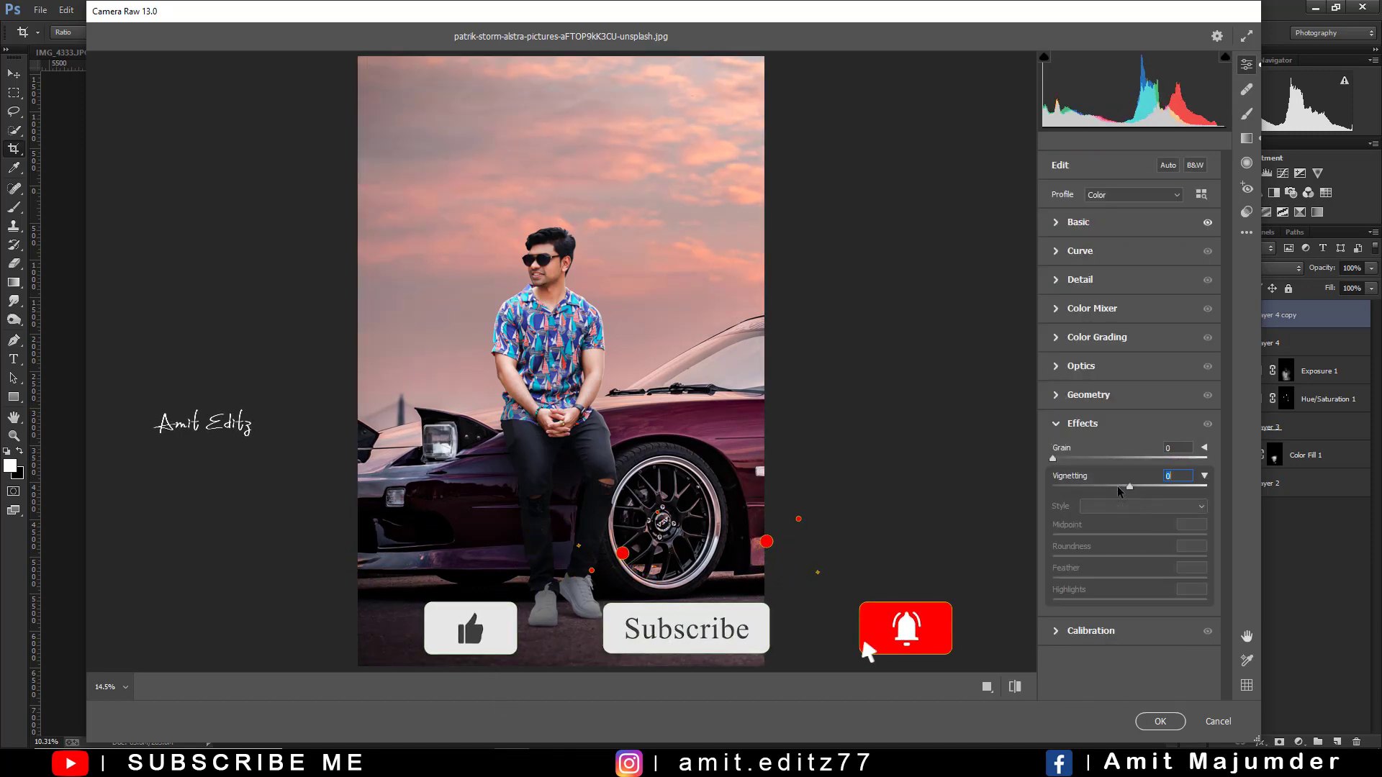
pyautogui.click(1247, 138)
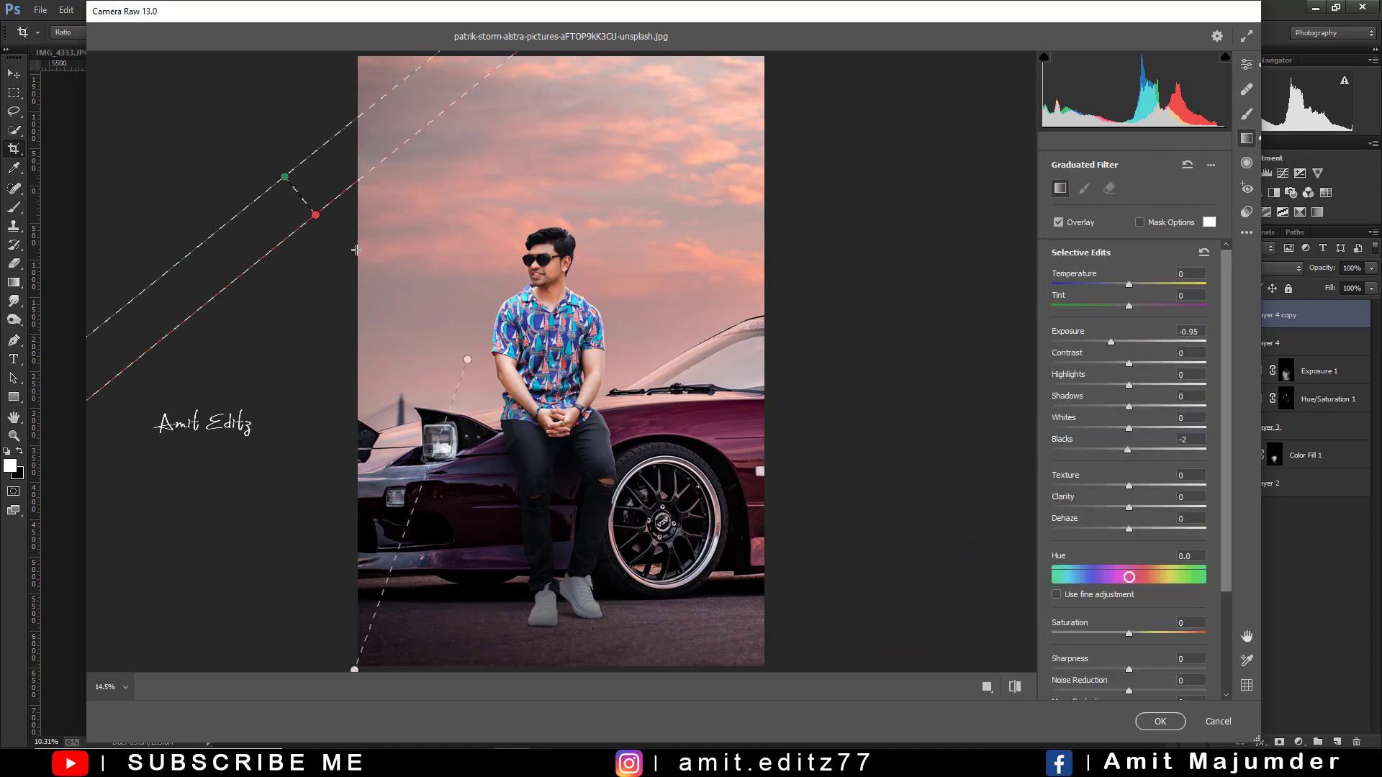
pyautogui.moveTo(285, 176); pyautogui.dragTo(360, 251)
pyautogui.press('Delete')
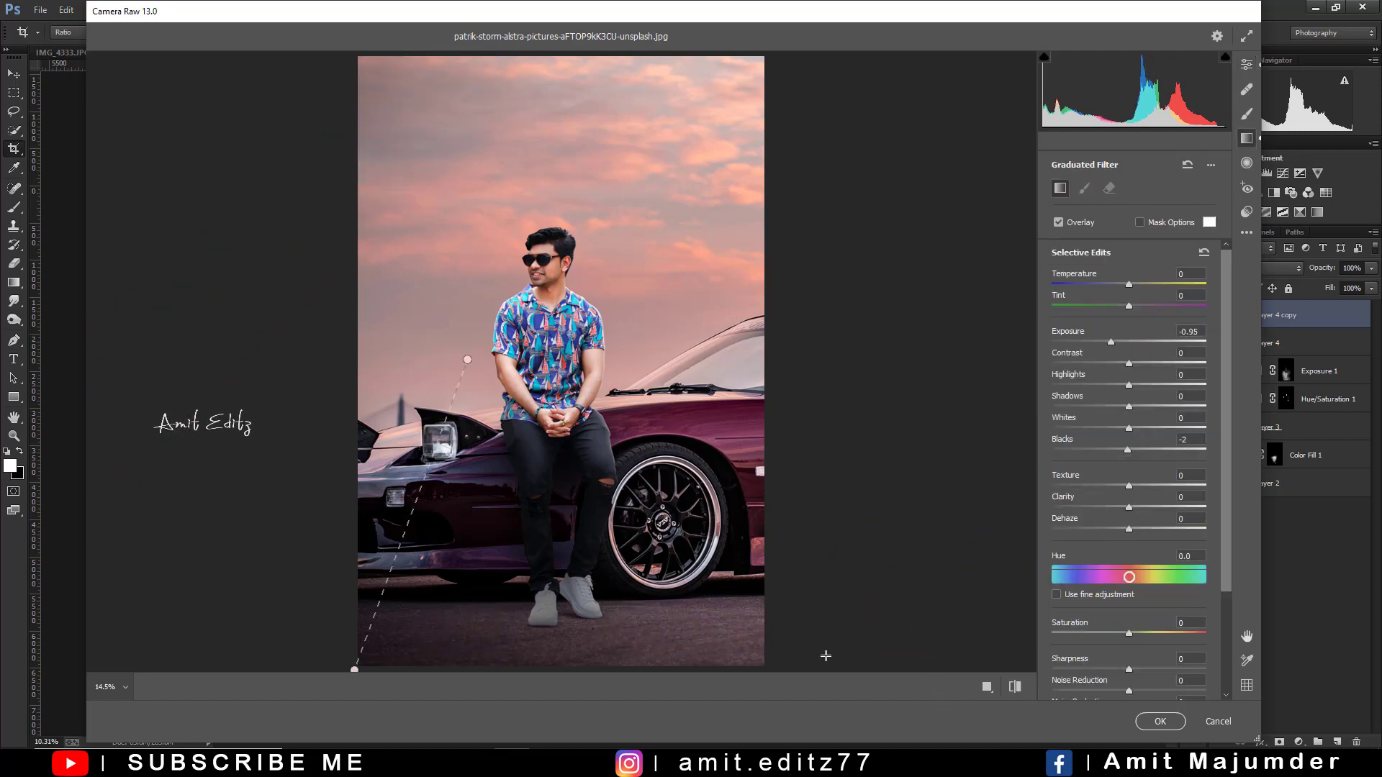
pyautogui.moveTo(834, 665); pyautogui.dragTo(643, 388)
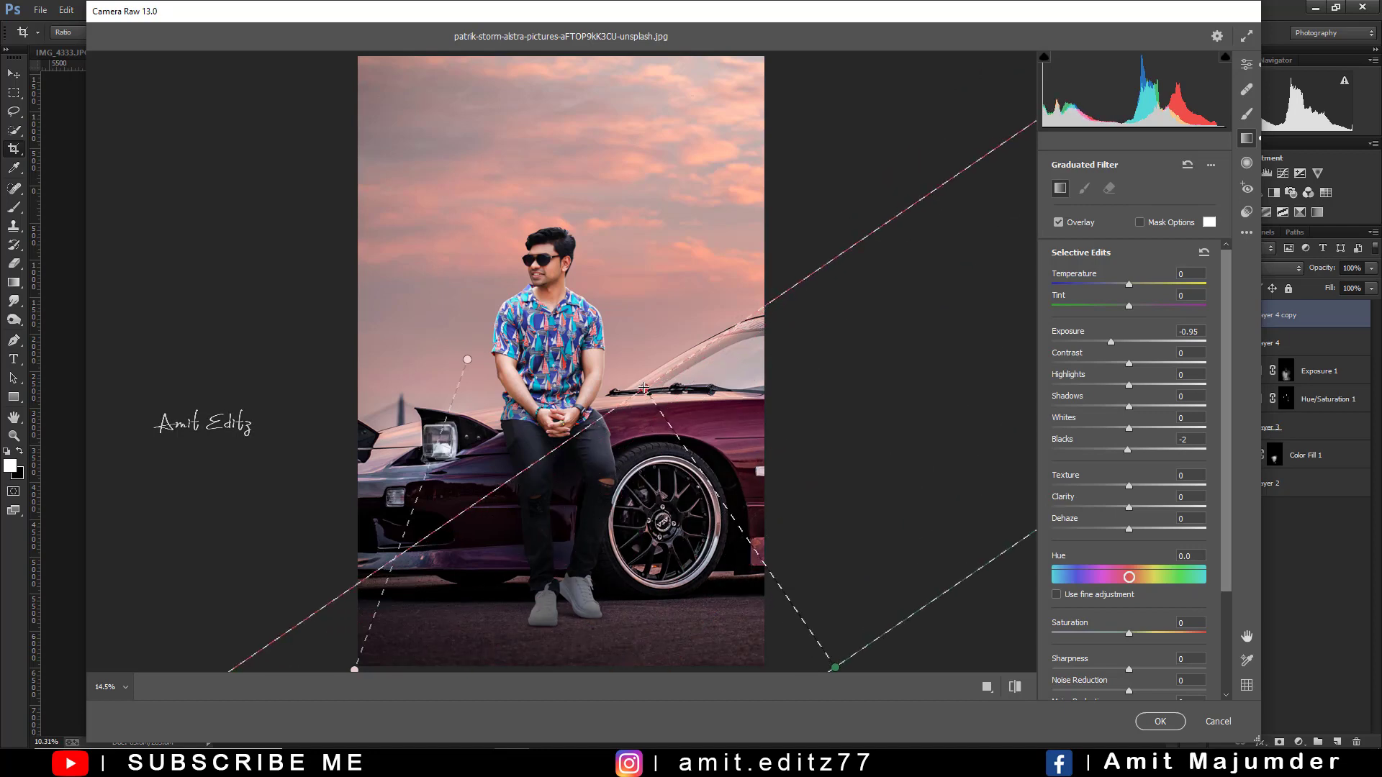
pyautogui.press('Delete')
pyautogui.moveTo(324, 641); pyautogui.dragTo(385, 363)
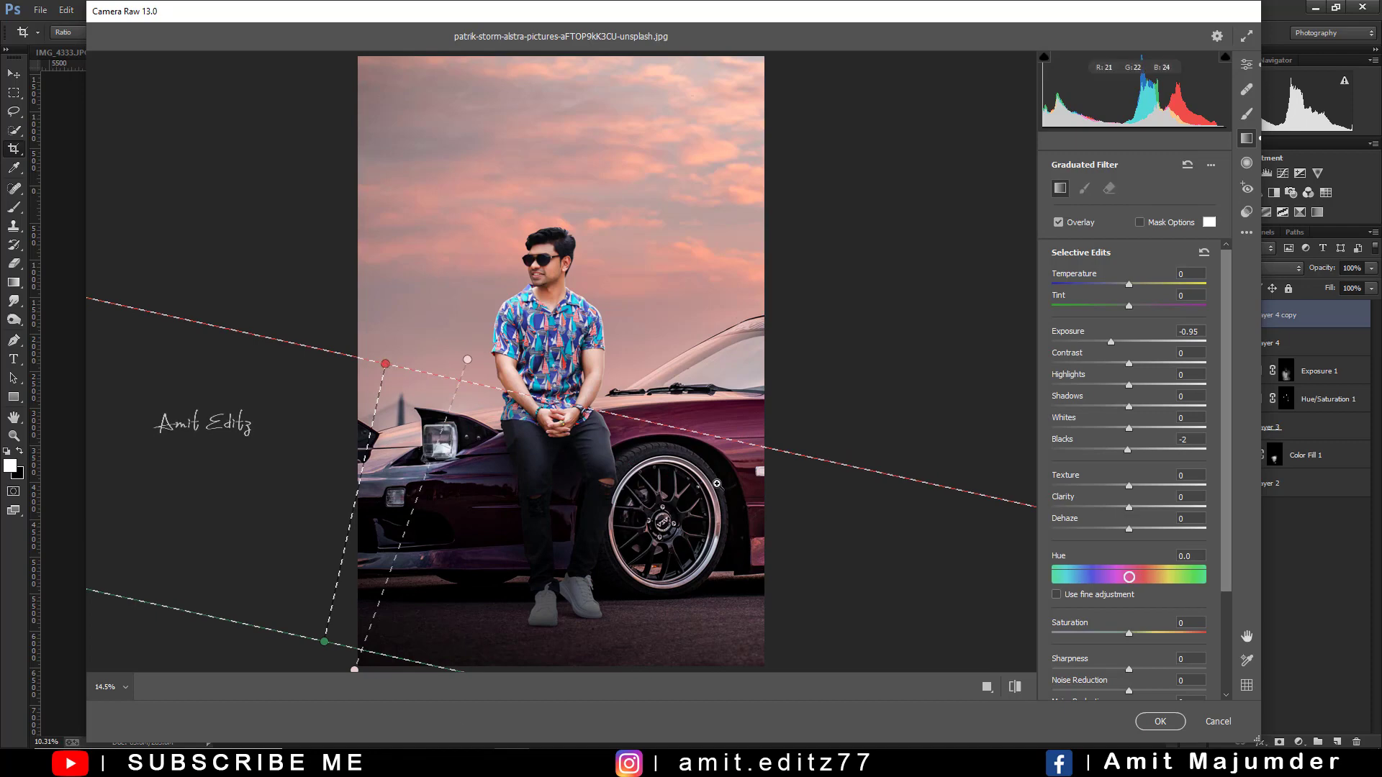
pyautogui.press('Delete')
# - Set Effects grain to 21, checking the texture at 100% zoom
pyautogui.click(1246, 64)
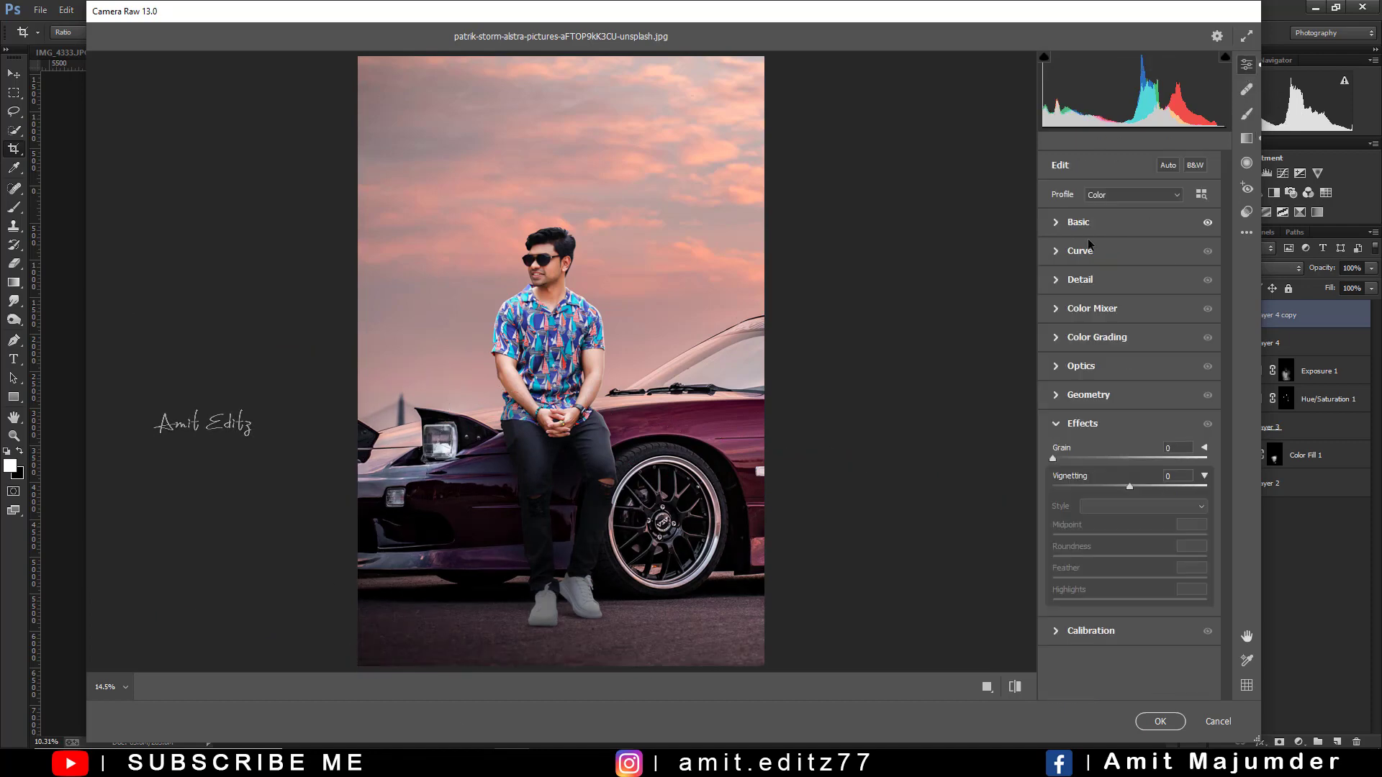
pyautogui.click(1089, 426)
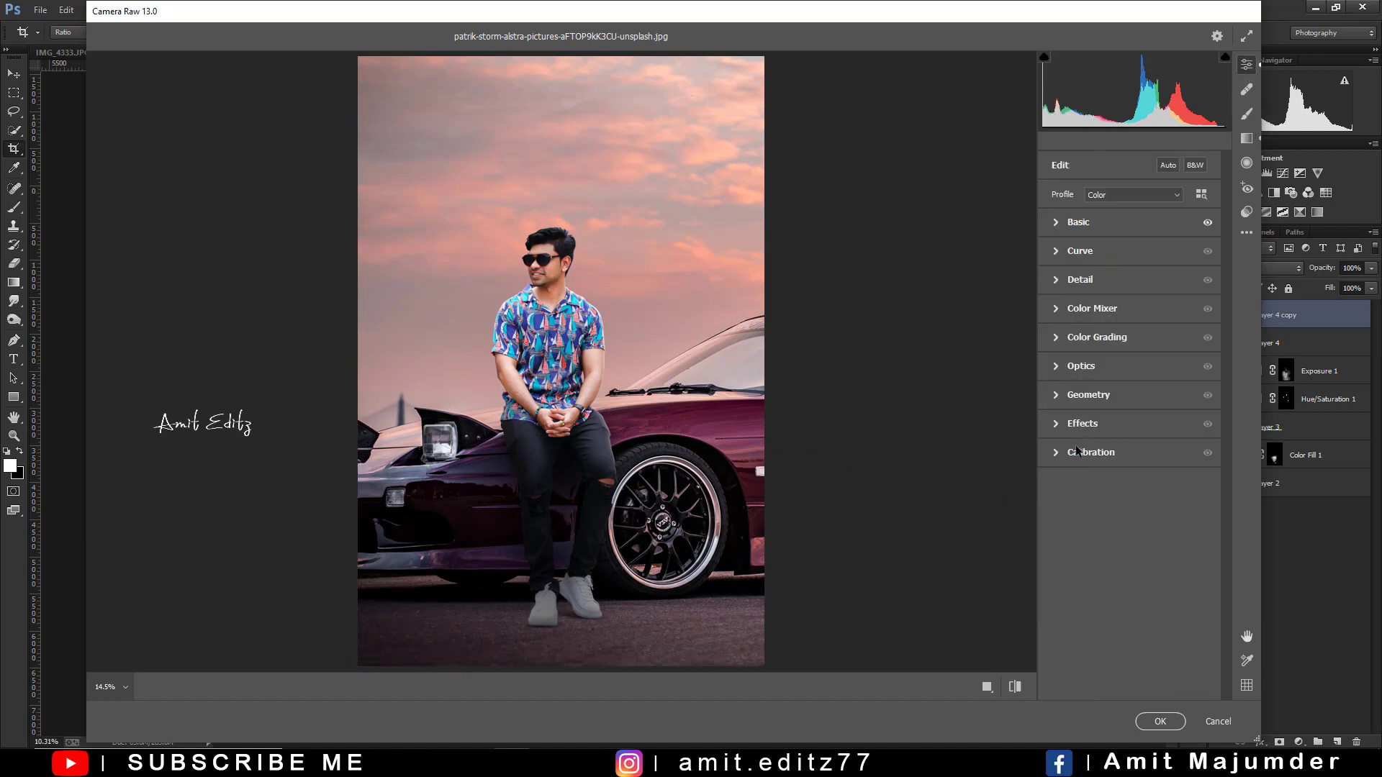
pyautogui.click(1082, 426)
pyautogui.click(1073, 457)
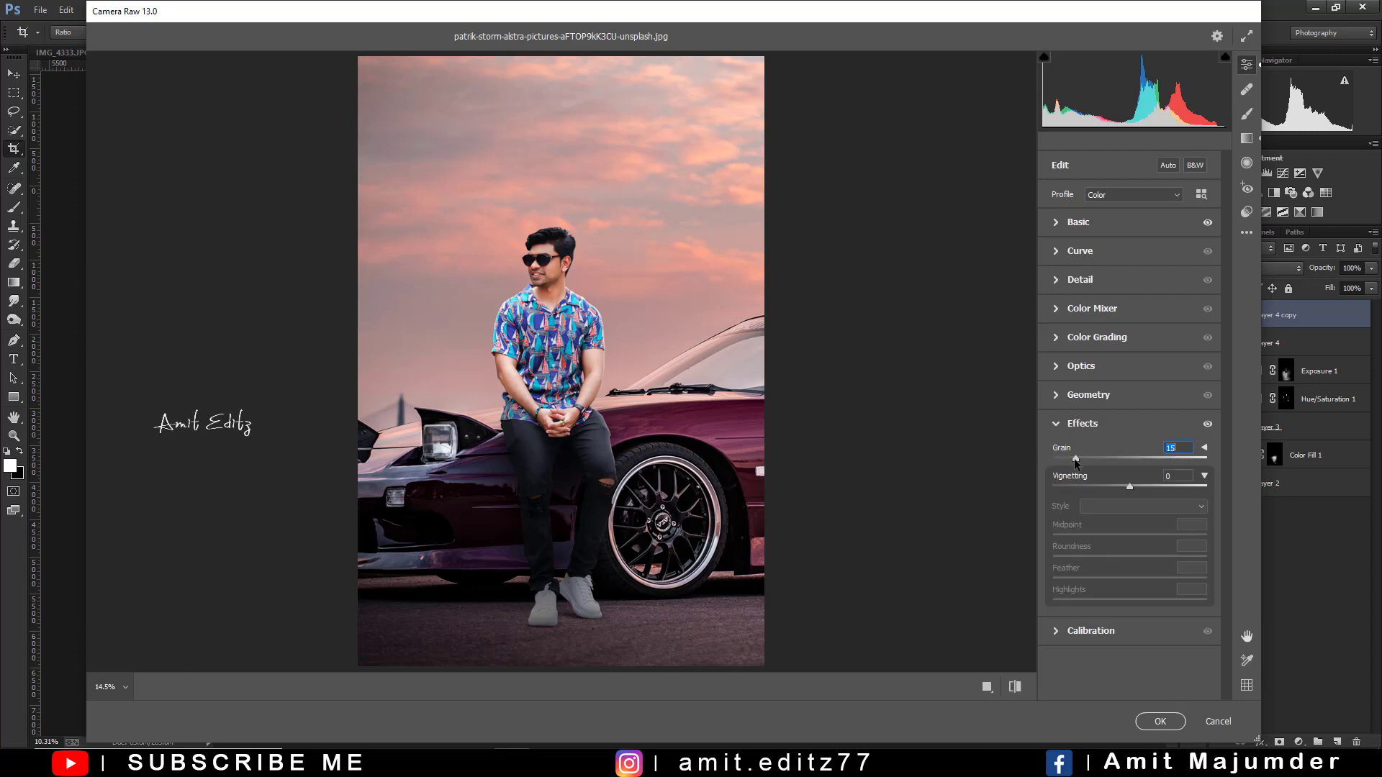
pyautogui.click(538, 219)
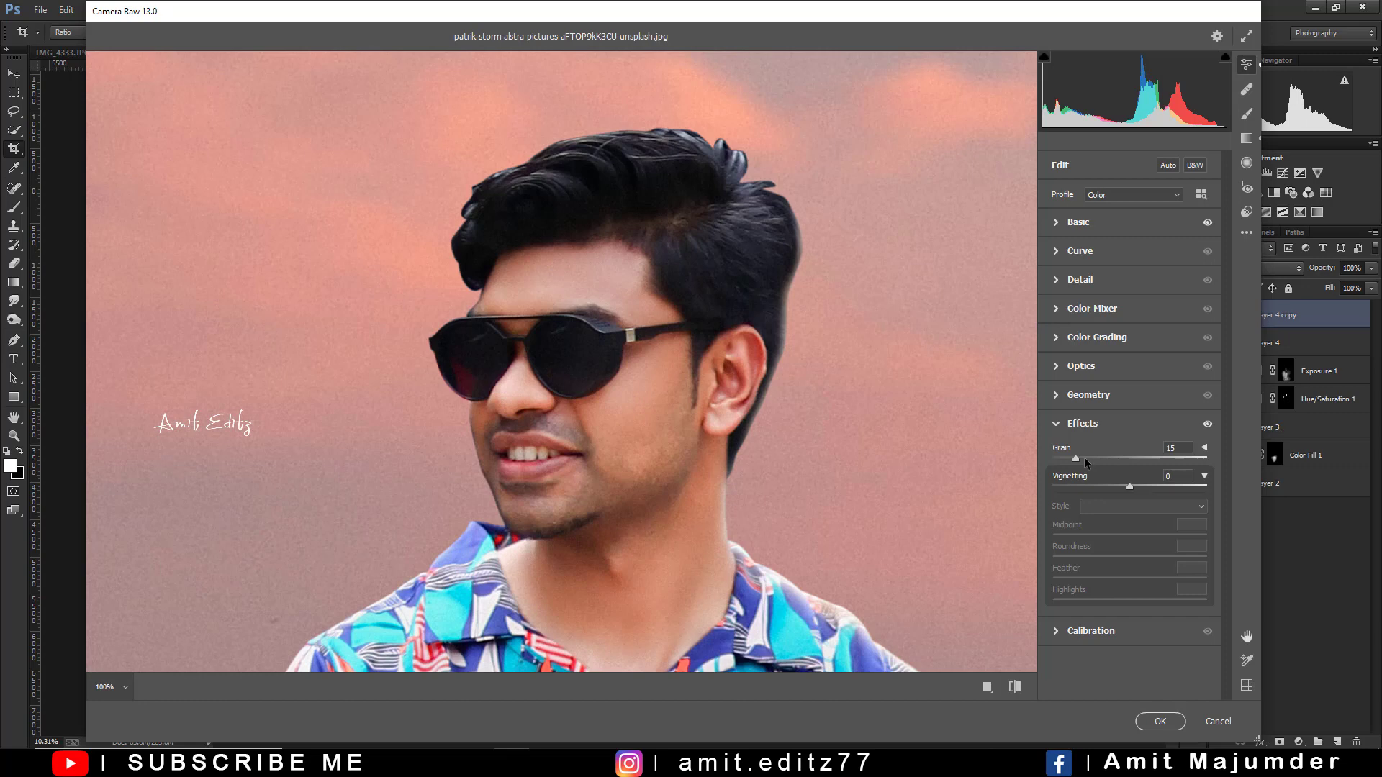
pyautogui.click(1084, 457)
pyautogui.click(661, 418)
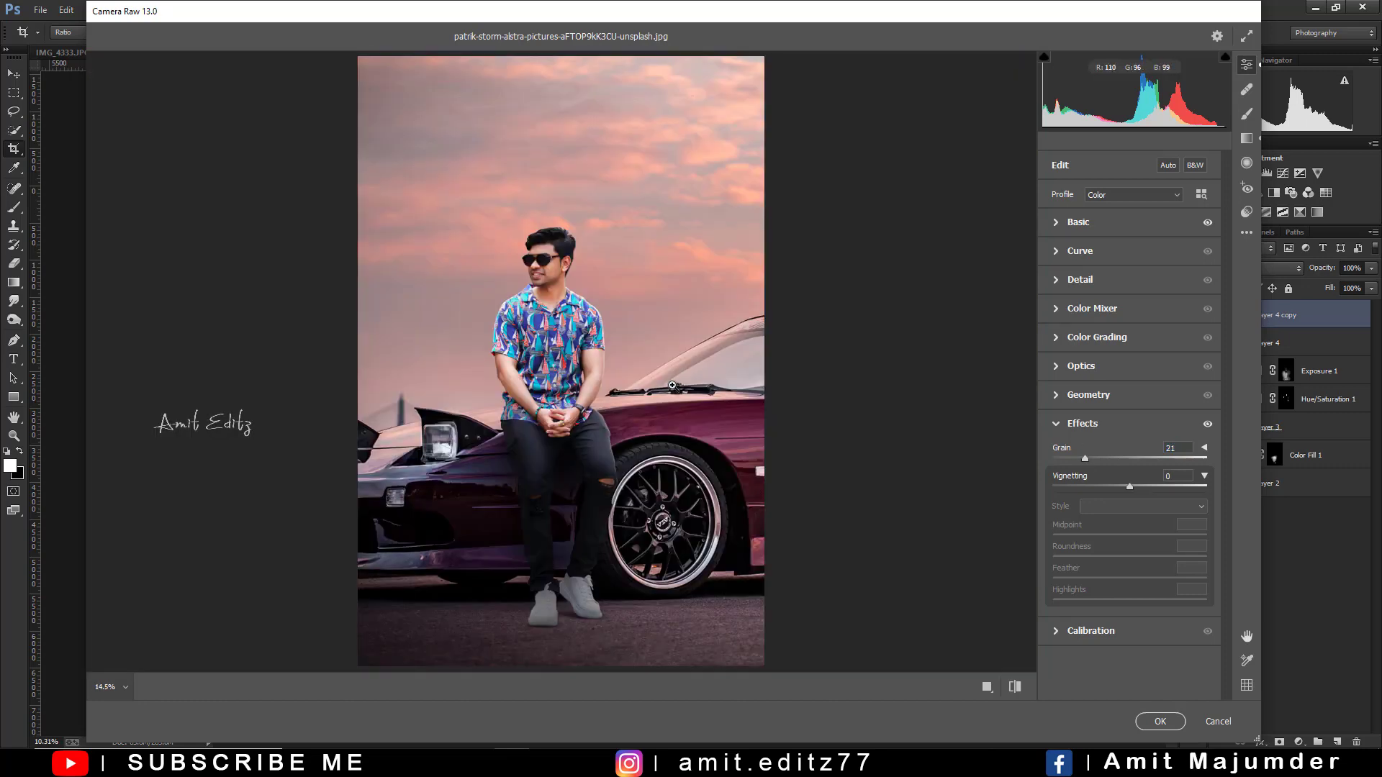
pyautogui.click(1100, 335)
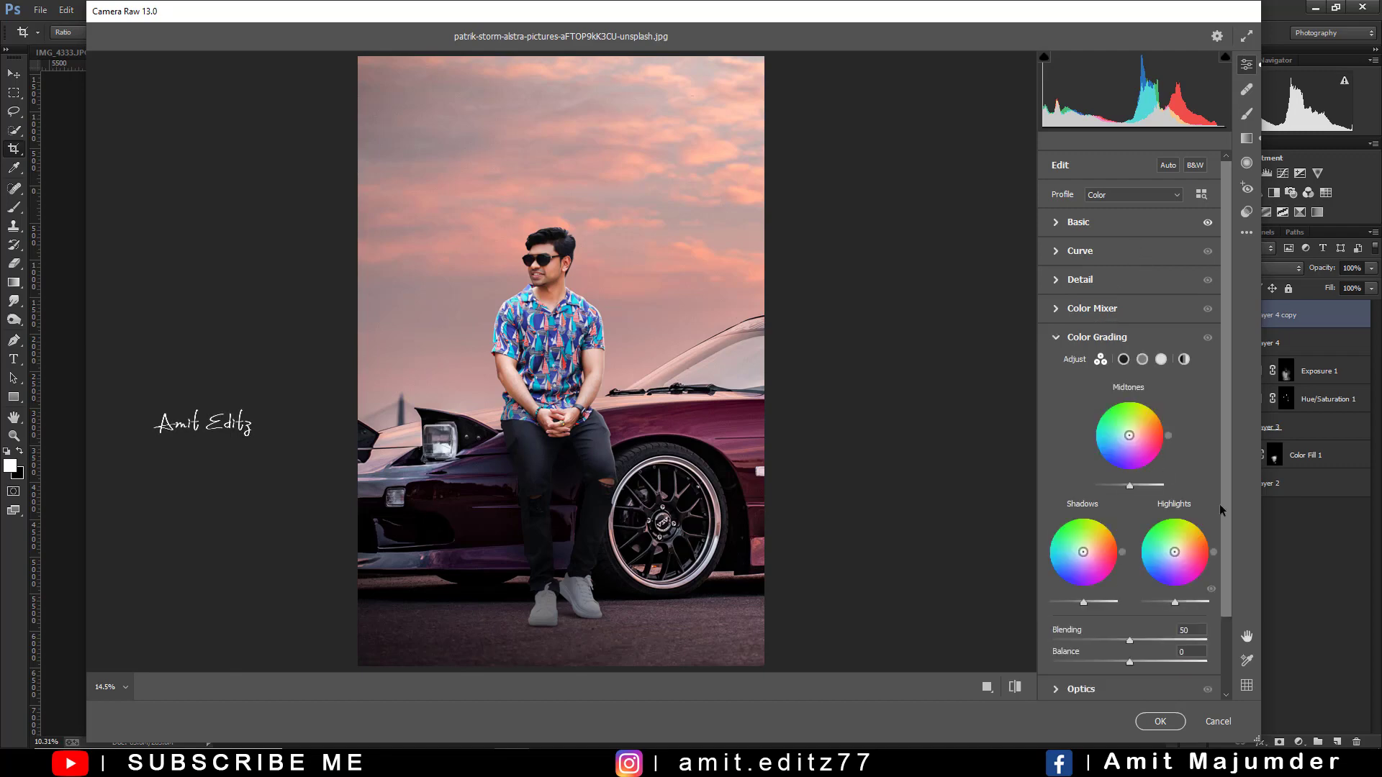
# - Tint the Color Grading highlights warm yellow at hue 45, saturation 9
pyautogui.click(1160, 359)
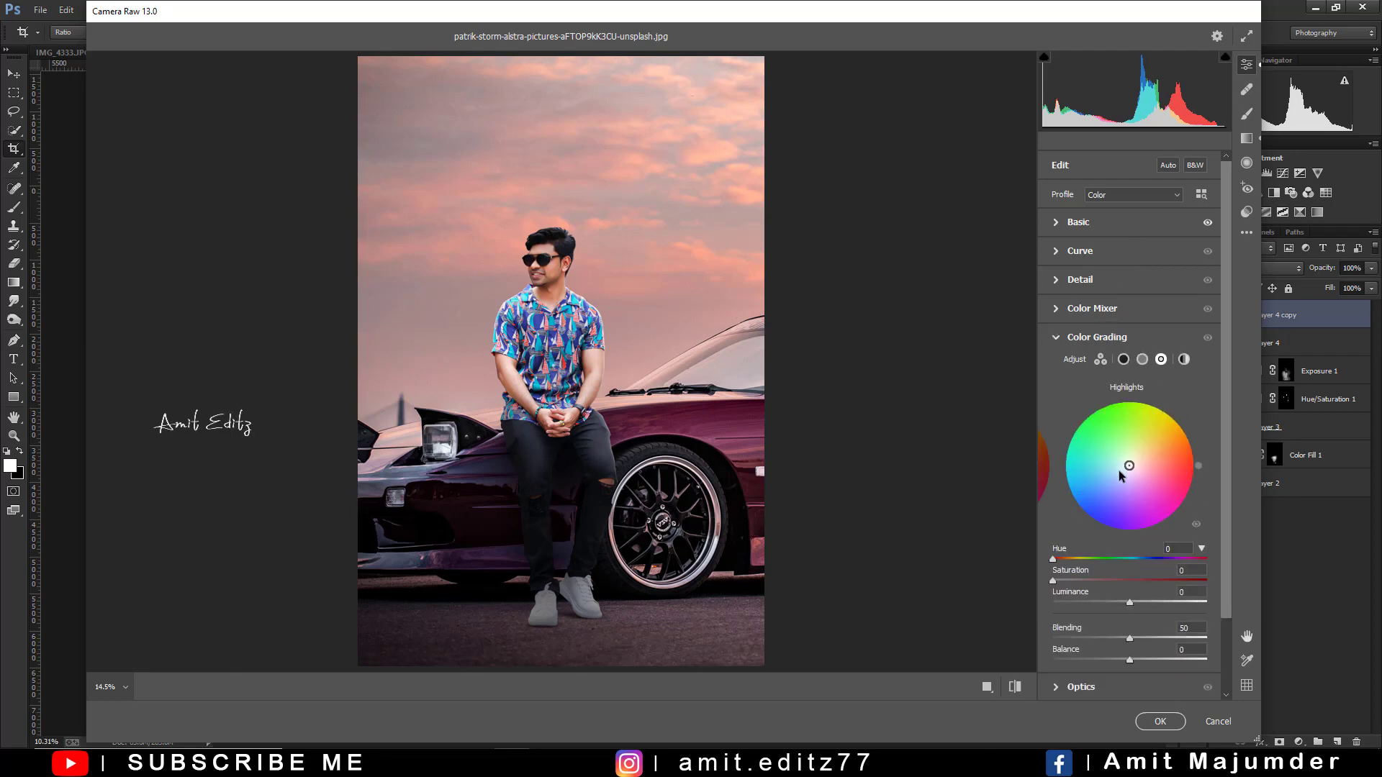
pyautogui.moveTo(1052, 559)
pyautogui.mouseDown()
pyautogui.moveTo(1073, 560)
pyautogui.moveTo(1078, 580)
pyautogui.mouseUp()
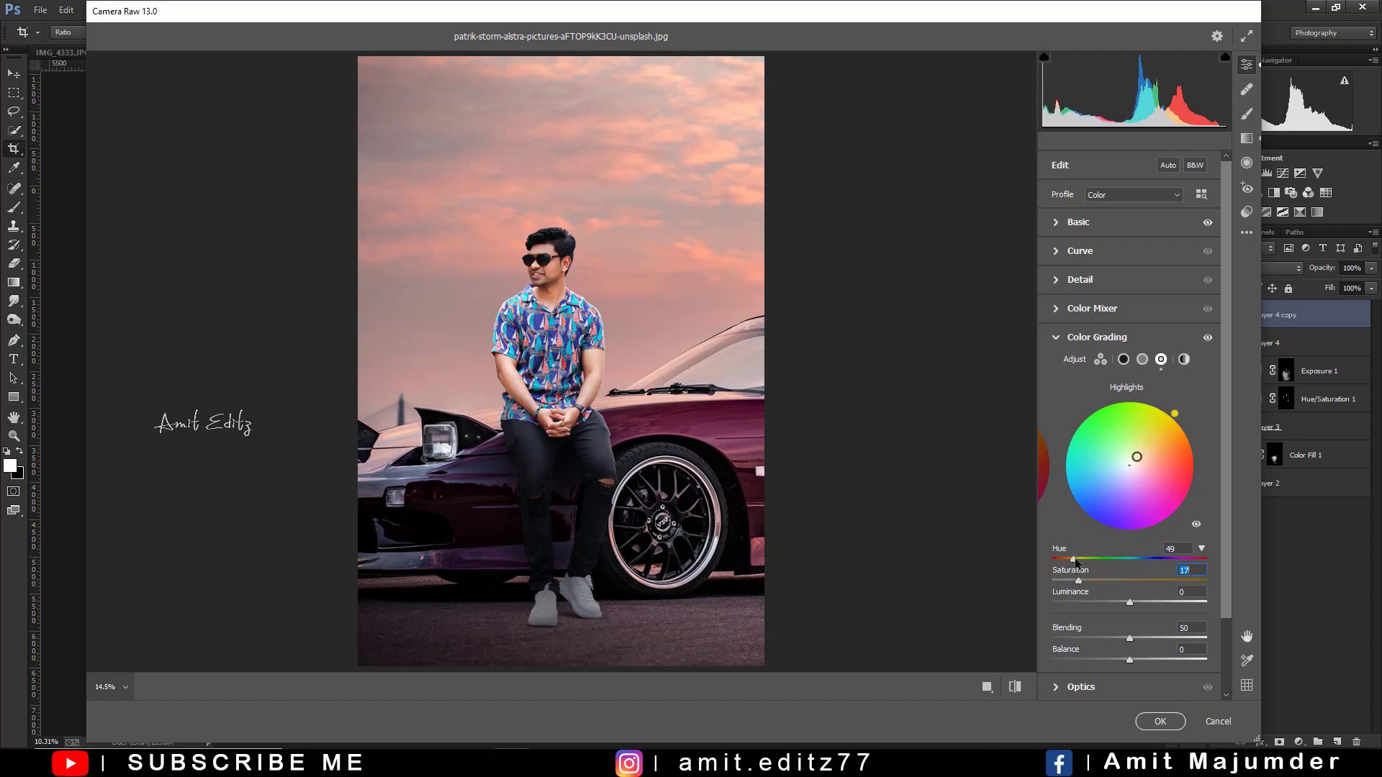
pyautogui.moveTo(1075, 559)
pyautogui.mouseDown()
pyautogui.moveTo(1134, 559)
pyautogui.moveTo(1077, 568)
pyautogui.mouseUp()
pyautogui.moveTo(1077, 568); pyautogui.dragTo(1065, 580)
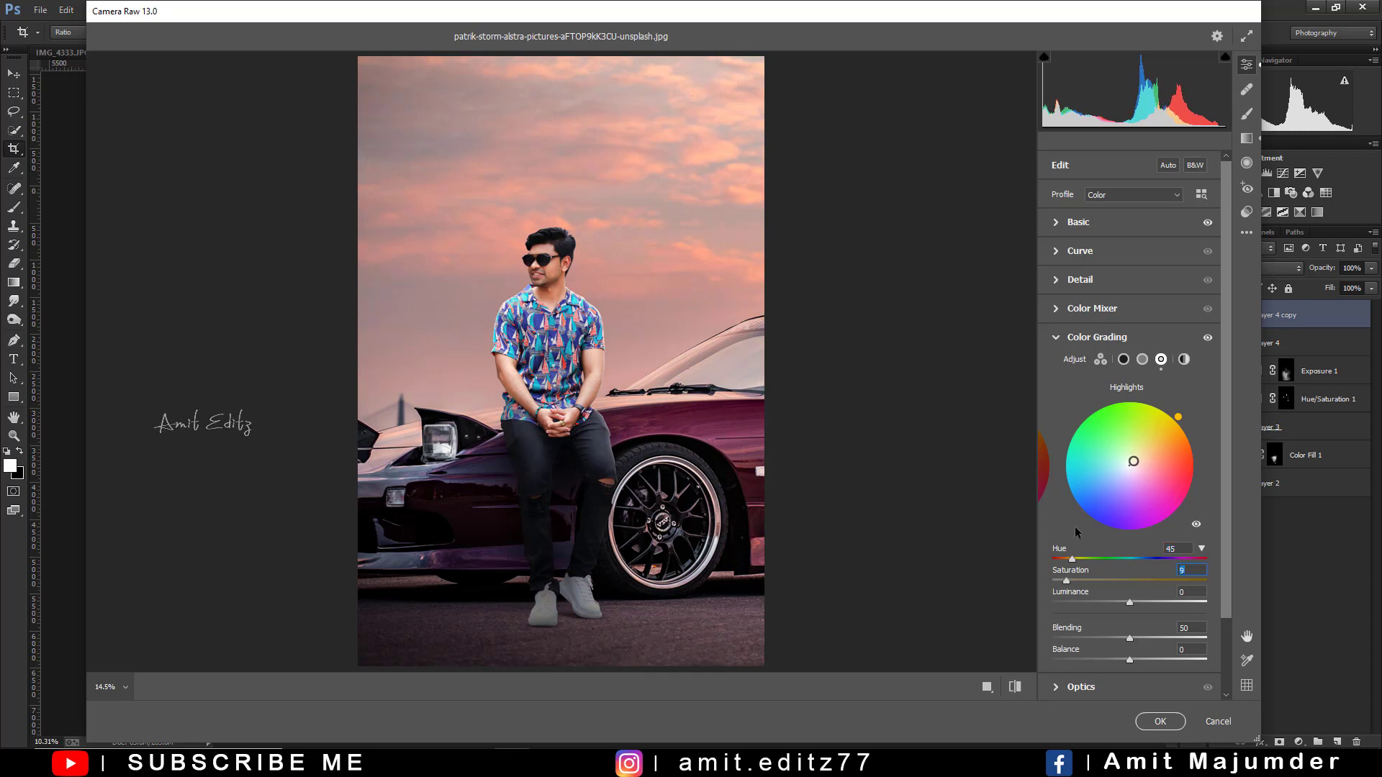
# - Grade the shadows to a faint warm yellow hue with saturation 5
pyautogui.click(1142, 360)
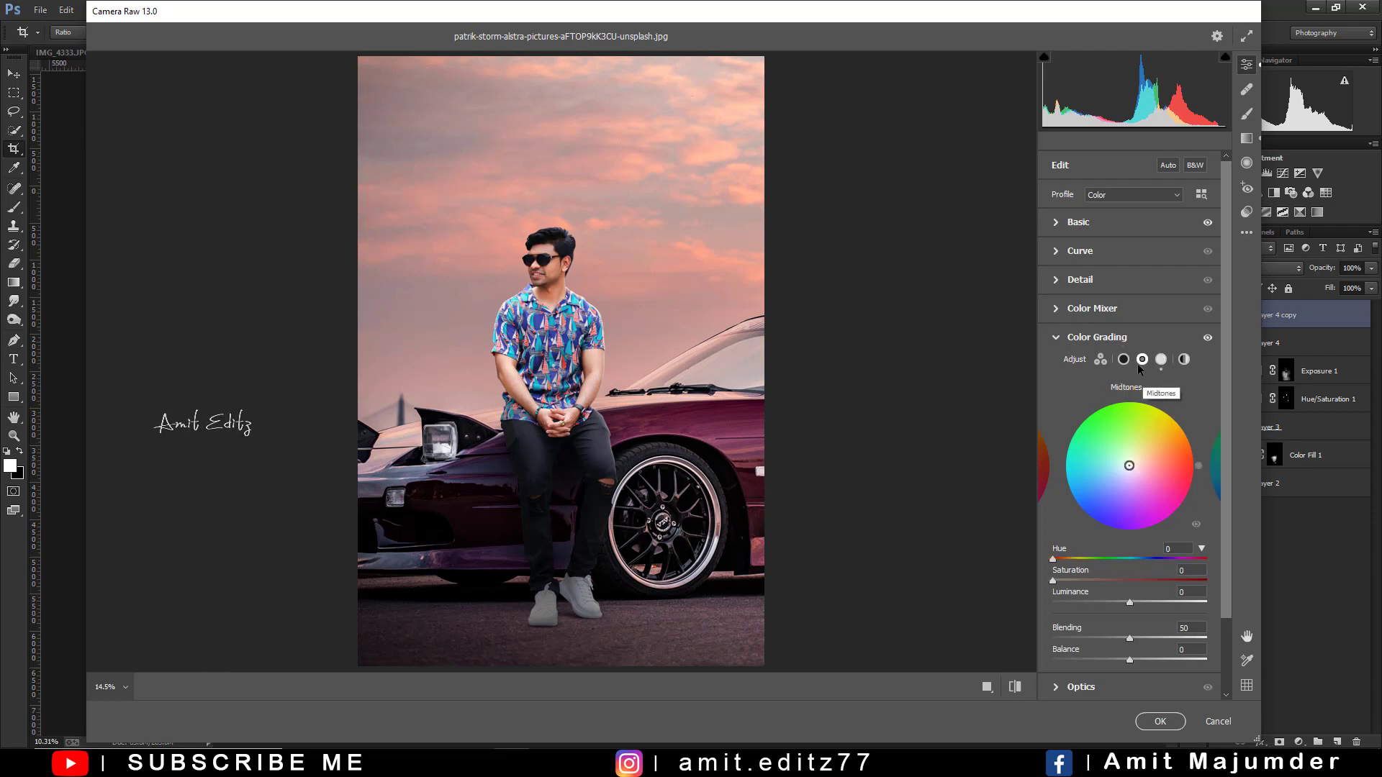
pyautogui.click(1123, 359)
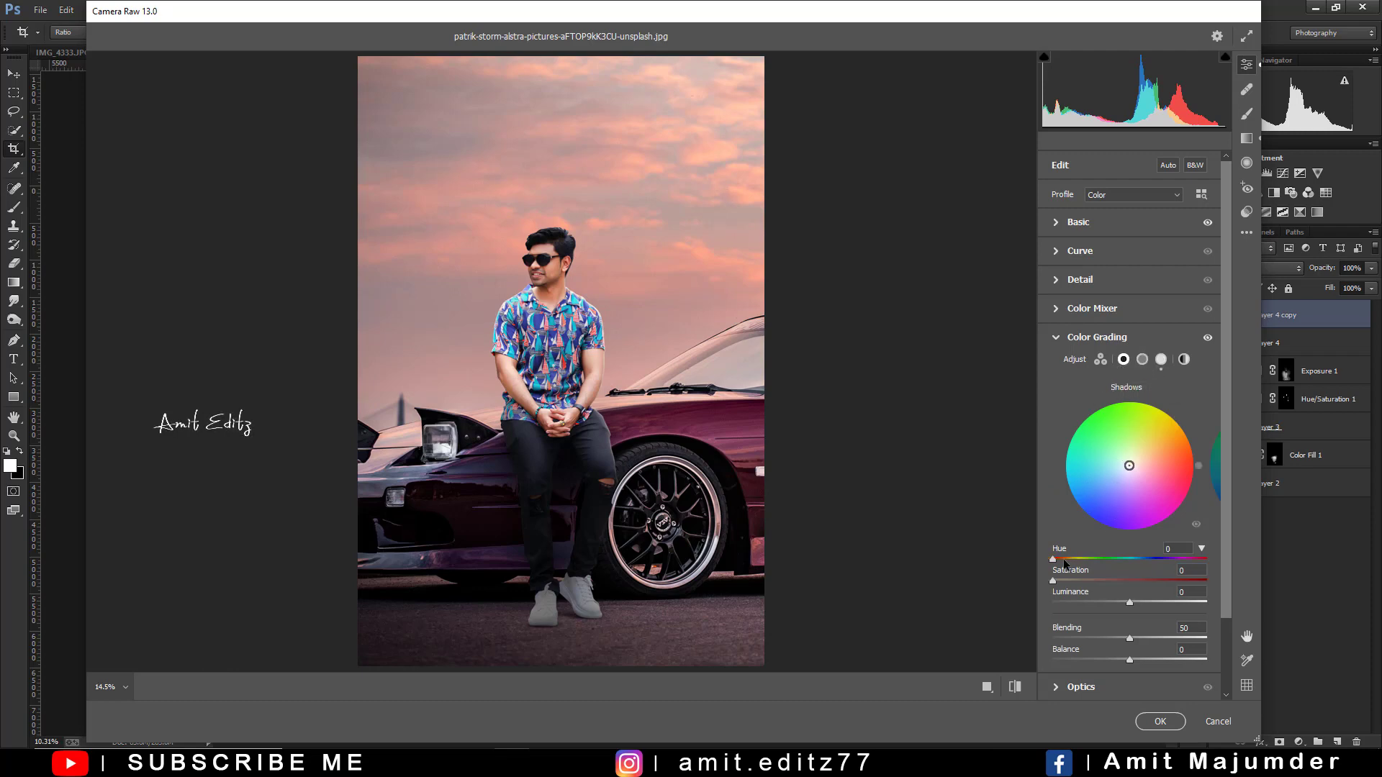
pyautogui.moveTo(1064, 559); pyautogui.dragTo(1147, 560)
pyautogui.moveTo(1057, 584); pyautogui.dragTo(1088, 580)
pyautogui.press('Return')
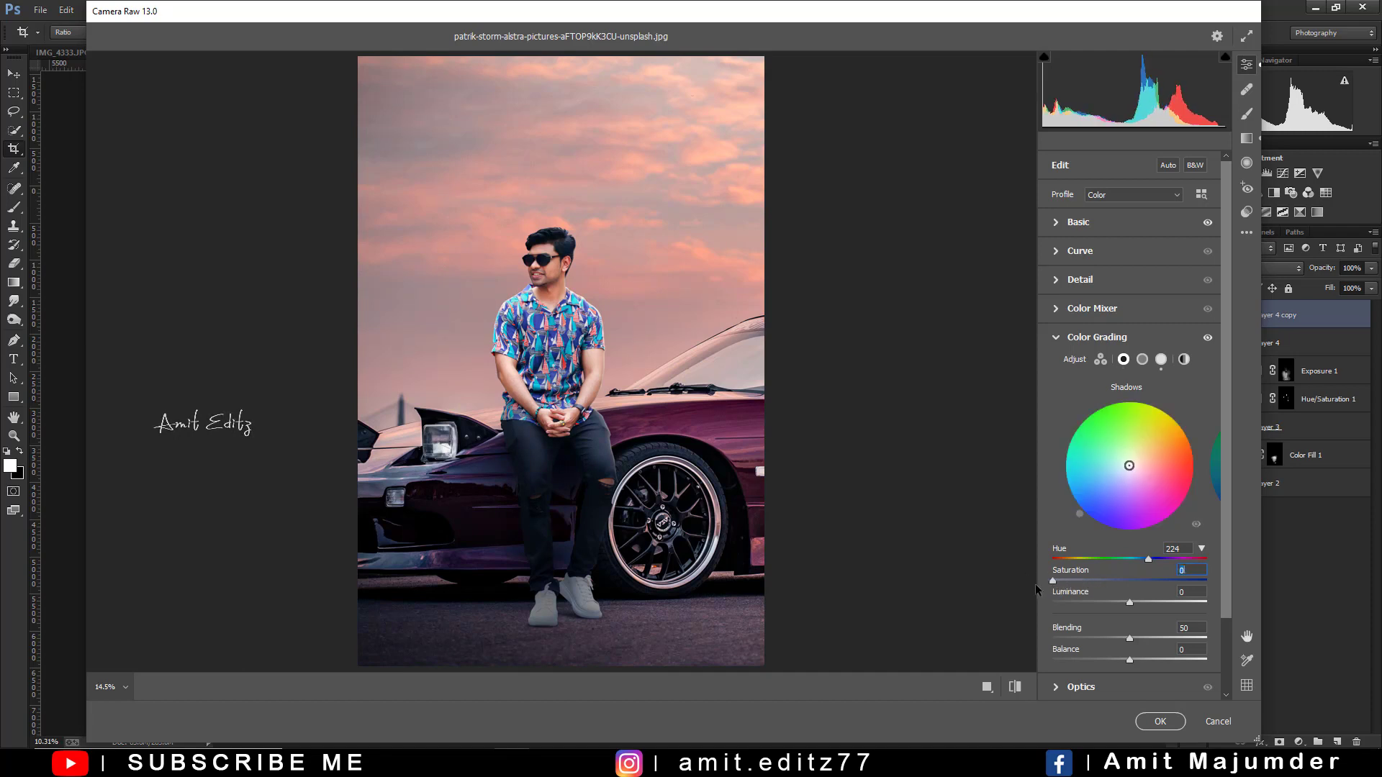
pyautogui.moveTo(1175, 559); pyautogui.dragTo(1189, 560)
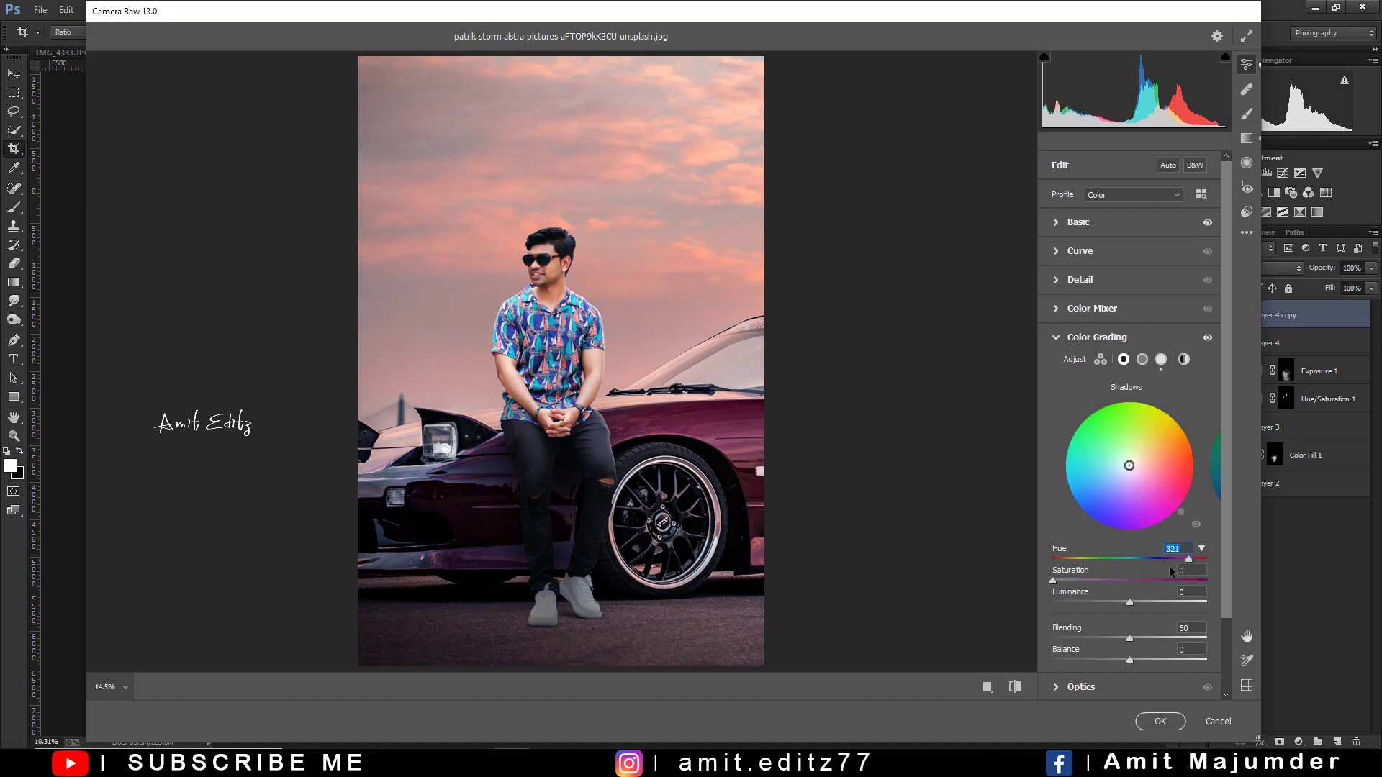
pyautogui.moveTo(1053, 580)
pyautogui.mouseDown()
pyautogui.moveTo(1080, 582)
pyautogui.moveTo(1068, 581)
pyautogui.mouseUp()
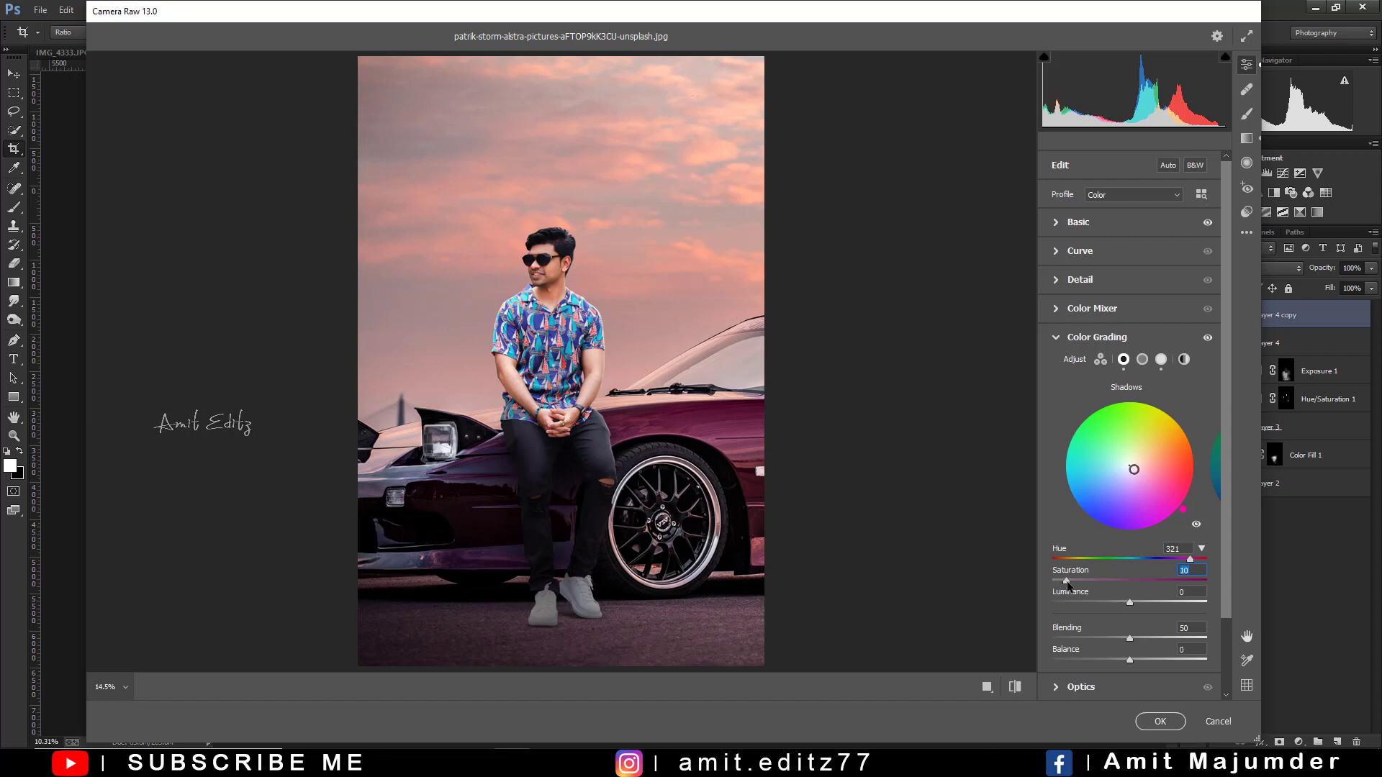
pyautogui.moveTo(1068, 582); pyautogui.dragTo(1061, 582)
pyautogui.moveTo(1155, 559); pyautogui.dragTo(1083, 564)
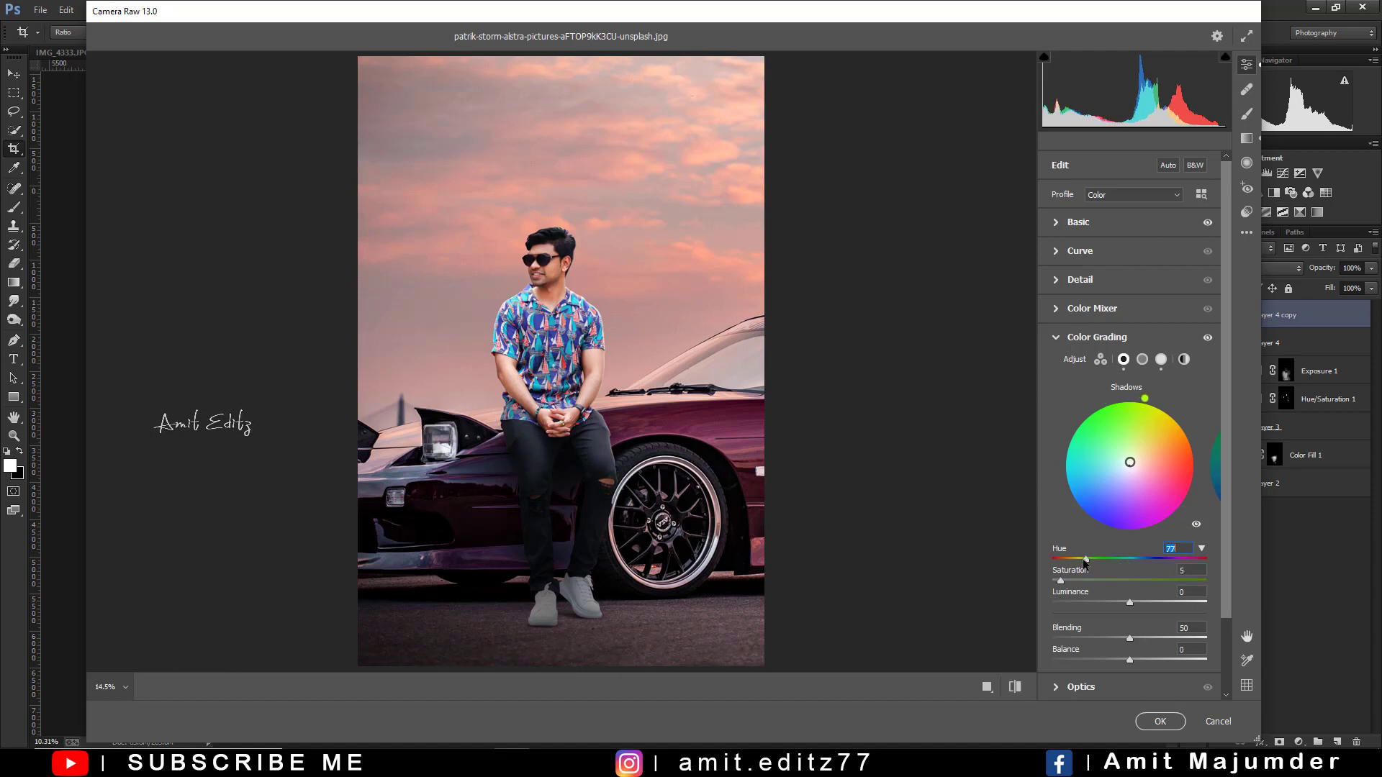
pyautogui.moveTo(1082, 559)
pyautogui.mouseDown()
pyautogui.moveTo(1059, 560)
pyautogui.moveTo(1072, 566)
pyautogui.mouseUp()
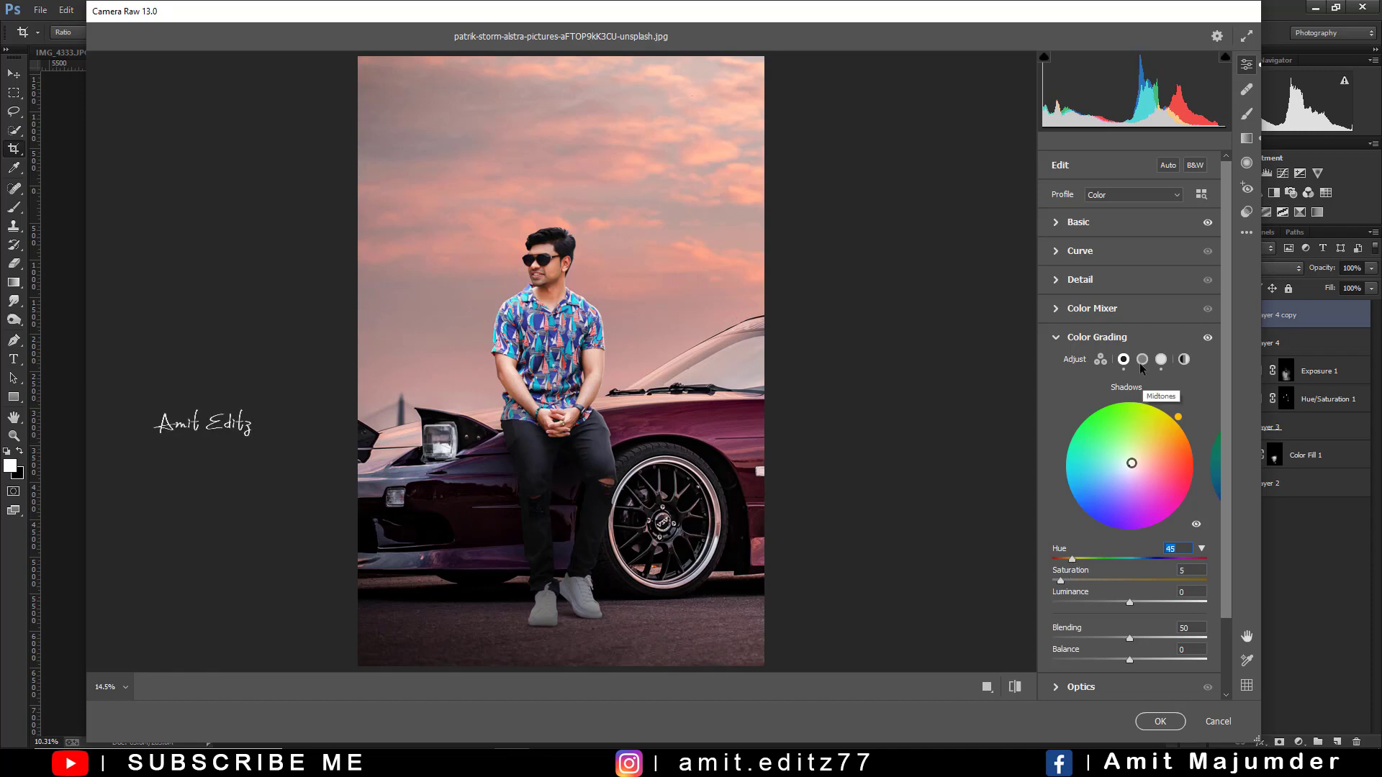
pyautogui.click(1096, 251)
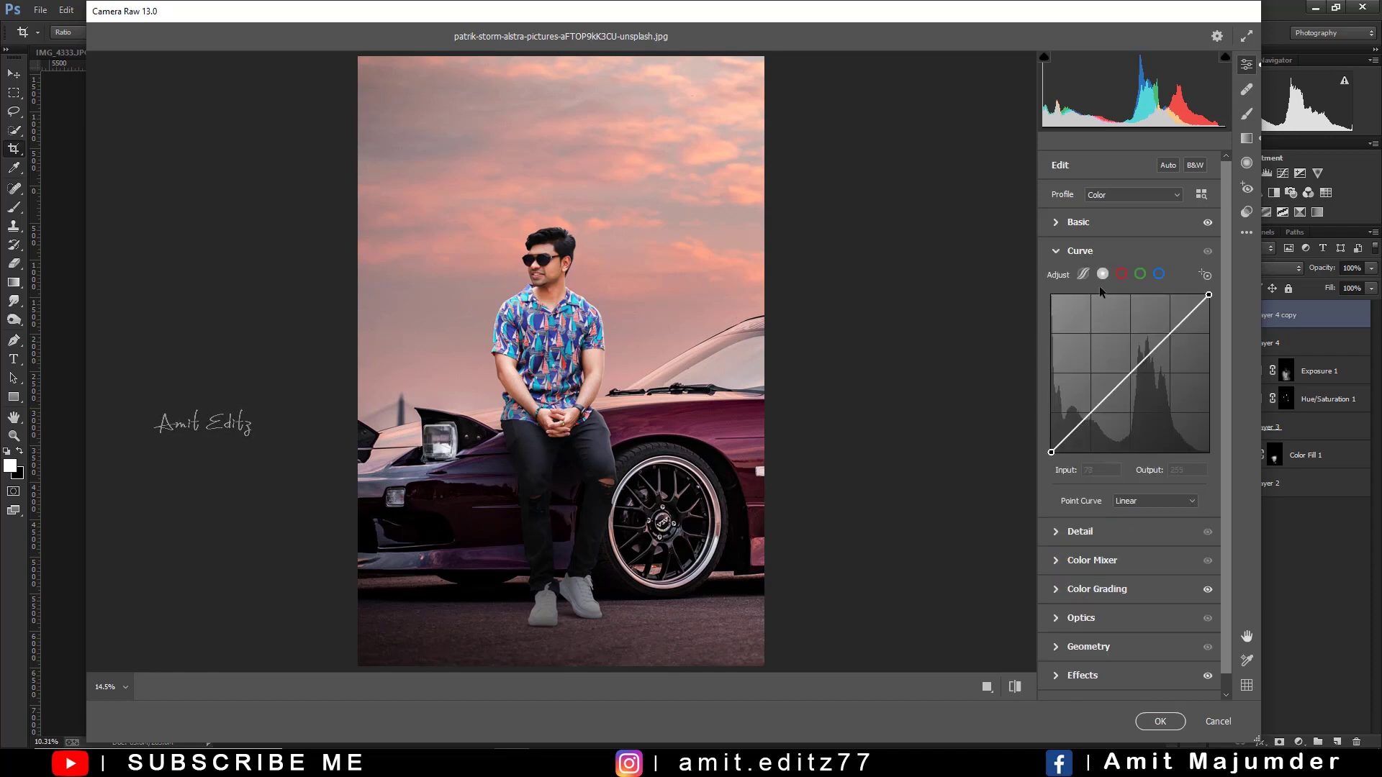
# - Lift the tone curve's black point for faded shadows and set Sharpening to 29
pyautogui.click(1091, 410)
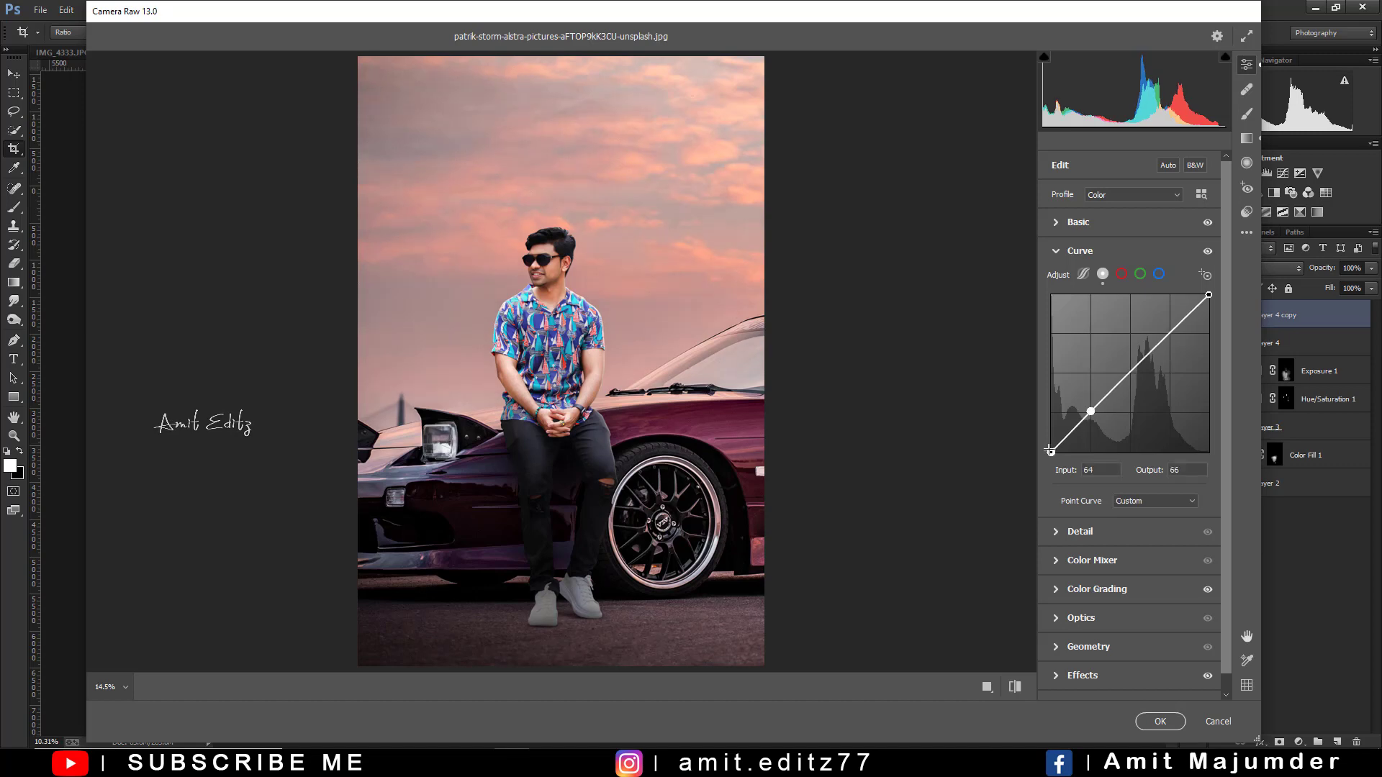
pyautogui.moveTo(1050, 452); pyautogui.dragTo(1056, 442)
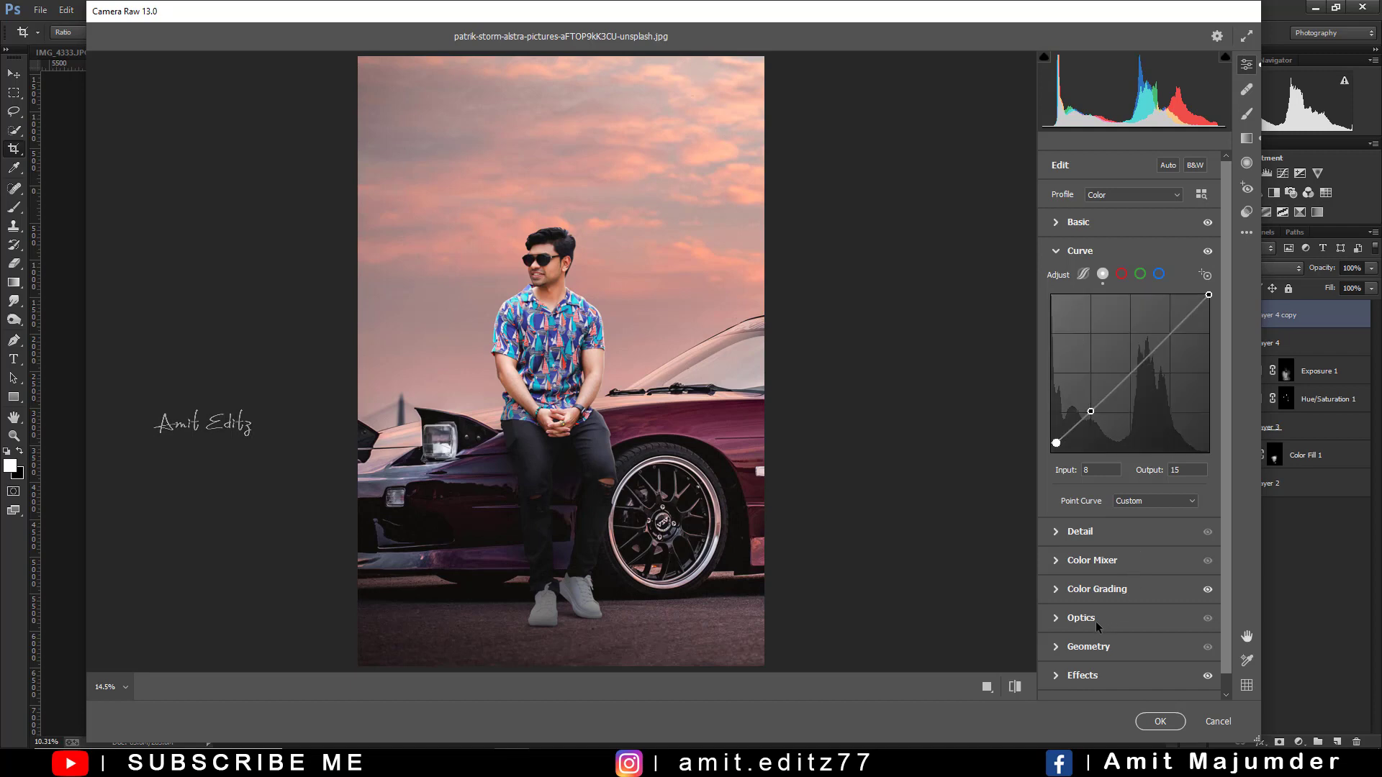
pyautogui.click(1097, 533)
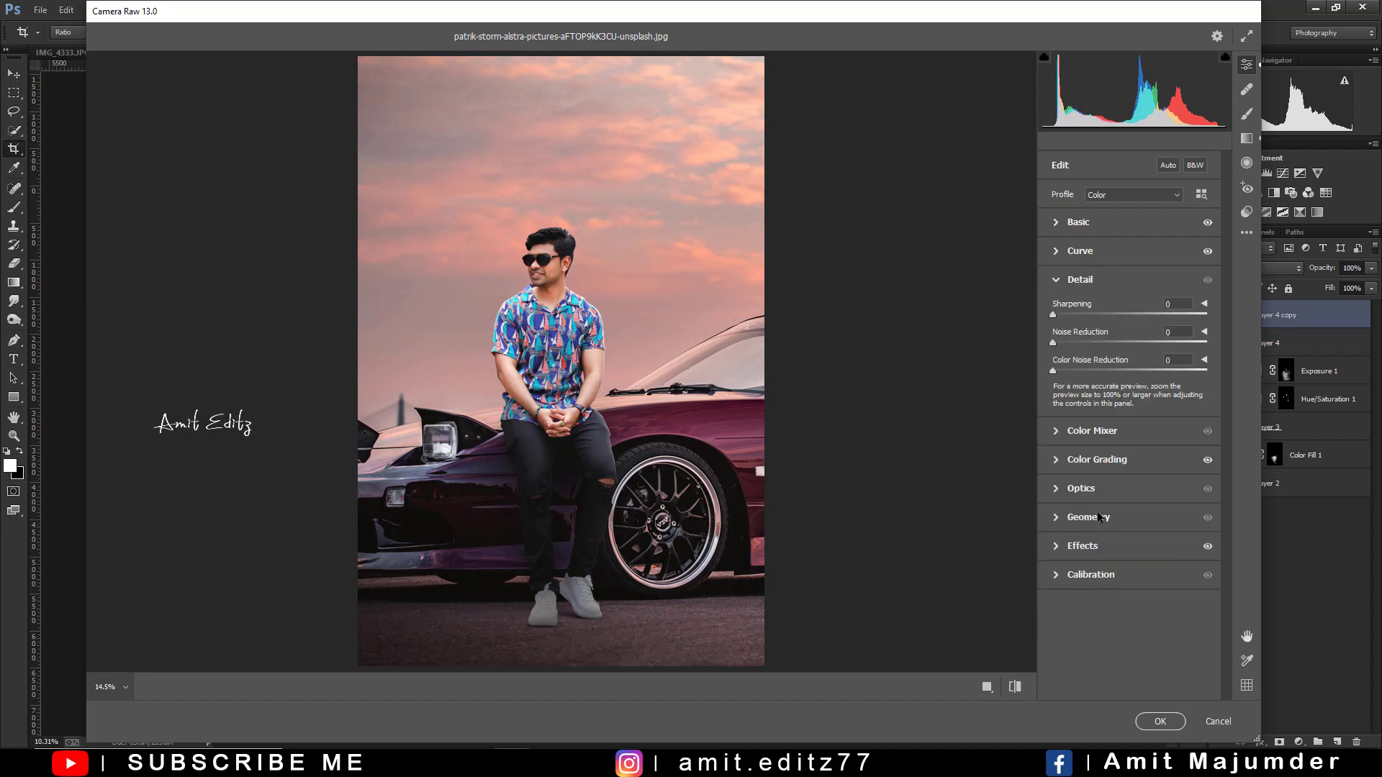
pyautogui.click(1081, 314)
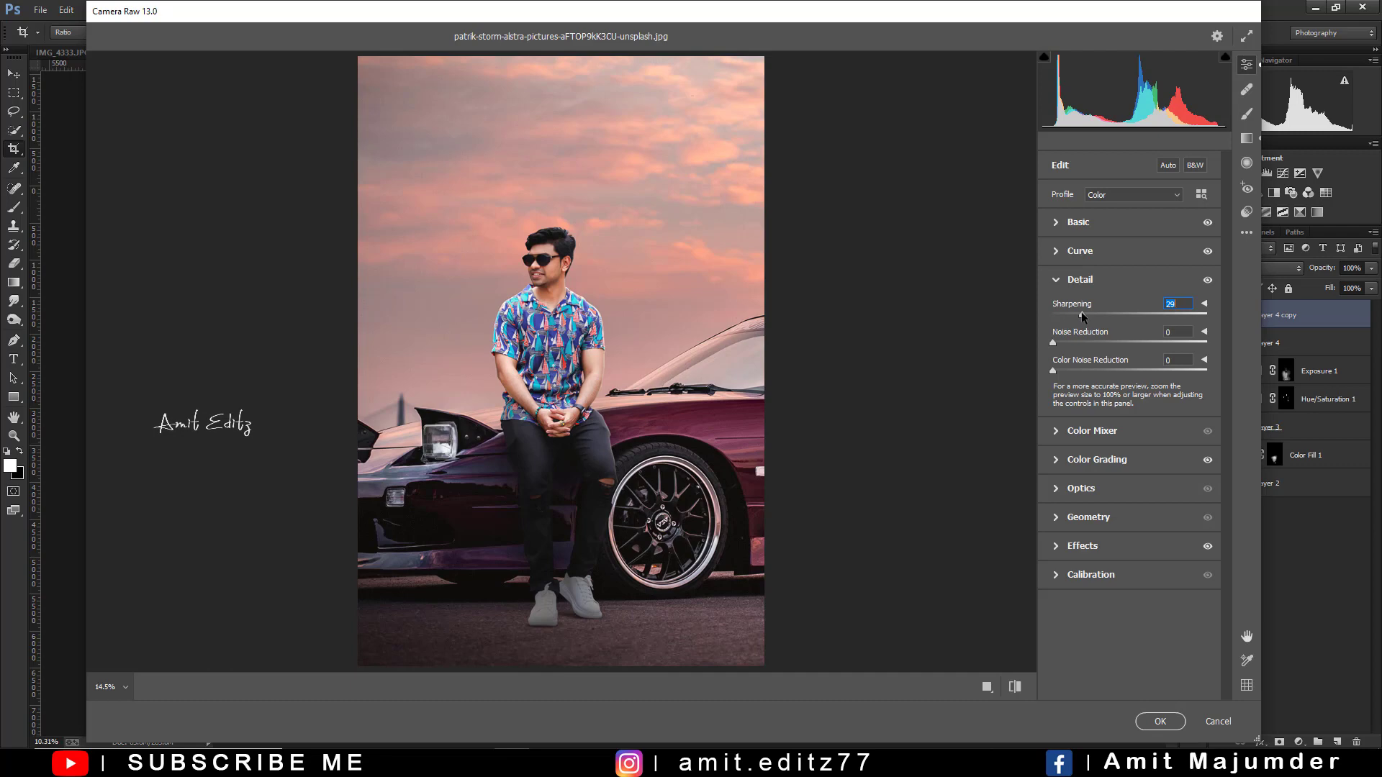
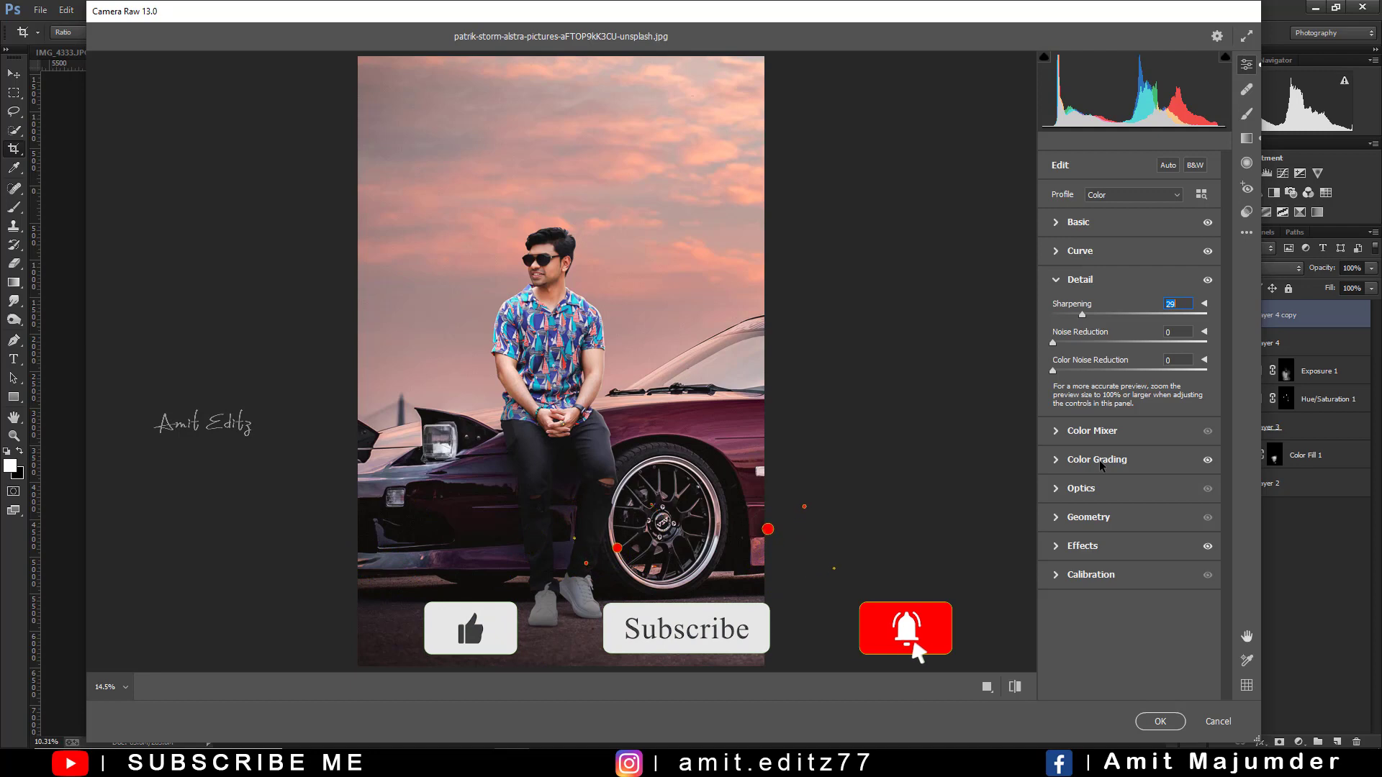
# - Commit the Camera Raw sharpening on the top photo layer and return to the layered document
pyautogui.click(1147, 722)
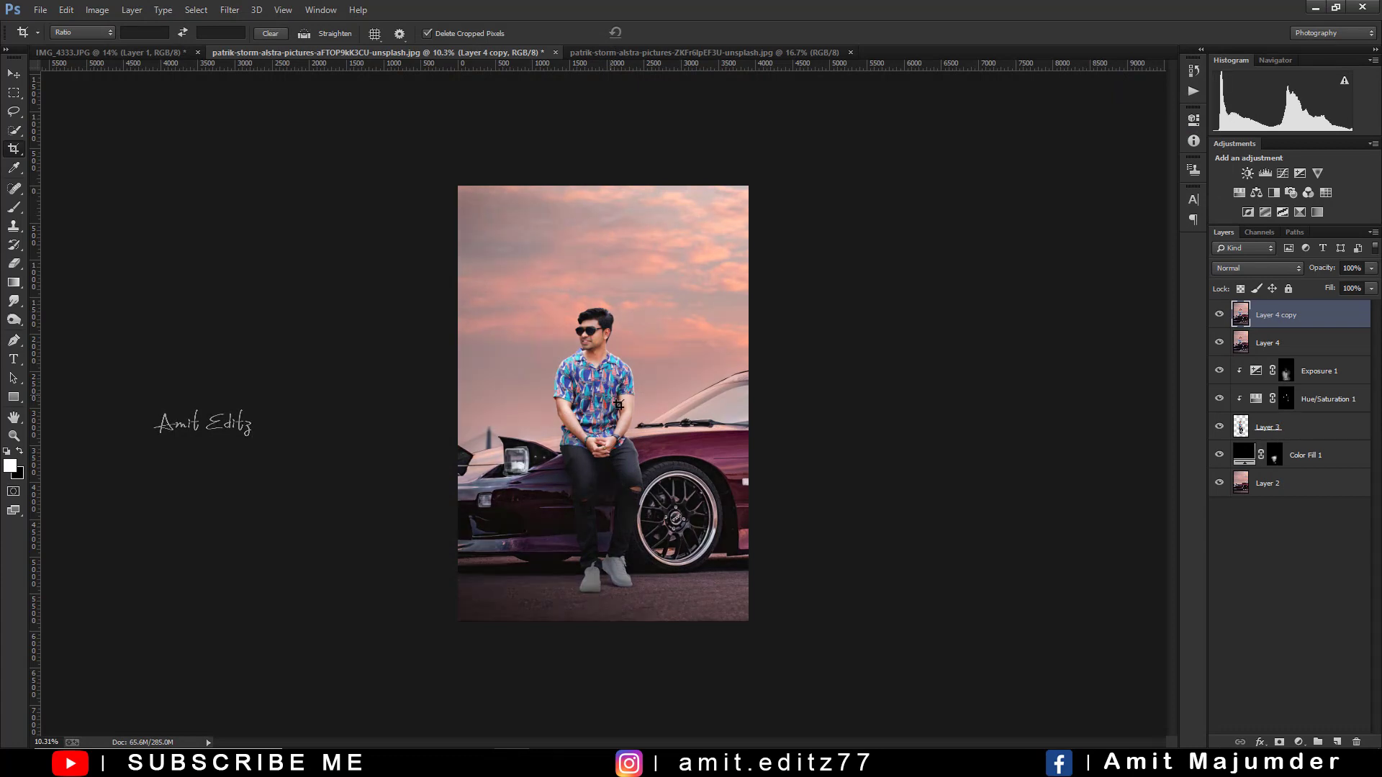
pyautogui.scroll(2, 616, 400)
# - Duplicate Layer 4 copy and add a Selective Color layer adjusting Blacks (Cyan +3, Magenta +1, Yellow +2, Black +2)
pyautogui.scroll(-1, 615, 400)
pyautogui.moveTo(1275, 315)
pyautogui.mouseDown()
pyautogui.moveTo(1318, 454)
pyautogui.moveTo(1336, 741)
pyautogui.mouseUp()
pyautogui.click(1298, 742)
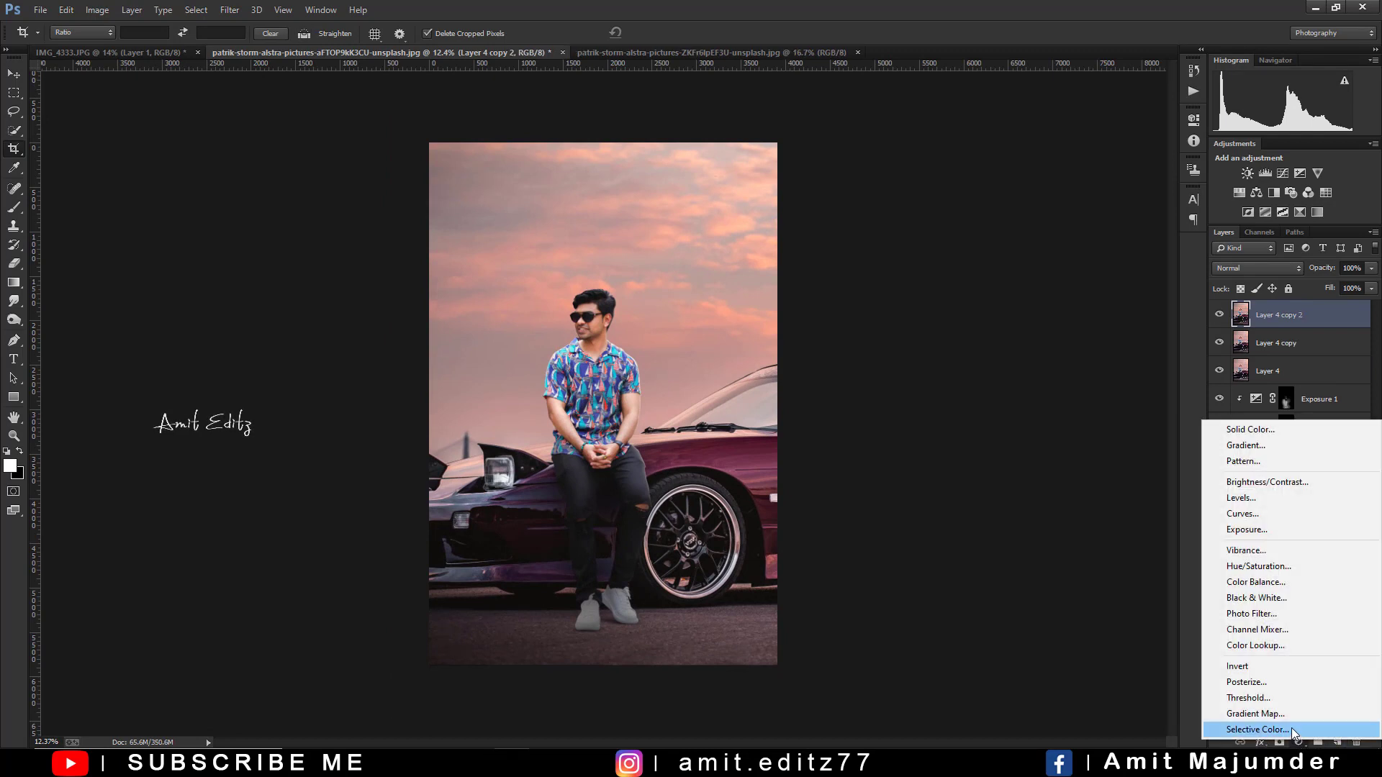
pyautogui.click(1090, 173)
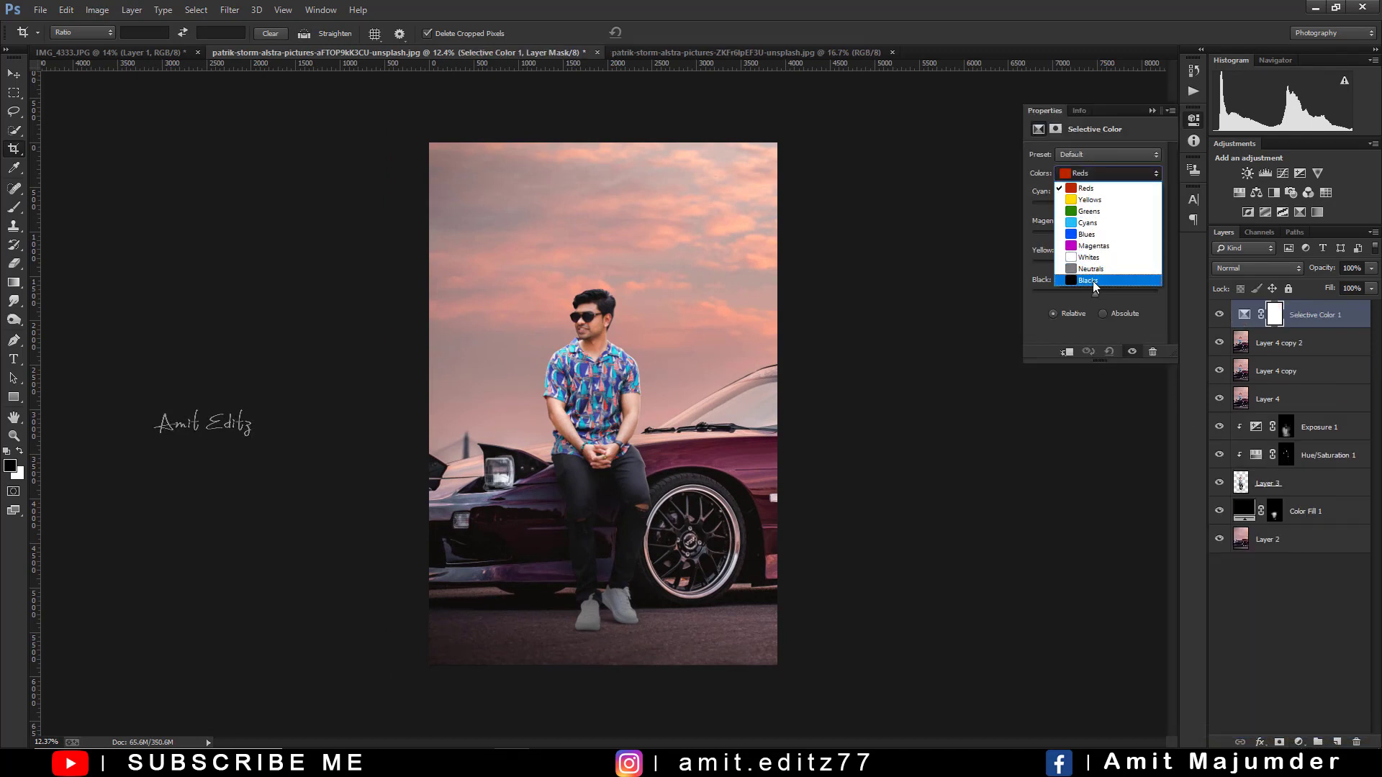
pyautogui.click(1092, 281)
pyautogui.moveTo(1095, 292); pyautogui.dragTo(1097, 291)
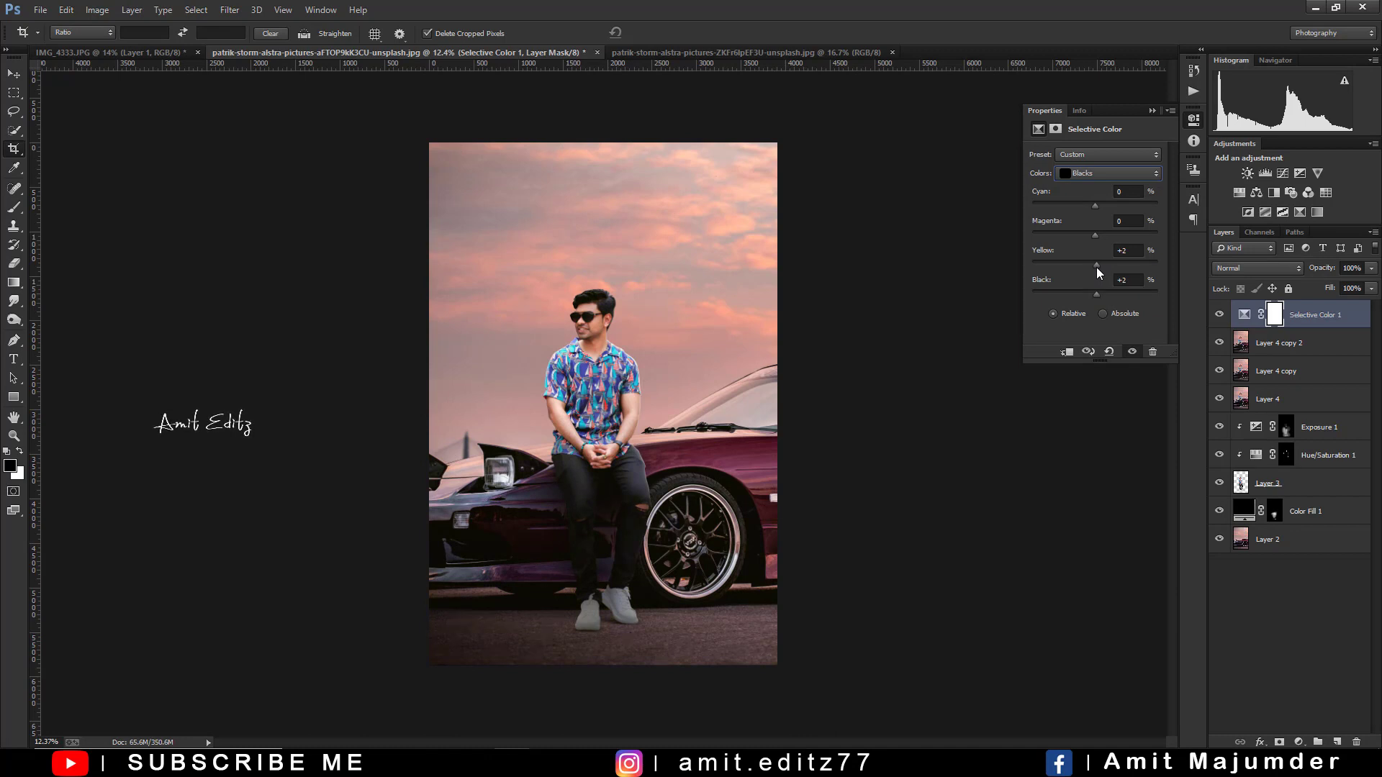
pyautogui.moveTo(1096, 236); pyautogui.dragTo(1095, 236)
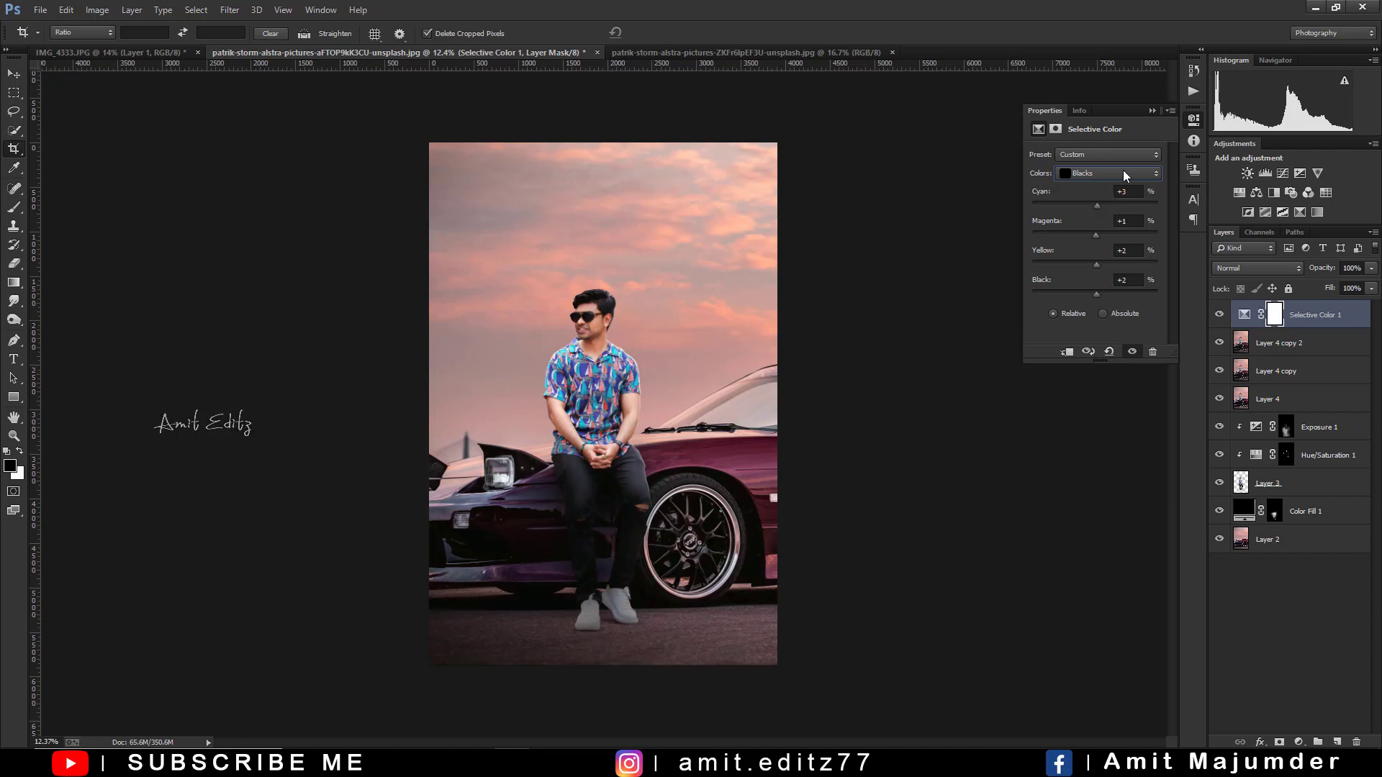
# - Merge the Selective Color adjustment into the photo copy and duplicate the merged layer
pyautogui.click(1152, 111)
pyautogui.rightClick(1304, 345)
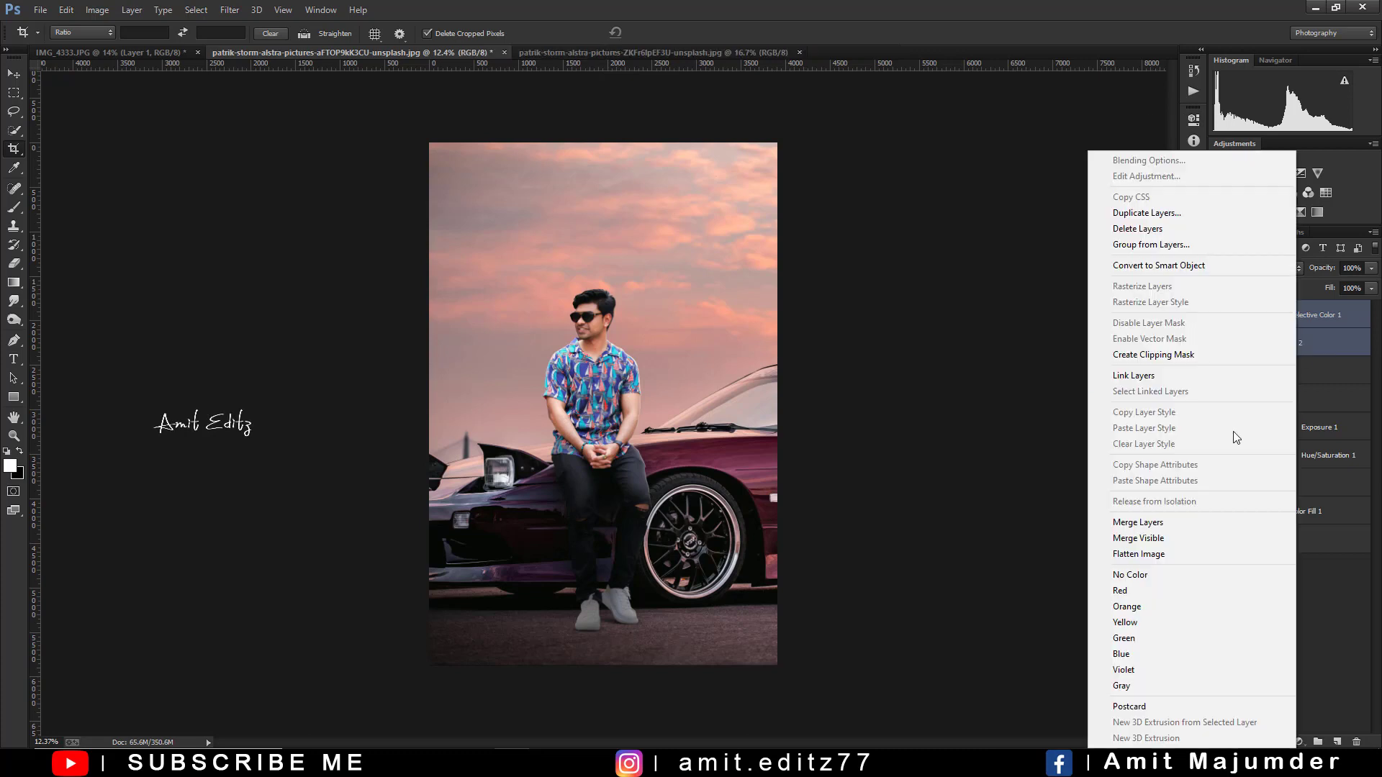
pyautogui.click(1187, 521)
pyautogui.moveTo(1274, 335); pyautogui.dragTo(1337, 741)
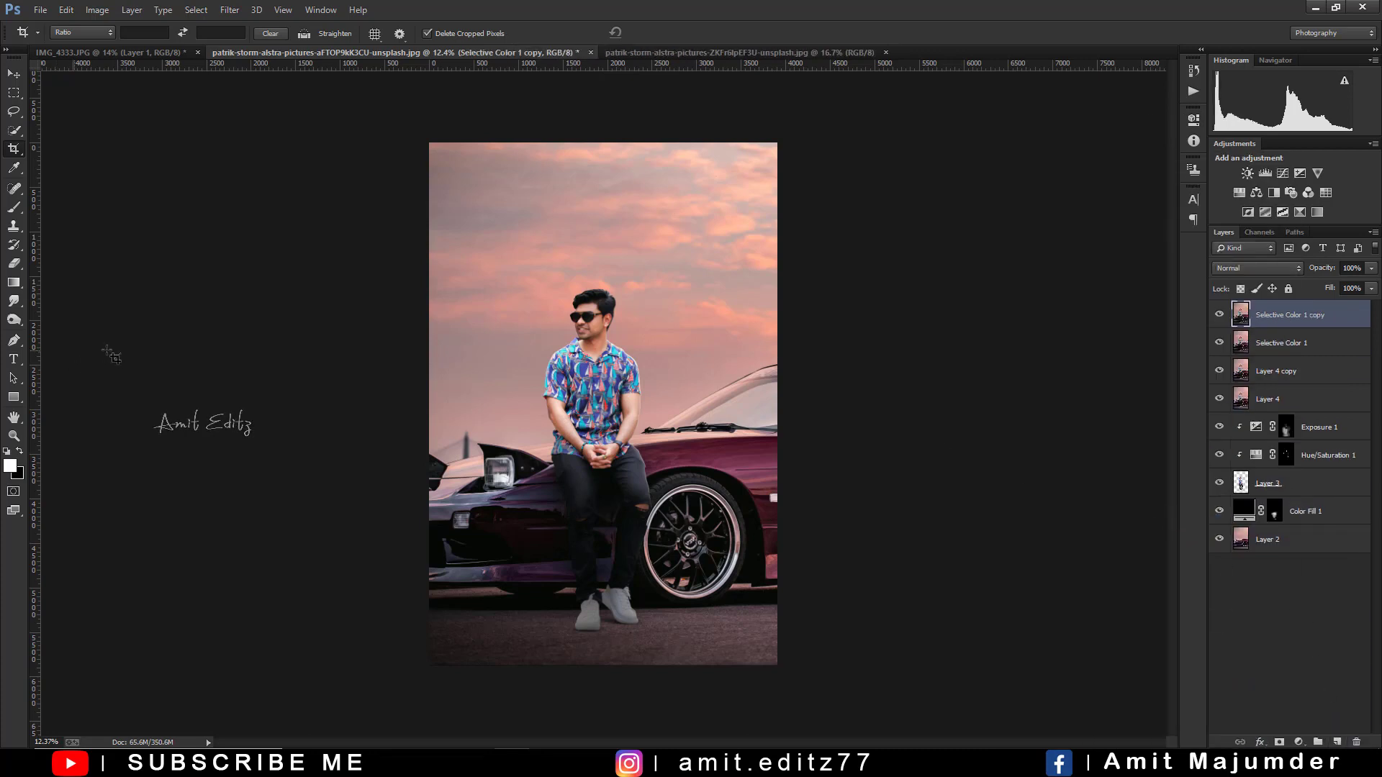
# - Select the Dodge Tool and set its brush to about 30 px
pyautogui.rightClick(19, 321)
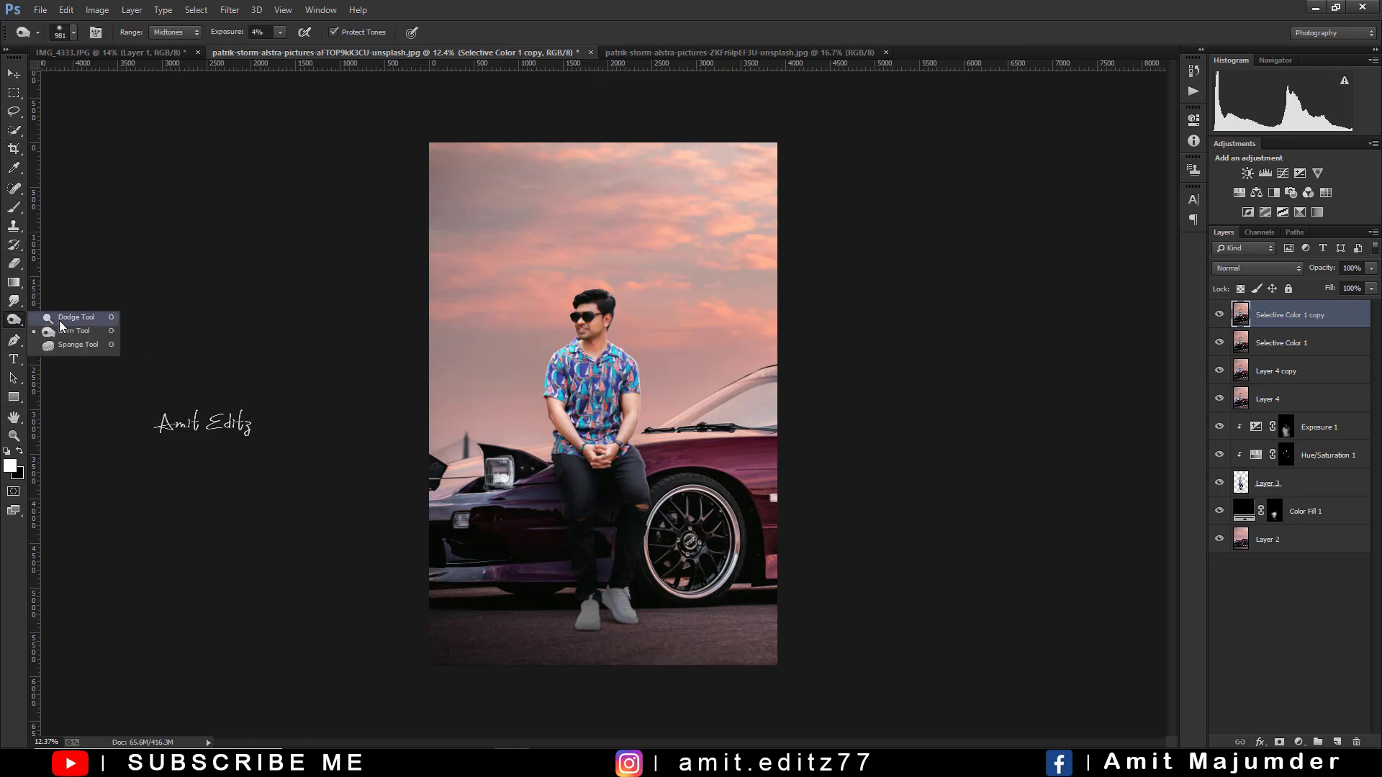
pyautogui.click(72, 322)
pyautogui.scroll(3, 598, 289)
pyautogui.scroll(3, 598, 289)
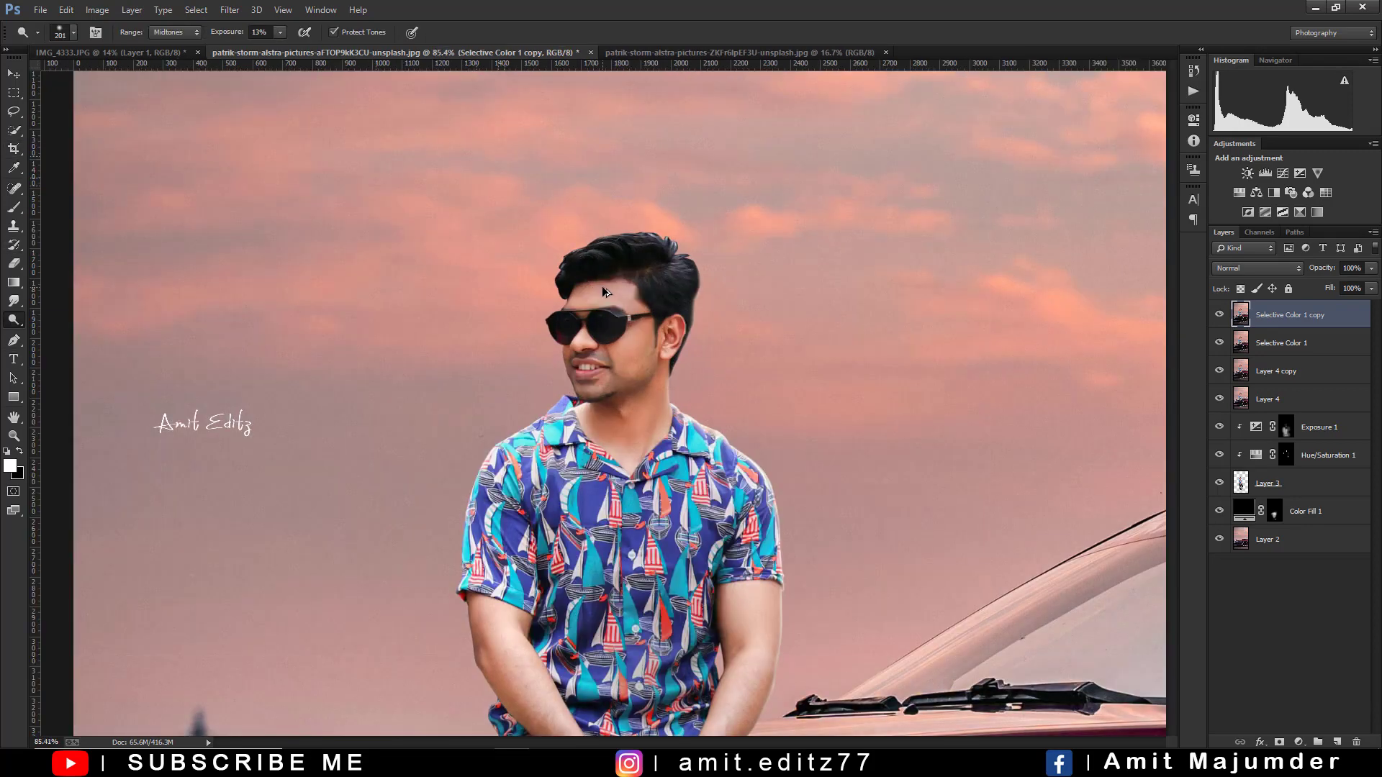
pyautogui.scroll(4, 601, 286)
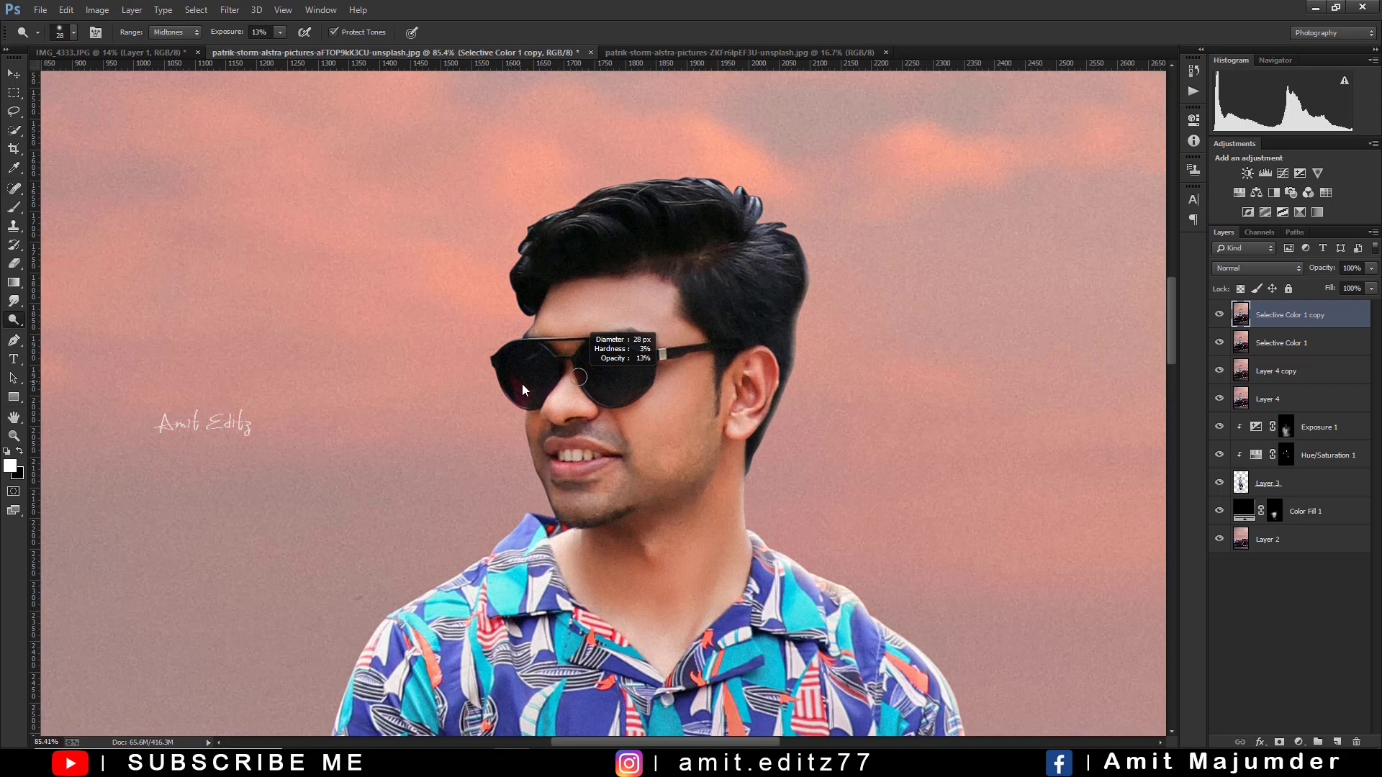
pyautogui.moveTo(511, 386); pyautogui.dragTo(566, 379)
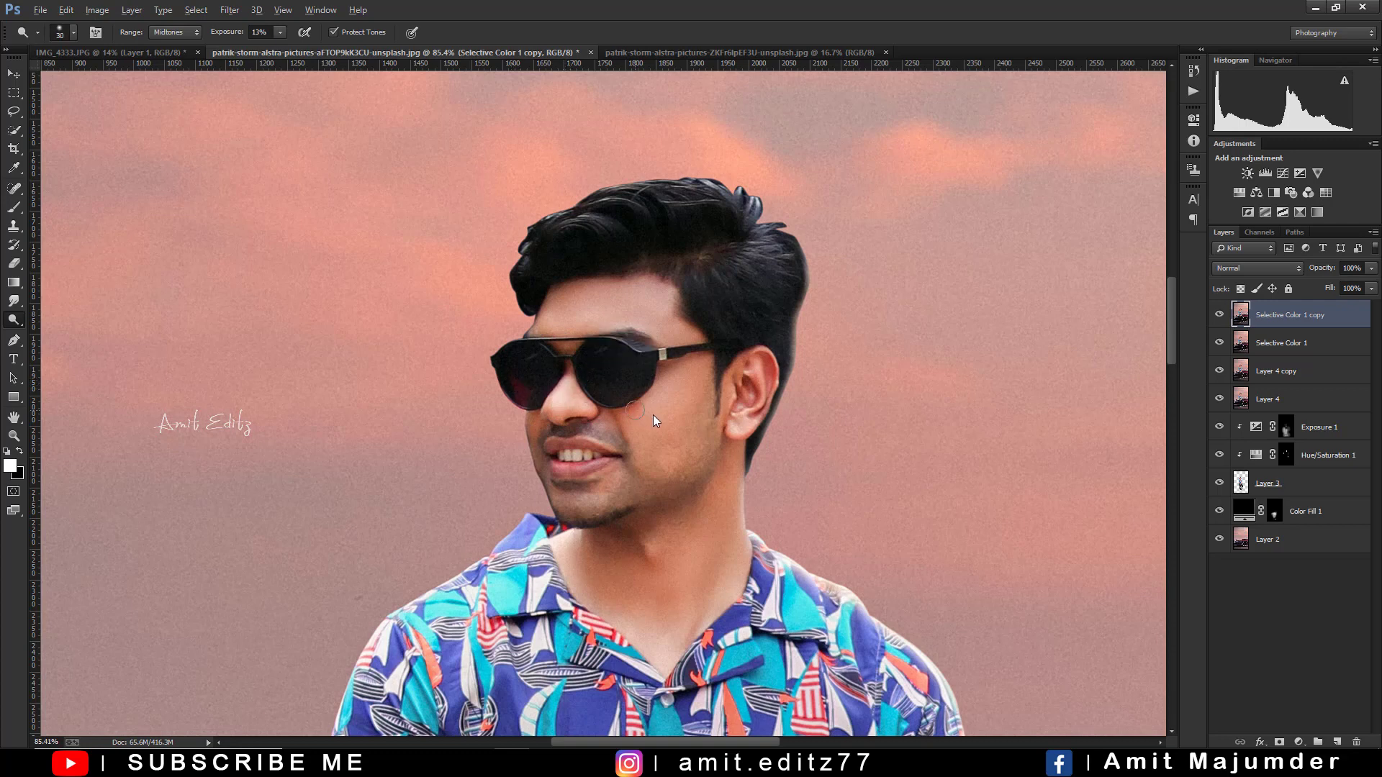
# - Dodge the man's cheek and neck to lighten them
pyautogui.moveTo(656, 403)
pyautogui.mouseDown()
pyautogui.moveTo(647, 432)
pyautogui.moveTo(647, 379)
pyautogui.moveTo(648, 463)
pyautogui.mouseUp()
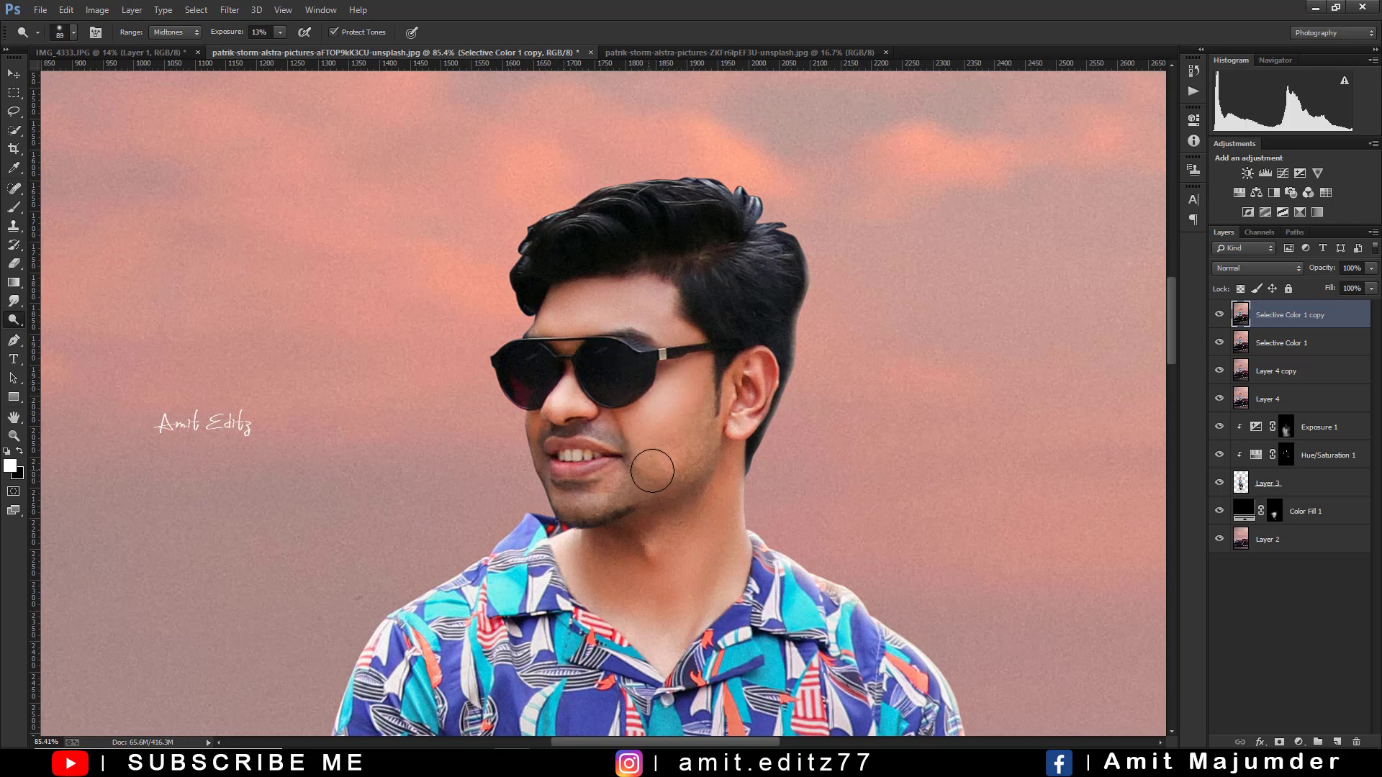
pyautogui.moveTo(711, 532)
pyautogui.mouseDown()
pyautogui.moveTo(722, 487)
pyautogui.moveTo(641, 617)
pyautogui.mouseUp()
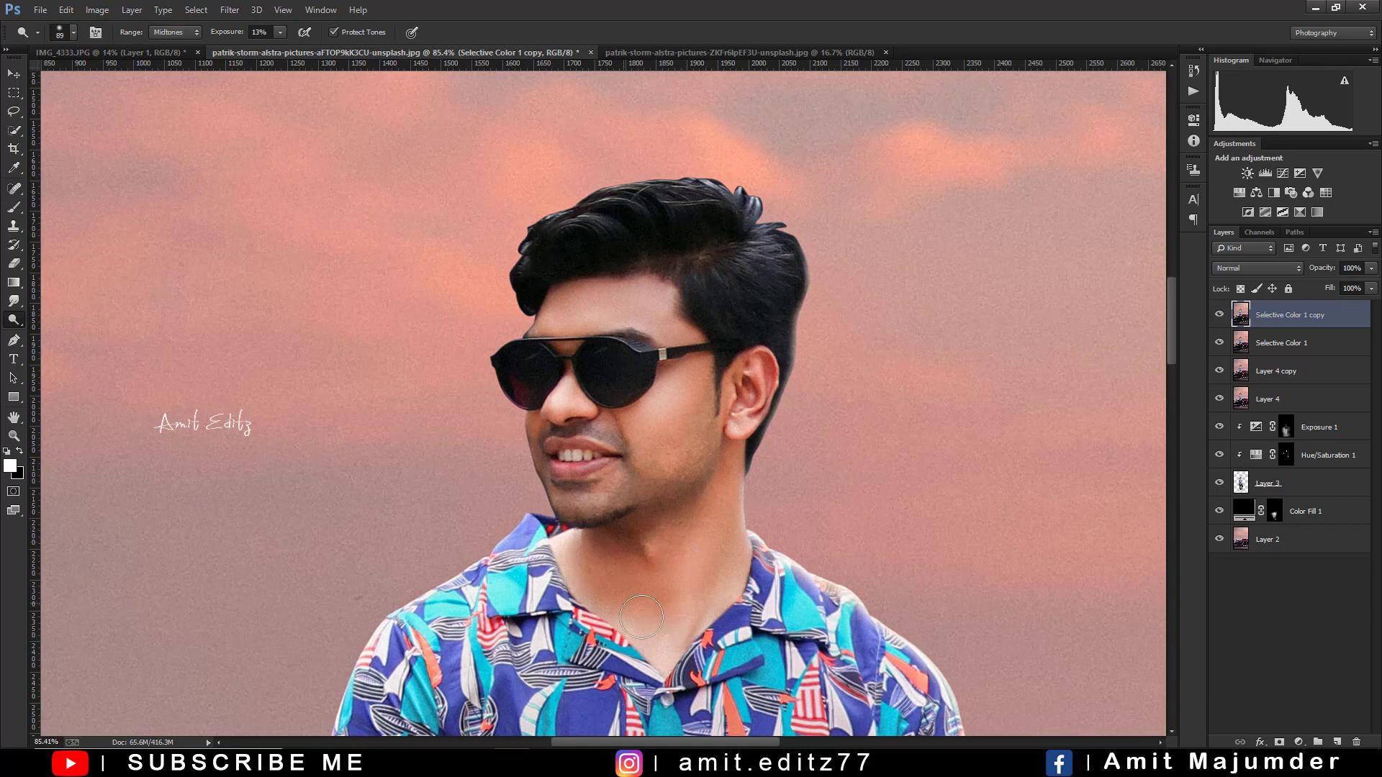
pyautogui.scroll(-2, 617, 315)
pyautogui.scroll(-4, 617, 316)
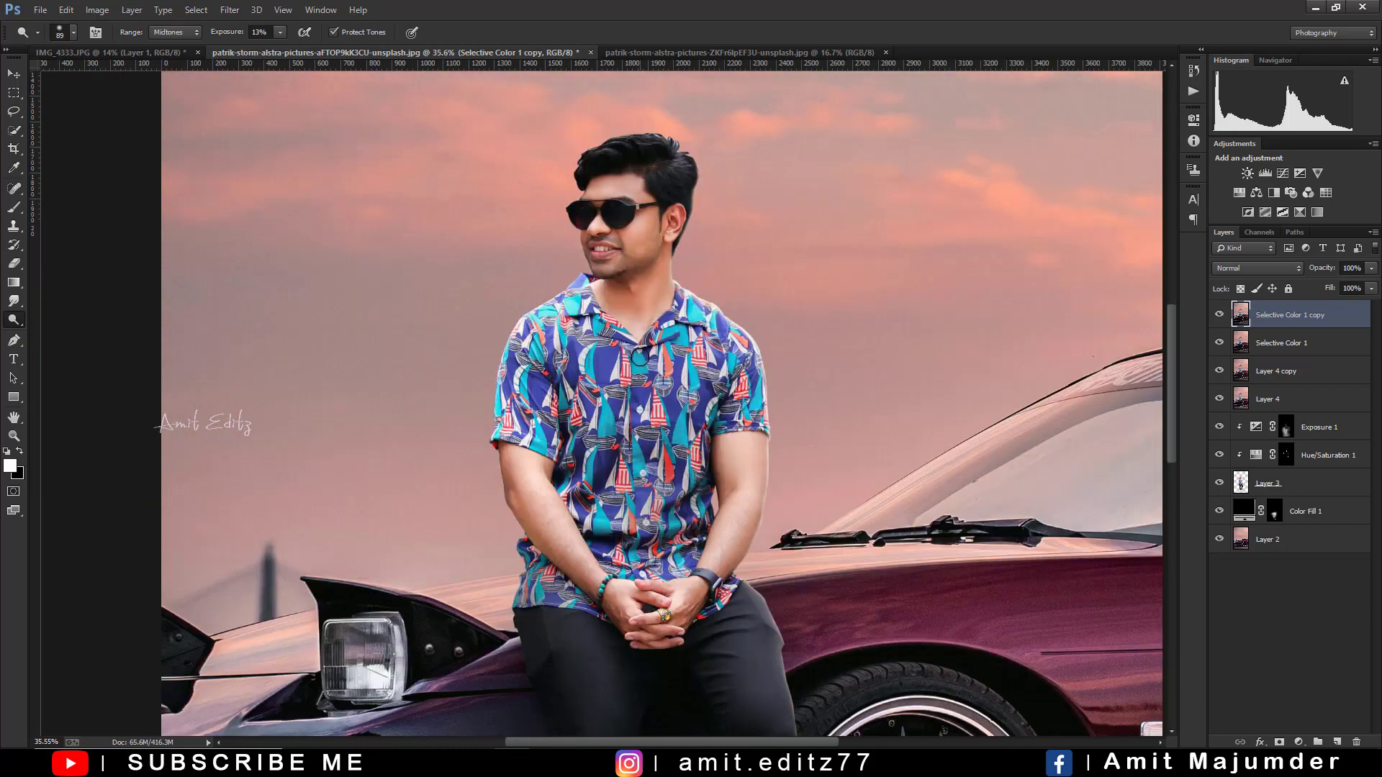
pyautogui.scroll(-1, 759, 399)
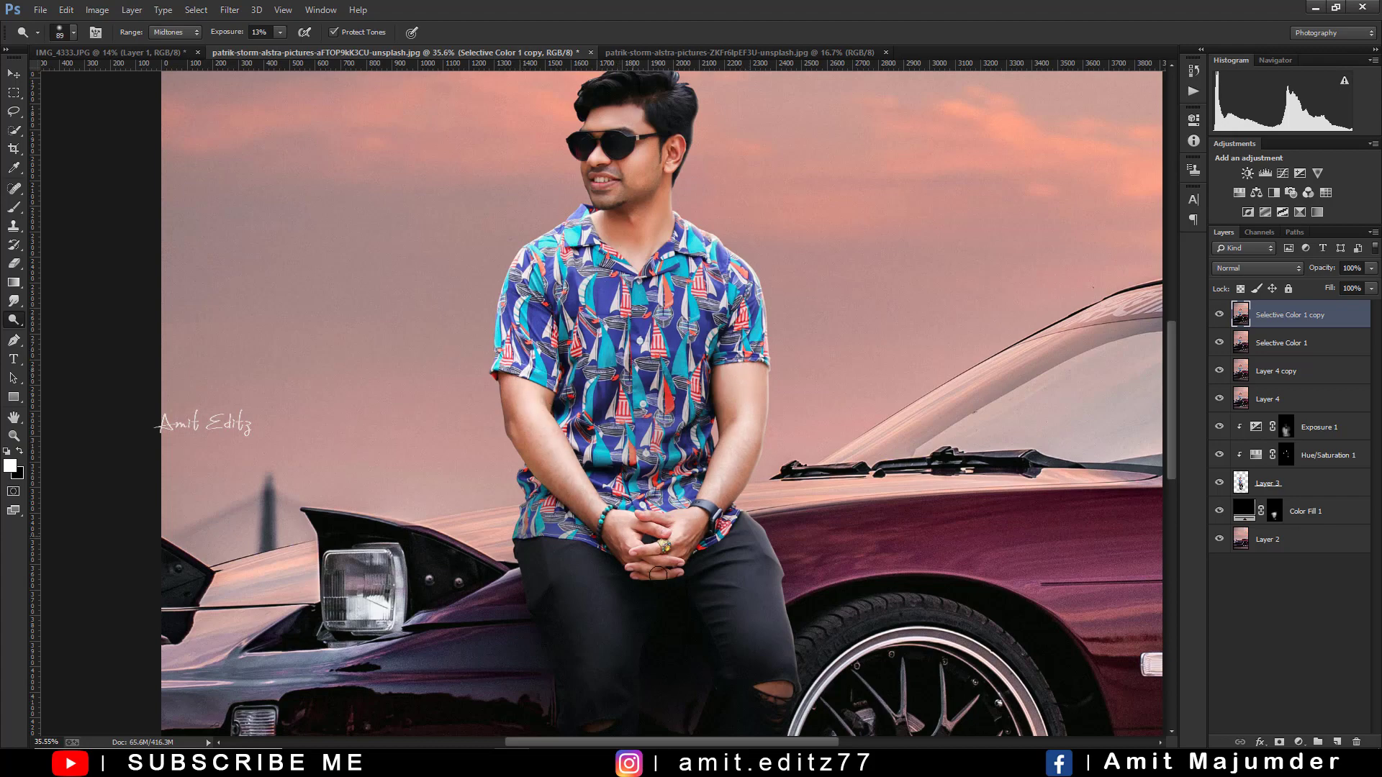
pyautogui.scroll(-2, 657, 574)
pyautogui.scroll(-1, 720, 518)
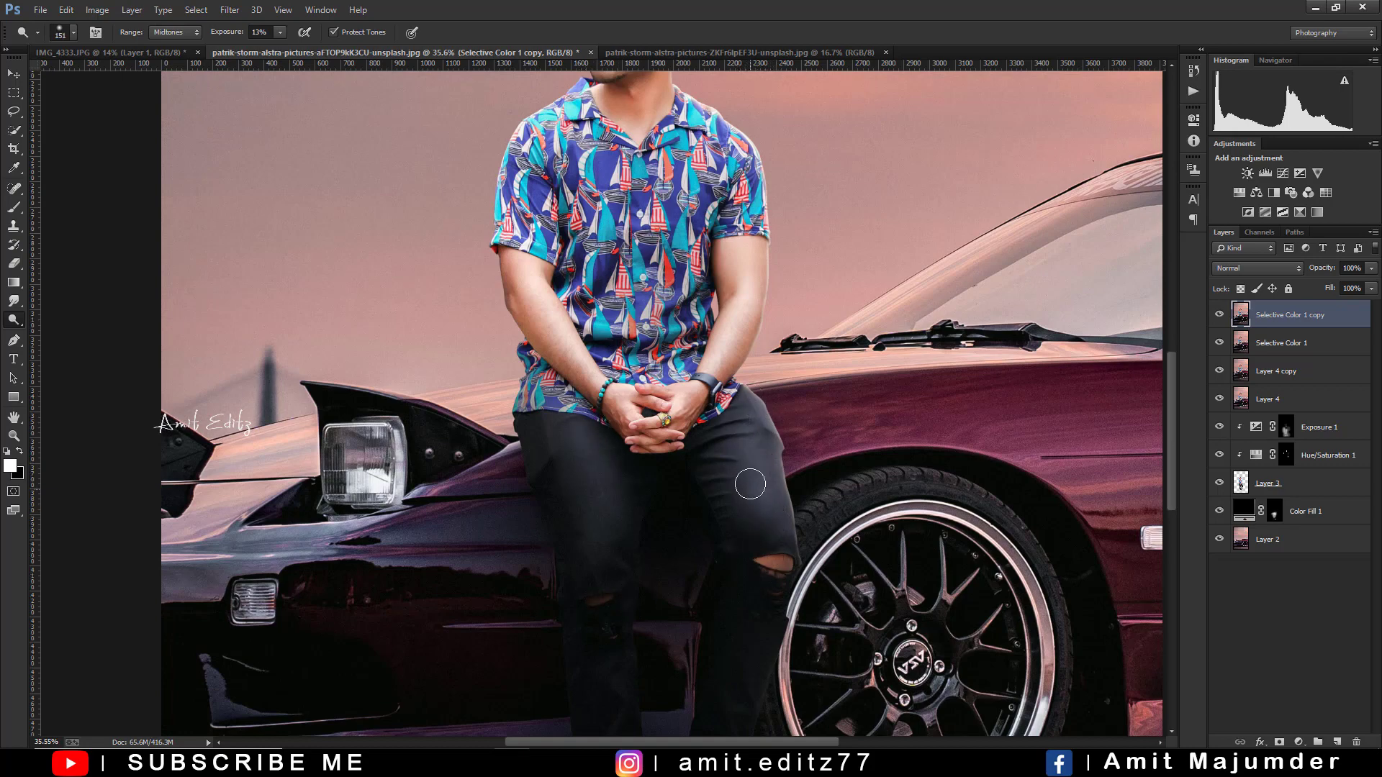
pyautogui.scroll(-1, 749, 484)
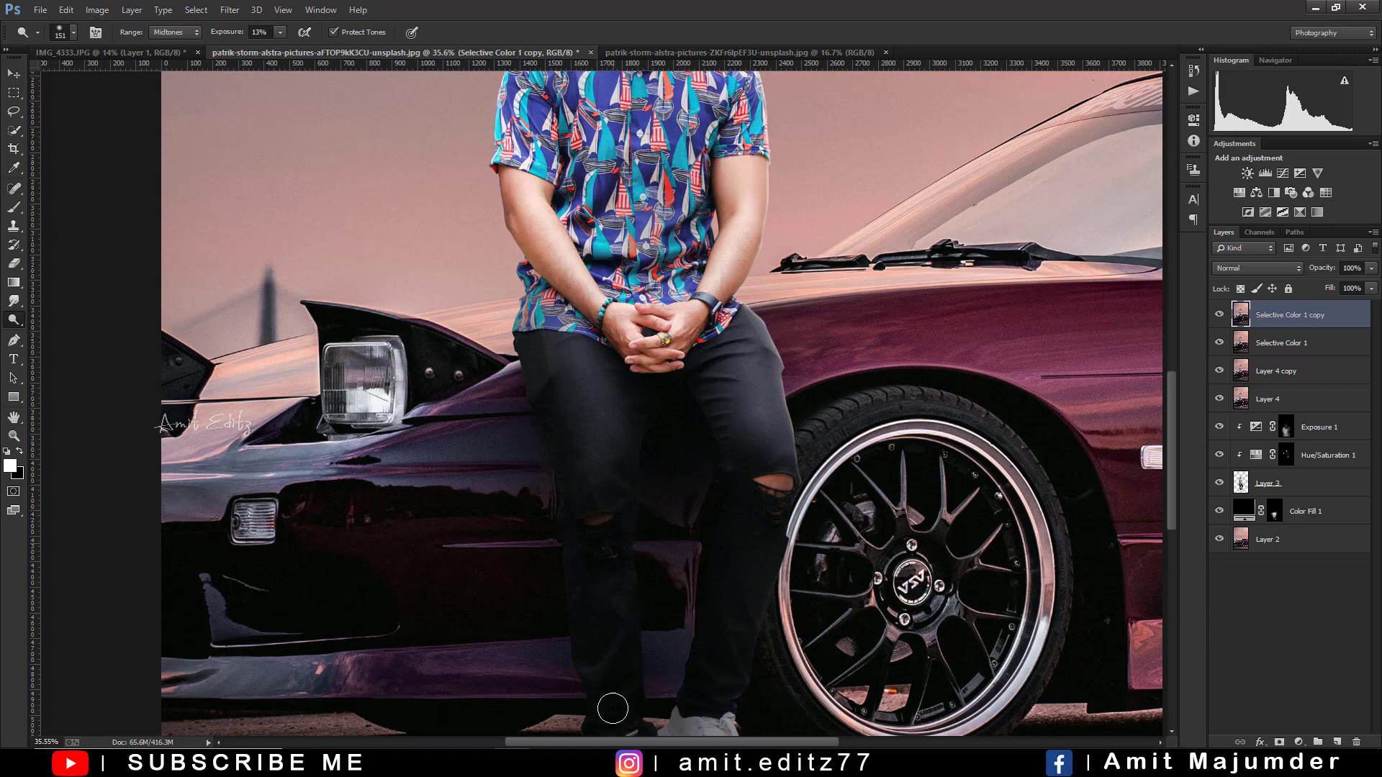
pyautogui.scroll(-1, 593, 507)
pyautogui.scroll(-1, 592, 518)
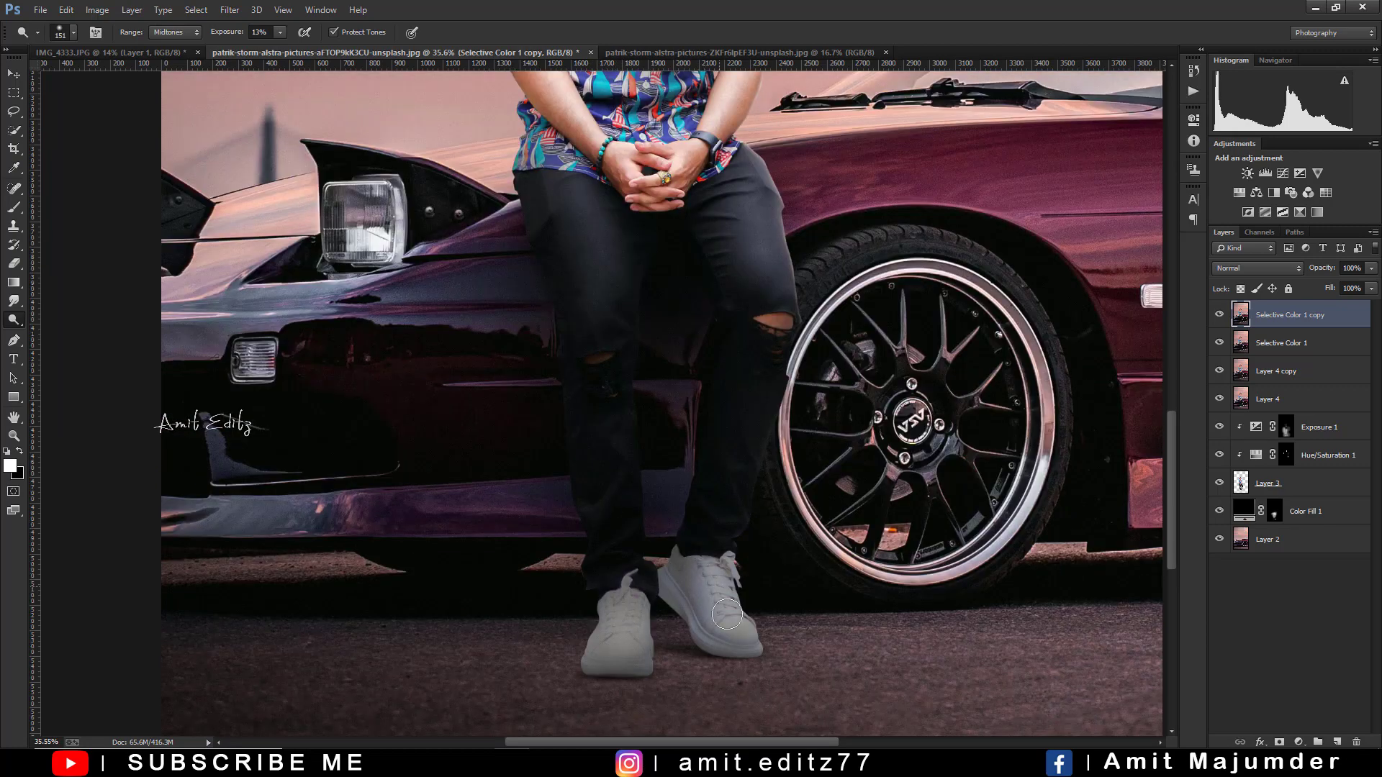
# - Brighten the top, toe and side of the right sneaker and the left white sneaker
pyautogui.moveTo(727, 614); pyautogui.dragTo(720, 569)
pyautogui.moveTo(738, 647); pyautogui.dragTo(713, 617)
pyautogui.moveTo(631, 598); pyautogui.dragTo(640, 672)
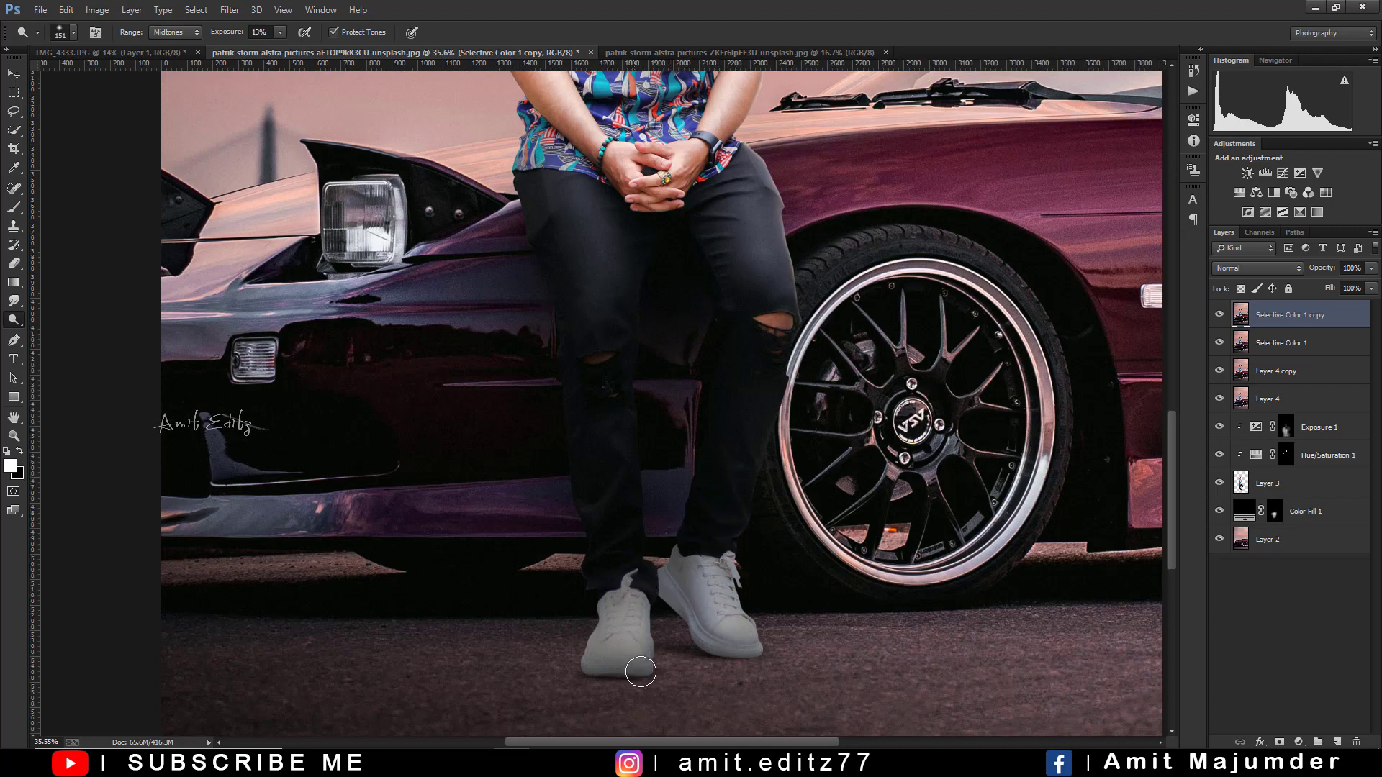
pyautogui.scroll(-3, 723, 536)
pyautogui.scroll(1, 725, 467)
pyautogui.scroll(2, 727, 431)
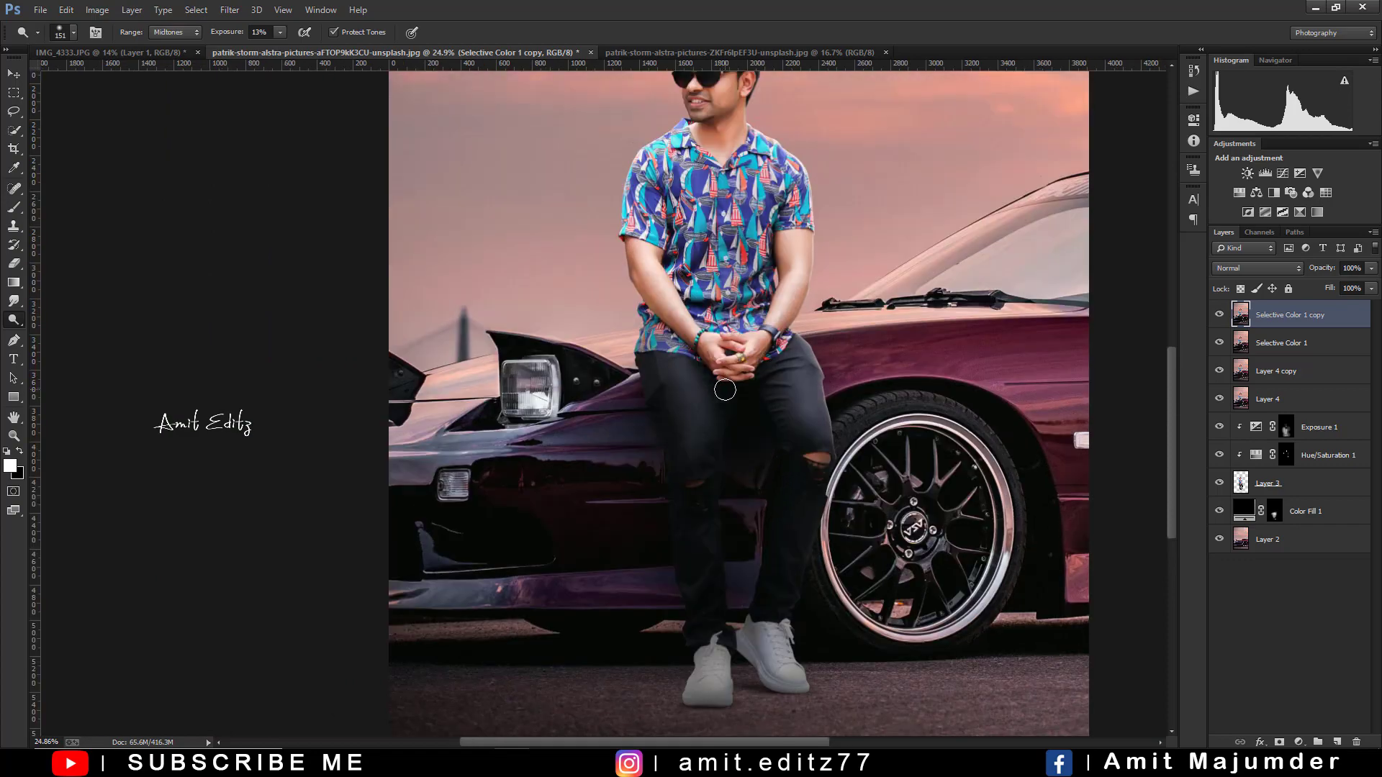
pyautogui.scroll(2, 729, 394)
pyautogui.scroll(-2, 729, 395)
pyautogui.scroll(-1, 741, 392)
pyautogui.scroll(3, 763, 385)
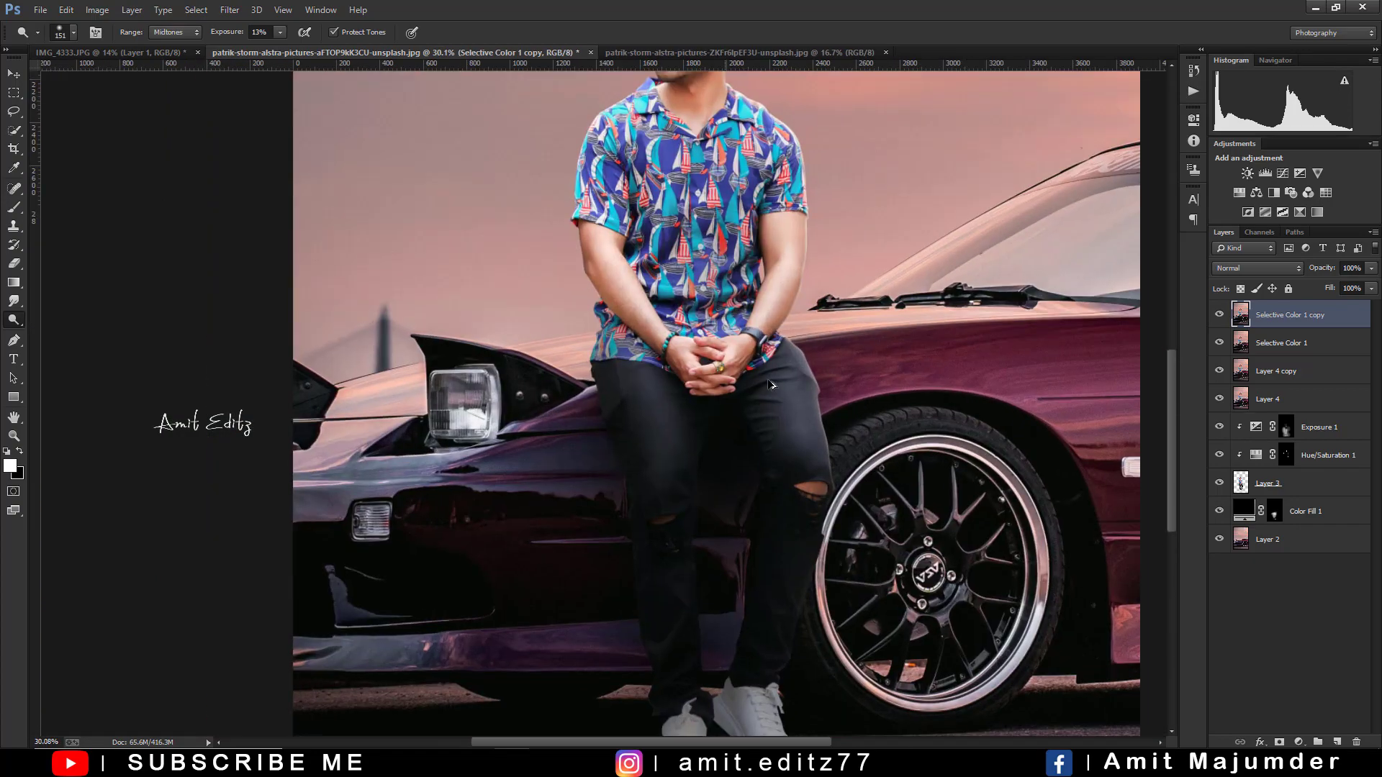
pyautogui.press('alt')
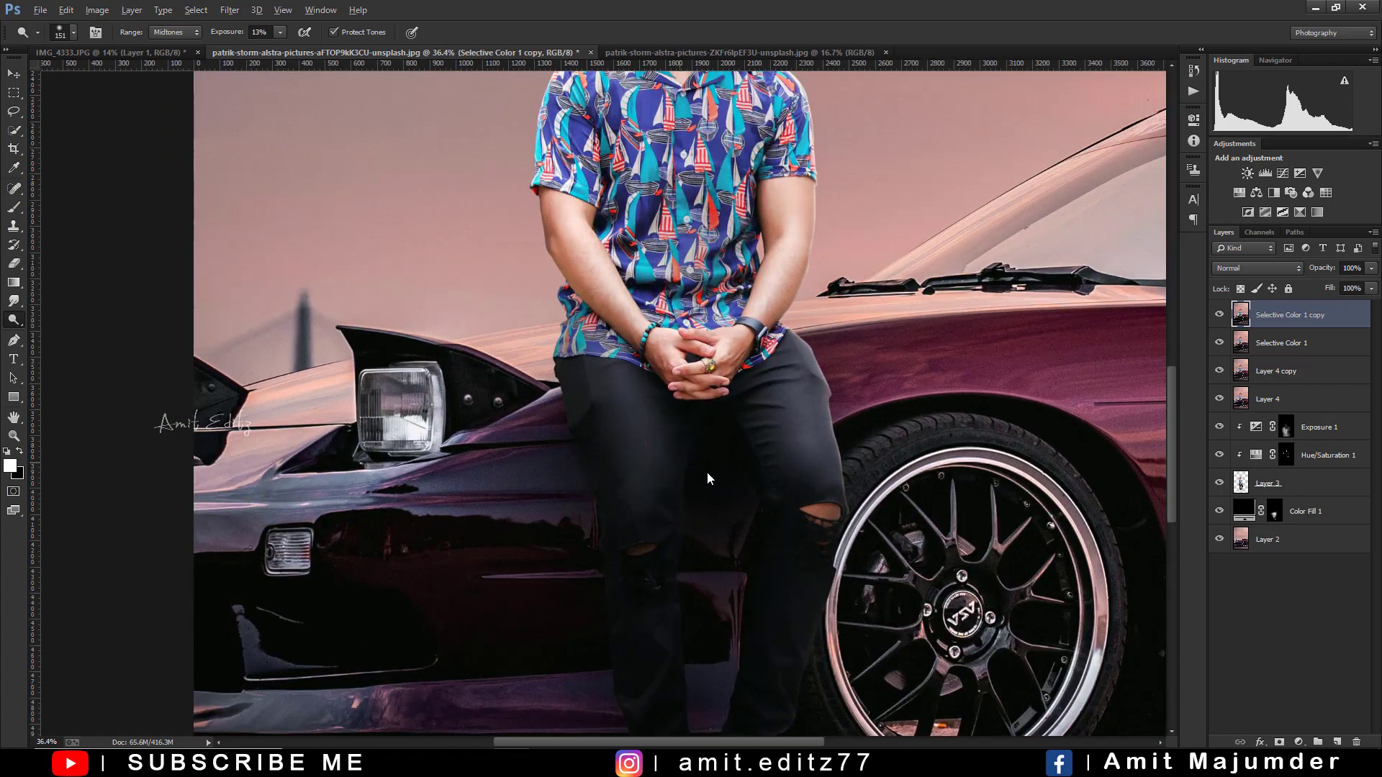
pyautogui.scroll(-3, 626, 424)
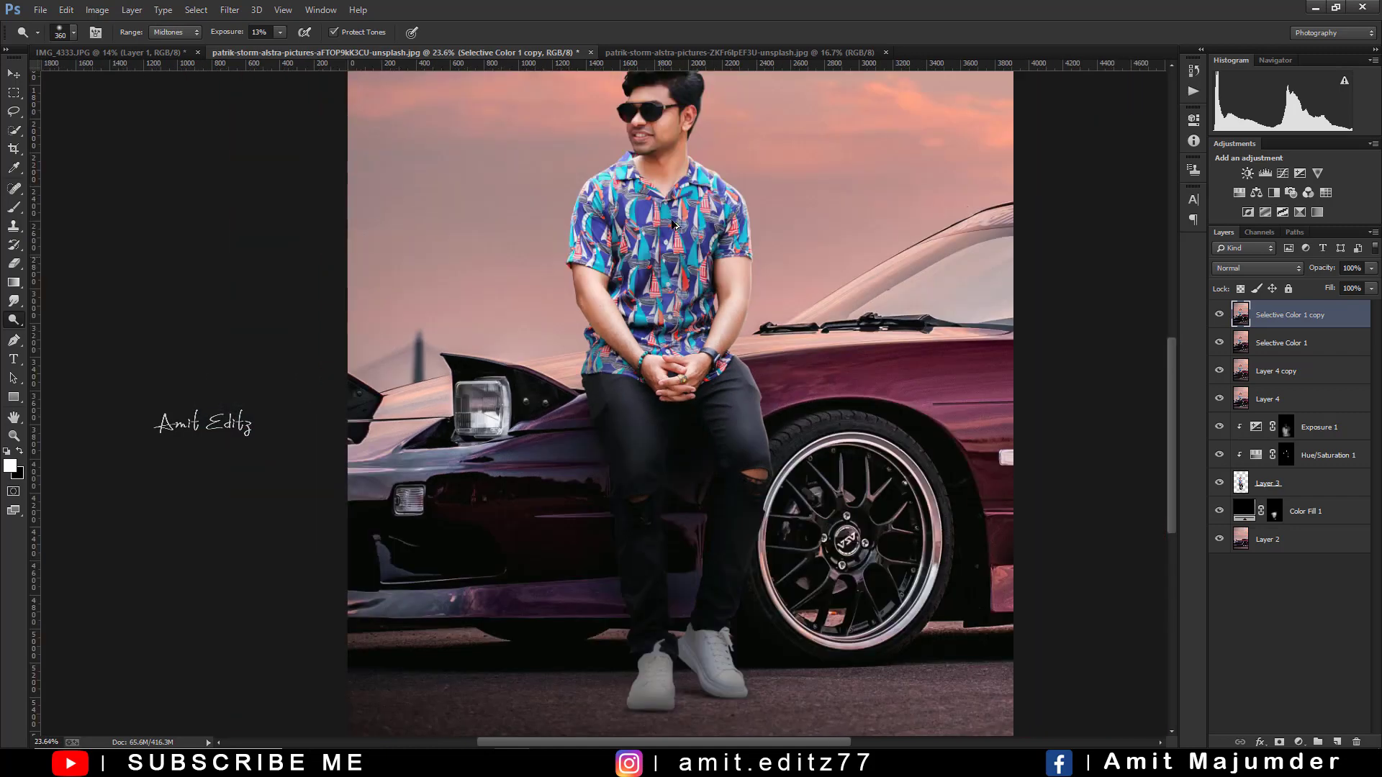
pyautogui.scroll(3, 674, 225)
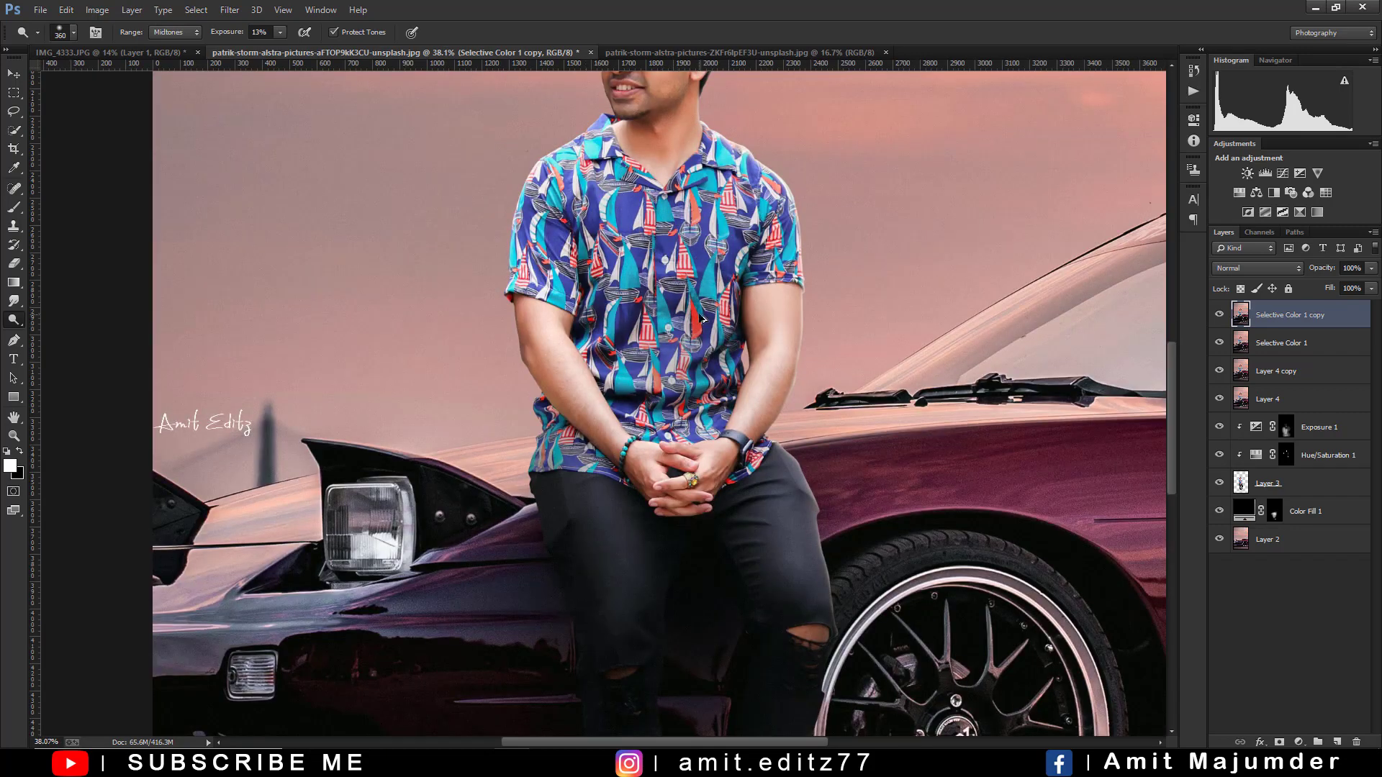
pyautogui.scroll(-2, 702, 319)
pyautogui.scroll(-1, 704, 323)
# - Select the Burn tool (Midtones, Exposure 4%) and shrink its brush for finer work
pyautogui.rightClick(13, 320)
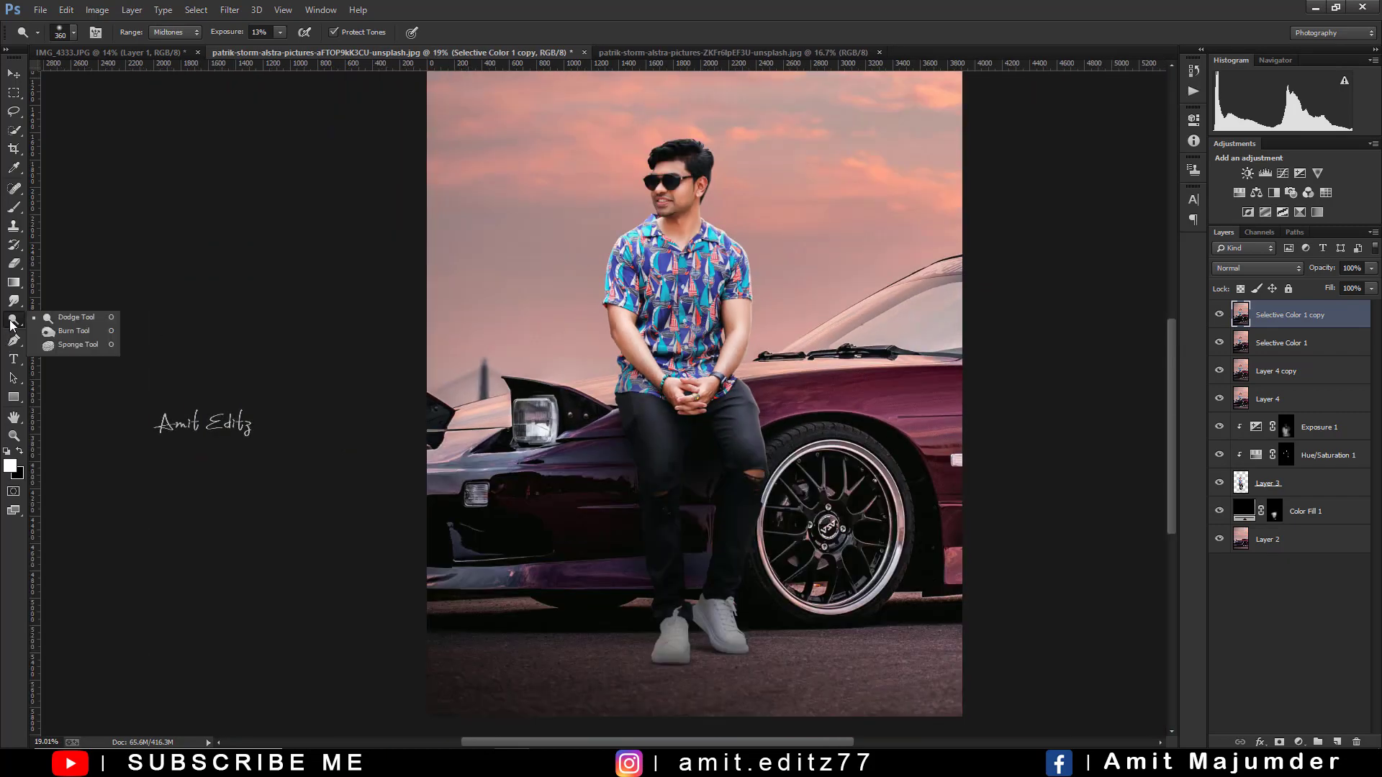
pyautogui.click(64, 335)
pyautogui.scroll(3, 700, 183)
pyautogui.scroll(2, 792, 198)
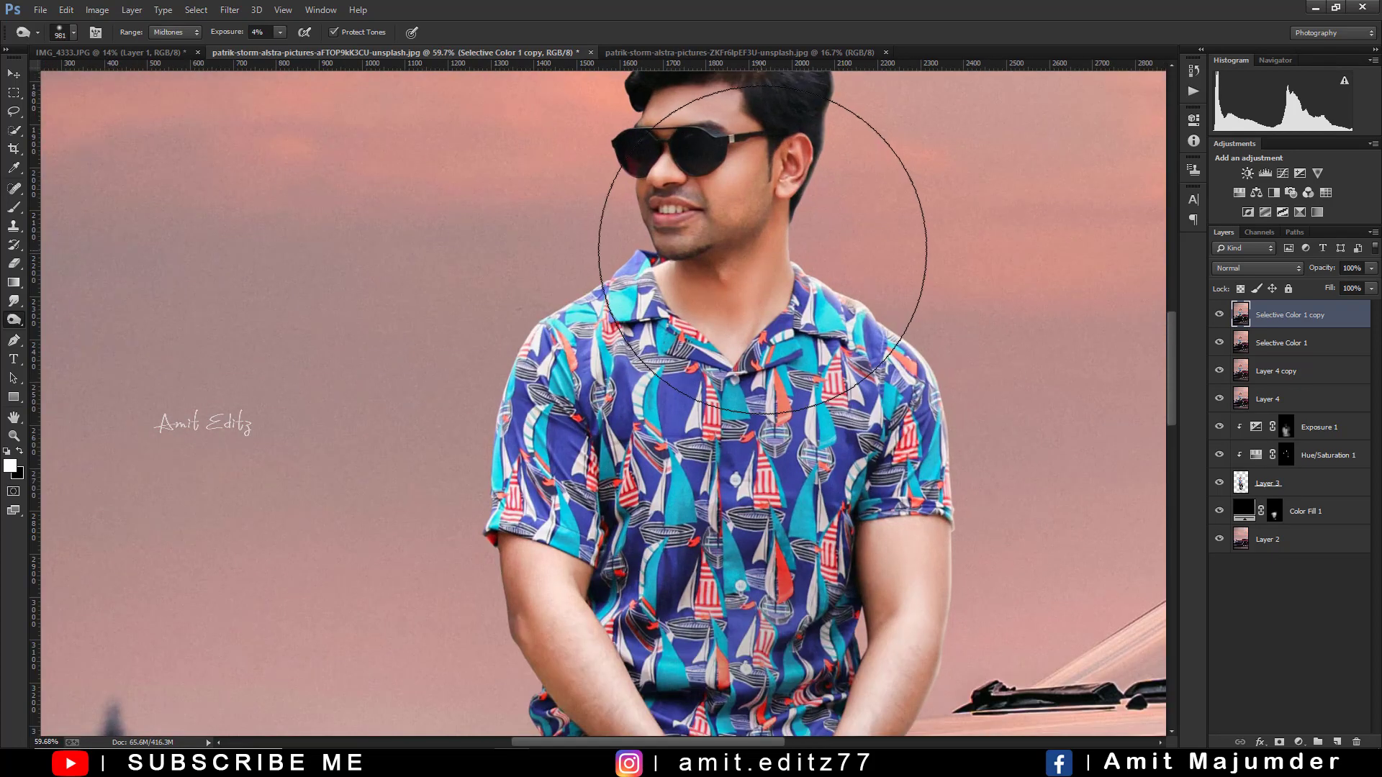
pyautogui.moveTo(765, 248); pyautogui.dragTo(558, 244)
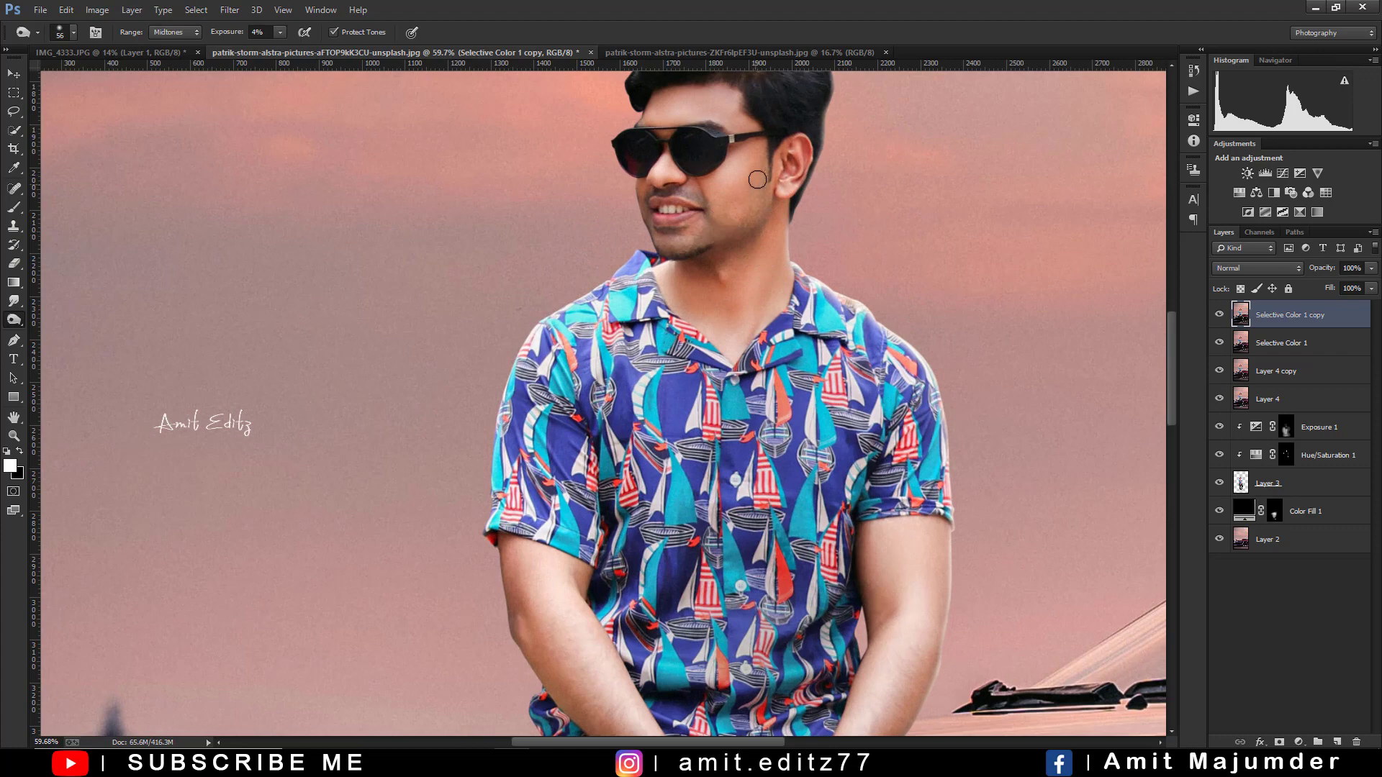
pyautogui.scroll(-2, 734, 213)
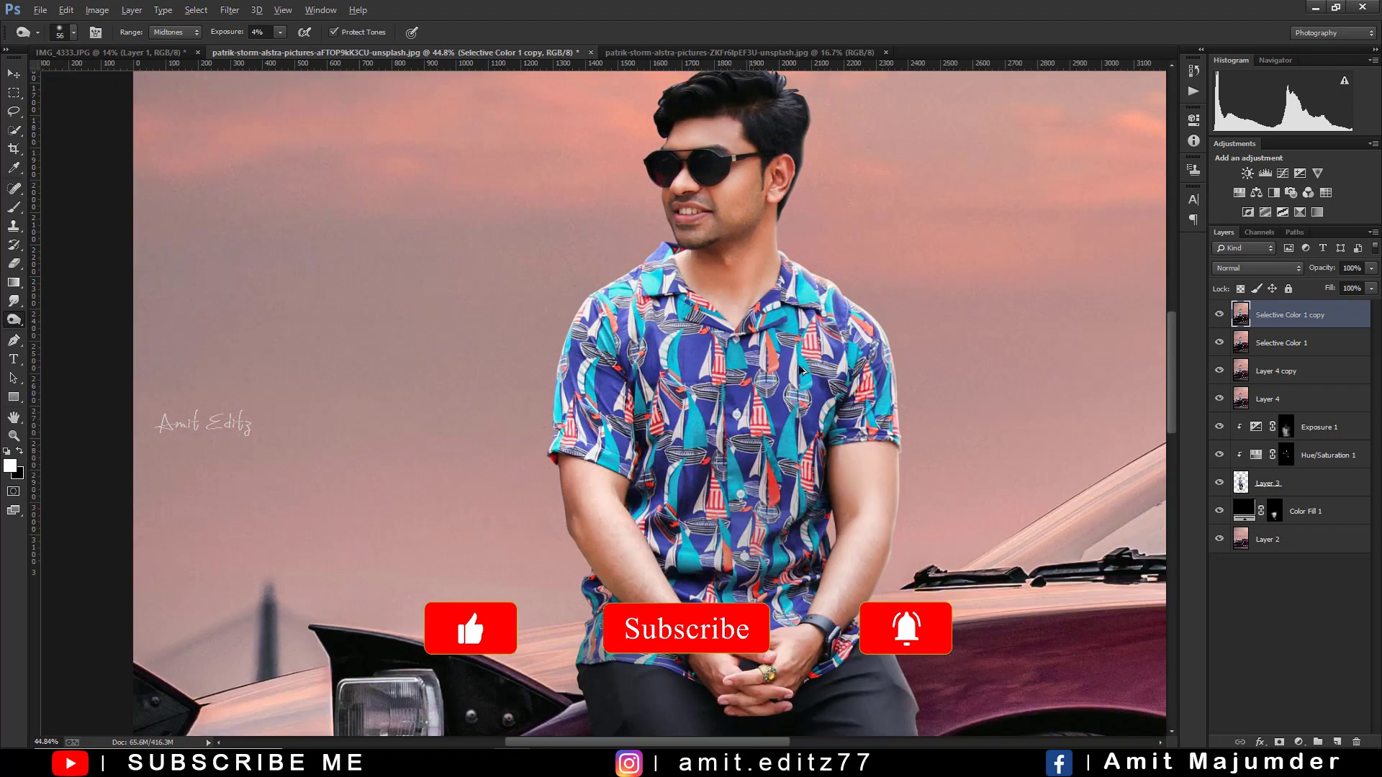
# - Enlarge the Burn brush to cover the shirt and zoom out to the whole image
pyautogui.moveTo(598, 464); pyautogui.dragTo(672, 464)
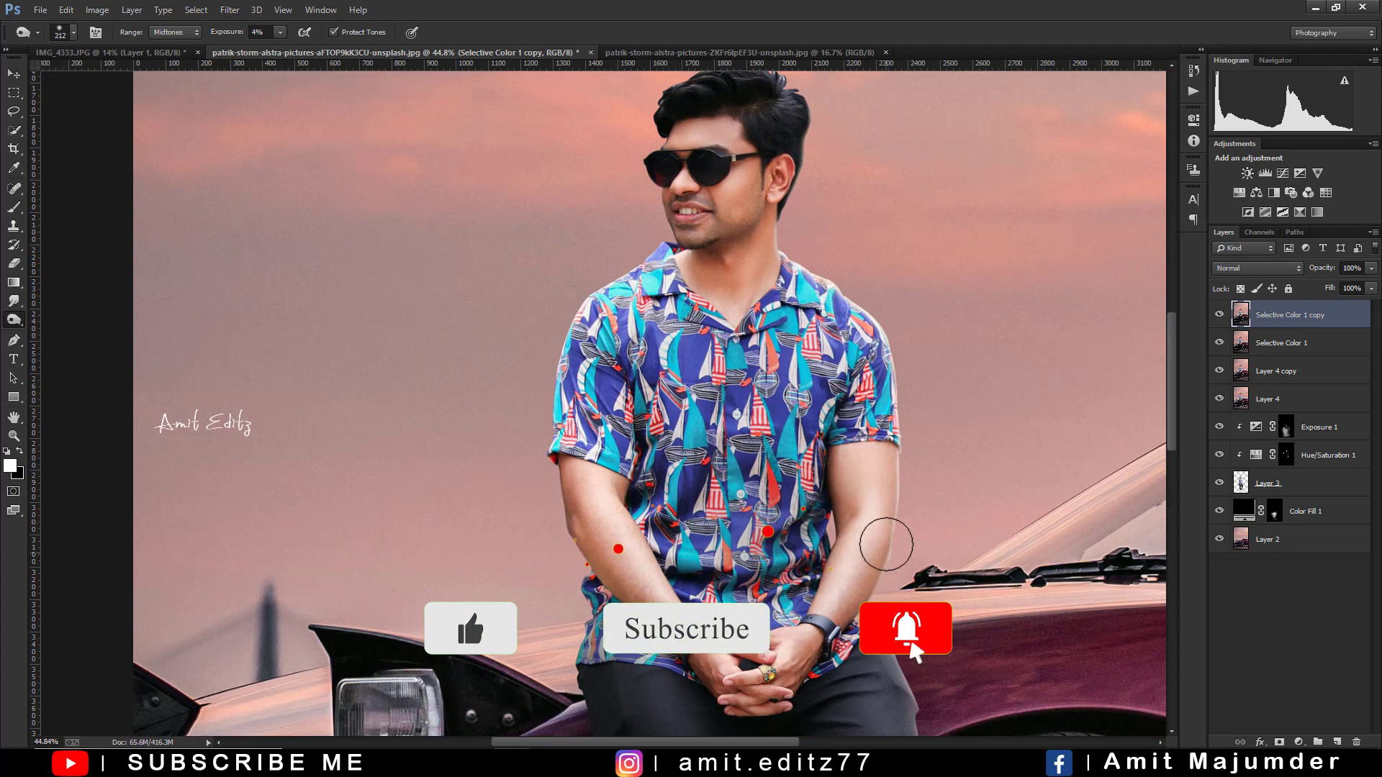
pyautogui.scroll(-2, 792, 576)
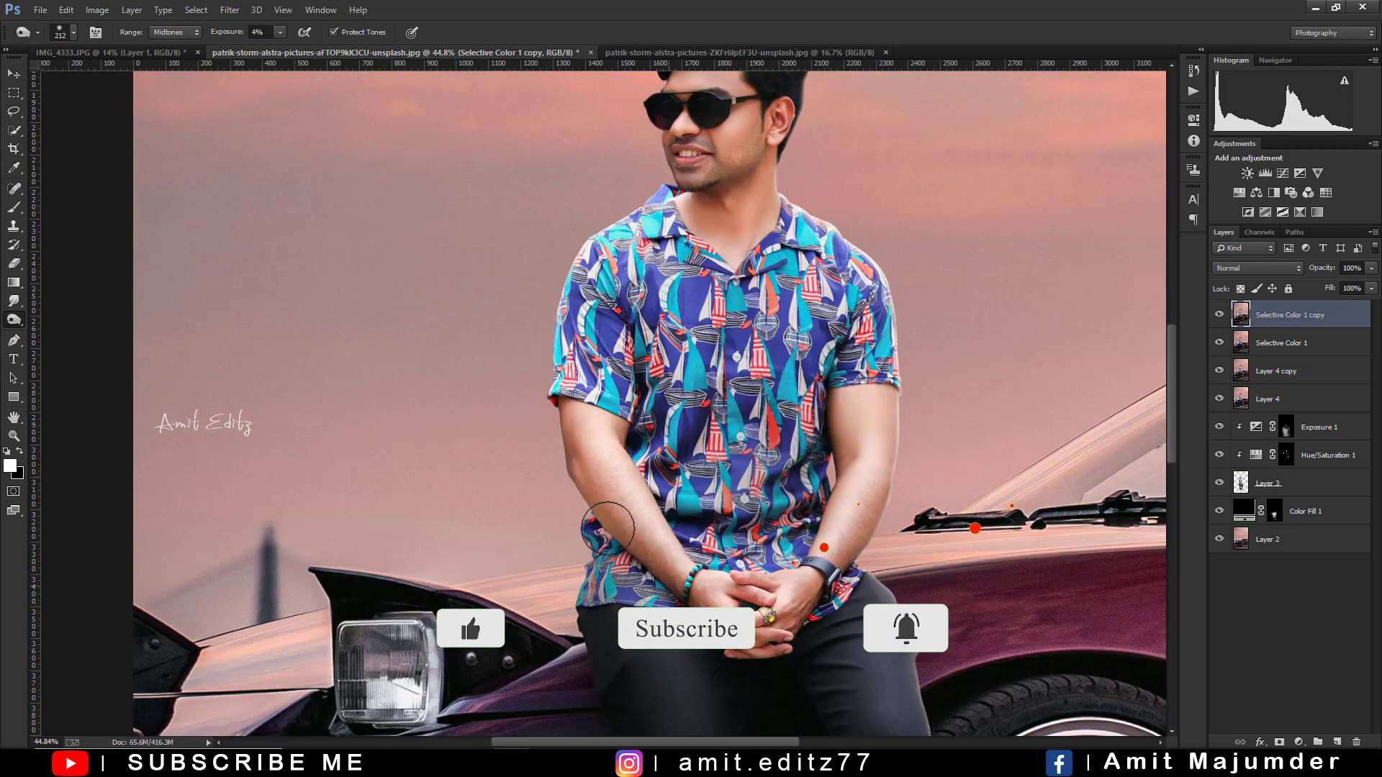
pyautogui.scroll(-2, 607, 528)
pyautogui.scroll(-2, 696, 573)
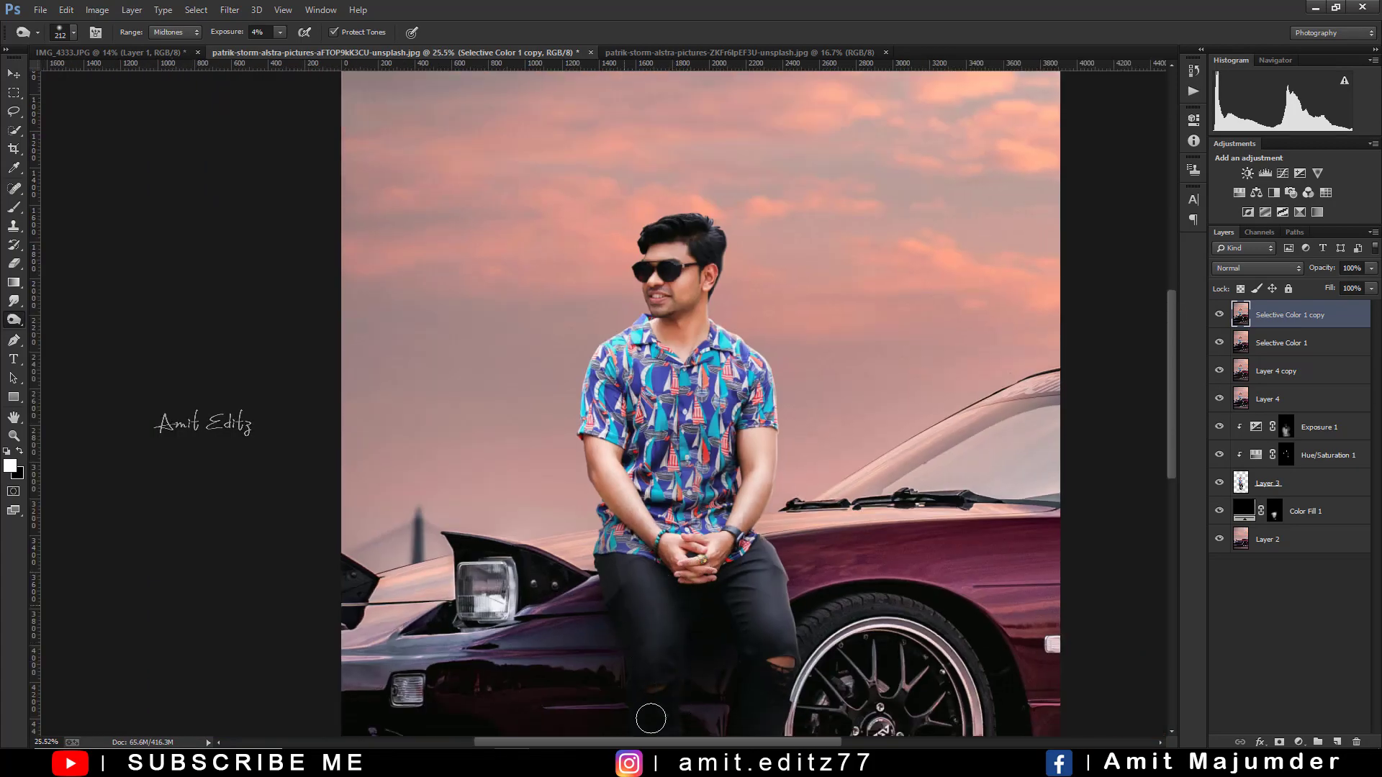
pyautogui.scroll(-2, 651, 718)
pyautogui.scroll(-3, 672, 580)
pyautogui.scroll(-3, 677, 583)
pyautogui.scroll(-3, 684, 587)
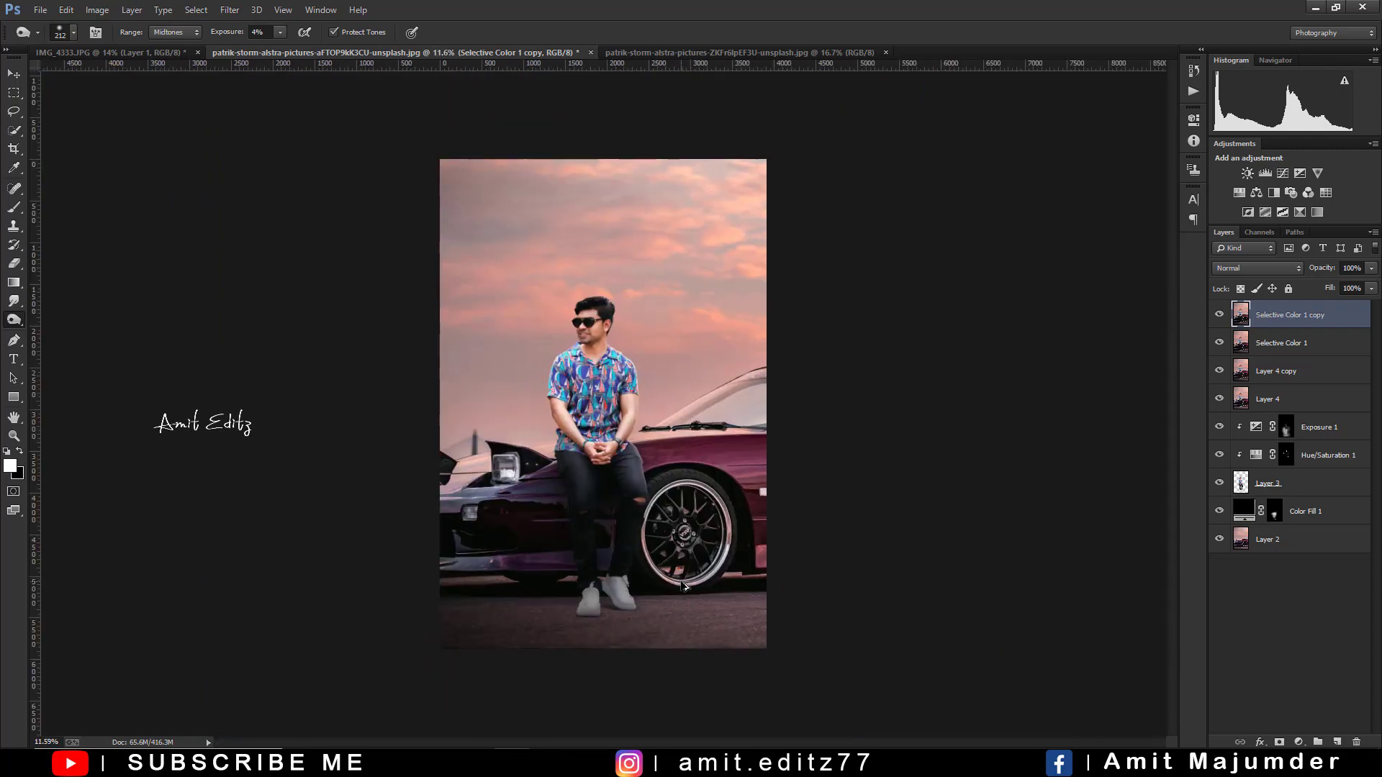
pyautogui.scroll(-1, 685, 584)
pyautogui.scroll(2, 685, 585)
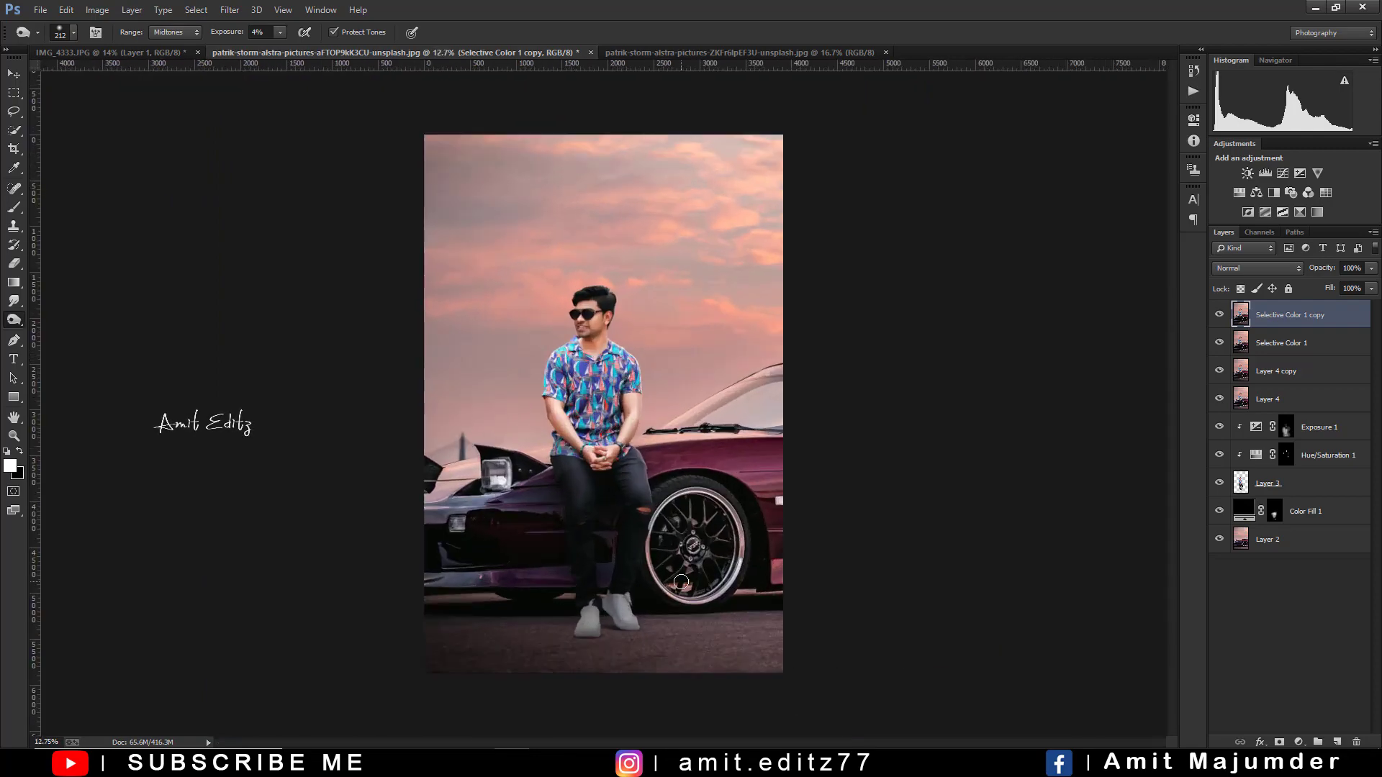
# - Add a new Layer 5 set to Linear Dodge (Add) blending
pyautogui.click(14, 74)
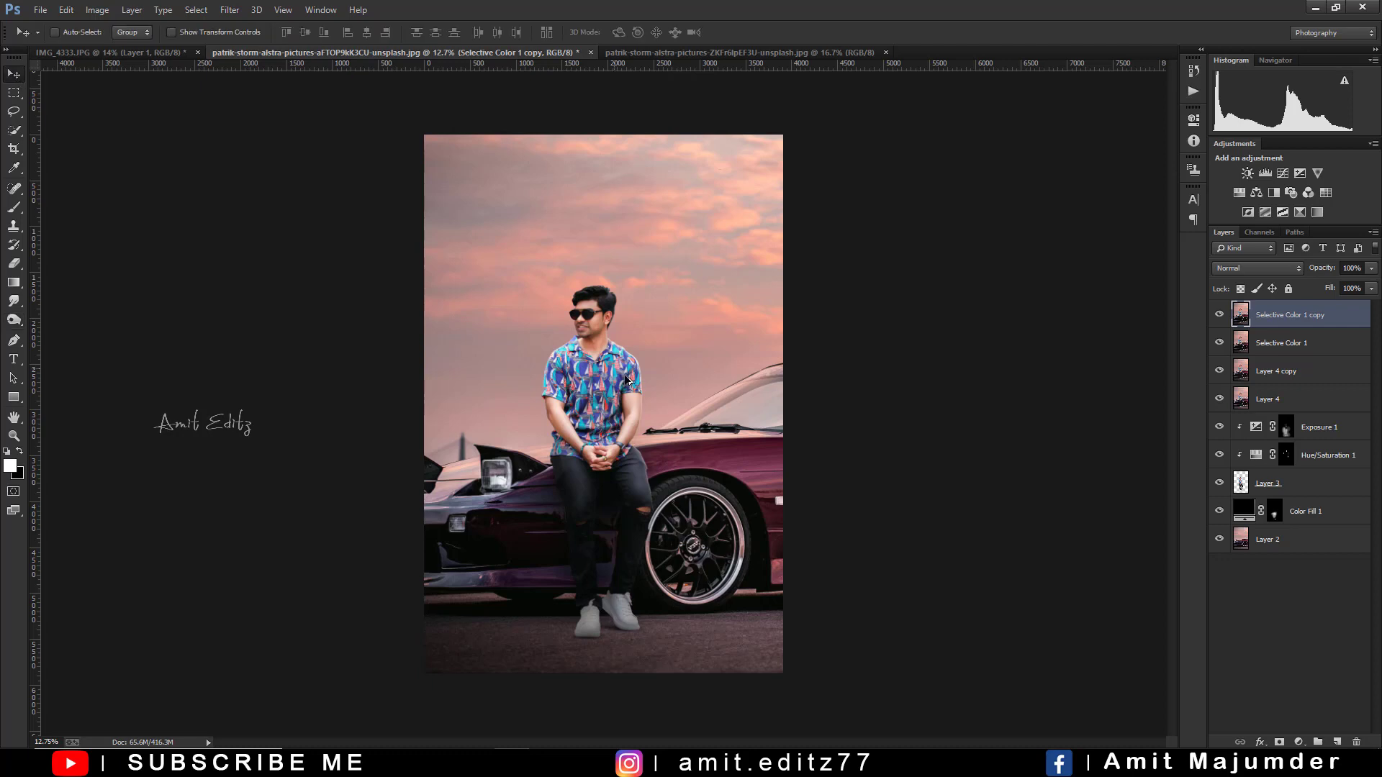
pyautogui.scroll(2, 630, 380)
pyautogui.scroll(-1, 651, 418)
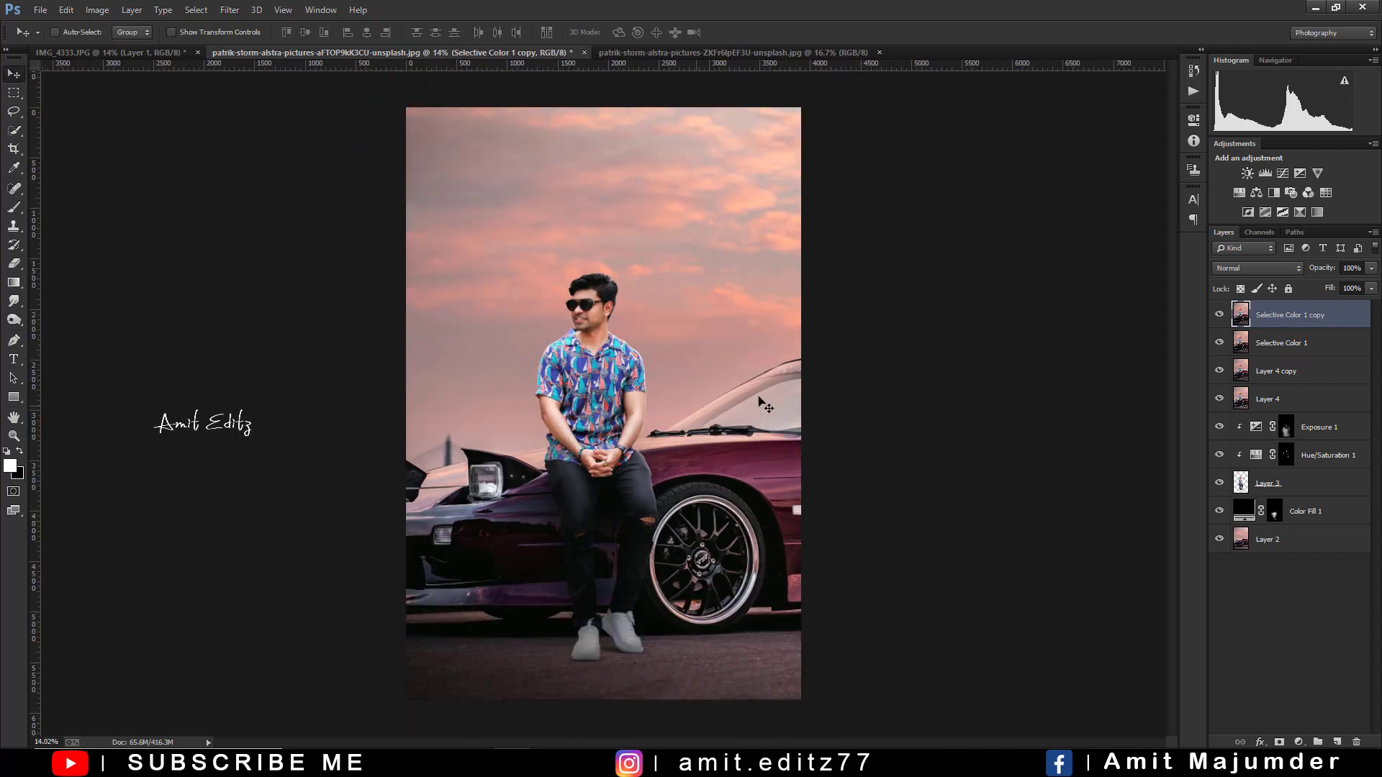
pyautogui.click(1338, 741)
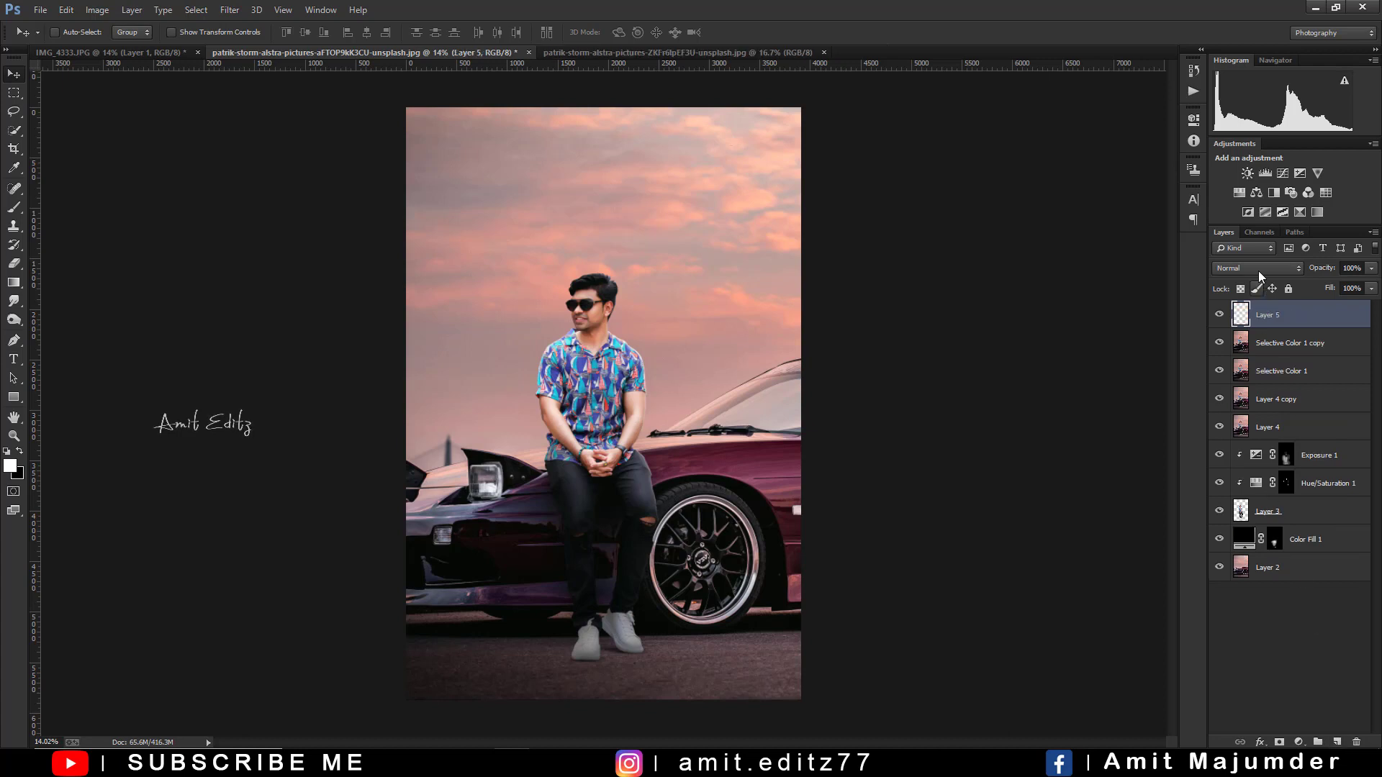
pyautogui.click(1256, 269)
pyautogui.click(1254, 423)
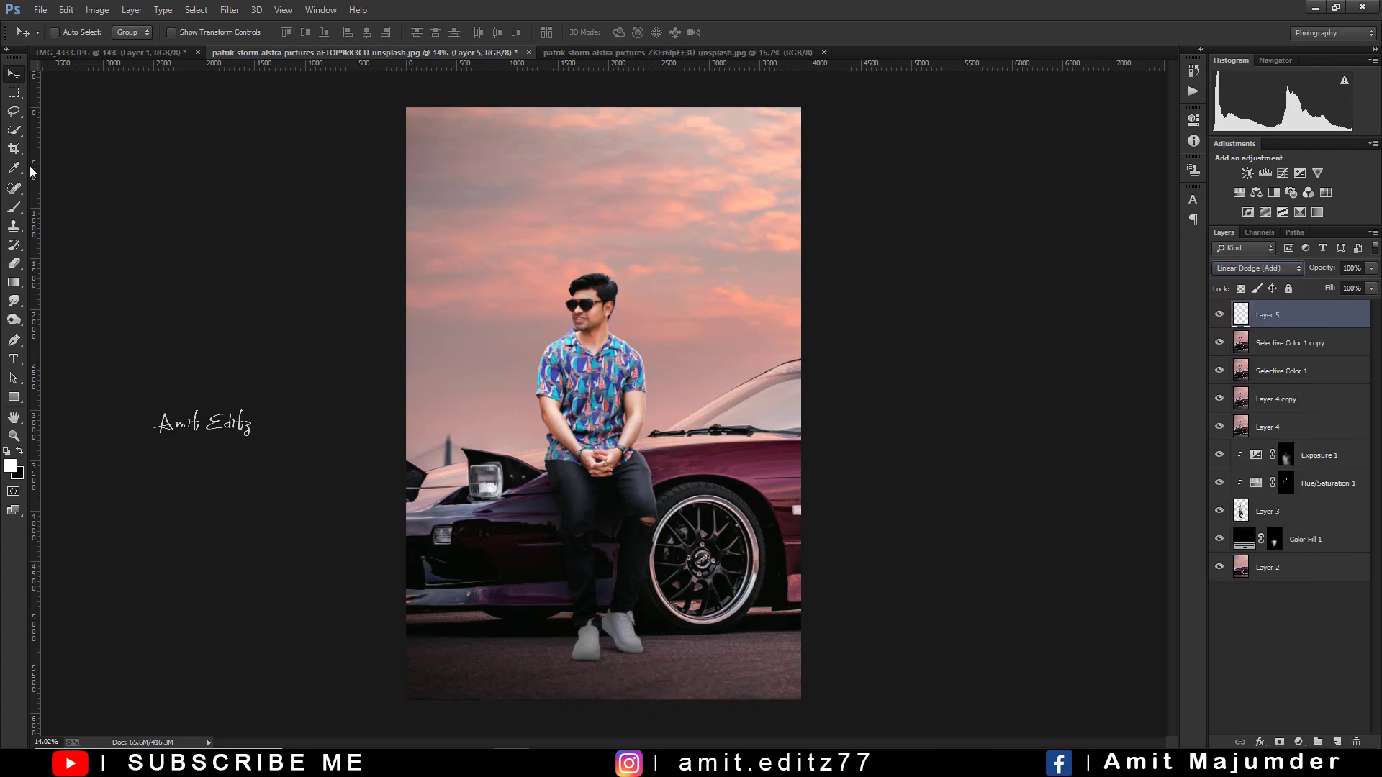
# - Pick the Brush at 8% opacity, sample the pink sunset sky colour, and greatly enlarge it
pyautogui.click(15, 209)
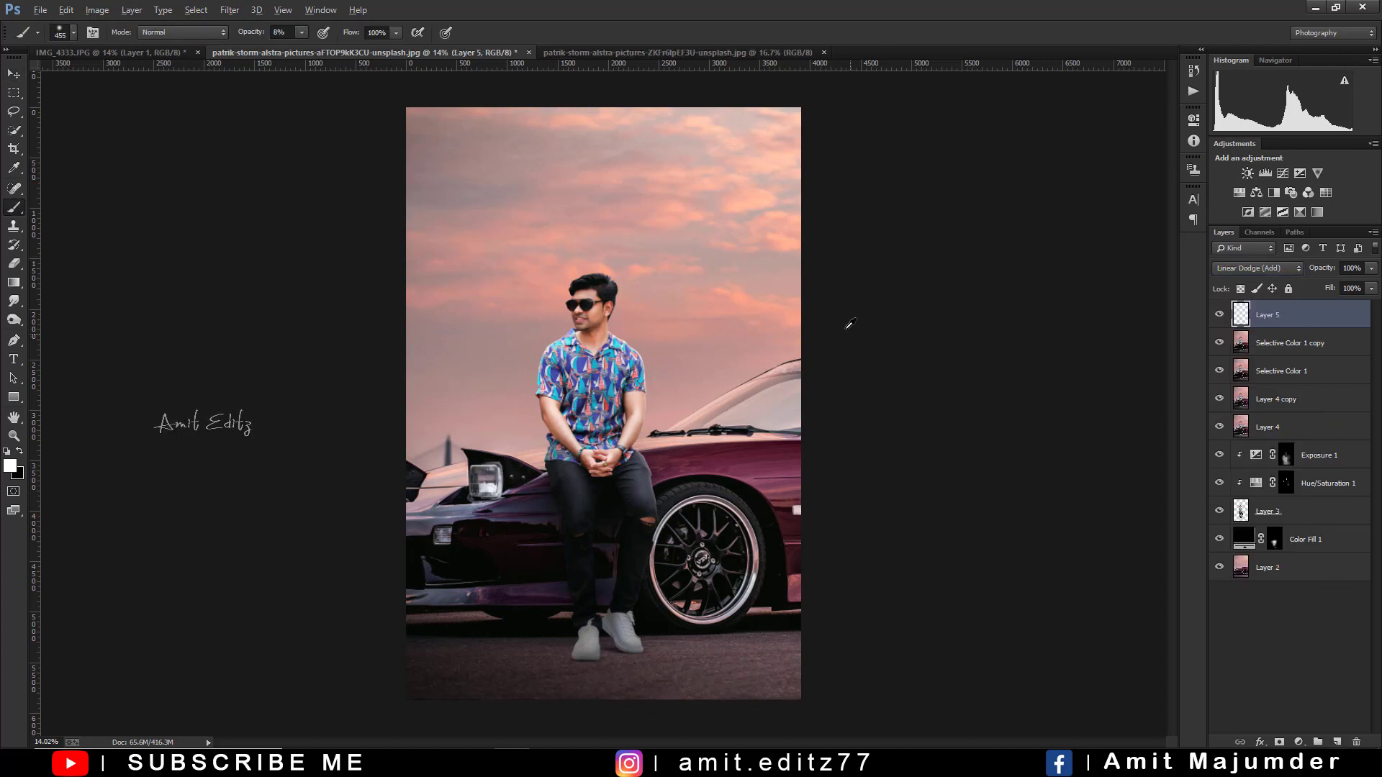
pyautogui.keyDown('alt'); pyautogui.click(786, 209); pyautogui.keyUp('alt')
pyautogui.scroll(3, 784, 212)
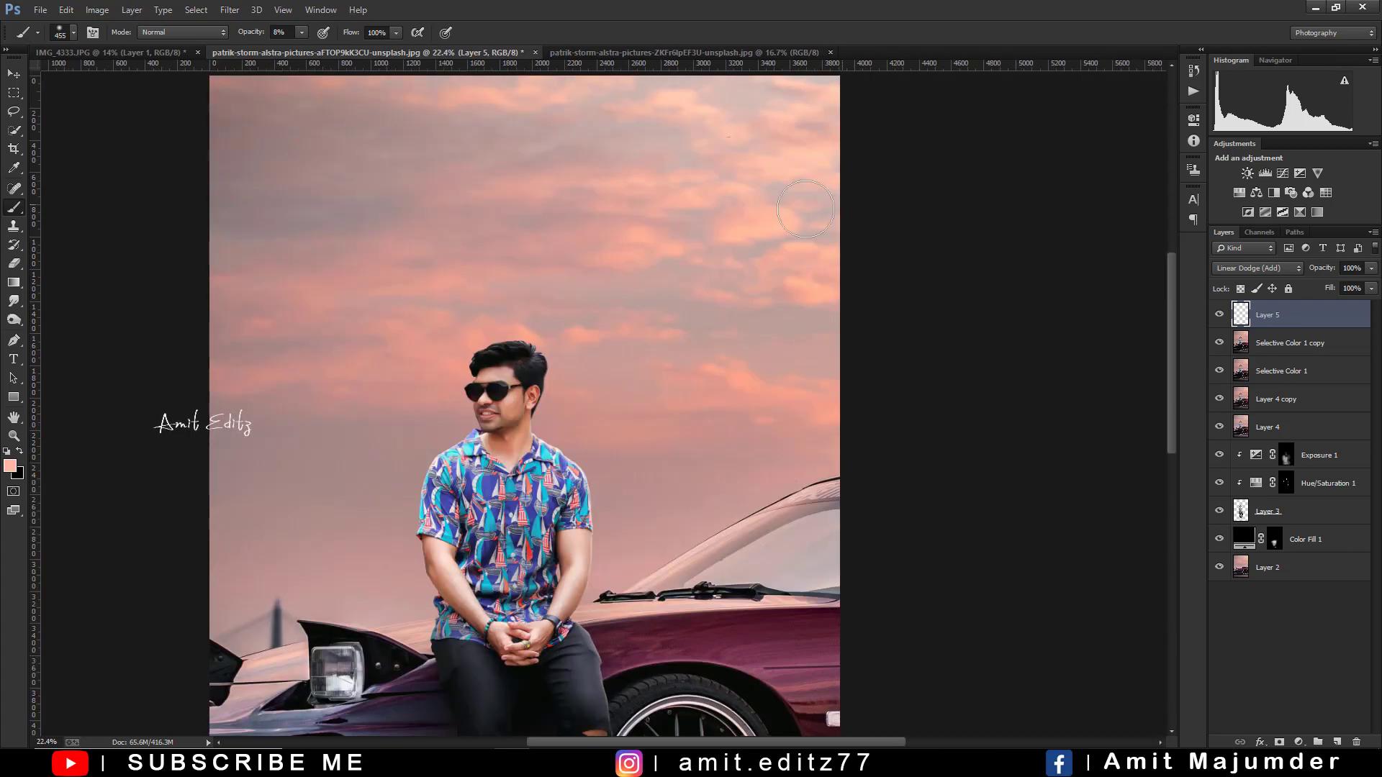
pyautogui.press(']')
pyautogui.press(']')
pyautogui.press(']')
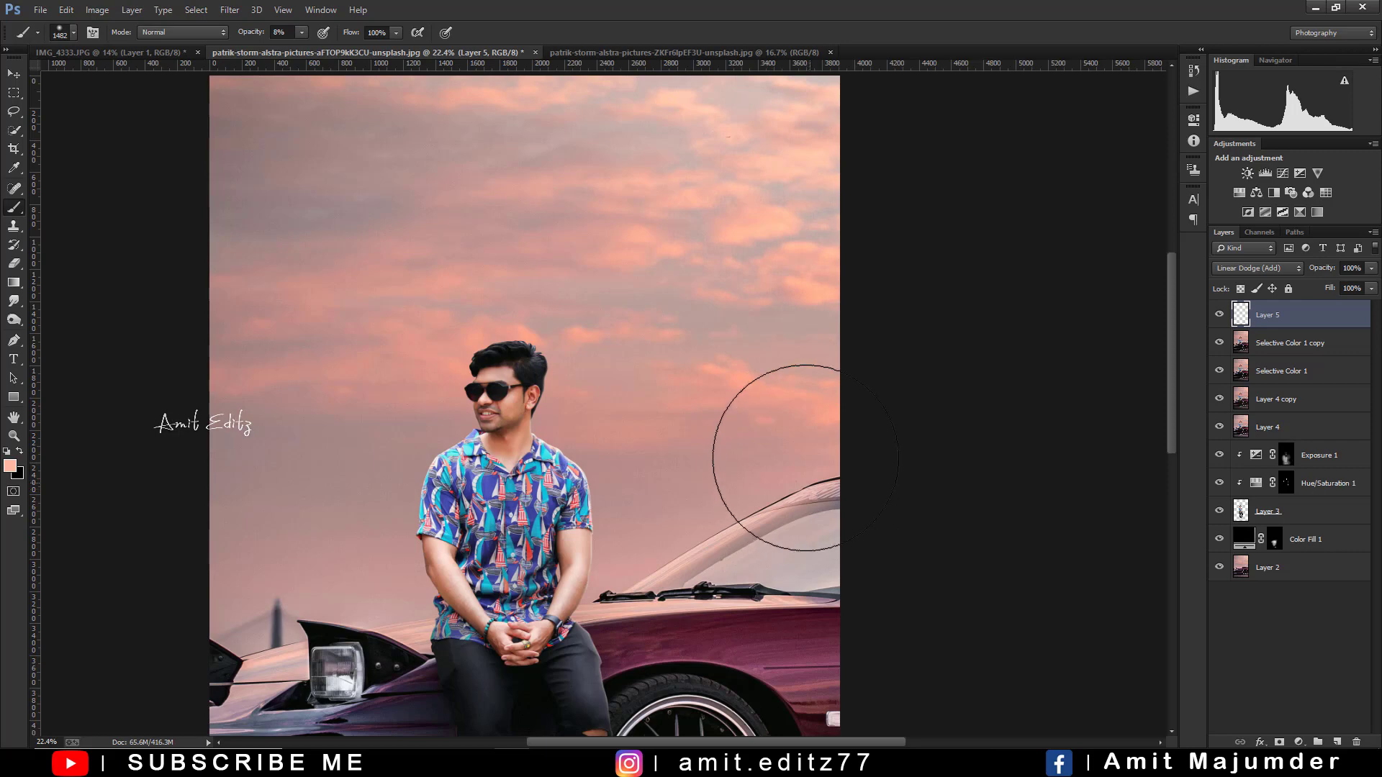
pyautogui.scroll(-2, 783, 383)
pyautogui.scroll(-2, 783, 379)
pyautogui.scroll(-1, 782, 380)
pyautogui.scroll(2, 783, 379)
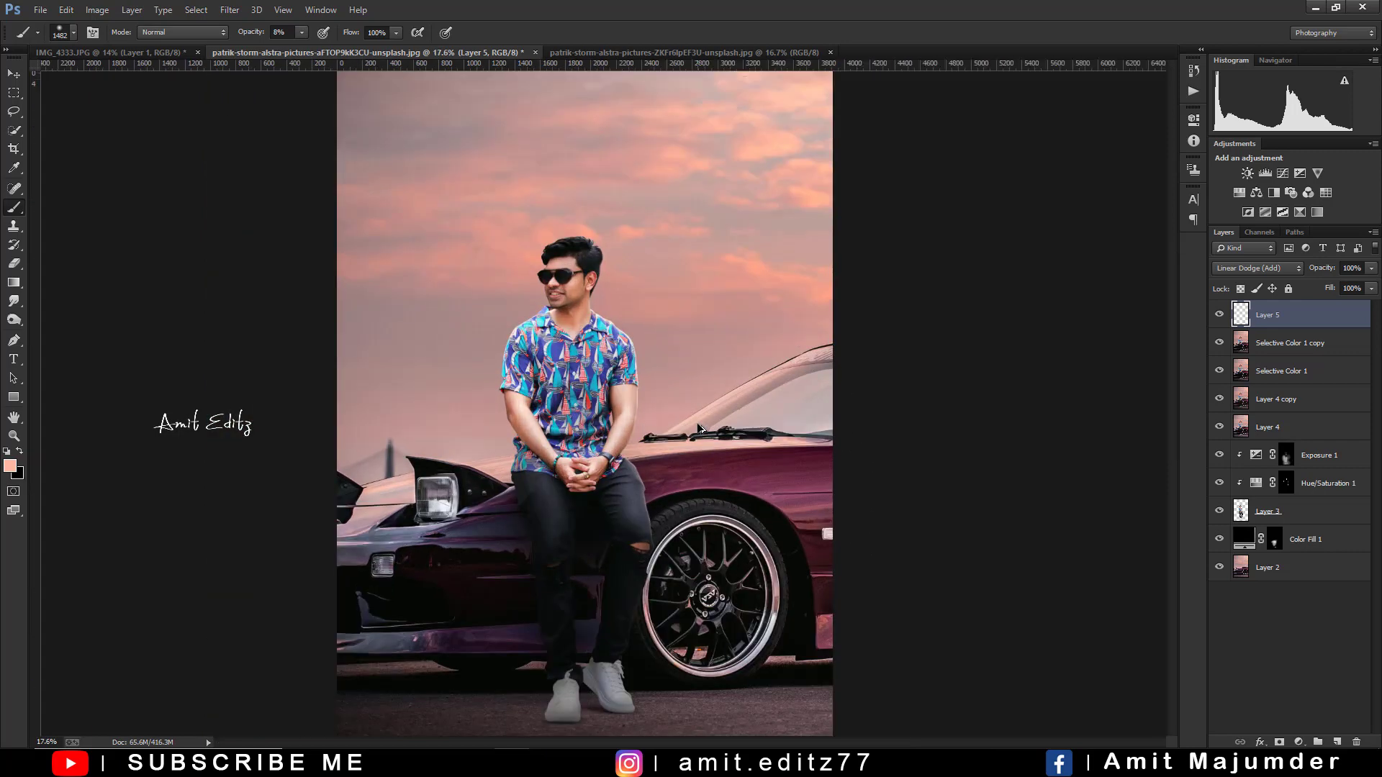
pyautogui.scroll(4, 683, 425)
# - Paint a faint pink glow over the sky near the car window
pyautogui.moveTo(682, 425)
pyautogui.mouseDown()
pyautogui.moveTo(777, 376)
pyautogui.moveTo(709, 355)
pyautogui.moveTo(771, 324)
pyautogui.moveTo(757, 358)
pyautogui.moveTo(680, 371)
pyautogui.moveTo(695, 385)
pyautogui.moveTo(657, 364)
pyautogui.moveTo(641, 388)
pyautogui.moveTo(725, 364)
pyautogui.moveTo(784, 309)
pyautogui.moveTo(661, 392)
pyautogui.moveTo(353, 439)
pyautogui.moveTo(374, 444)
pyautogui.mouseUp()
pyautogui.scroll(-3, 373, 444)
pyautogui.scroll(-2, 367, 460)
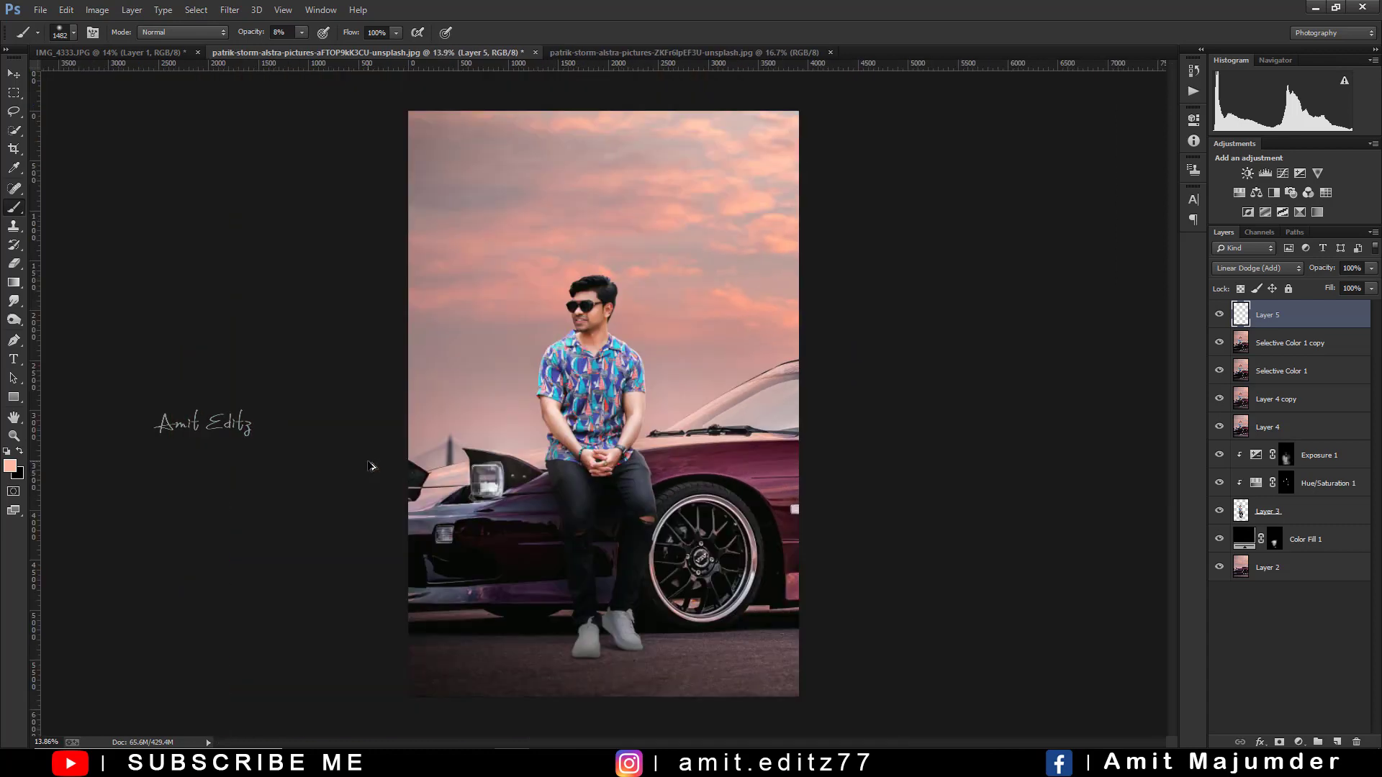
pyautogui.press('v')
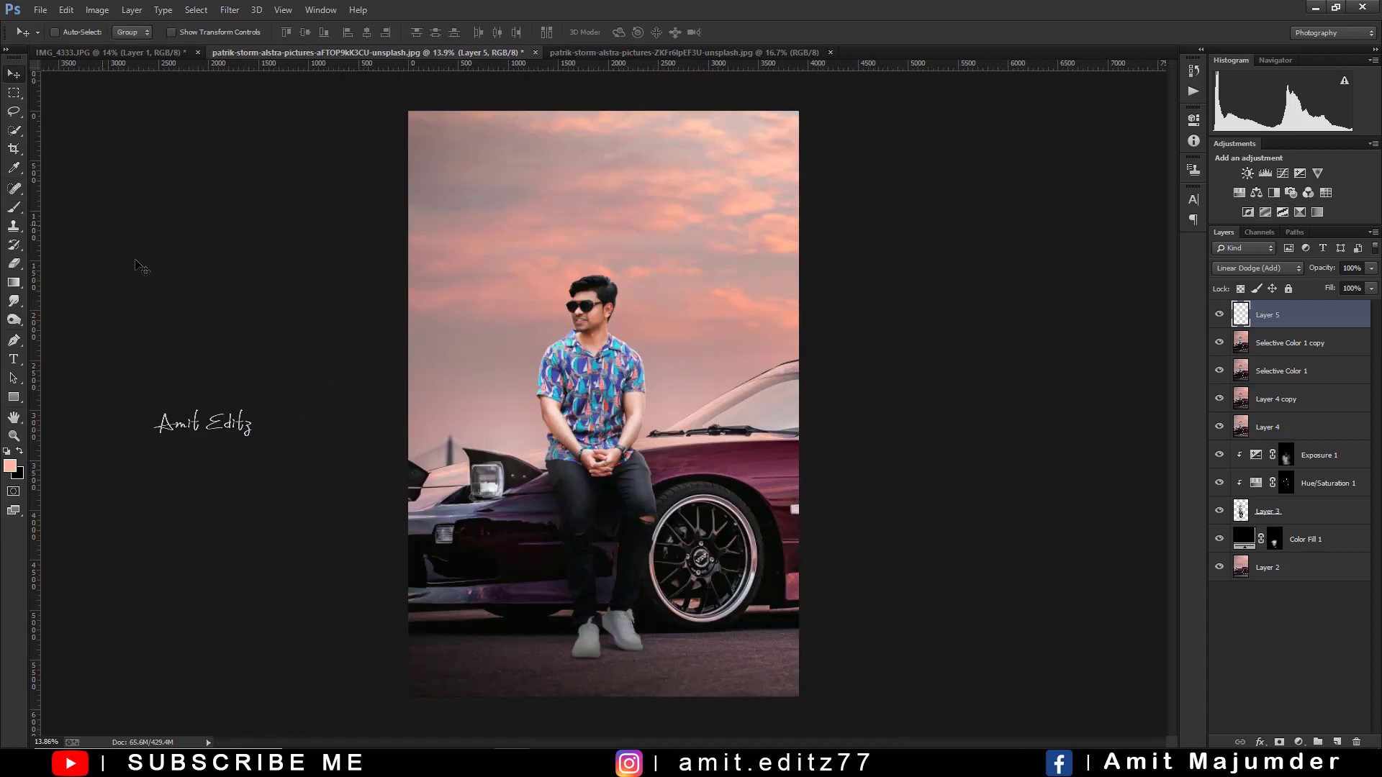
pyautogui.scroll(1, 305, 335)
pyautogui.scroll(-1, 305, 335)
pyautogui.scroll(2, 495, 490)
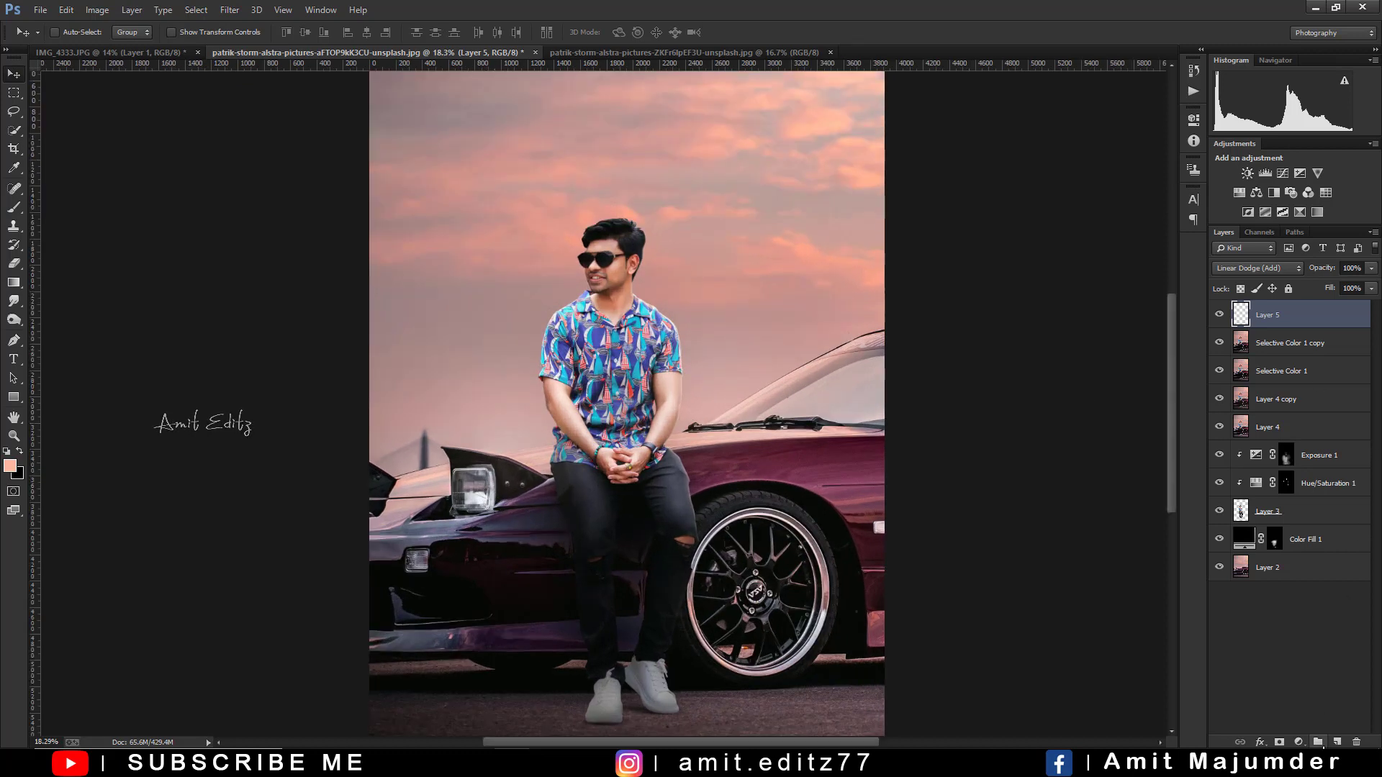
# - Add Layer 6 in Screen blending mode and ready the Brush at 56% opacity
pyautogui.click(1337, 741)
pyautogui.click(1255, 268)
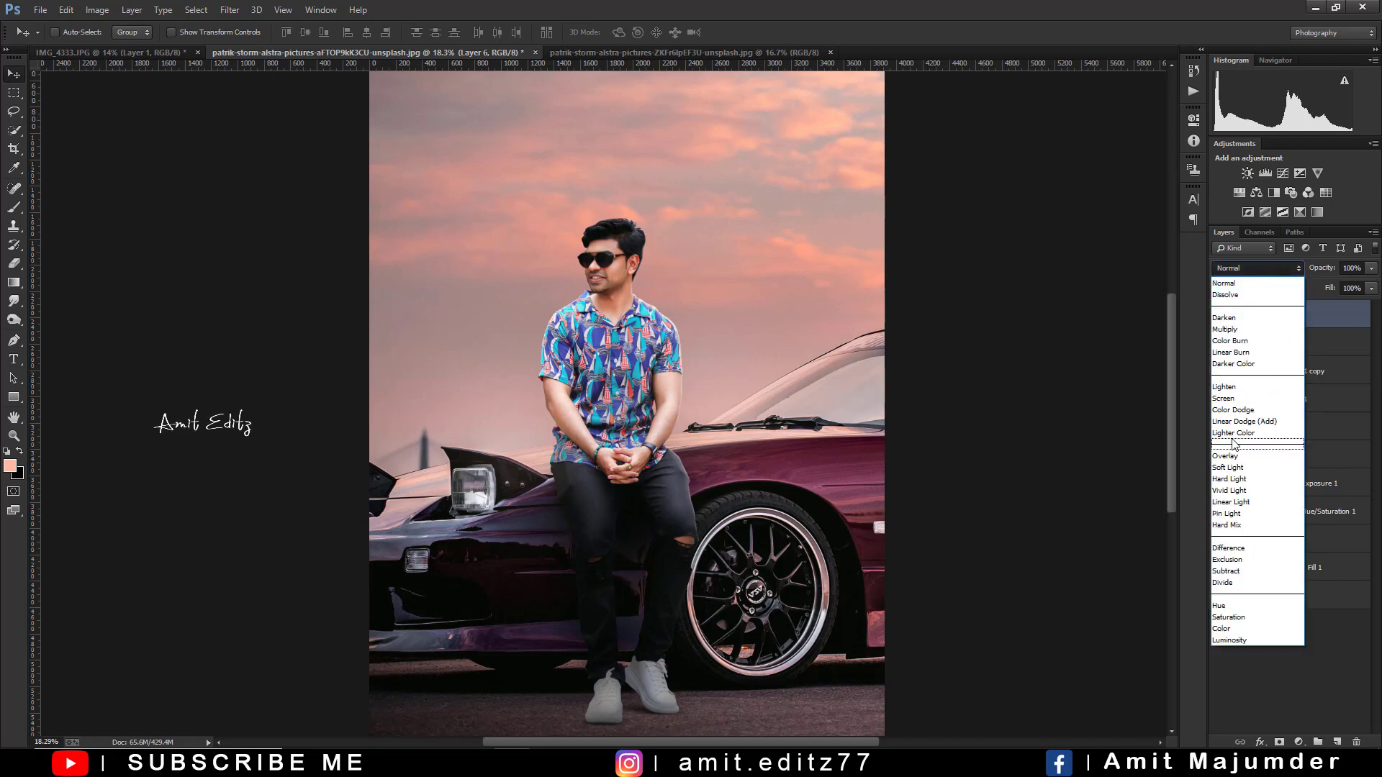
pyautogui.click(1232, 398)
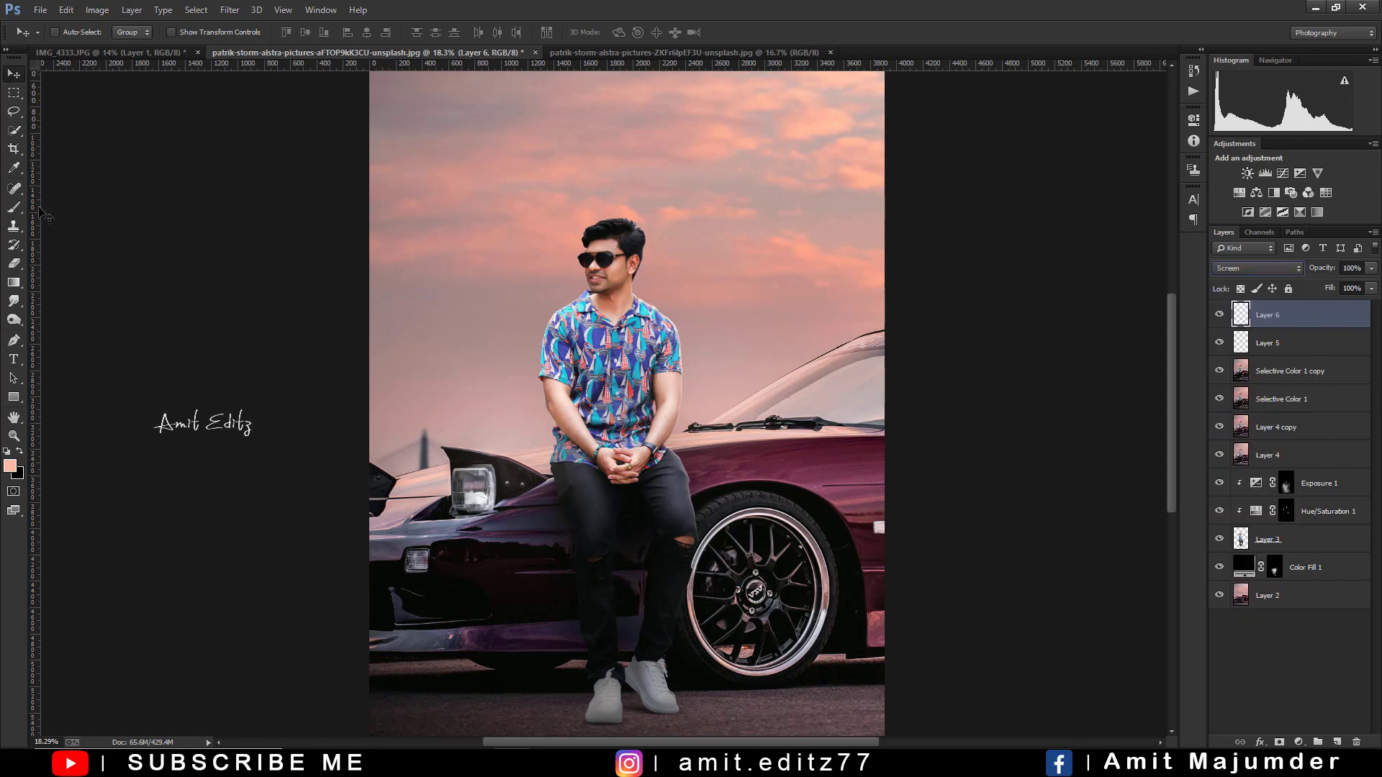
pyautogui.click(13, 208)
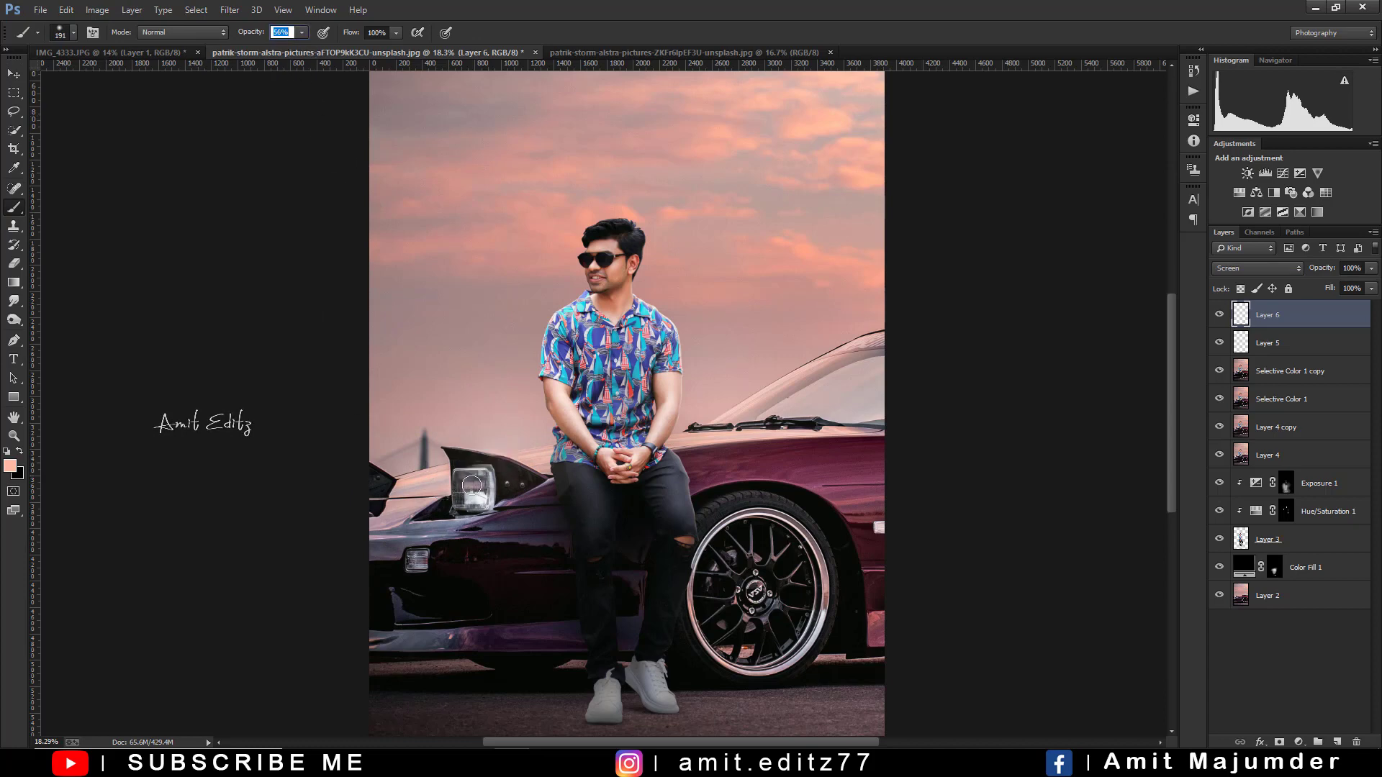
pyautogui.press('Return')
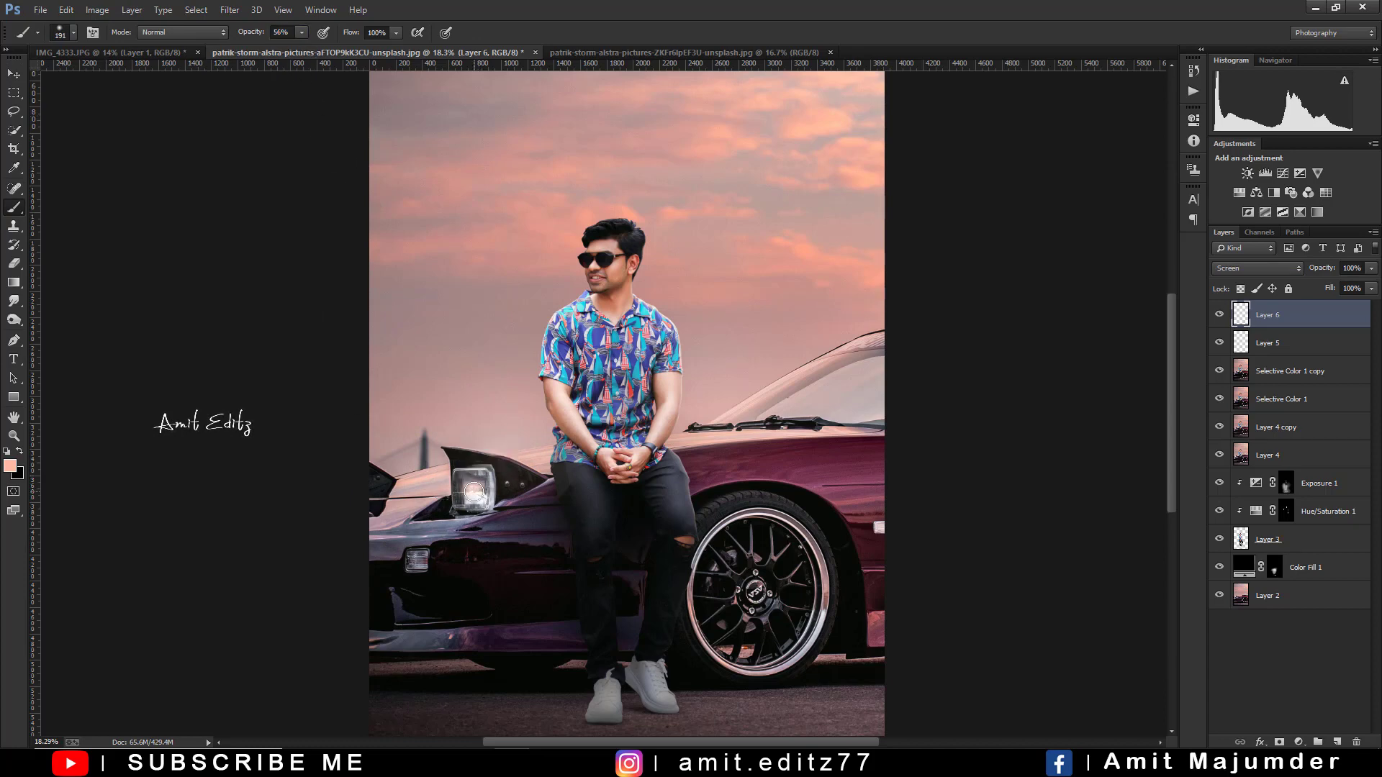
# - Paint a soft, widened glow over the car's front headlight
pyautogui.click(480, 508)
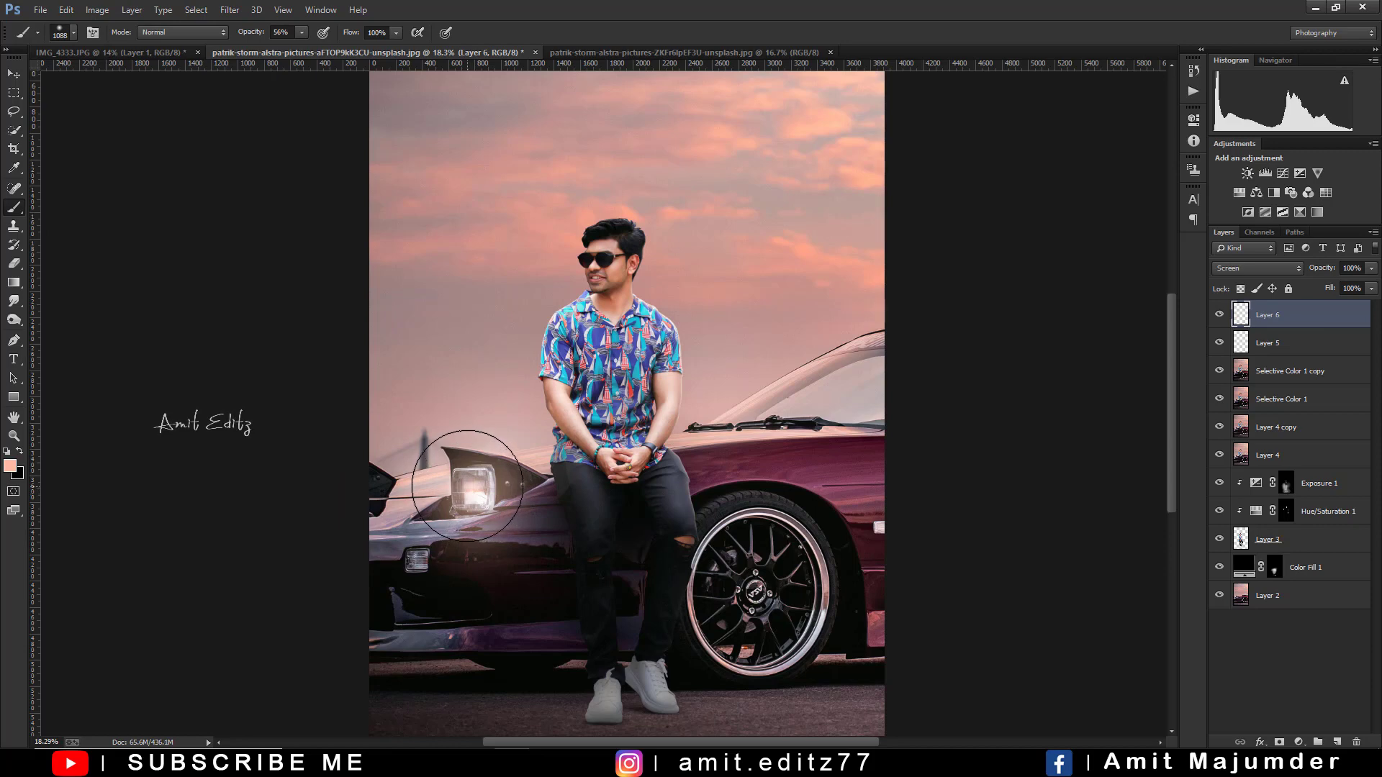
pyautogui.scroll(-3, 300, 568)
pyautogui.scroll(3, 481, 477)
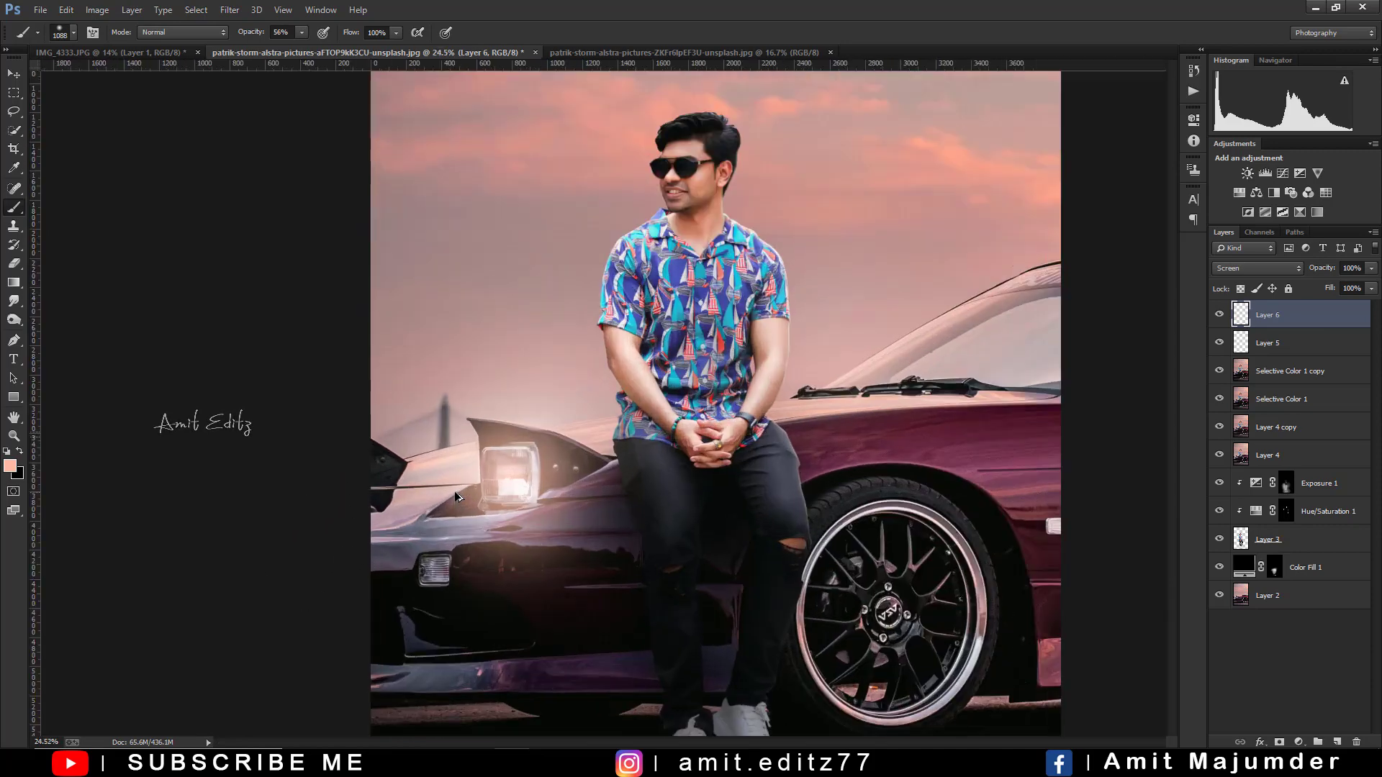
pyautogui.click(497, 470)
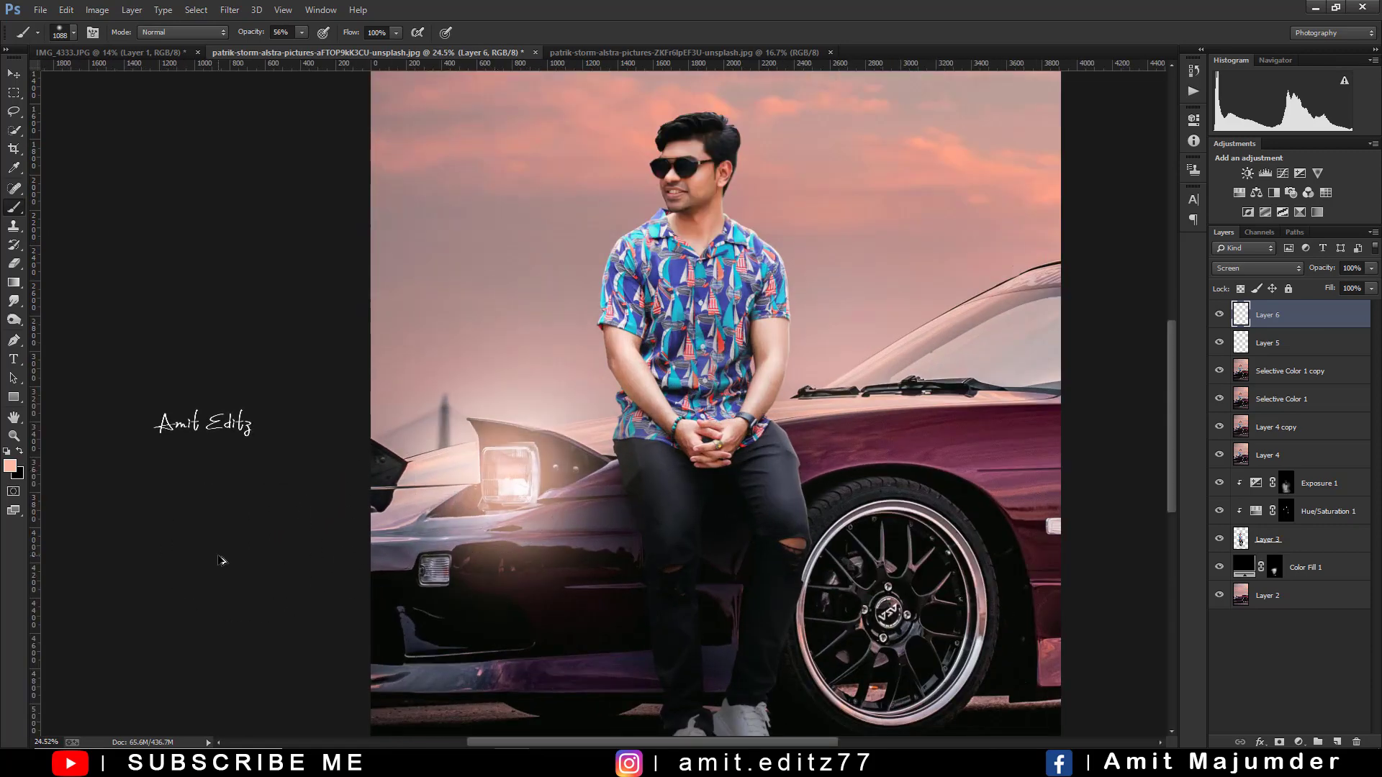
pyautogui.scroll(-2, 237, 556)
pyautogui.scroll(-2, 241, 555)
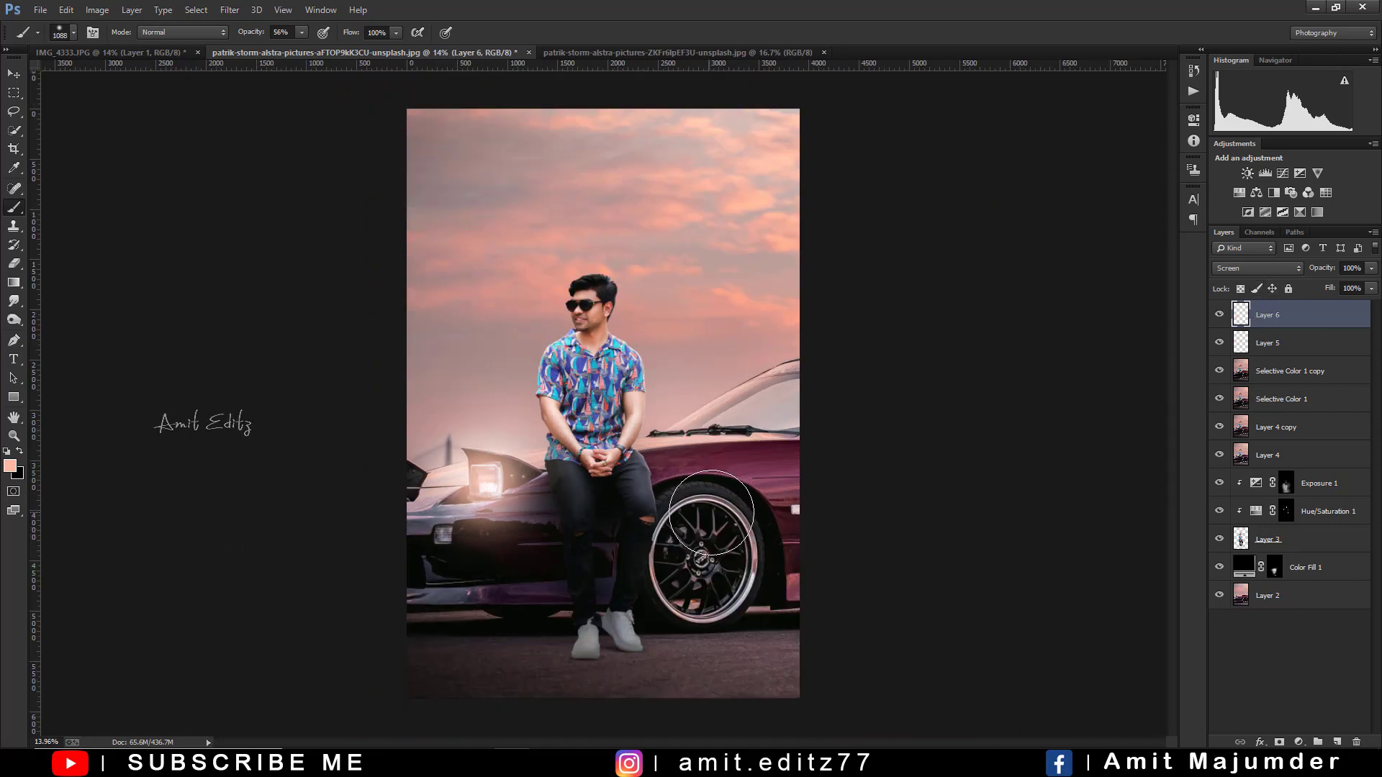
pyautogui.scroll(3, 490, 470)
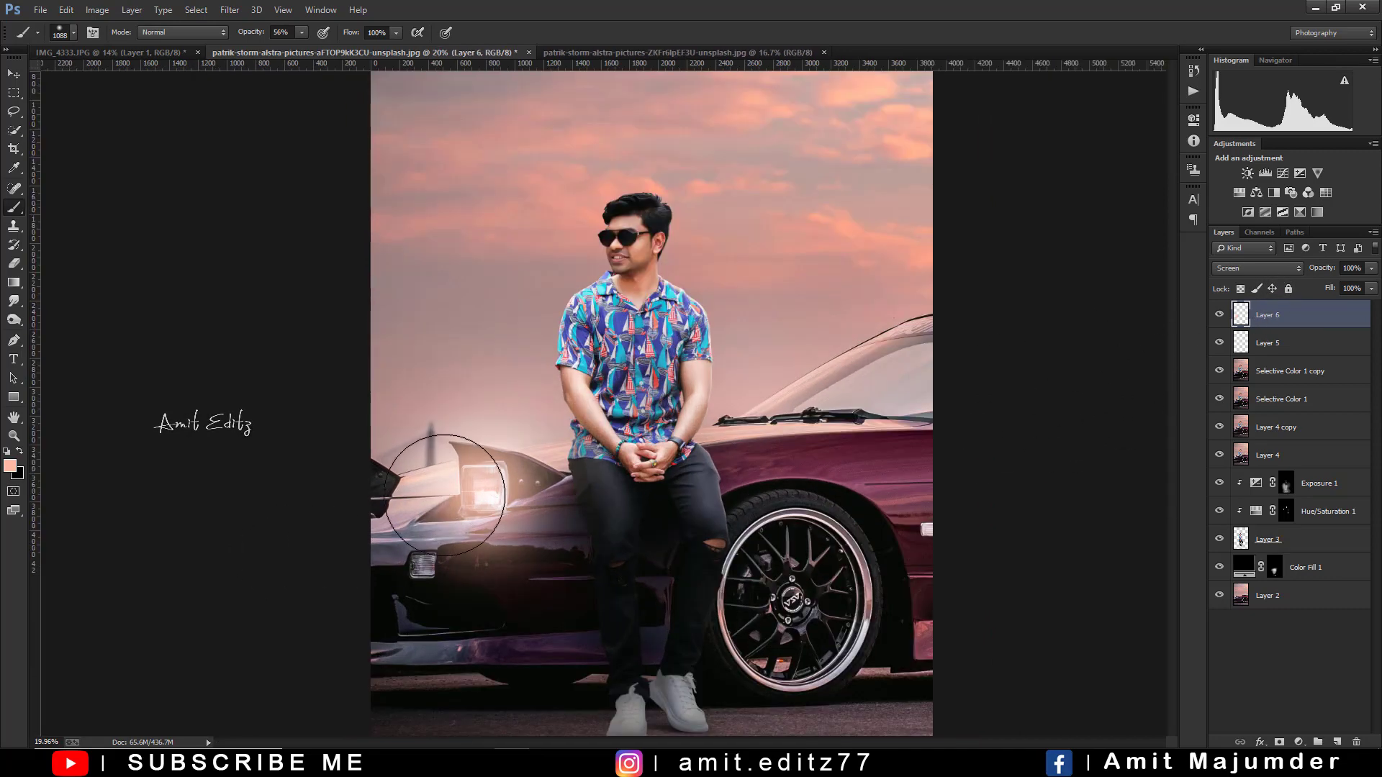
pyautogui.click(446, 500)
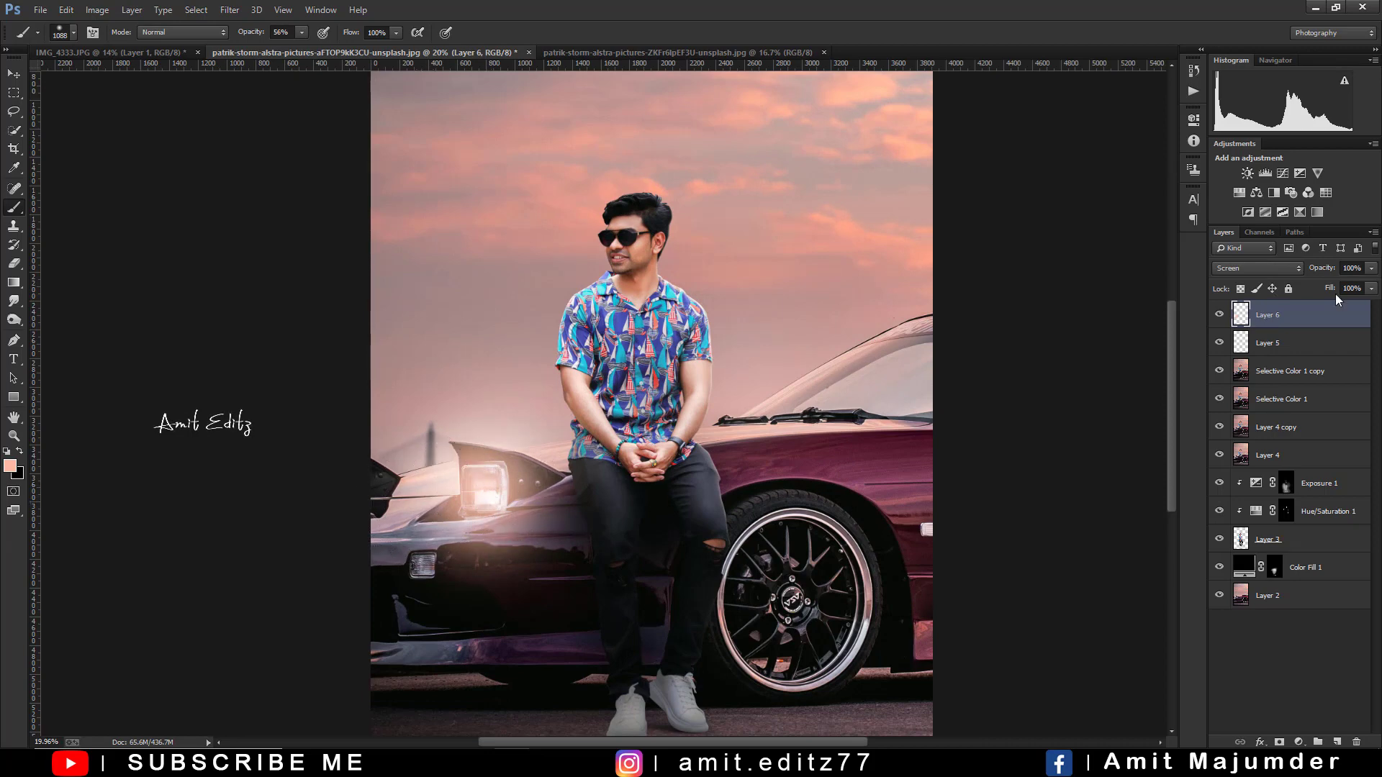
# - Try Linear Dodge (Add) on the glow layer, then revert it to Screen
pyautogui.click(1237, 269)
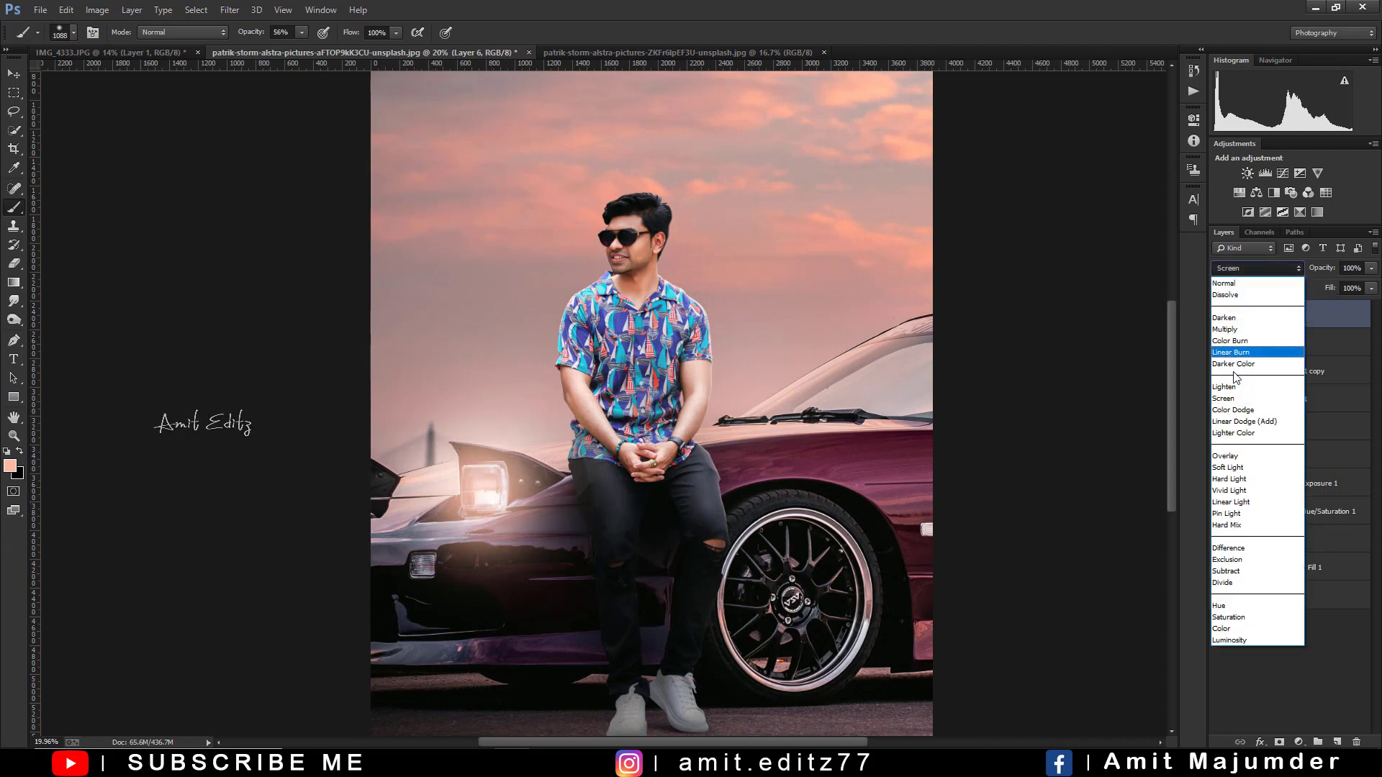
pyautogui.click(1238, 423)
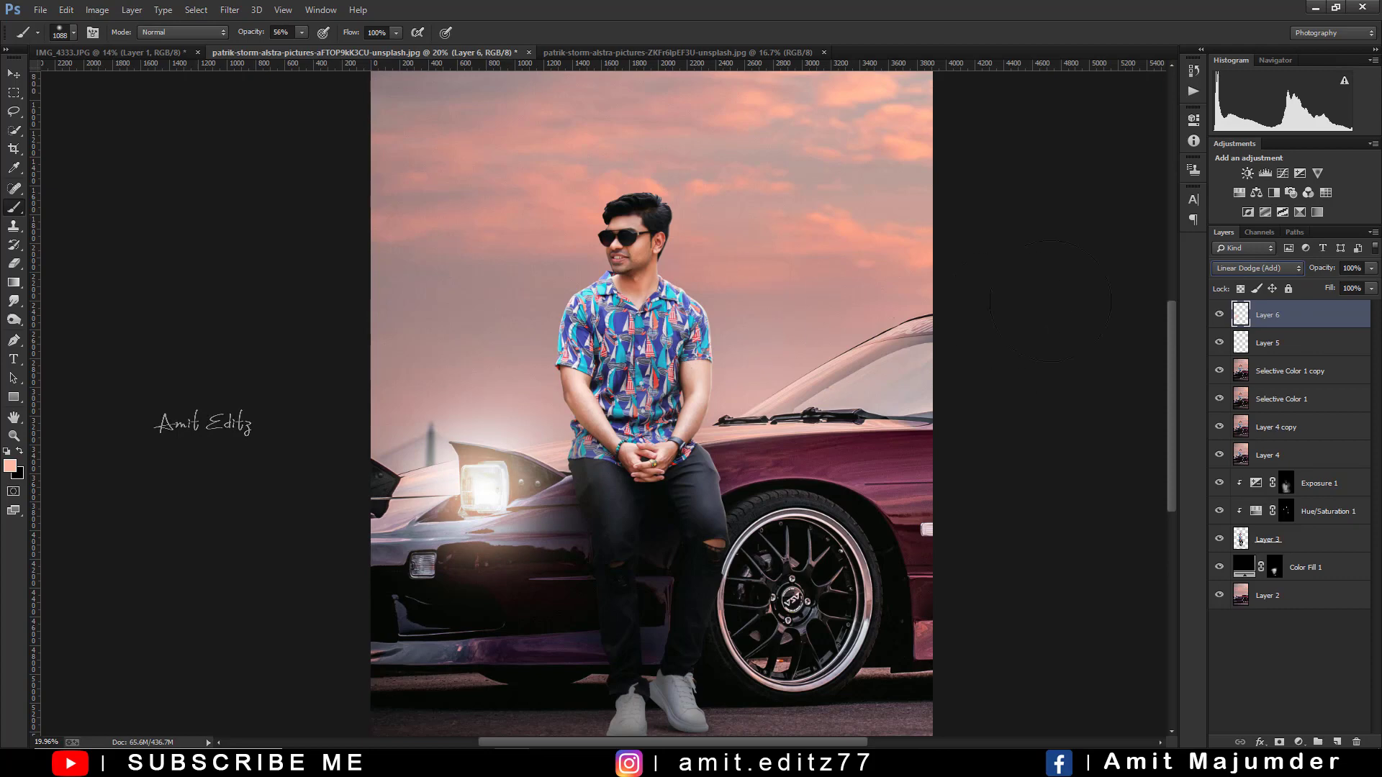
pyautogui.click(1256, 272)
pyautogui.click(1237, 398)
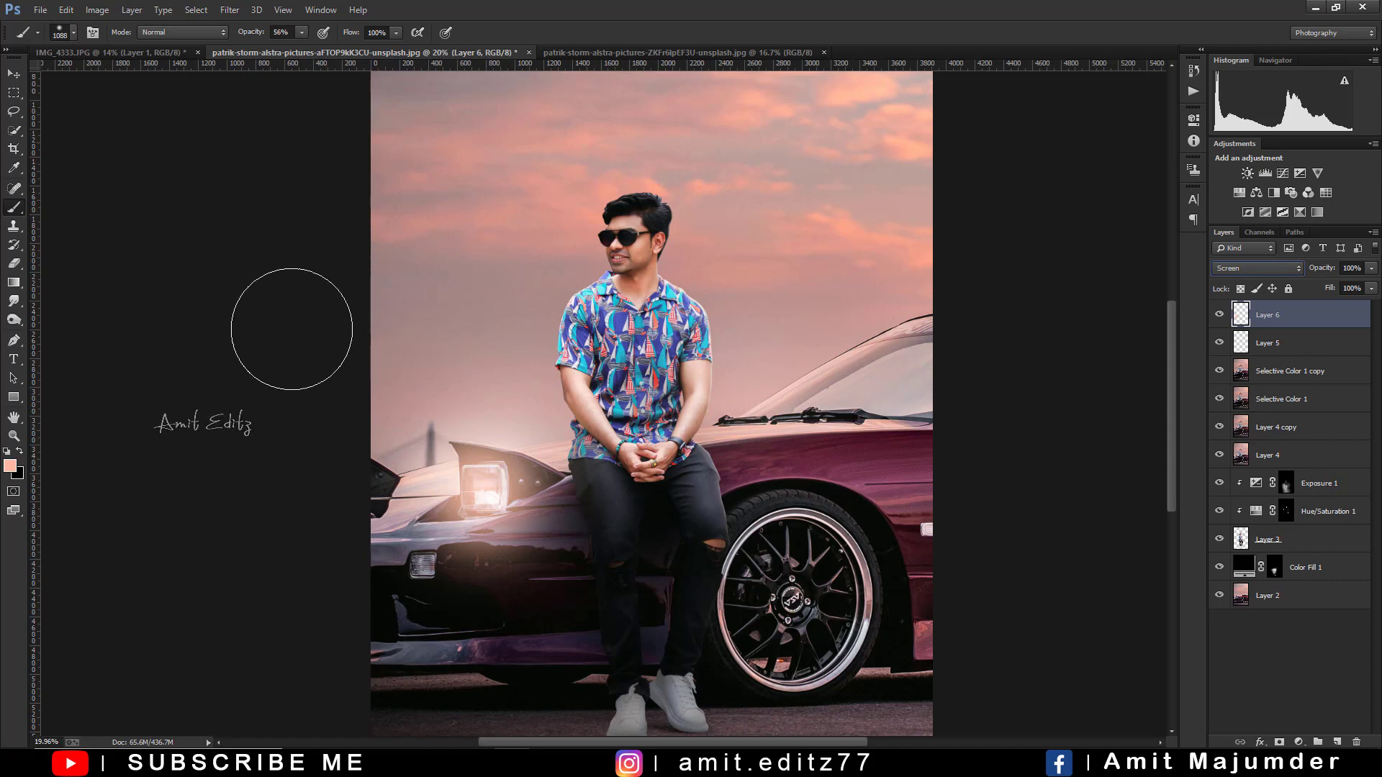
# - Undo an extra glow stroke near the headlight and readjust the brush size
pyautogui.click(558, 504)
pyautogui.hotkey('ctrl', 'z')
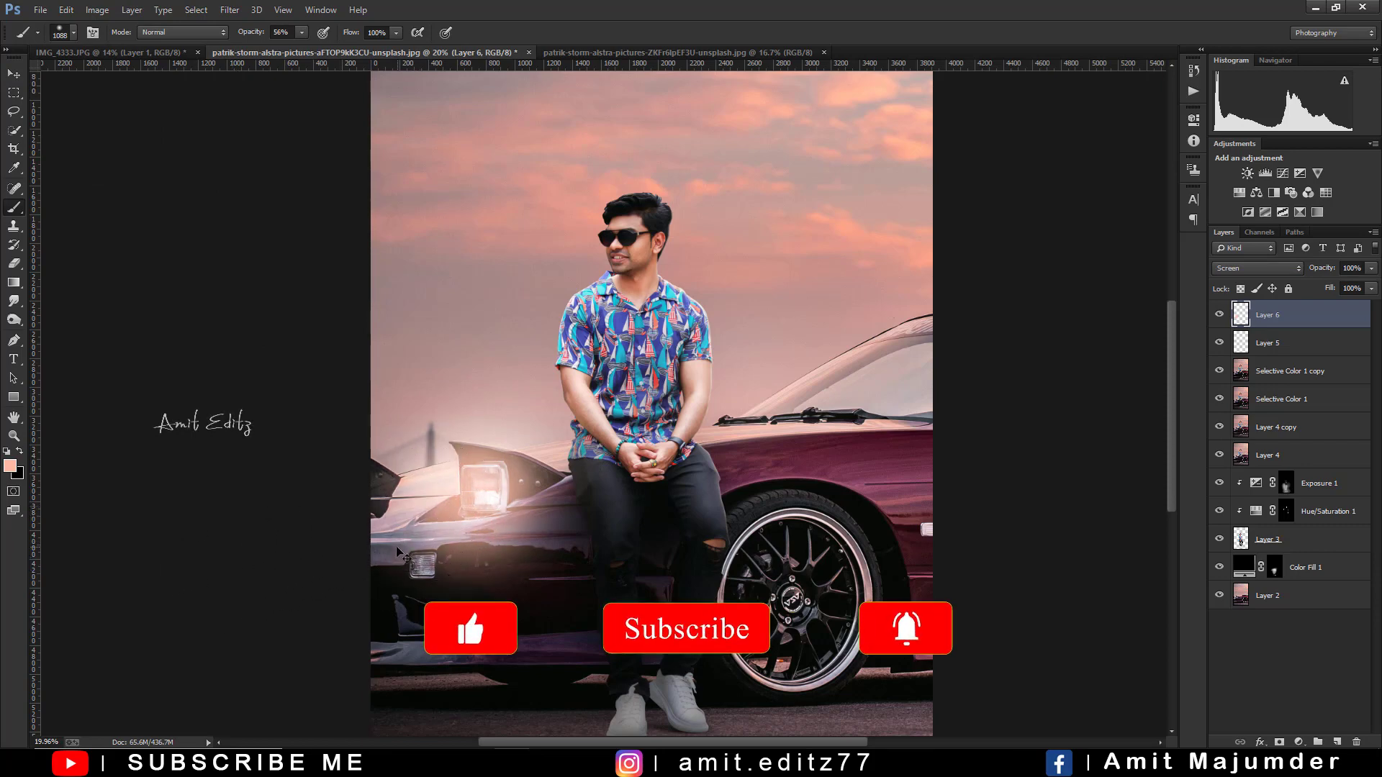
pyautogui.press('[')
pyautogui.press('[')
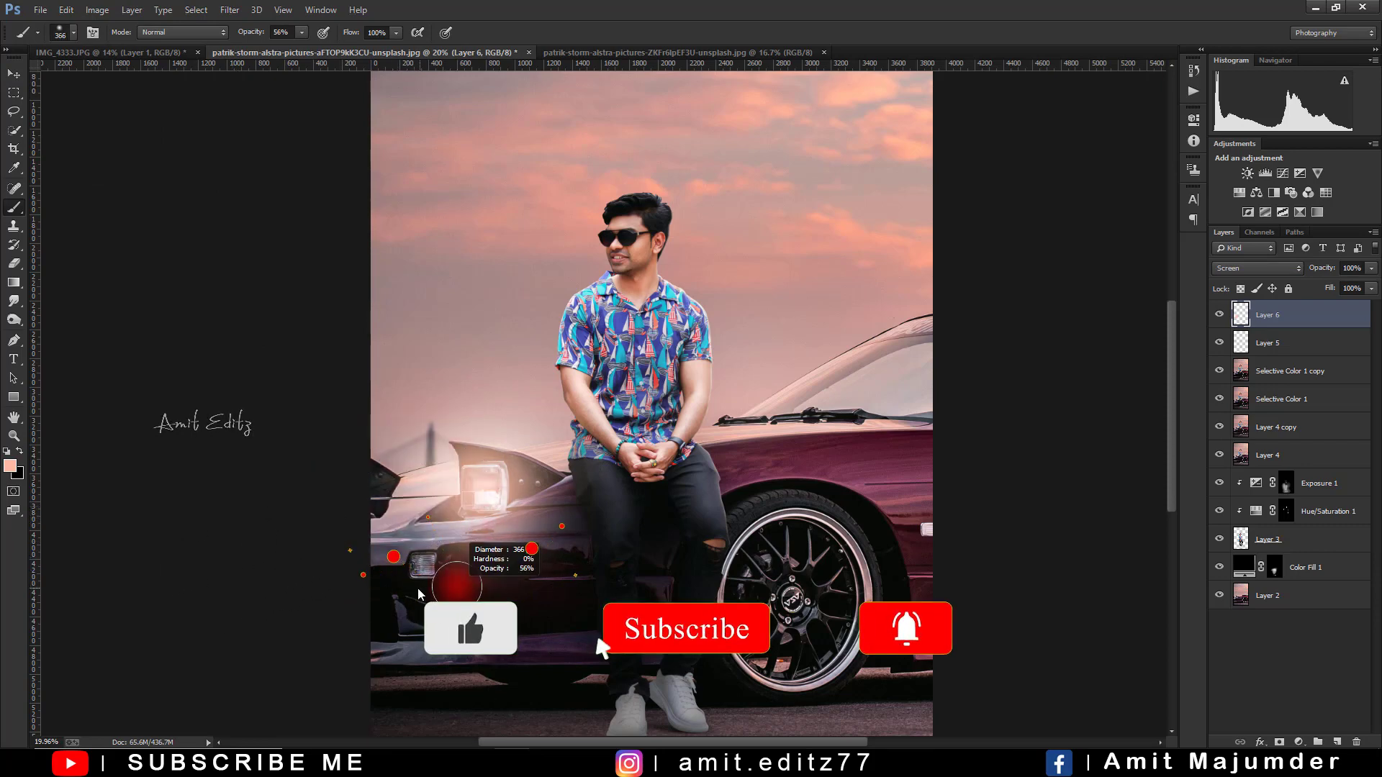
pyautogui.press('[')
pyautogui.press('[')
pyautogui.press('[')
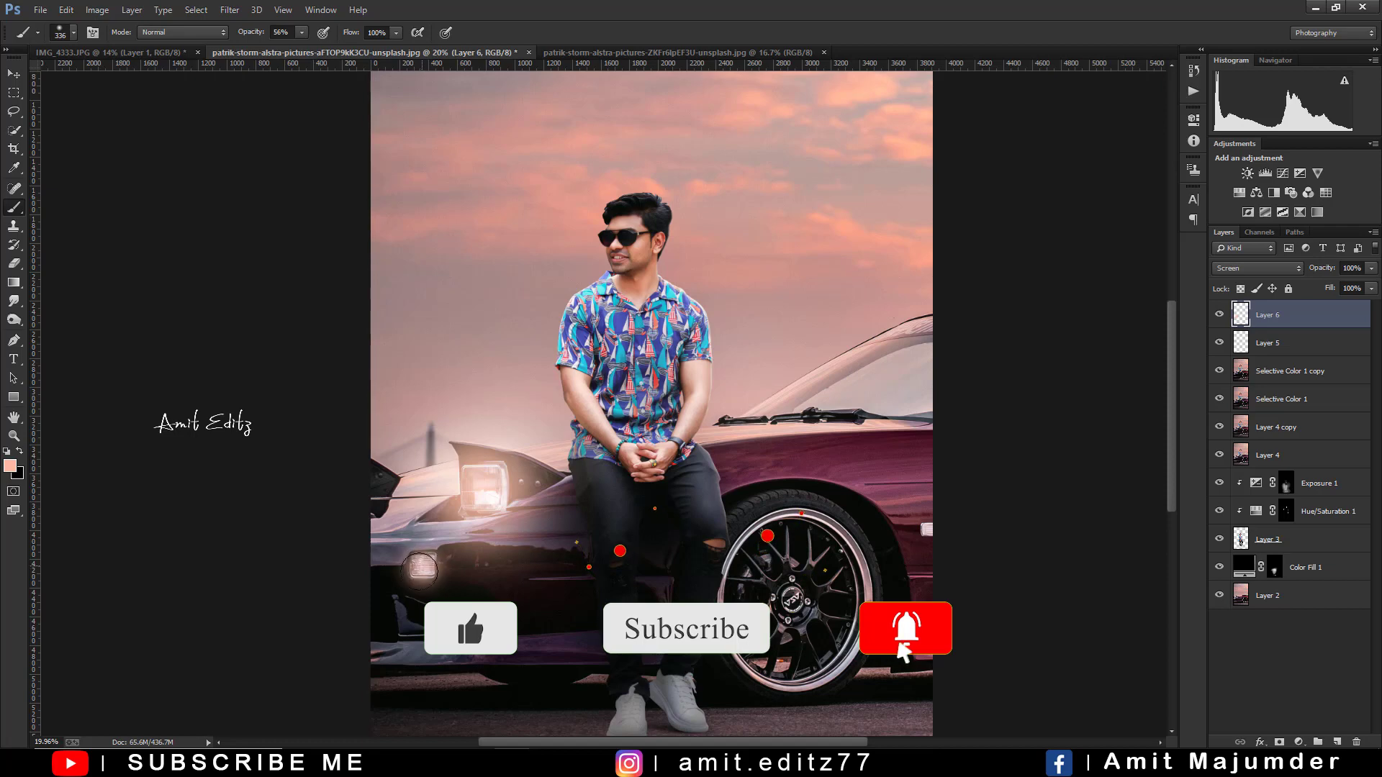
pyautogui.press(']')
pyautogui.press(']')
pyautogui.press(']')
pyautogui.press(']')
pyautogui.press(']')
pyautogui.press(']')
pyautogui.scroll(-2, 331, 617)
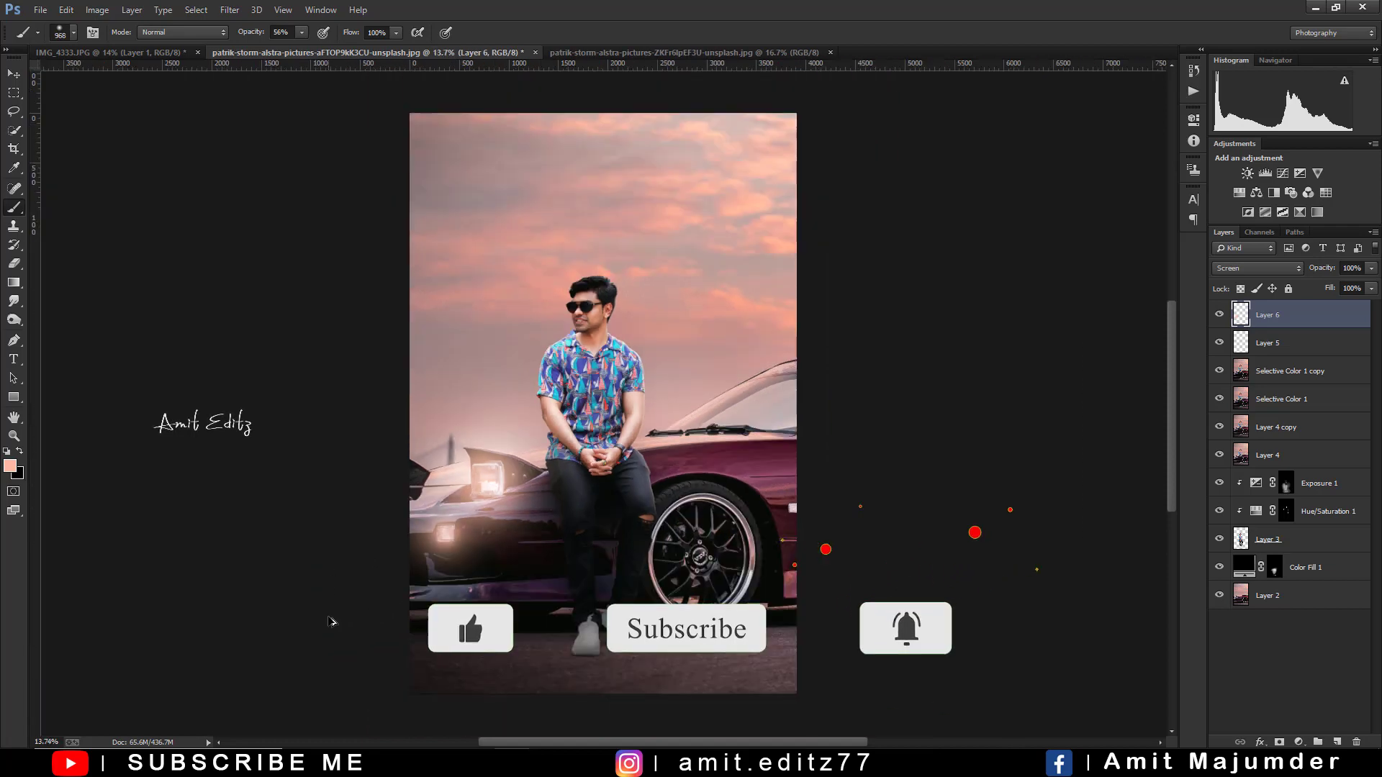
pyautogui.scroll(-2, 331, 621)
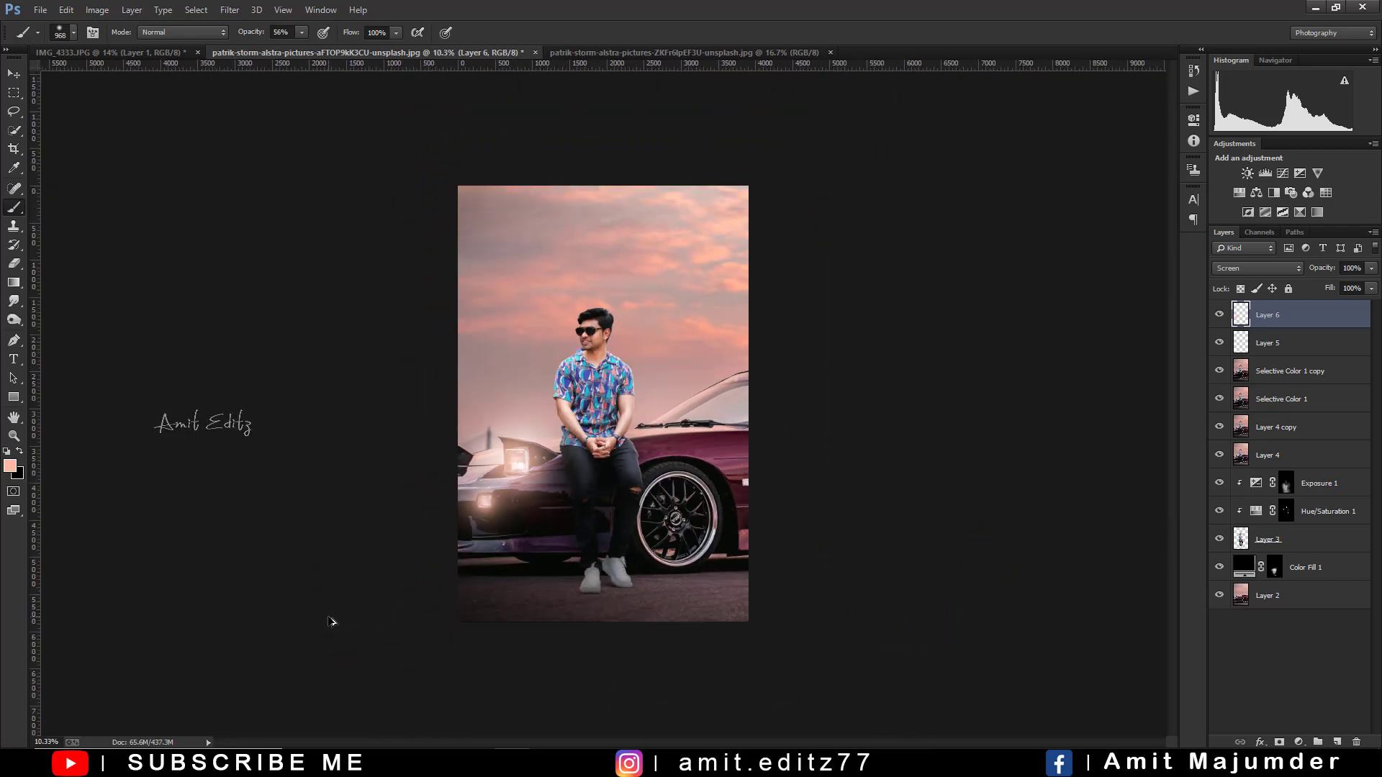
pyautogui.scroll(1, 331, 621)
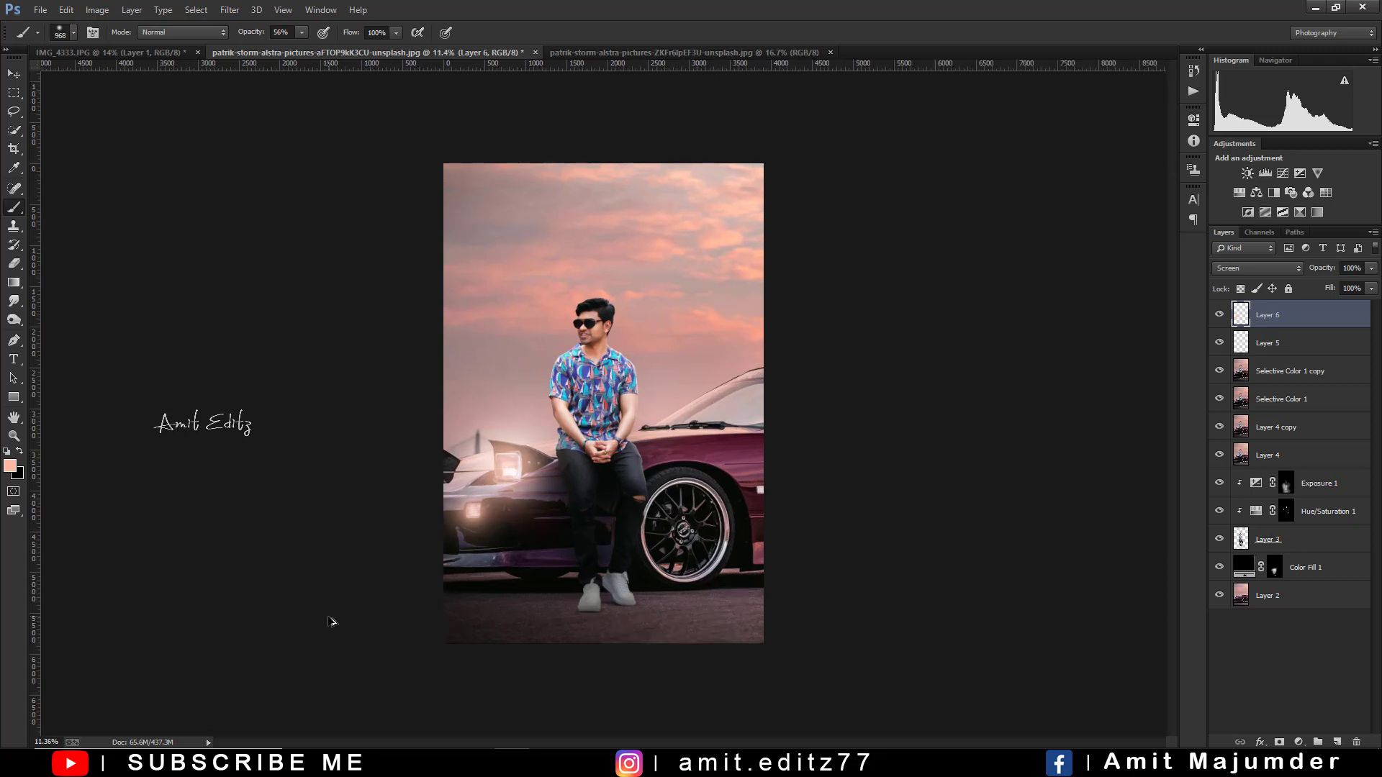
pyautogui.scroll(1, 331, 621)
# - Flatten the car image into one layer and switch to the original IMG_4333 photo
pyautogui.click(14, 72)
pyautogui.scroll(1, 645, 513)
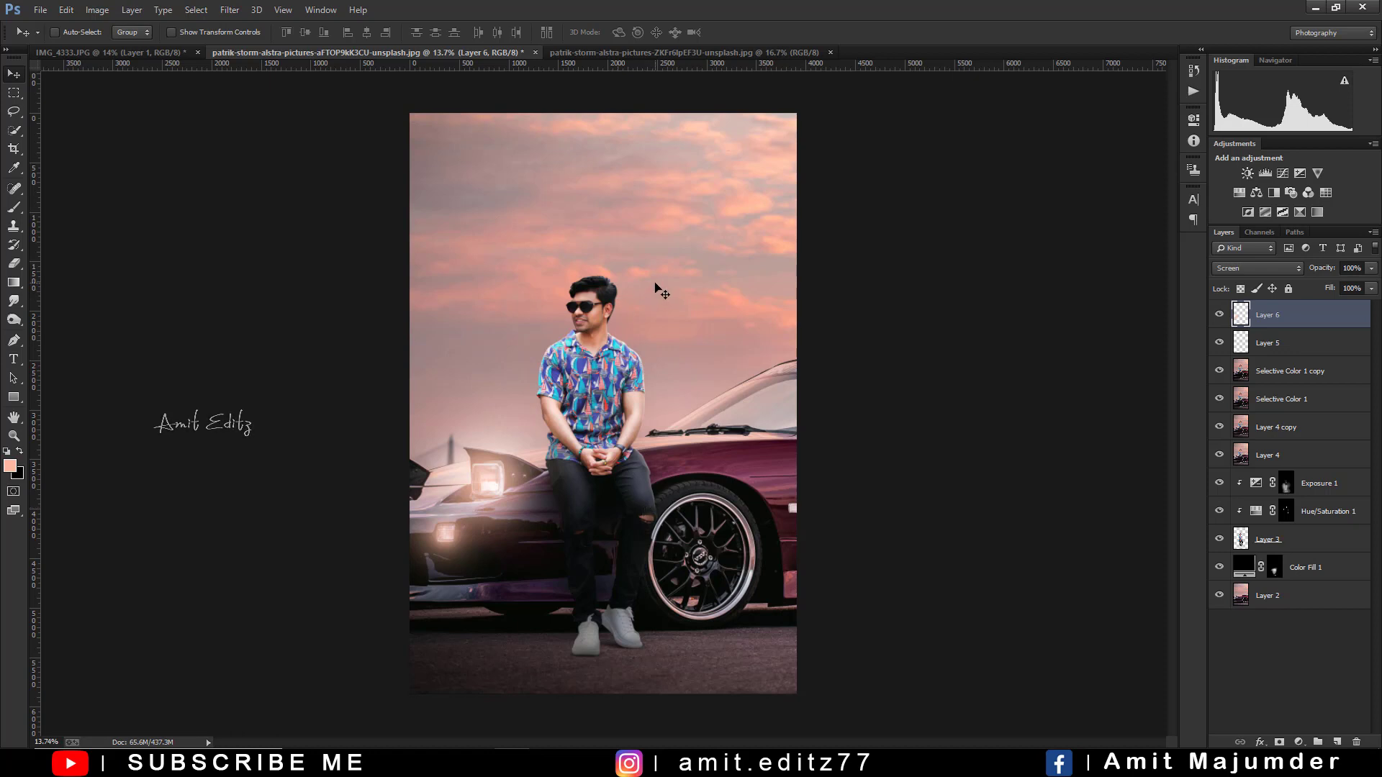
pyautogui.scroll(-2, 662, 287)
pyautogui.scroll(2, 661, 286)
pyautogui.scroll(-2, 691, 357)
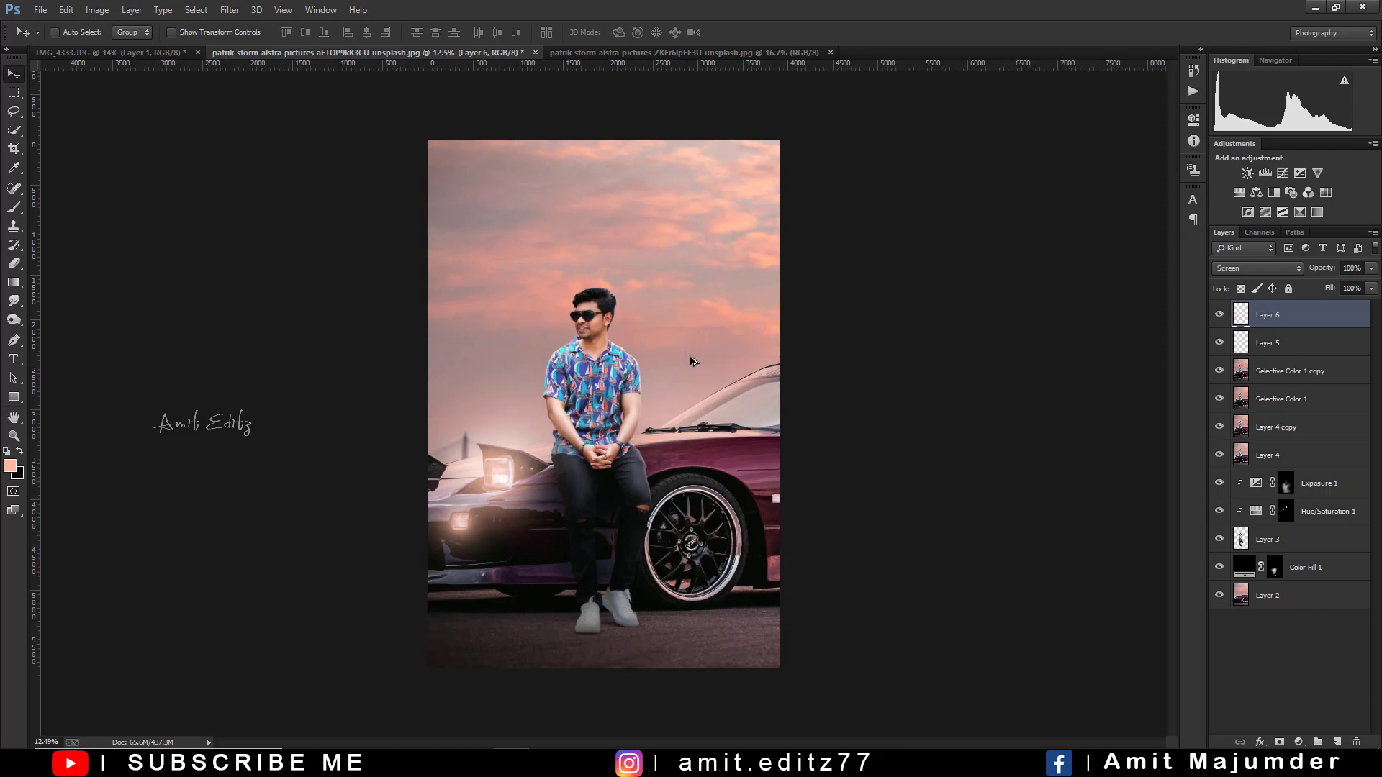
pyautogui.rightClick(1322, 321)
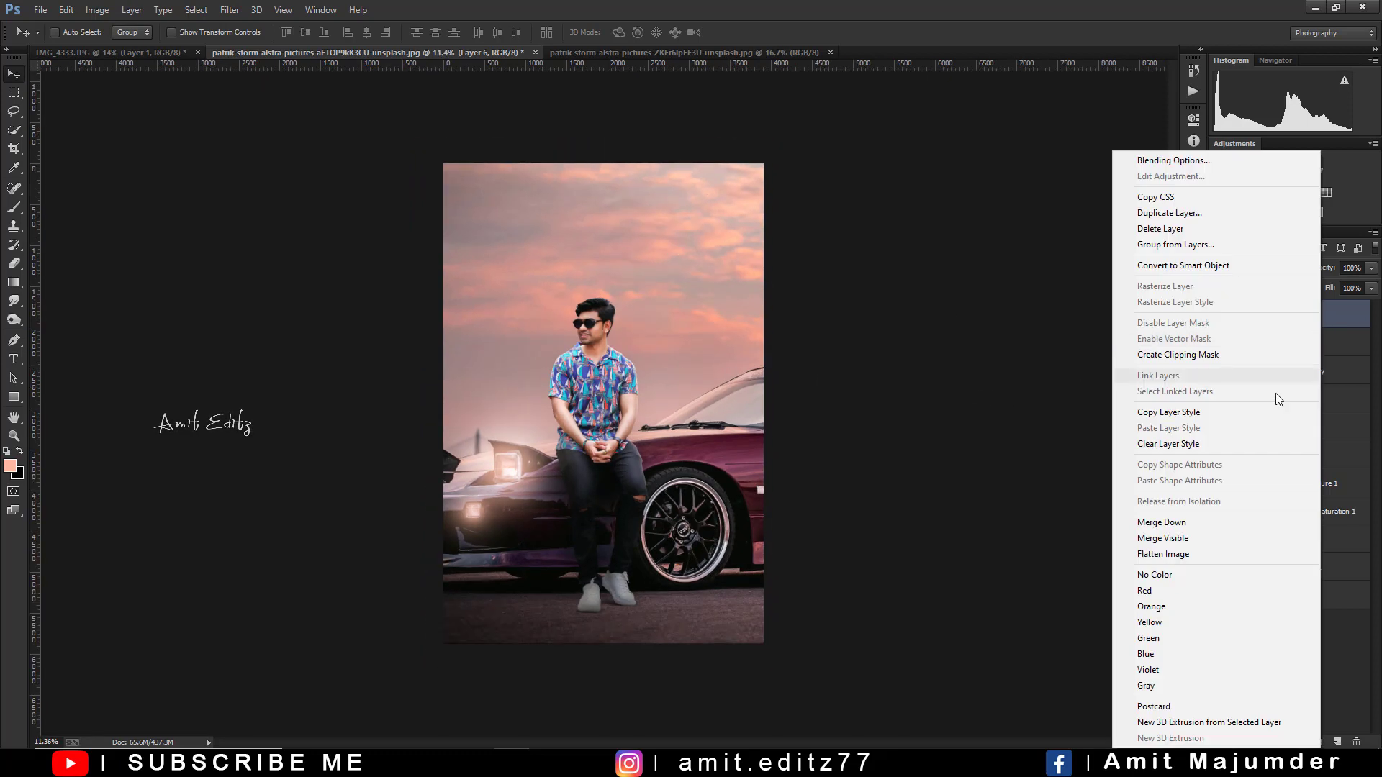
pyautogui.click(1189, 534)
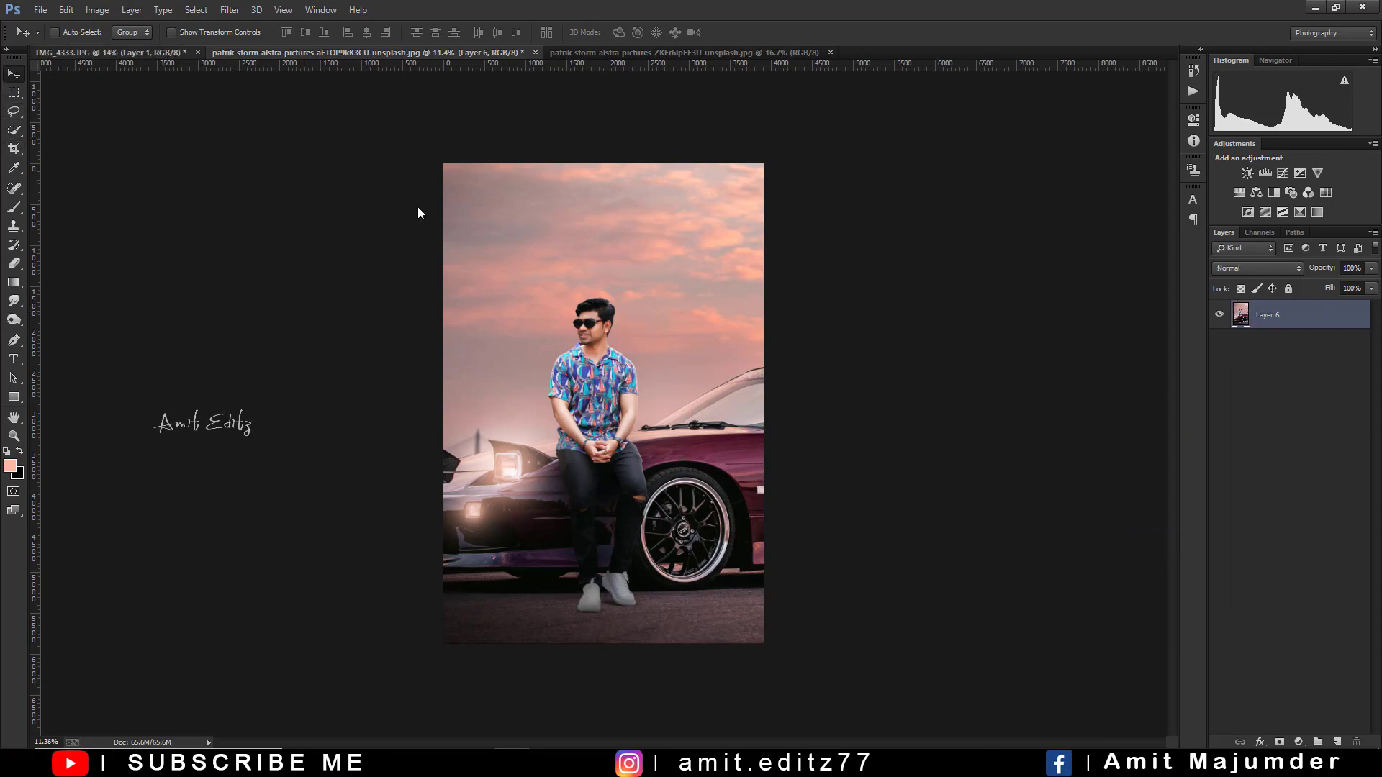
pyautogui.hotkey('ctrl', 'shift', 'Tab')
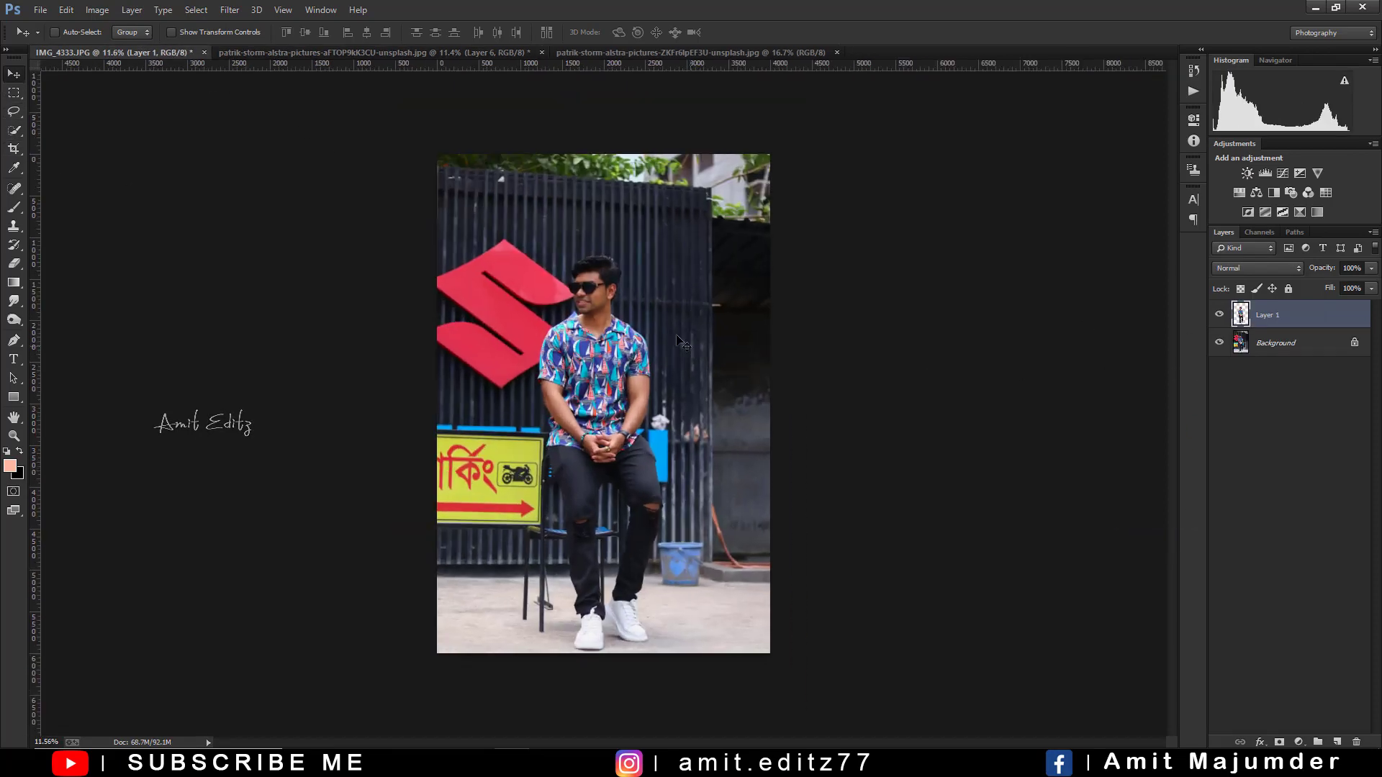
# - Compare the IMG_4333 and patrik-storm tabs, ending on the edited patrik-storm photo zoomed to fit
pyautogui.click(423, 51)
pyautogui.scroll(2, 493, 168)
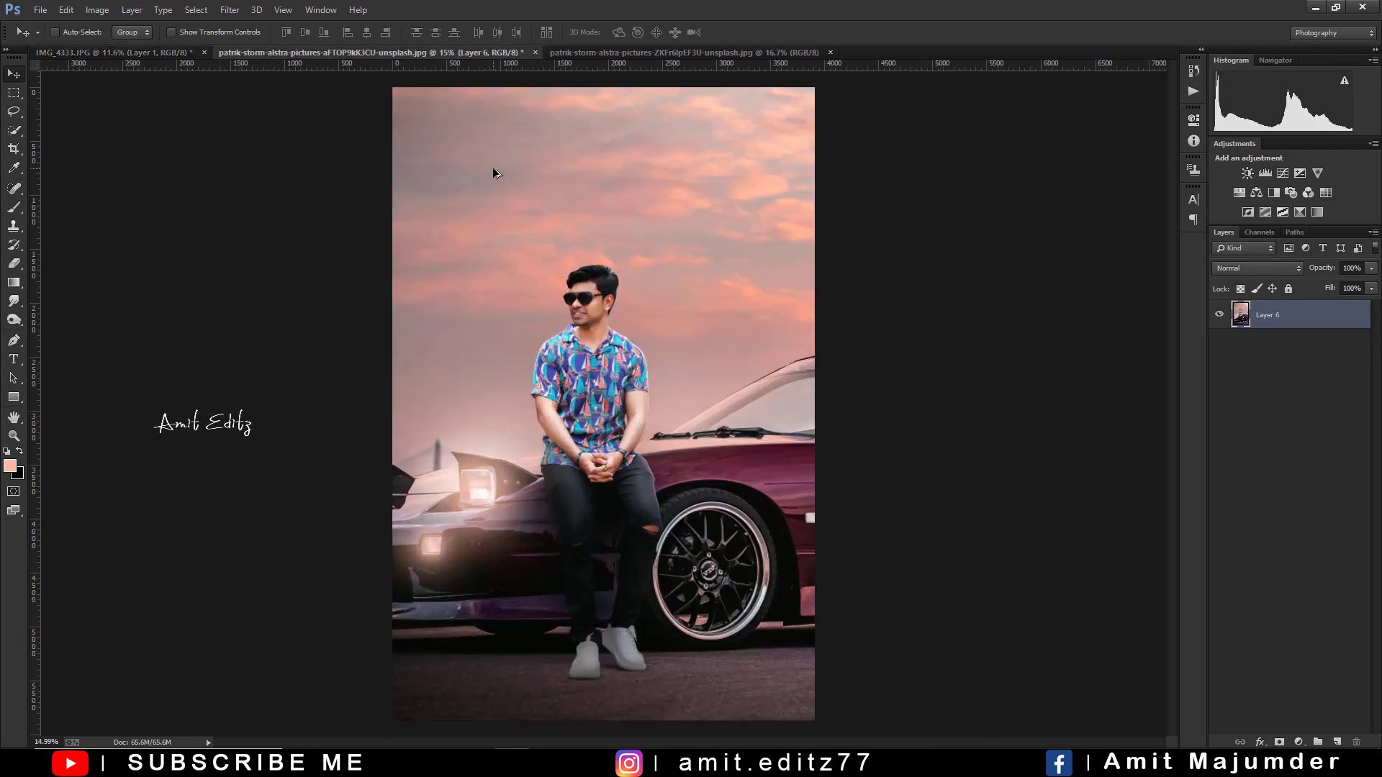
pyautogui.click(151, 53)
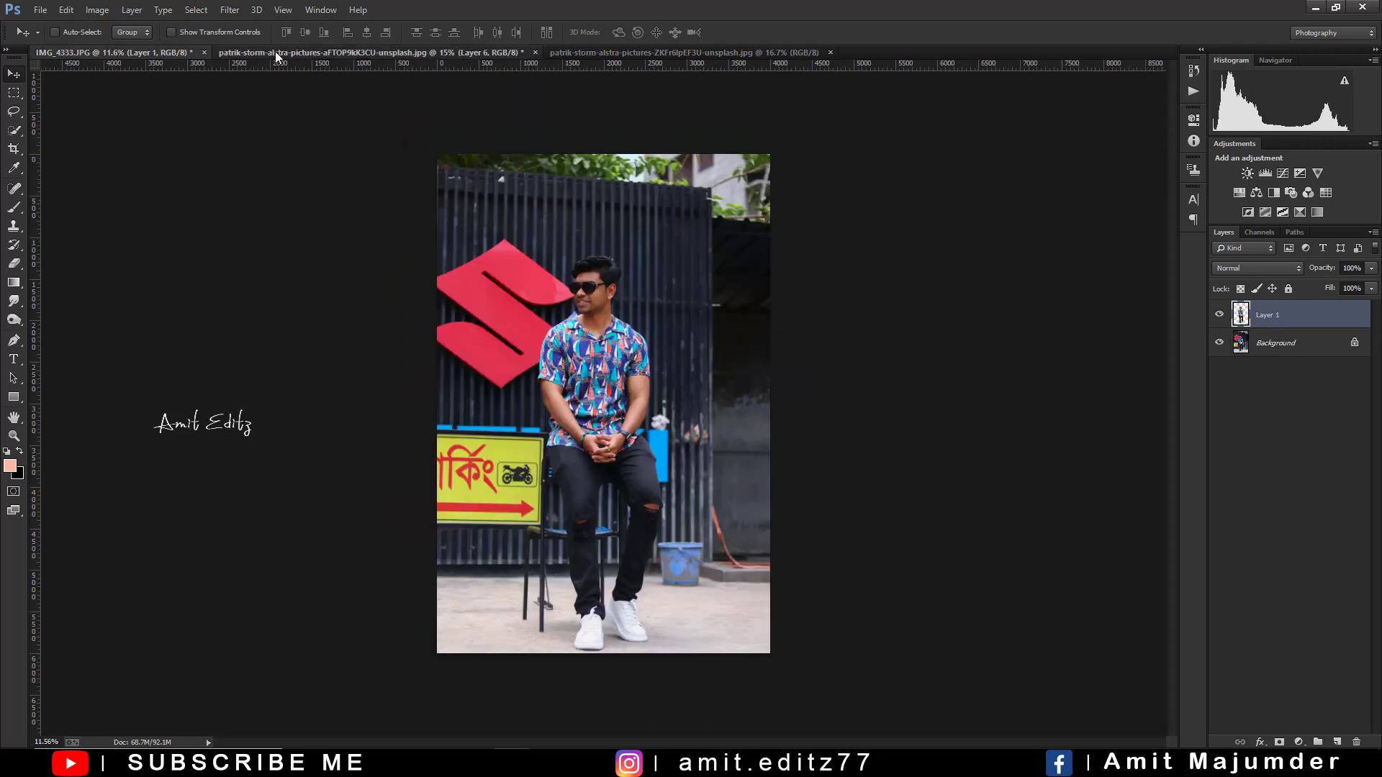
pyautogui.click(275, 54)
pyautogui.click(102, 53)
pyautogui.click(306, 54)
pyautogui.scroll(2, 618, 273)
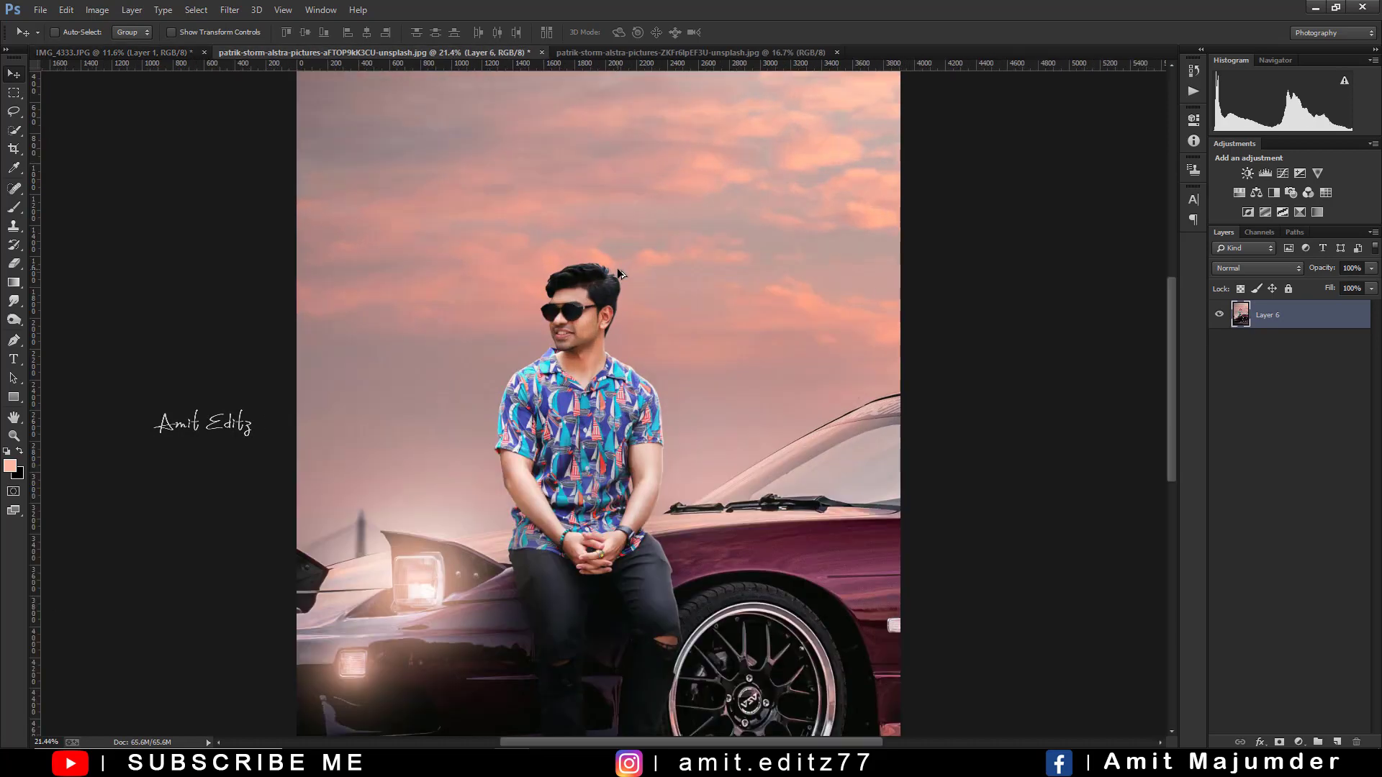
pyautogui.scroll(-1, 618, 271)
pyautogui.scroll(1, 617, 271)
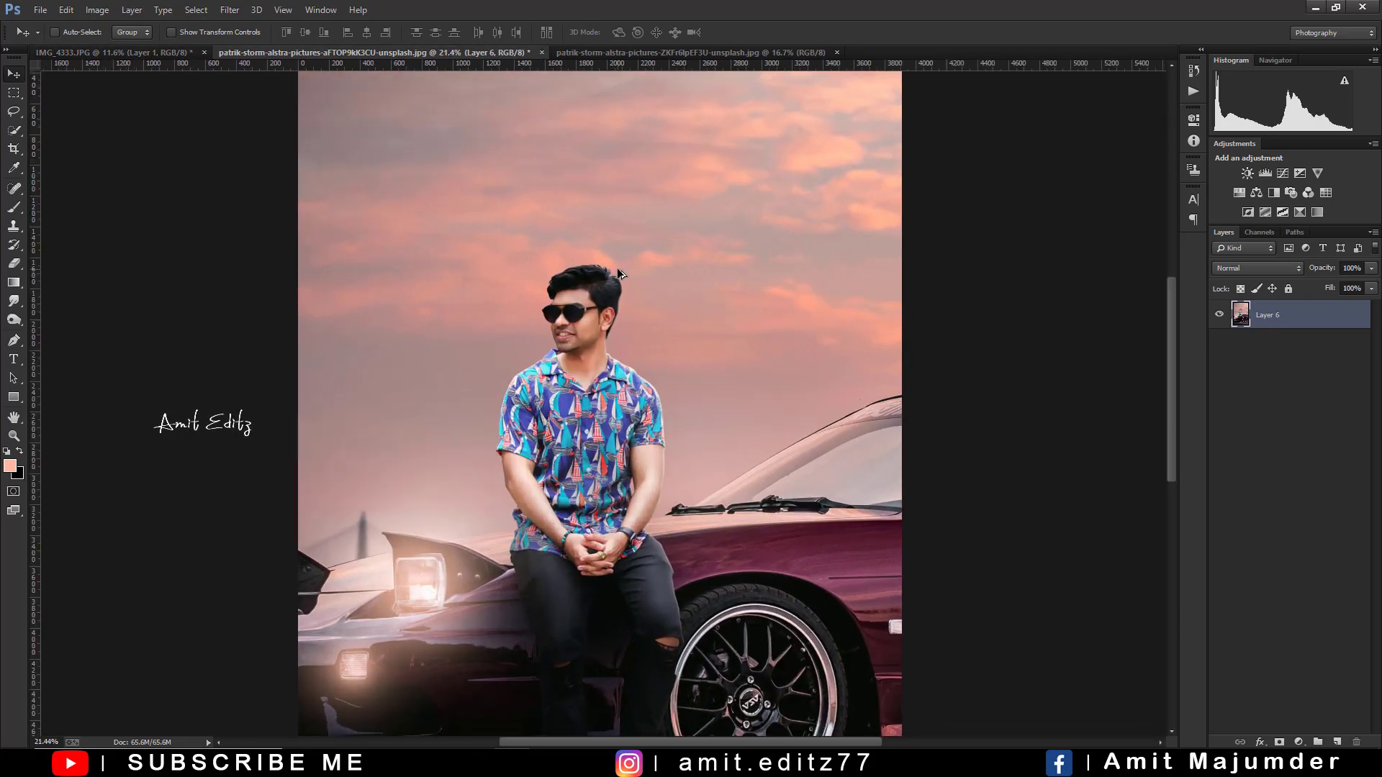
pyautogui.scroll(-1, 618, 272)
pyautogui.scroll(-3, 617, 271)
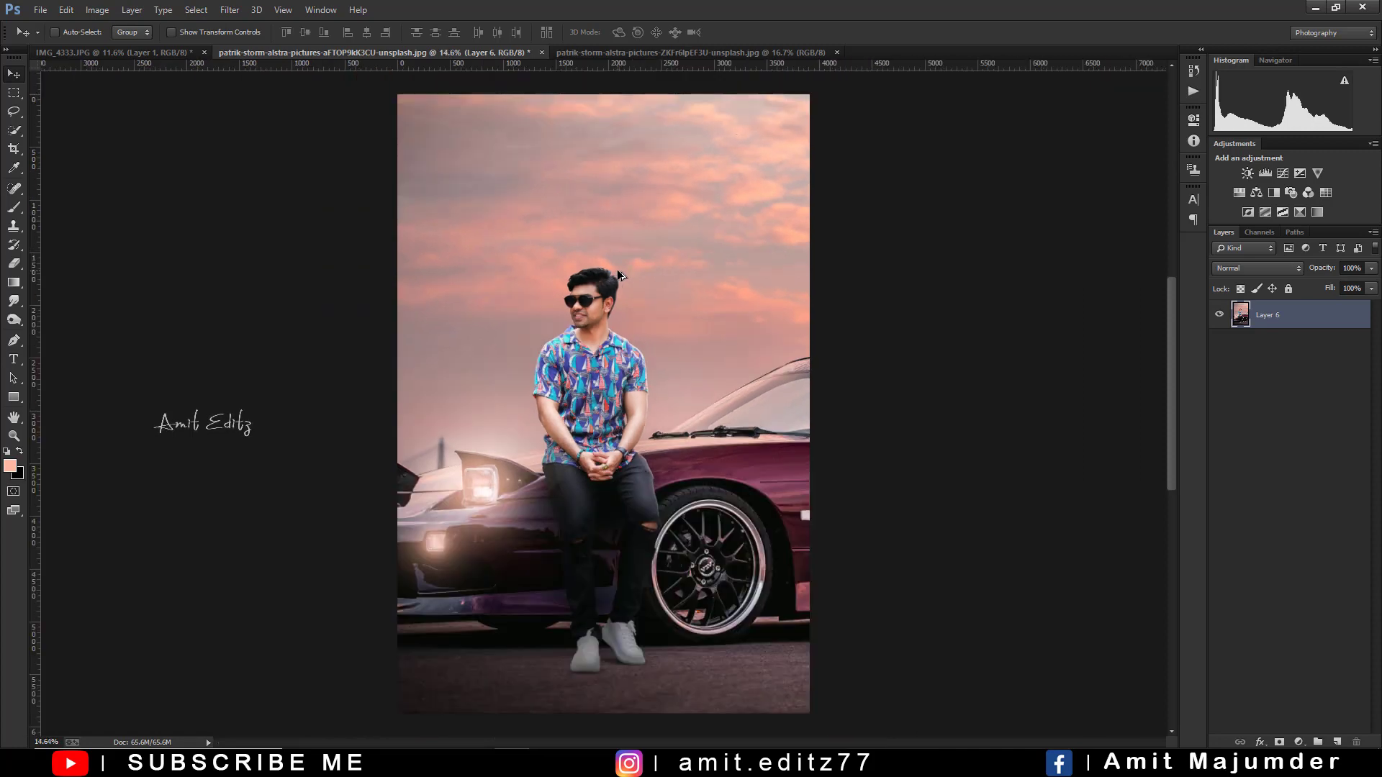
pyautogui.scroll(-1, 618, 273)
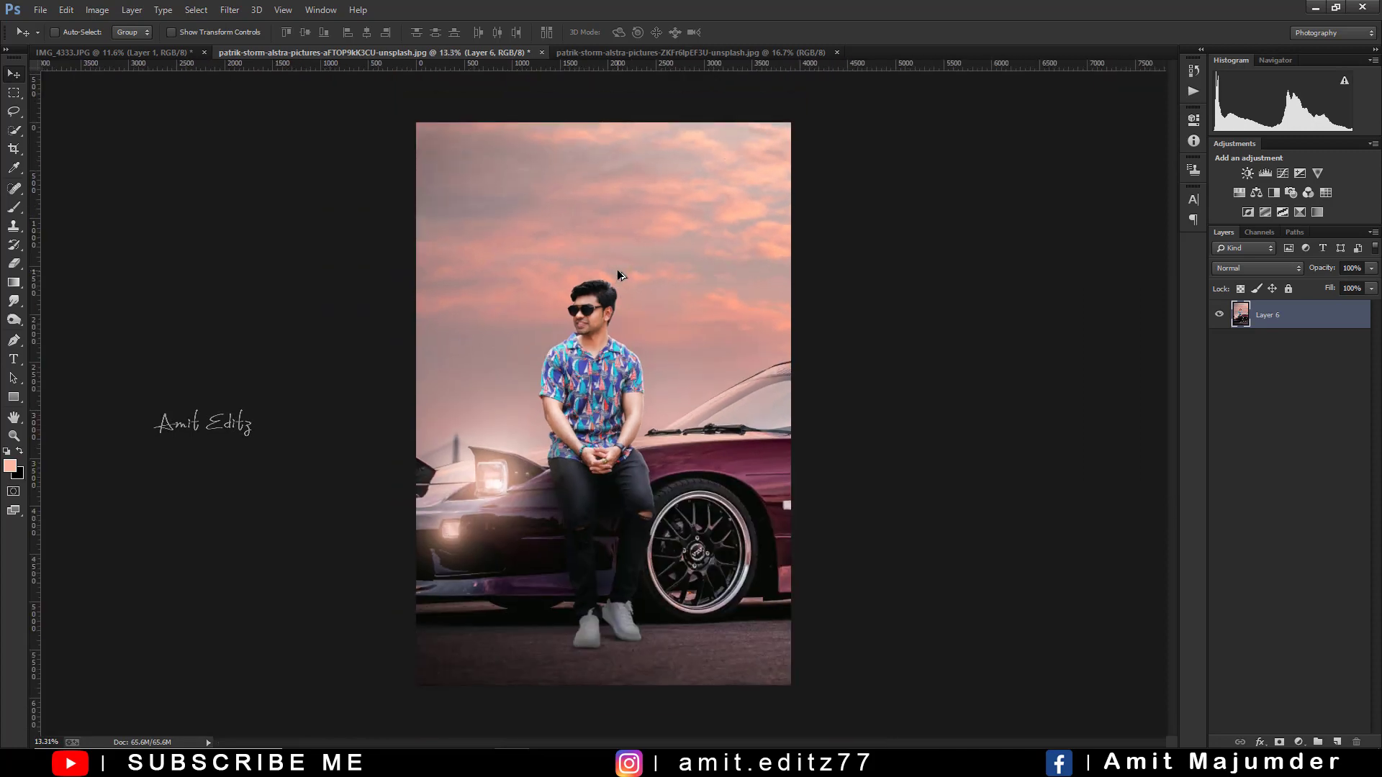
pyautogui.scroll(1, 617, 274)
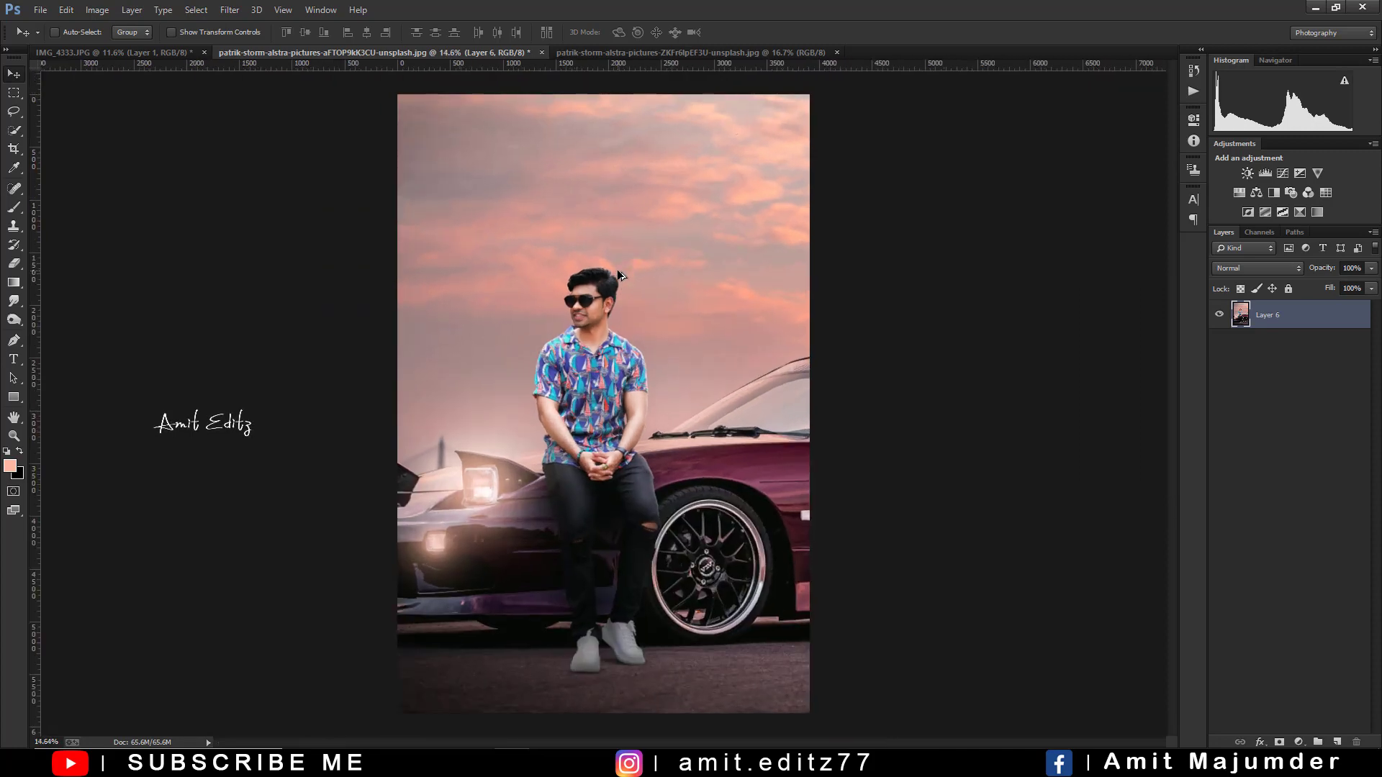